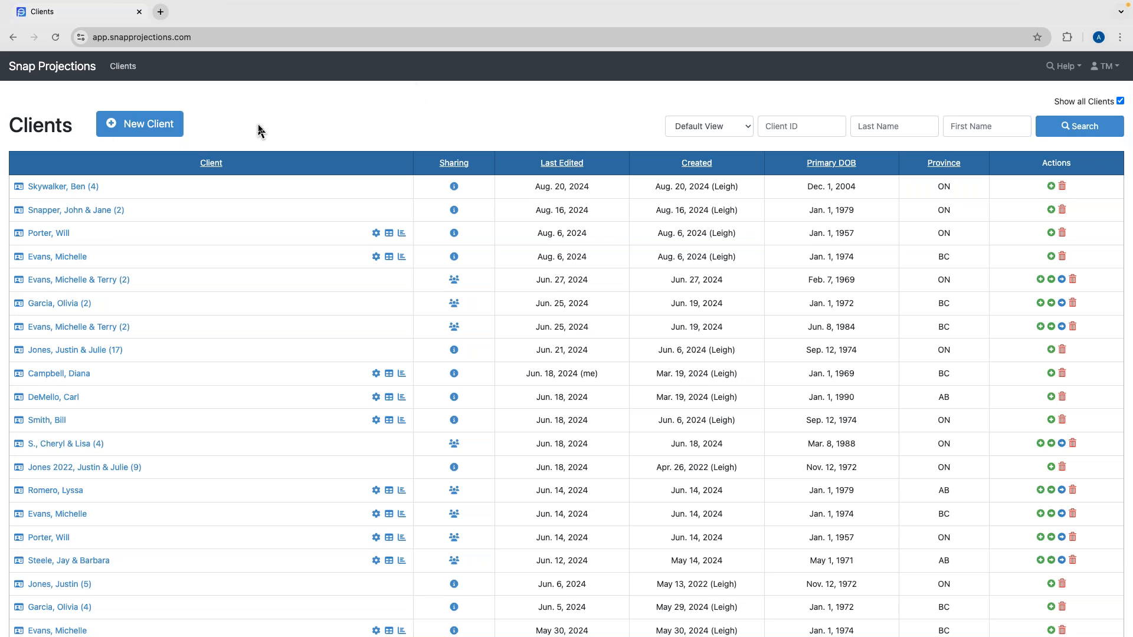
Add a new client with first name, last name and birth date 1965-01-01, and save it.
click(108, 129)
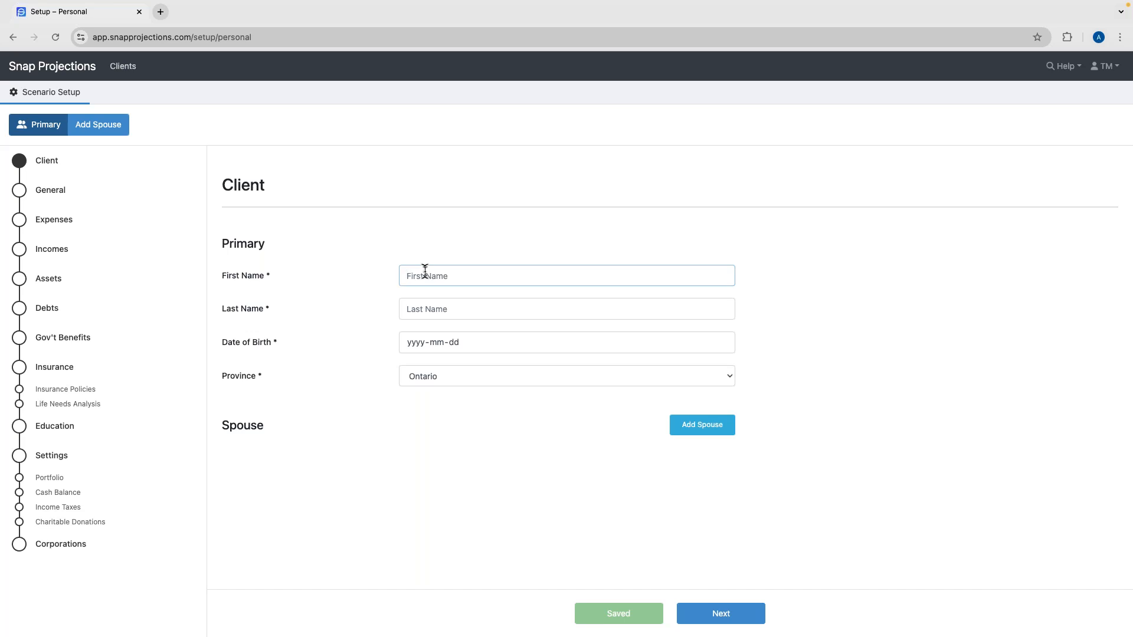
key(super+plus)
key(super+plus)
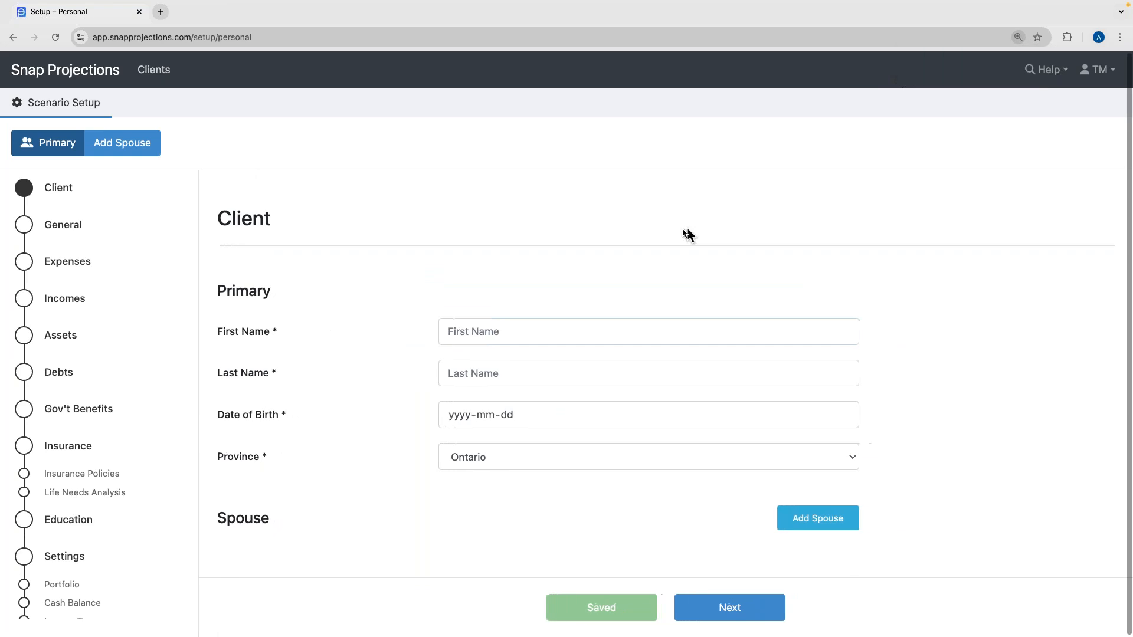
click(491, 332)
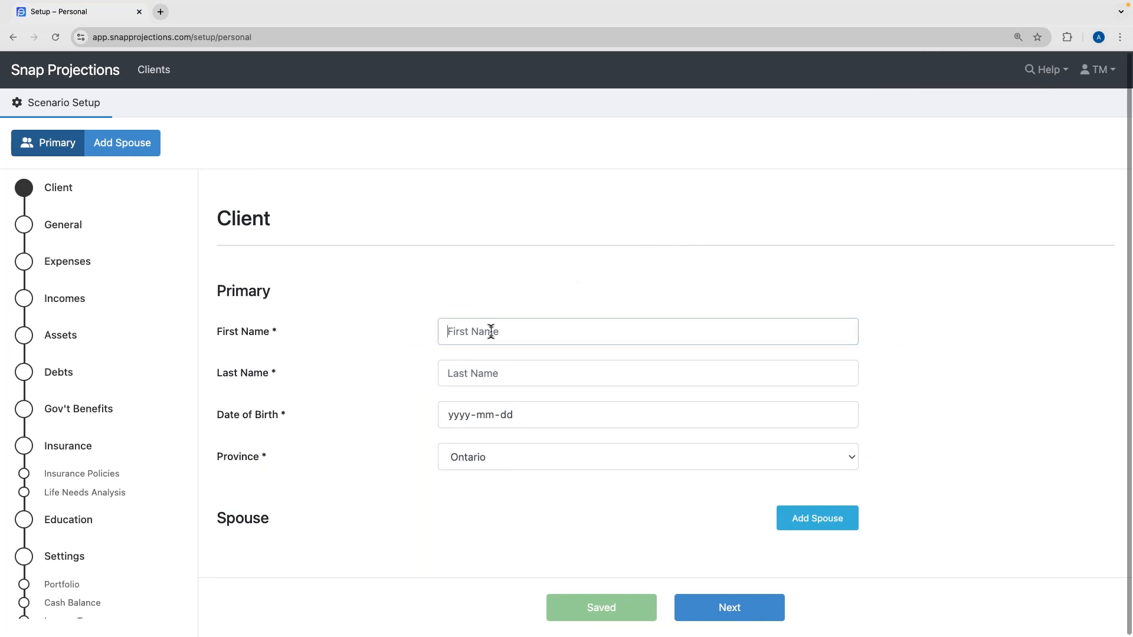
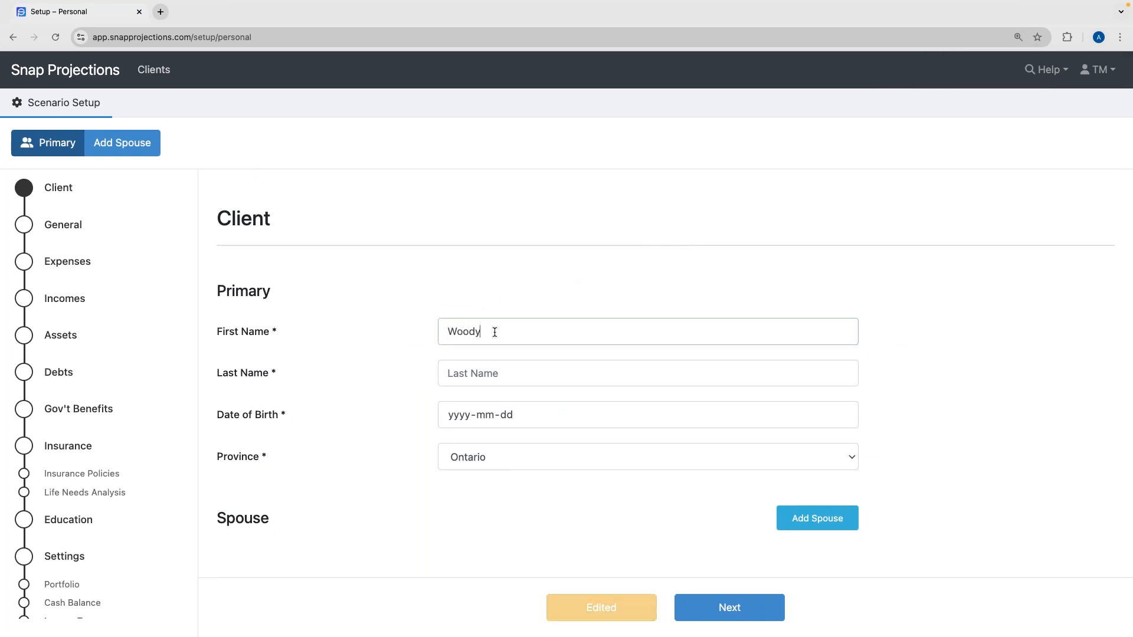
click(488, 370)
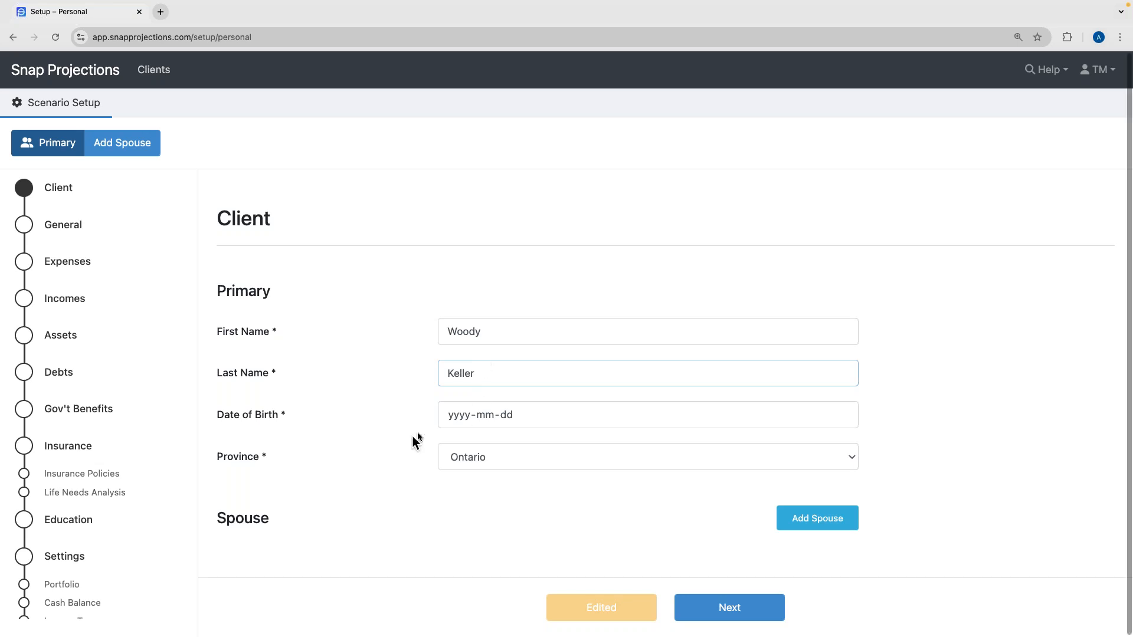
click(462, 416)
text(1965-01-0)
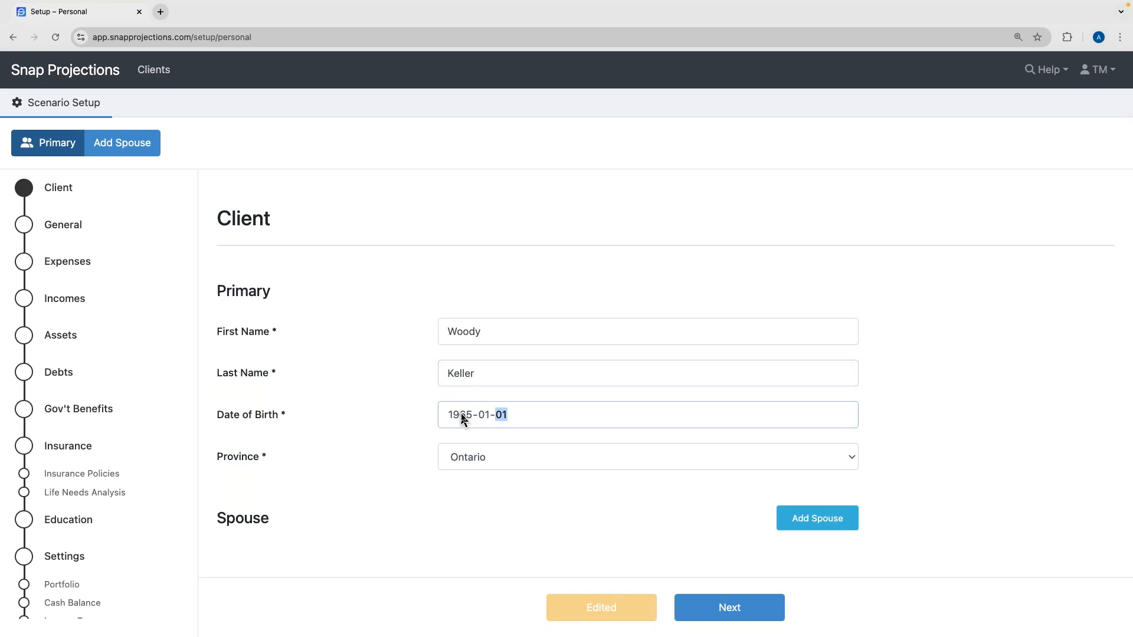
text(1)
key(Return)
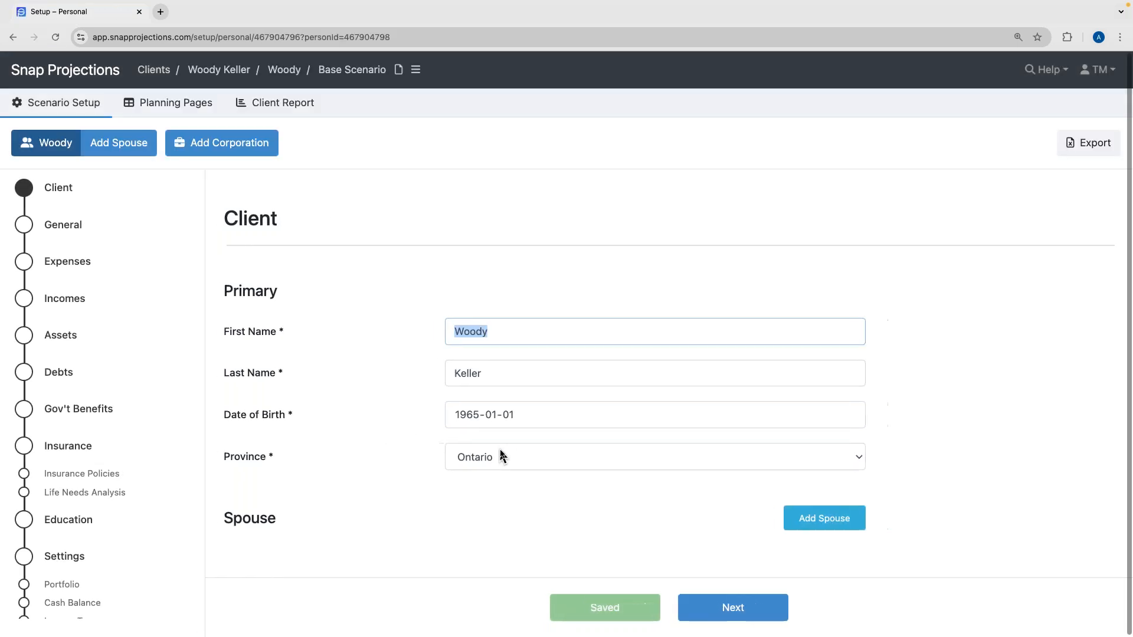
click(493, 455)
Change the client's province to Alberta.
click(499, 335)
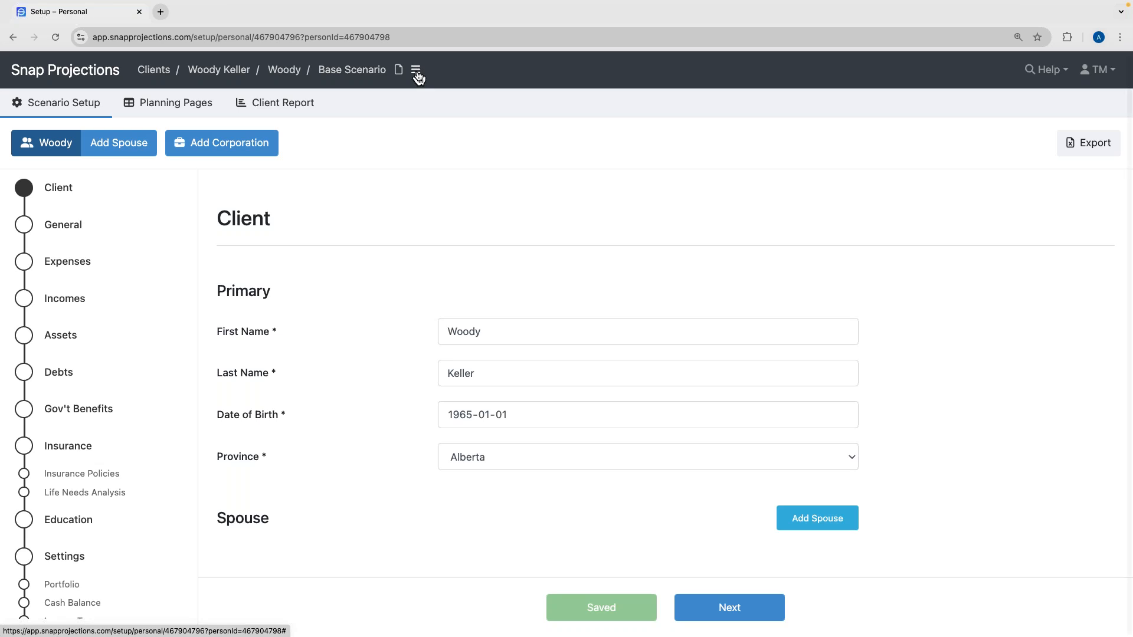
click(416, 72)
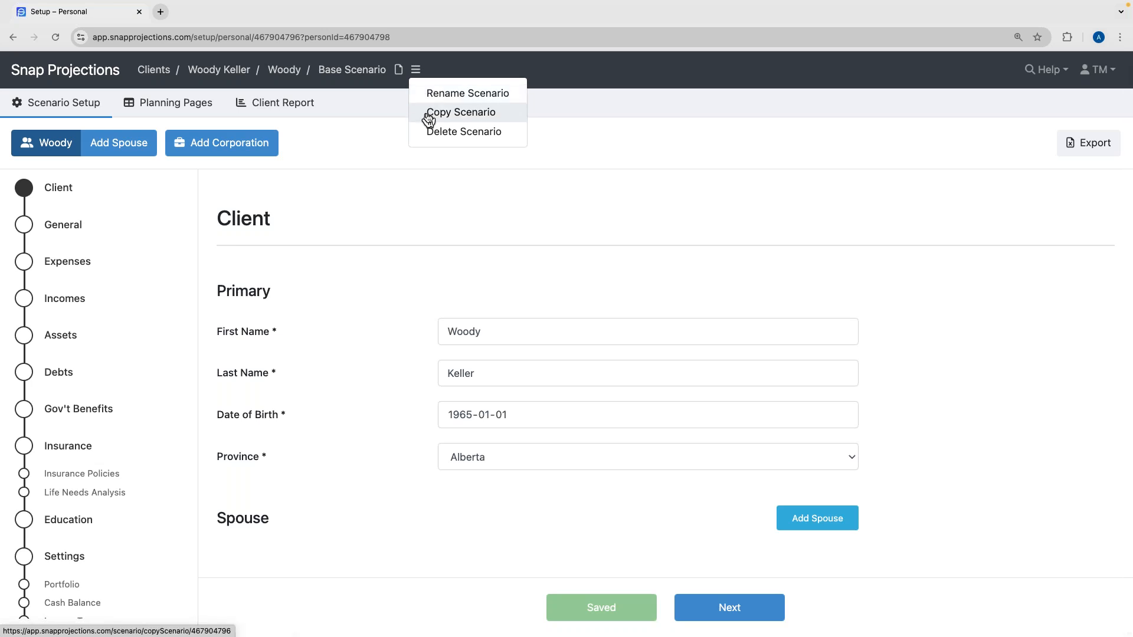
click(374, 134)
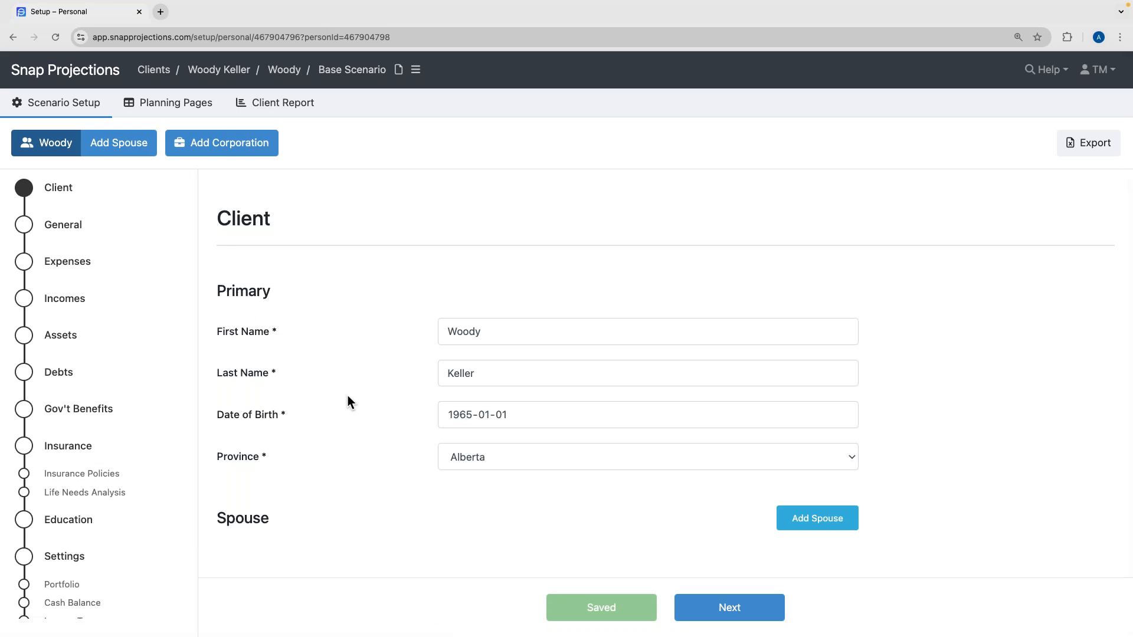
click(726, 610)
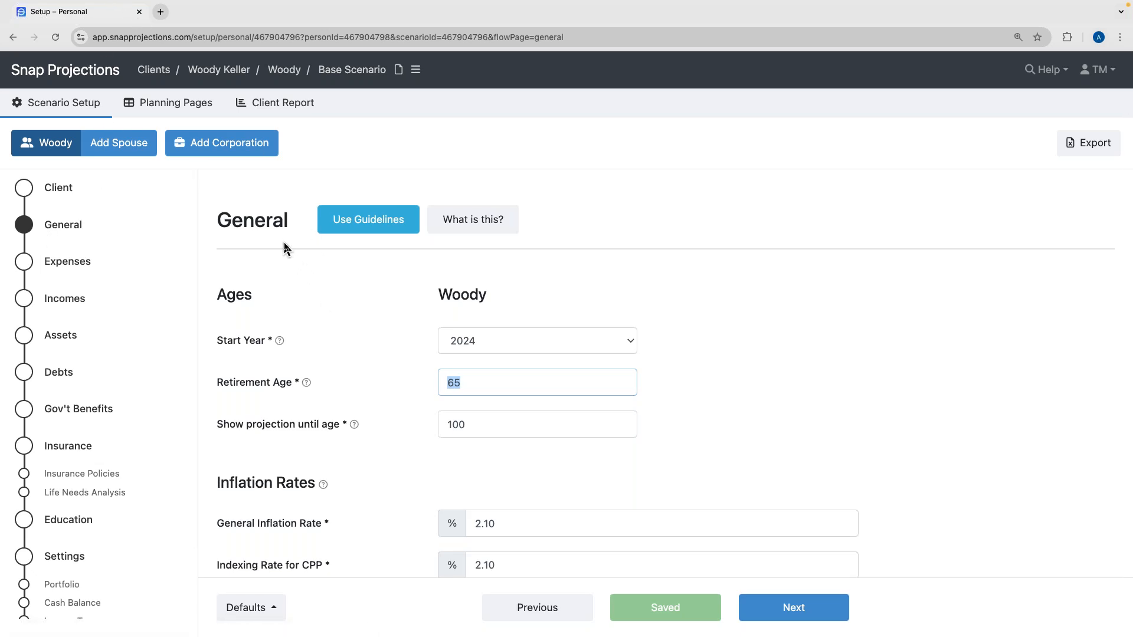
Check the General settings, leaving start year at 2024 and retirement age at 65.
click(325, 277)
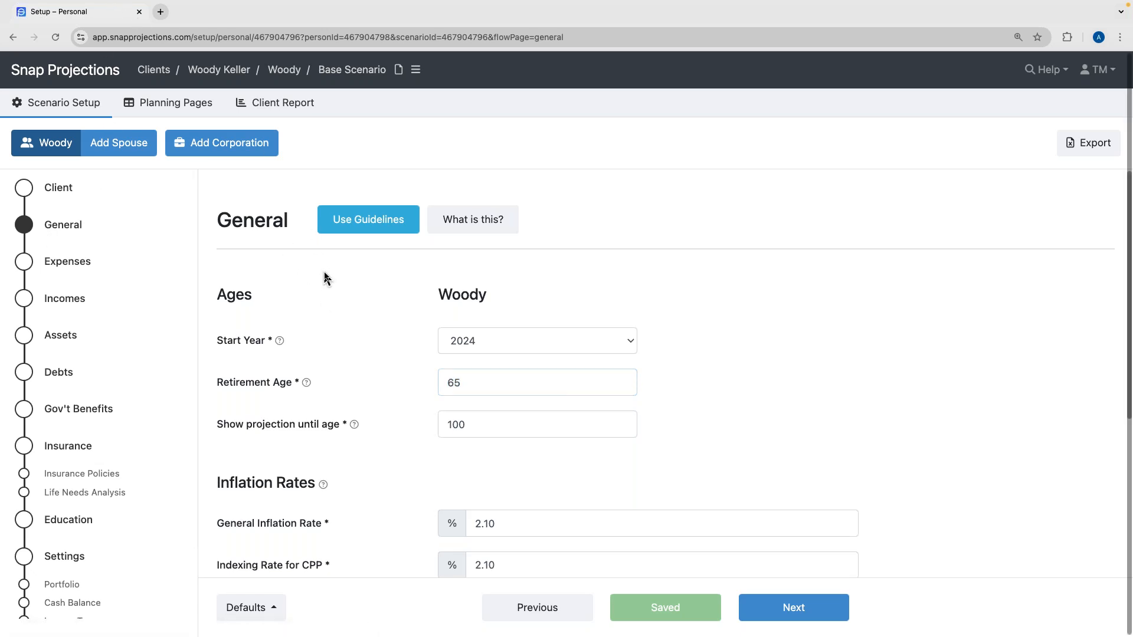
scroll(325, 278, down, 2)
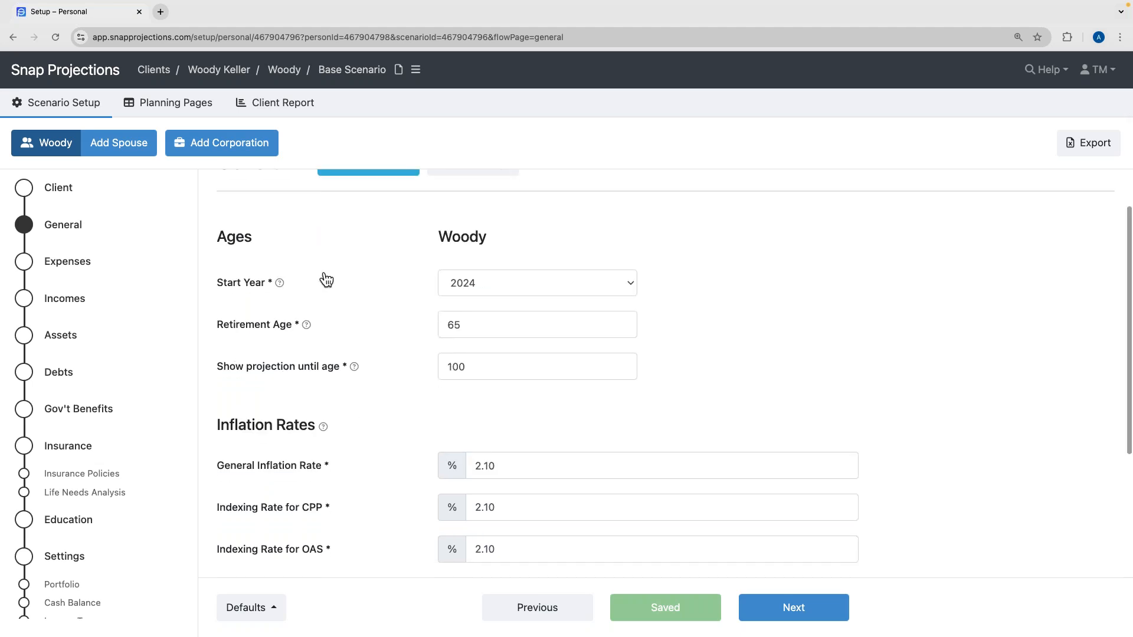
scroll(324, 281, up, 1)
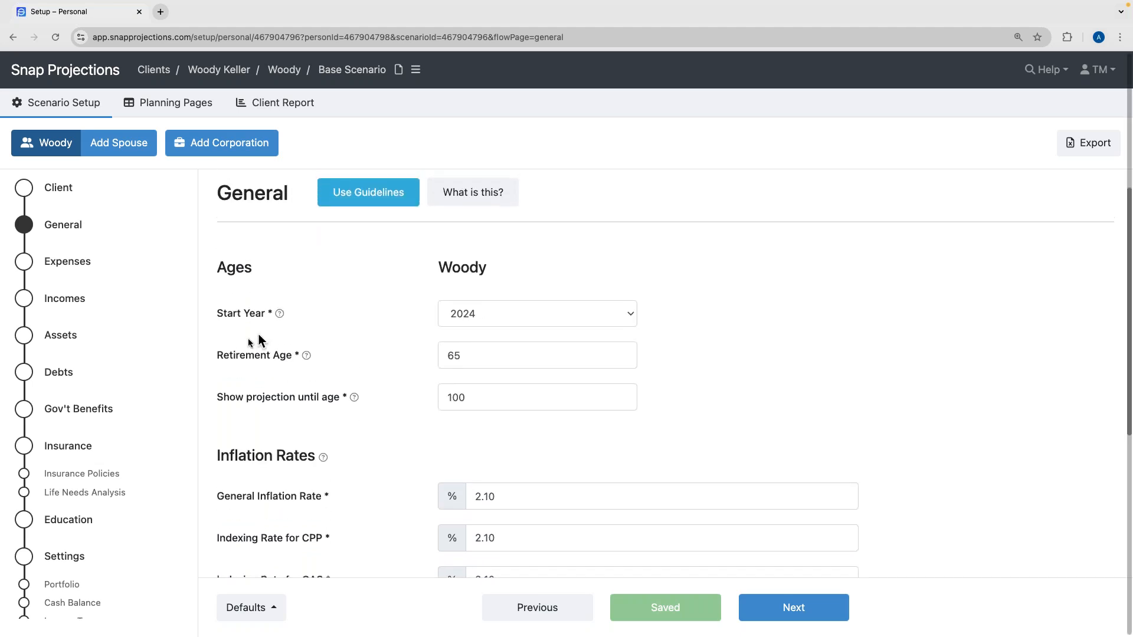
click(555, 317)
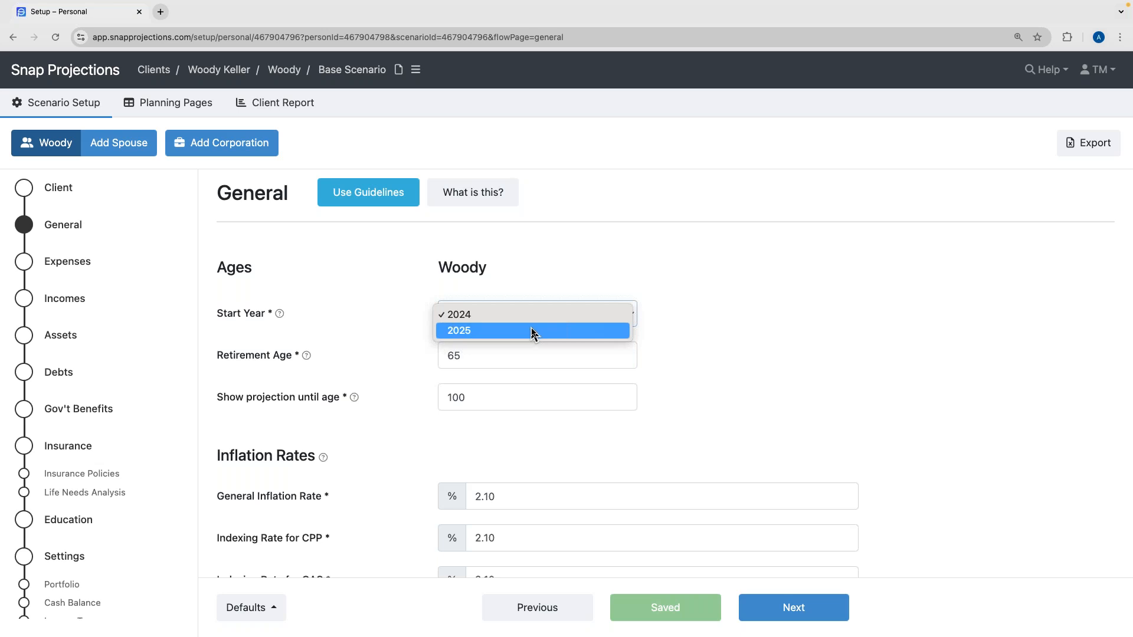
click(392, 323)
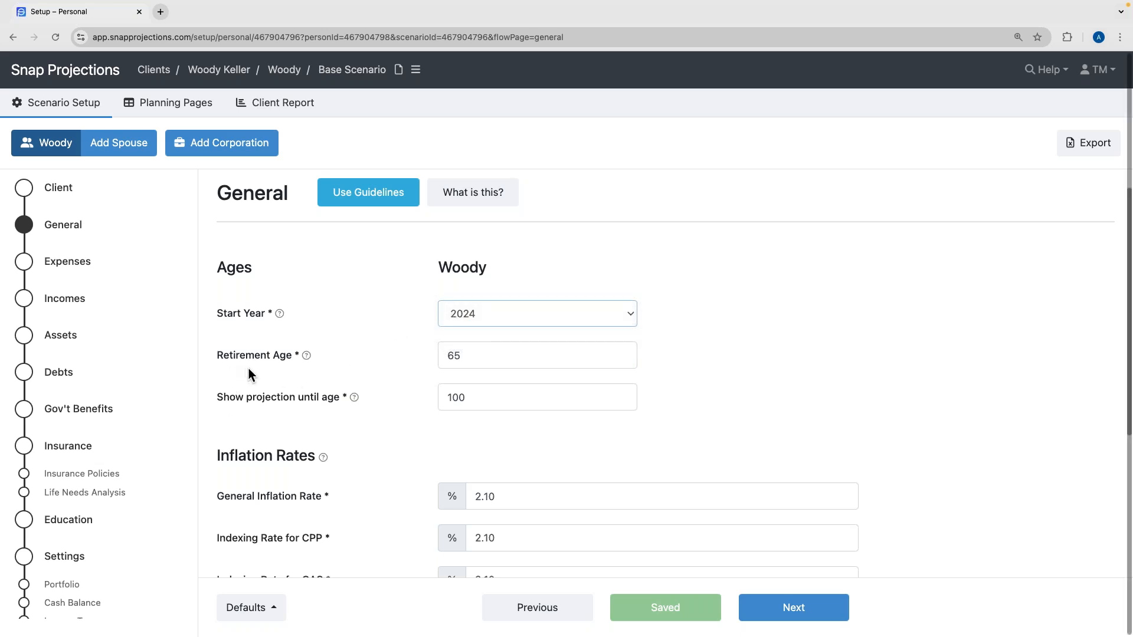
double_click(478, 359)
click(476, 381)
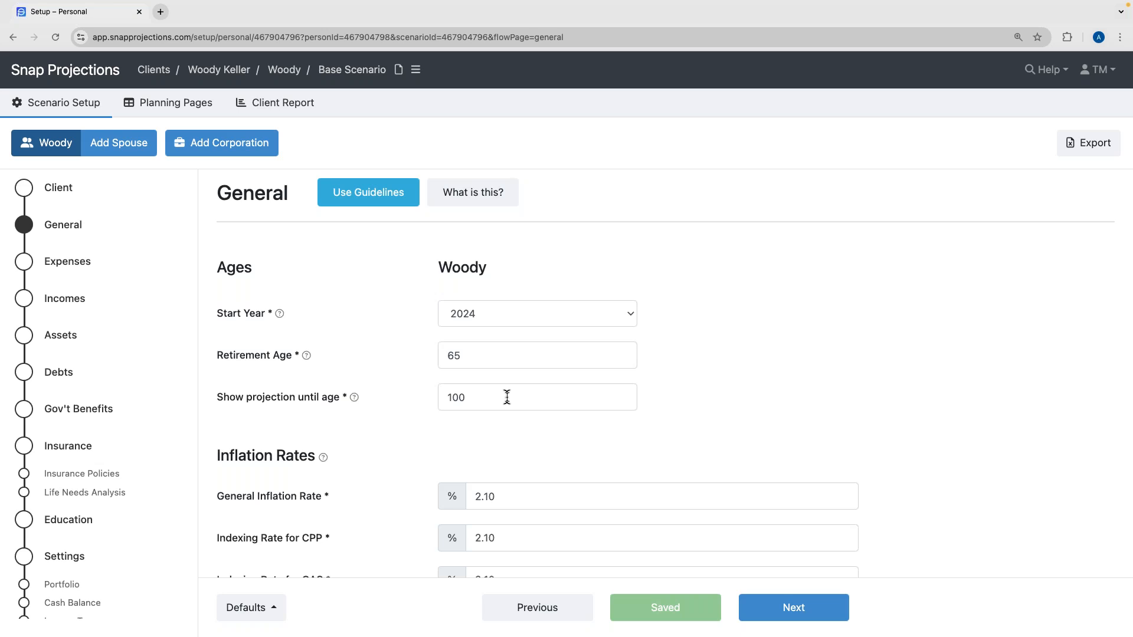
scroll(392, 344, down, 3)
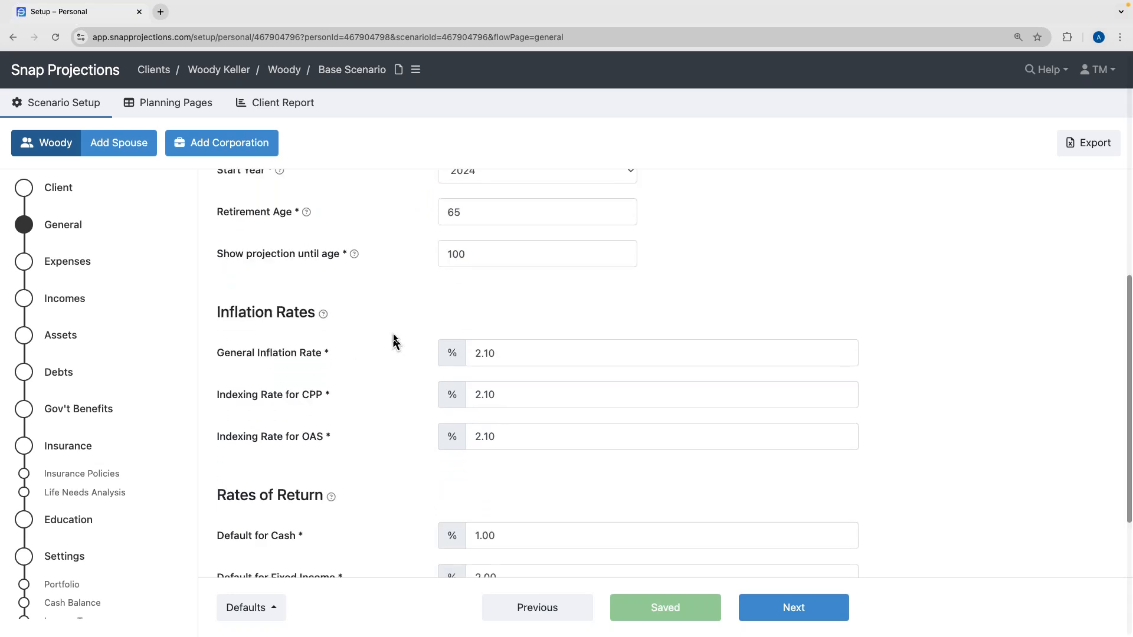
scroll(395, 333, down, 1)
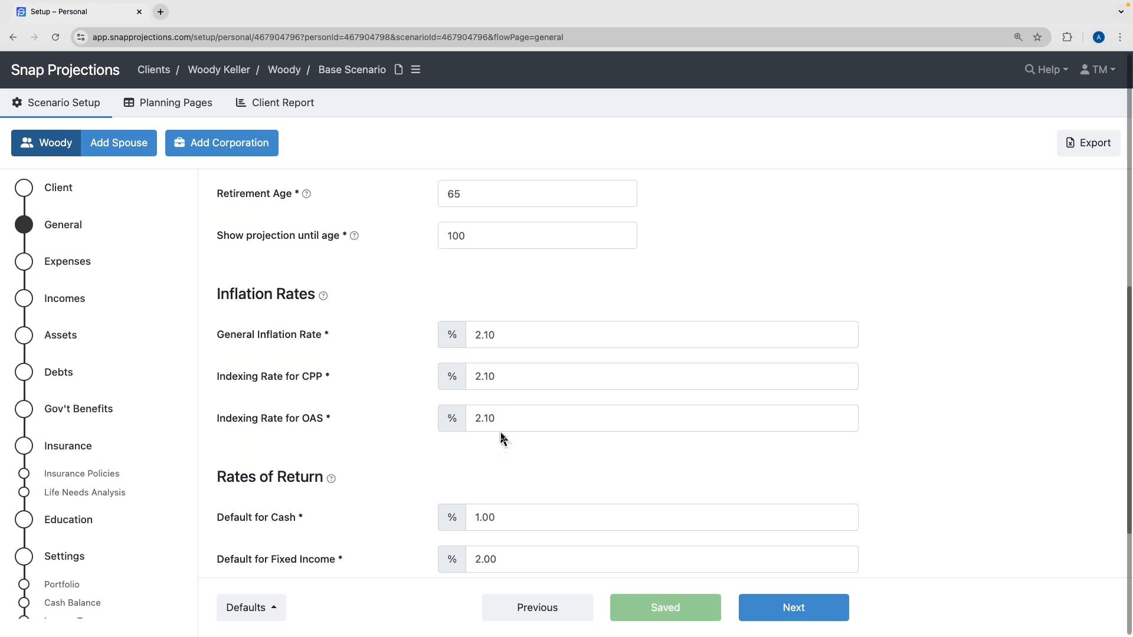
scroll(501, 438, down, 2)
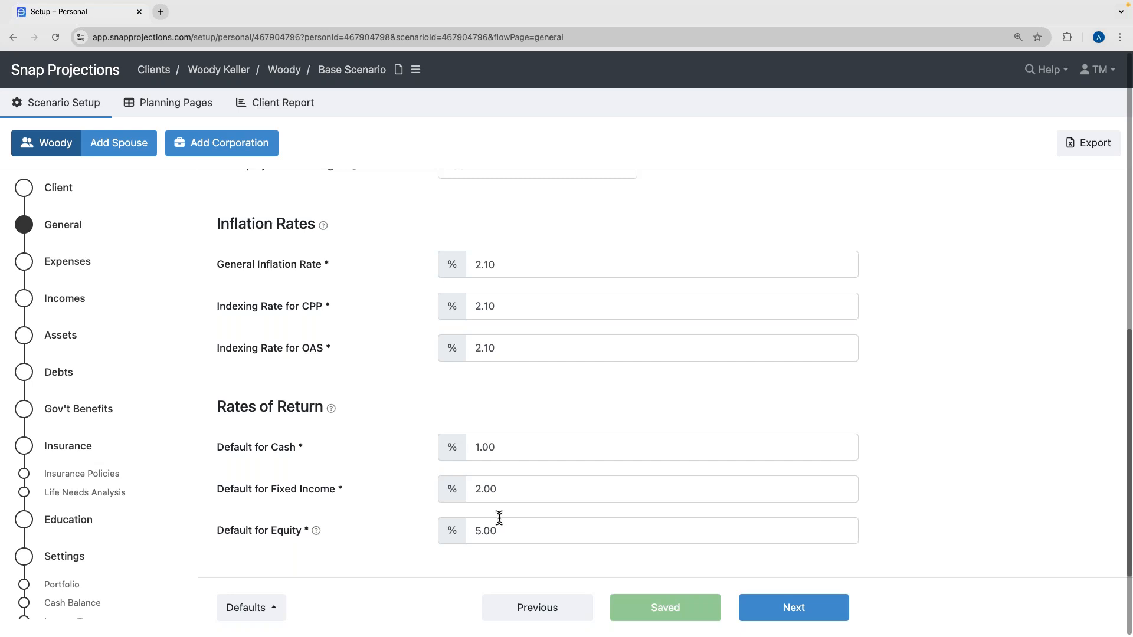
scroll(499, 519, up, 5)
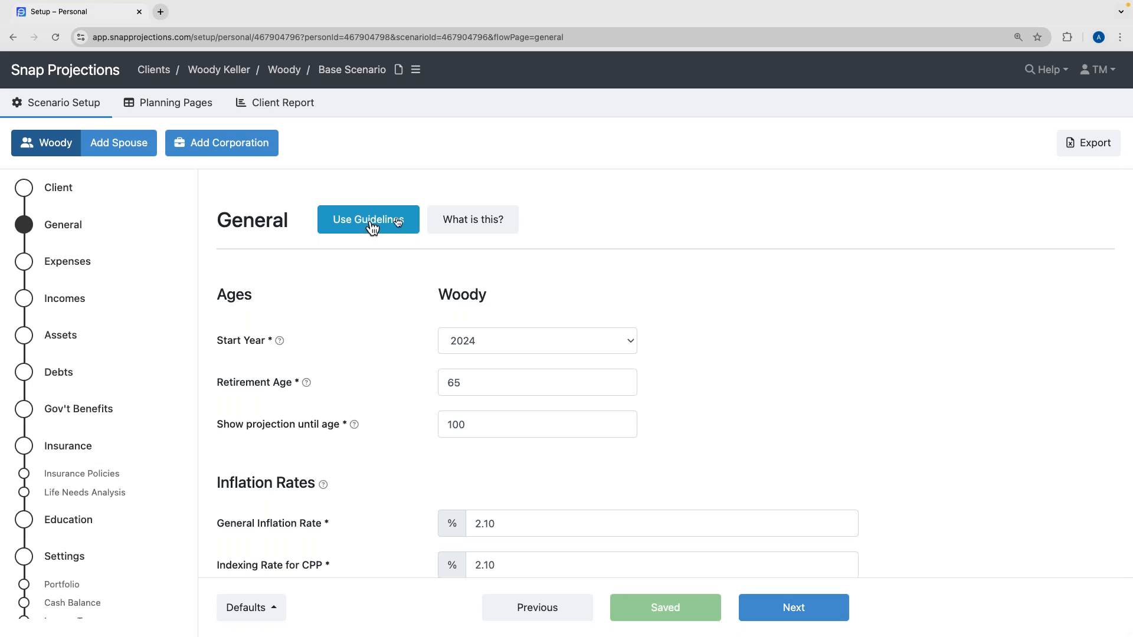
click(474, 223)
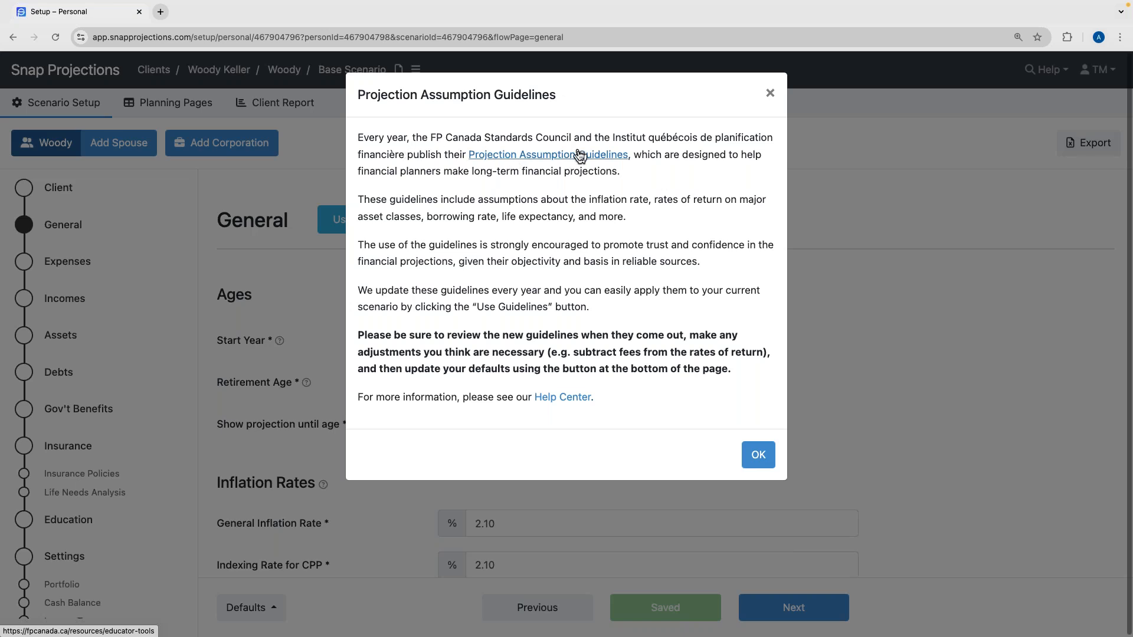
click(760, 456)
scroll(768, 422, down, 2)
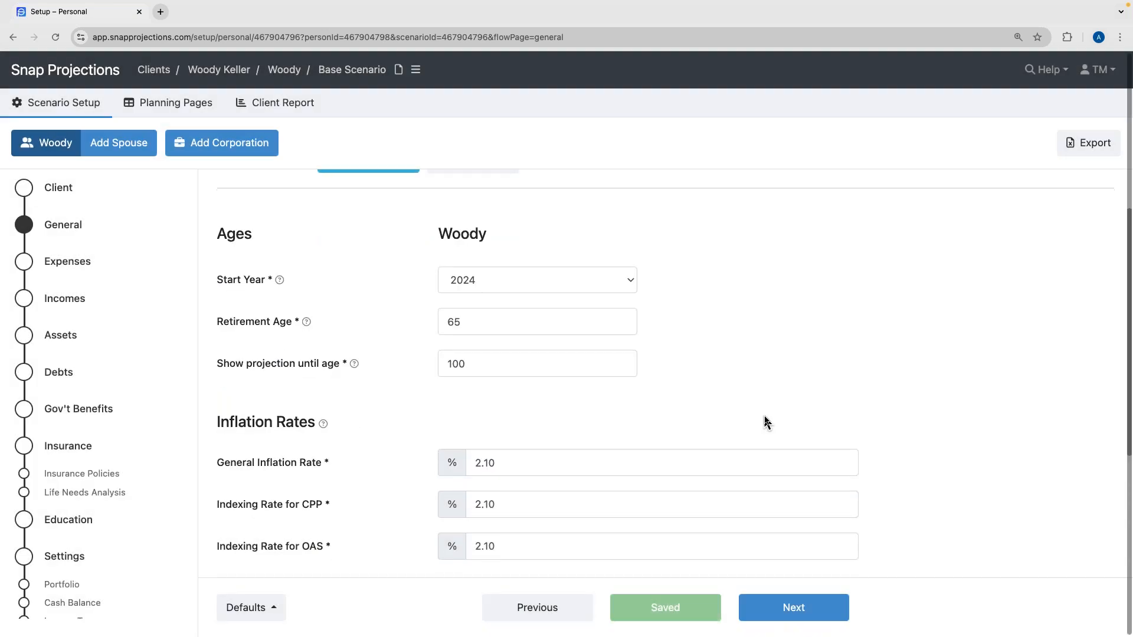
scroll(767, 422, up, 2)
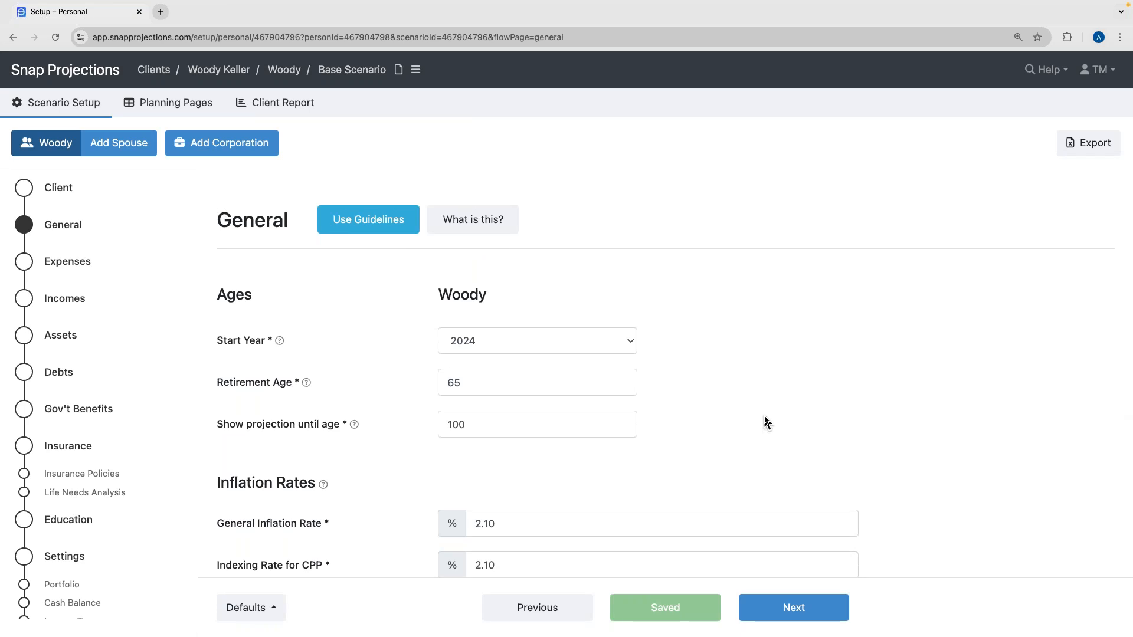
scroll(369, 365, down, 1)
mouse_move(280, 352)
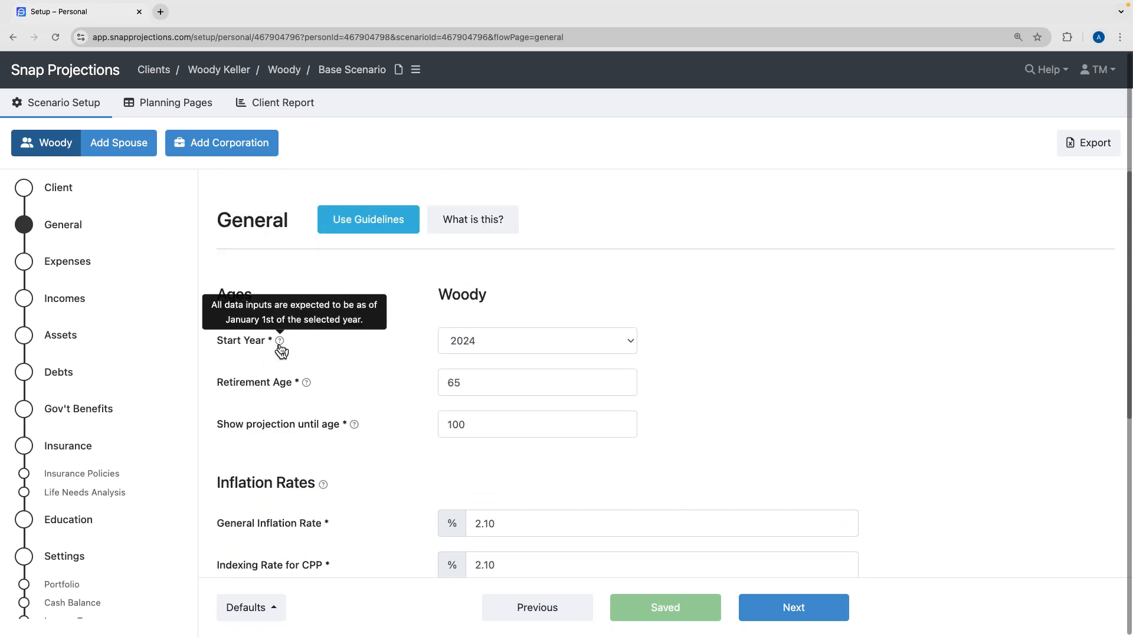
mouse_move(307, 385)
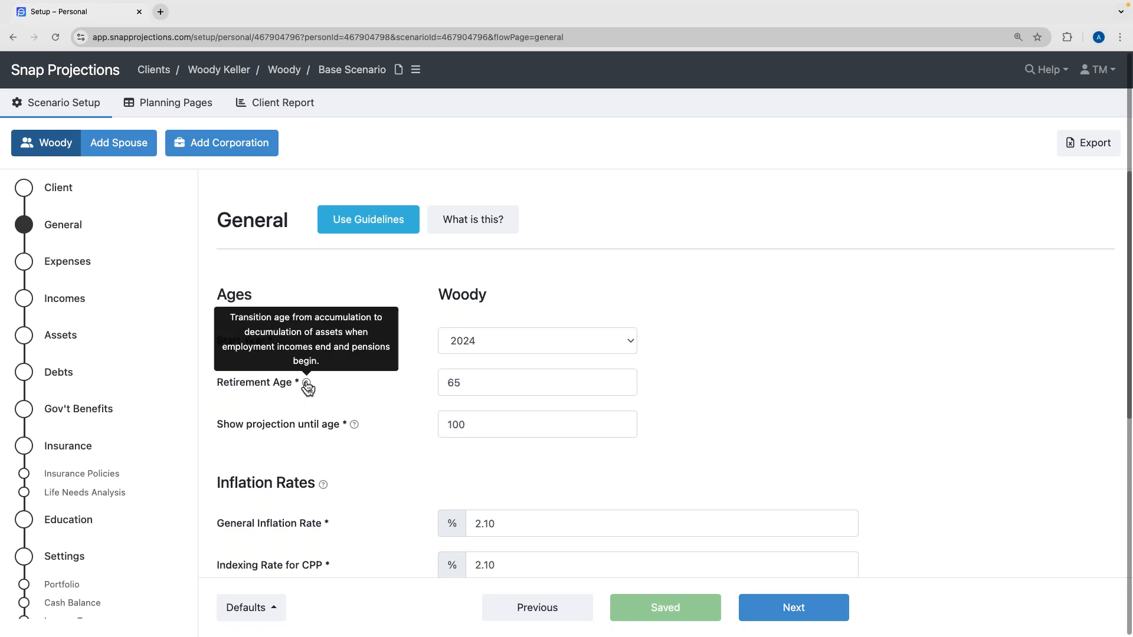
mouse_move(354, 433)
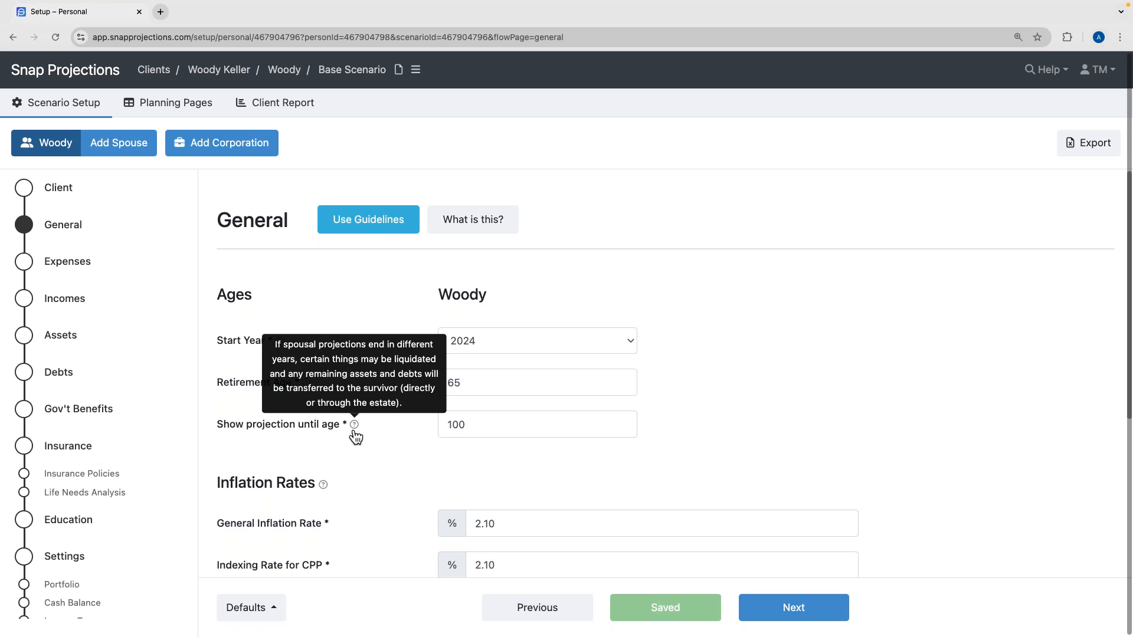
scroll(377, 480, down, 1)
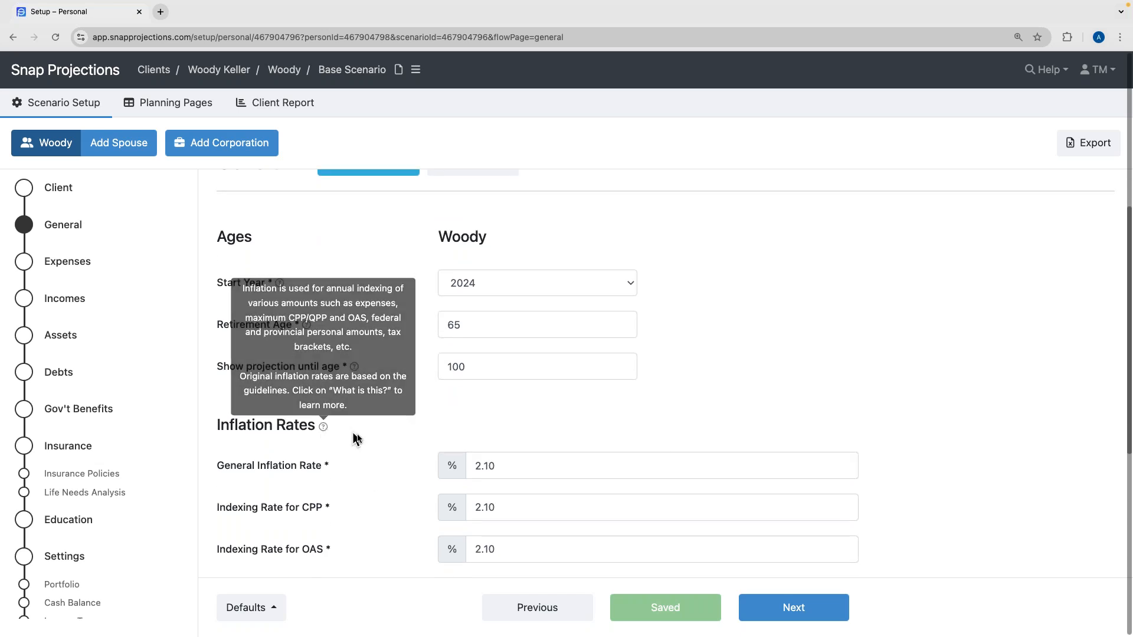
scroll(357, 440, down, 3)
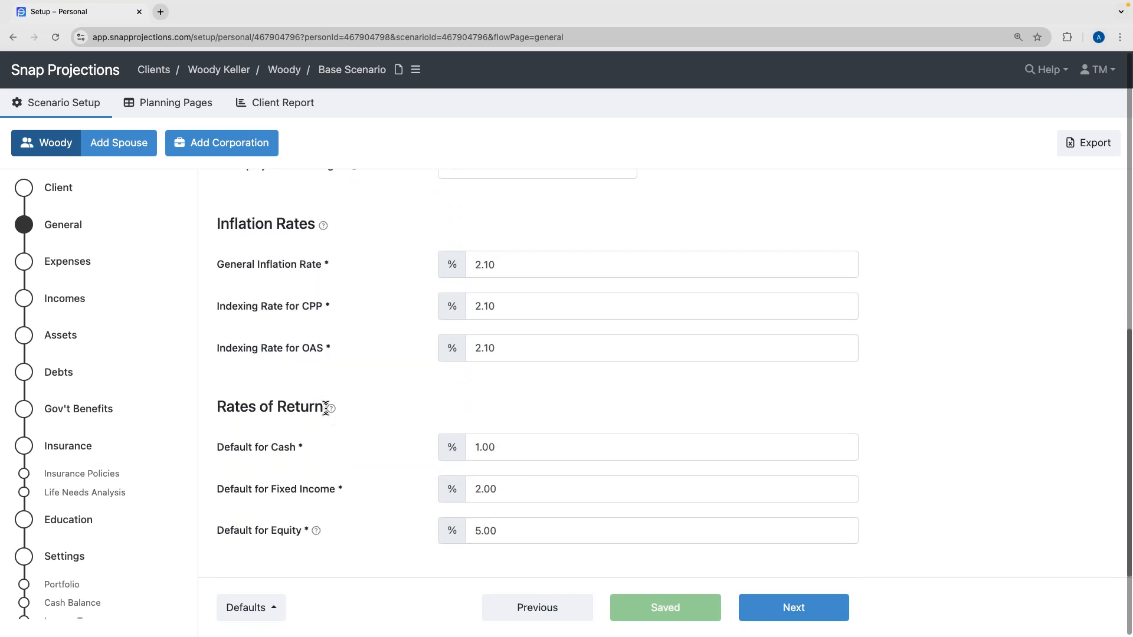
mouse_move(331, 410)
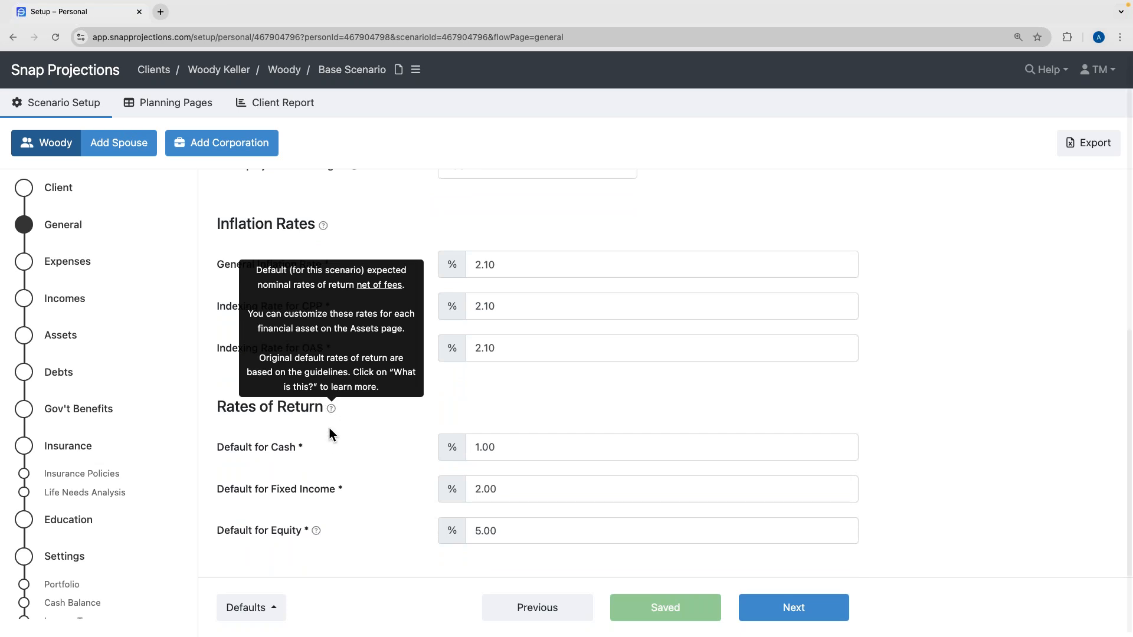
mouse_move(317, 533)
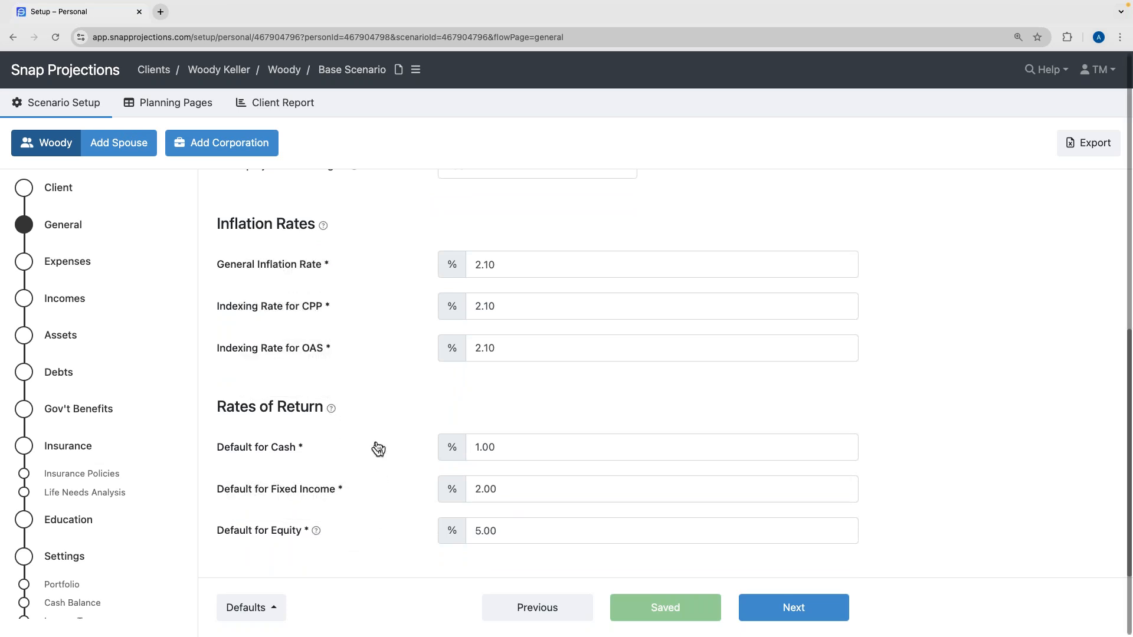
scroll(377, 449, up, 5)
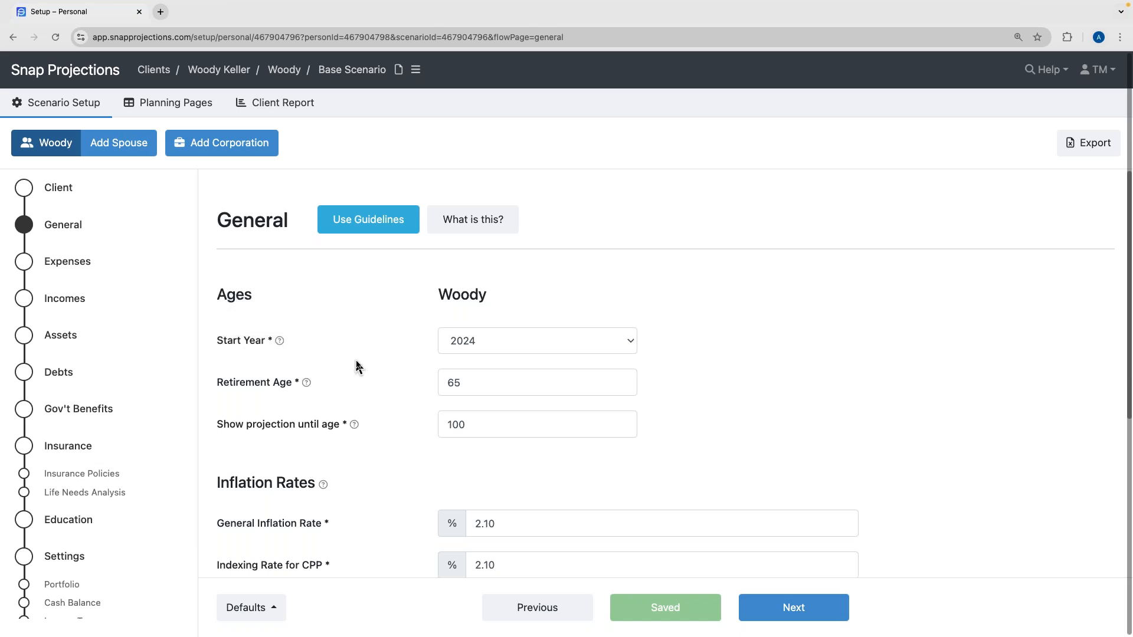
scroll(358, 368, down, 5)
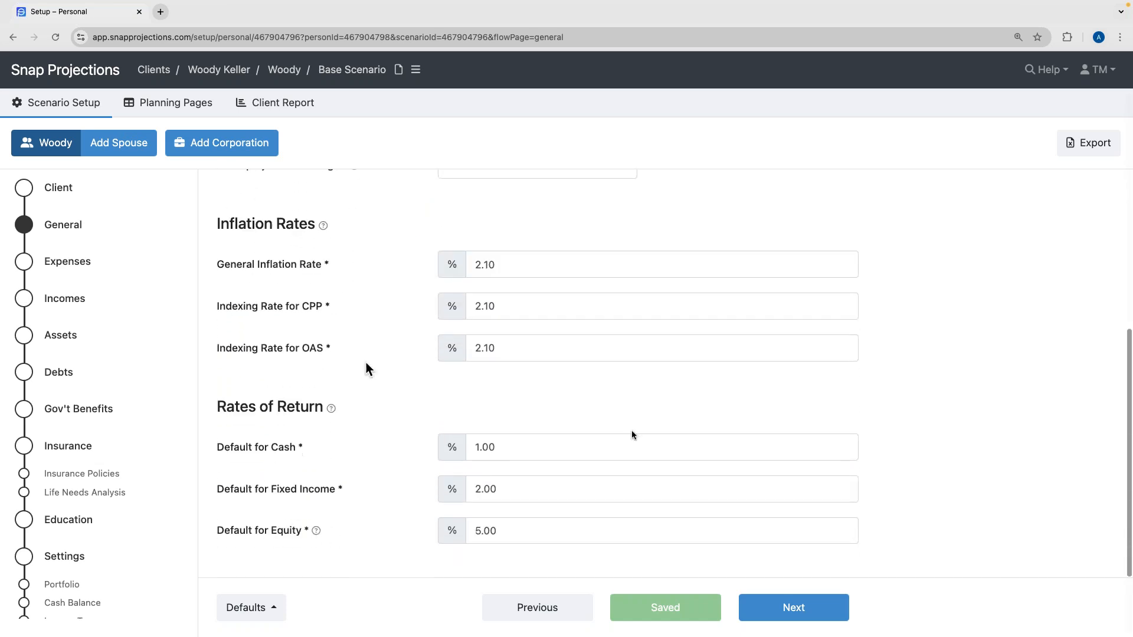
On the Expenses page, enter a base annual expense amount of $54,000.
click(812, 619)
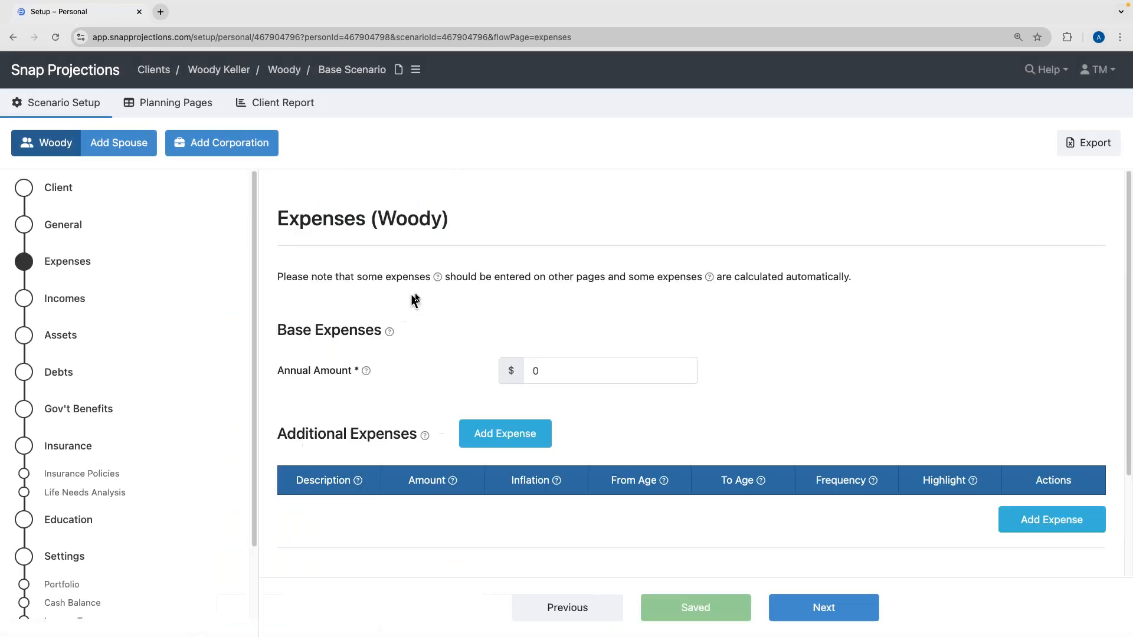
click(395, 311)
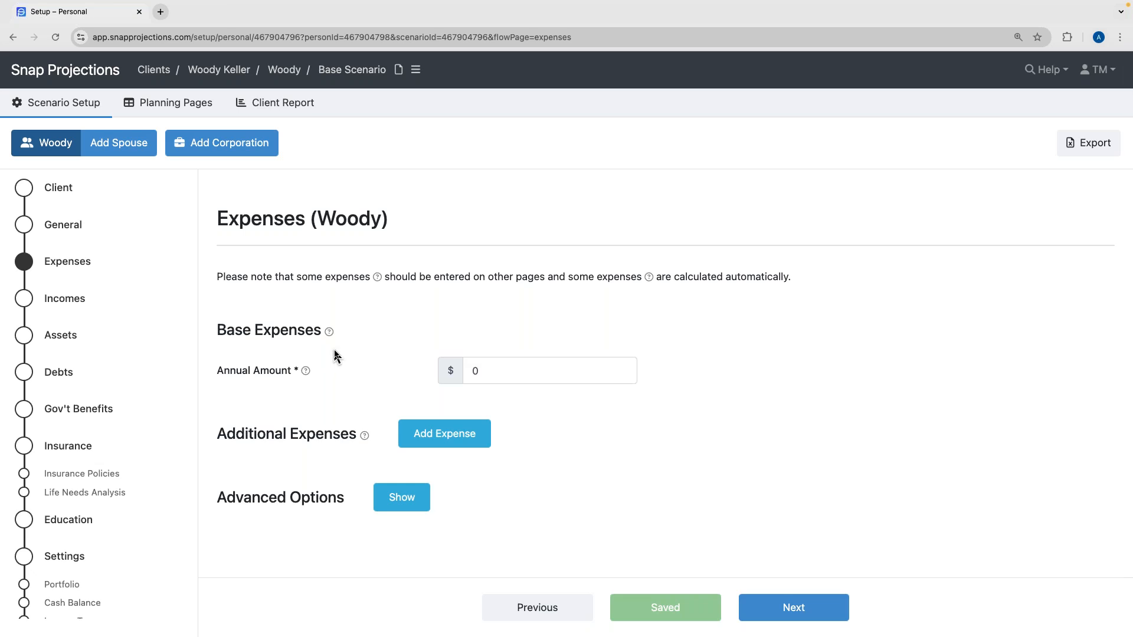
click(529, 370)
text(54,)
text(000)
click(356, 383)
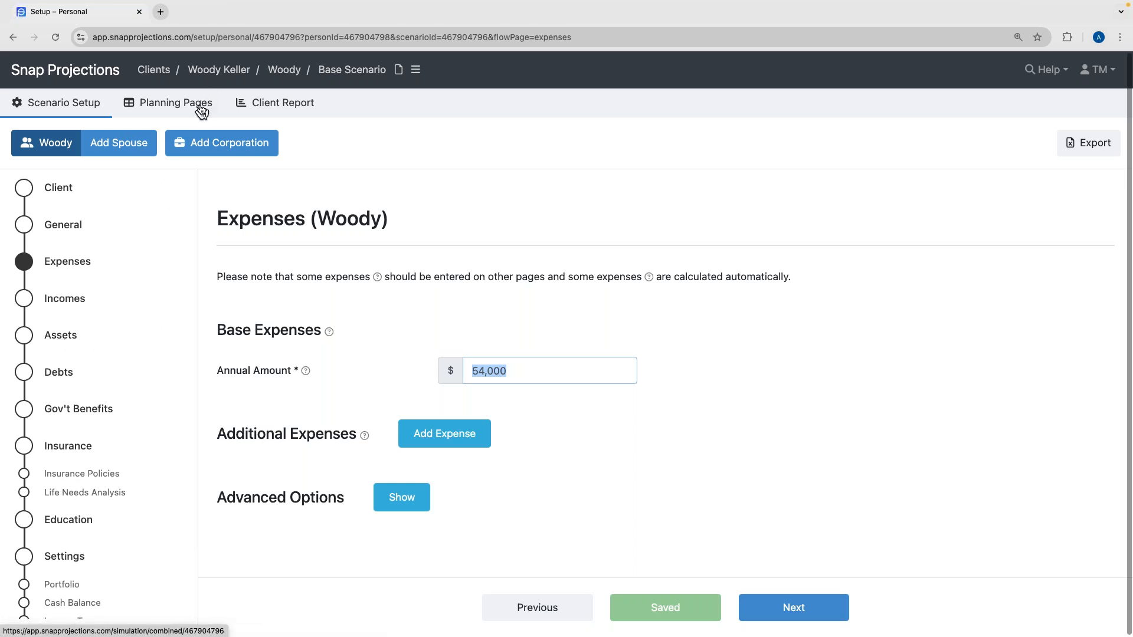
click(381, 353)
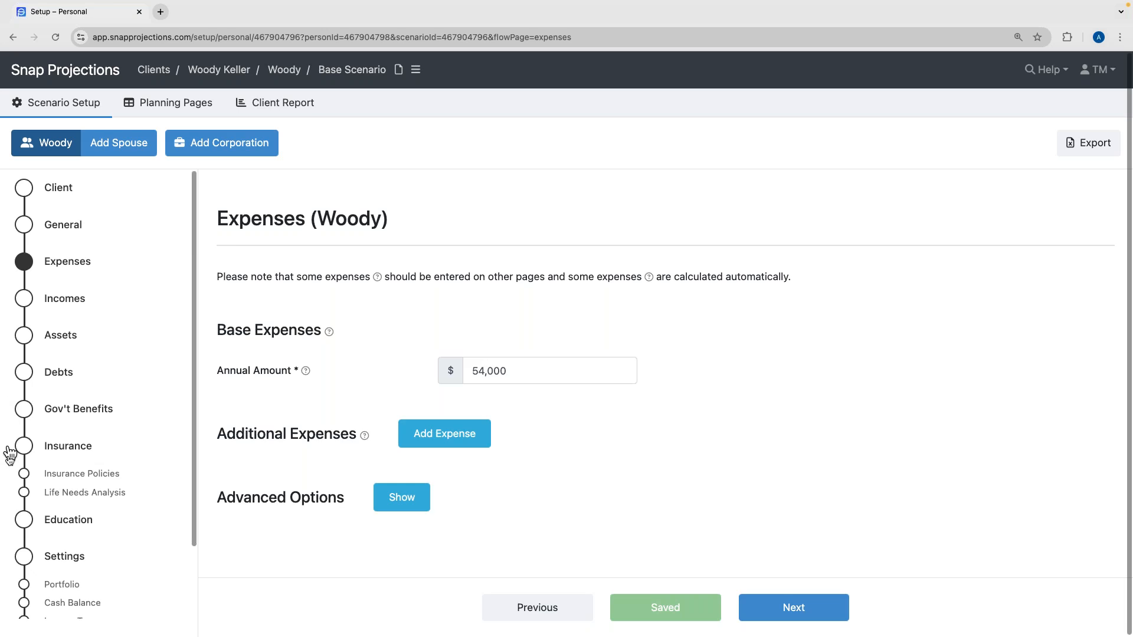
click(406, 375)
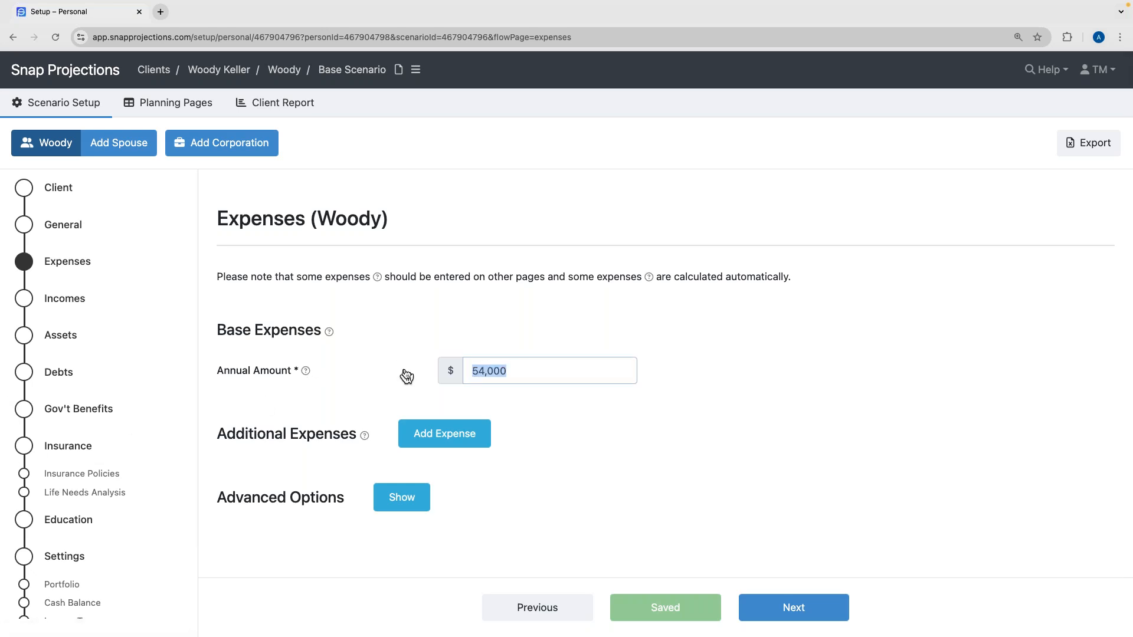
click(348, 455)
mouse_move(364, 440)
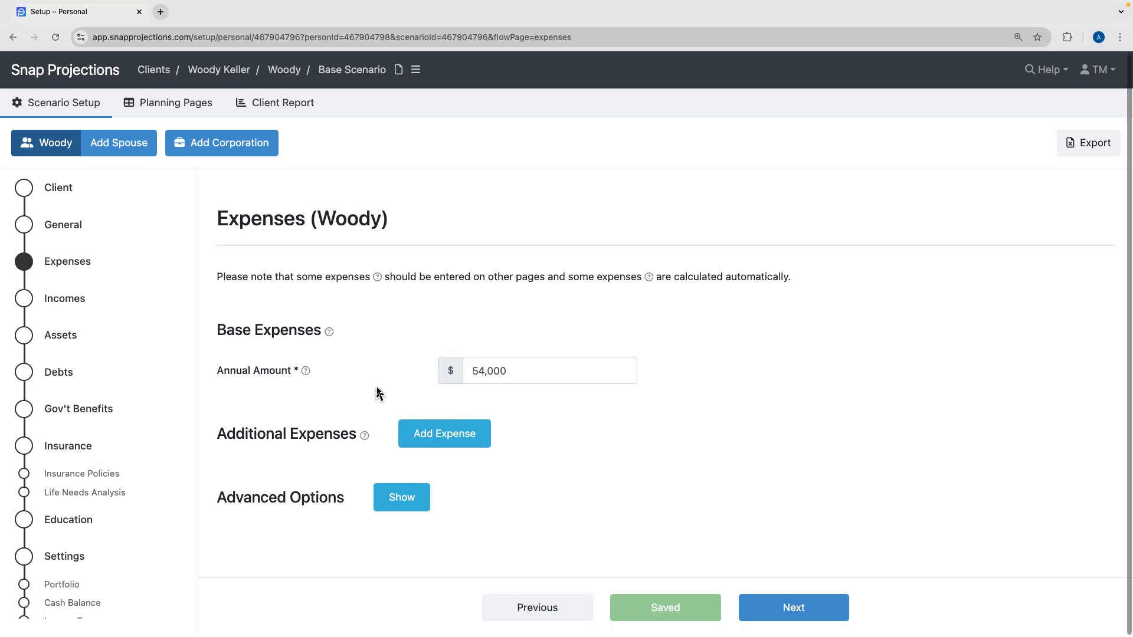
Add a Vacation expense of $5,000 running from age 65 to age 80.
click(448, 434)
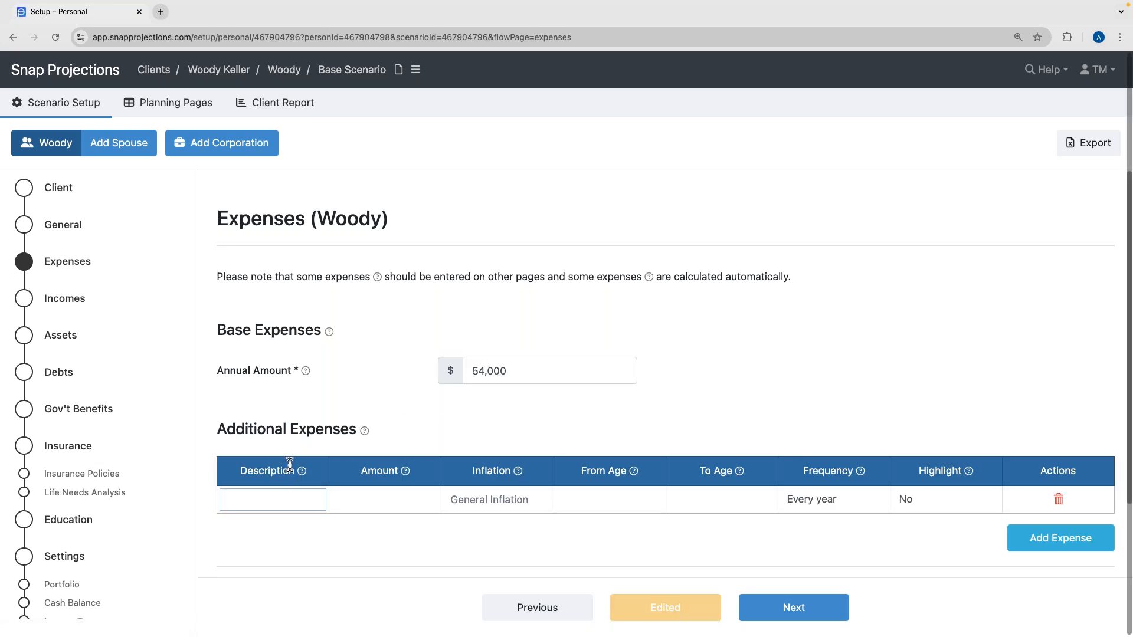
text(Vacation)
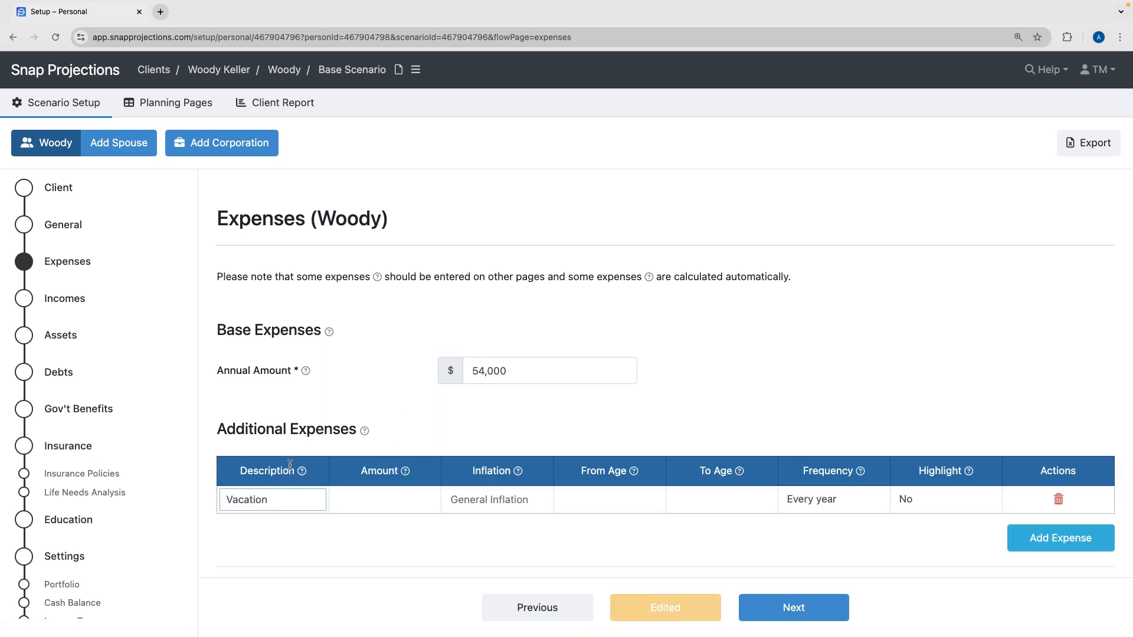
click(375, 501)
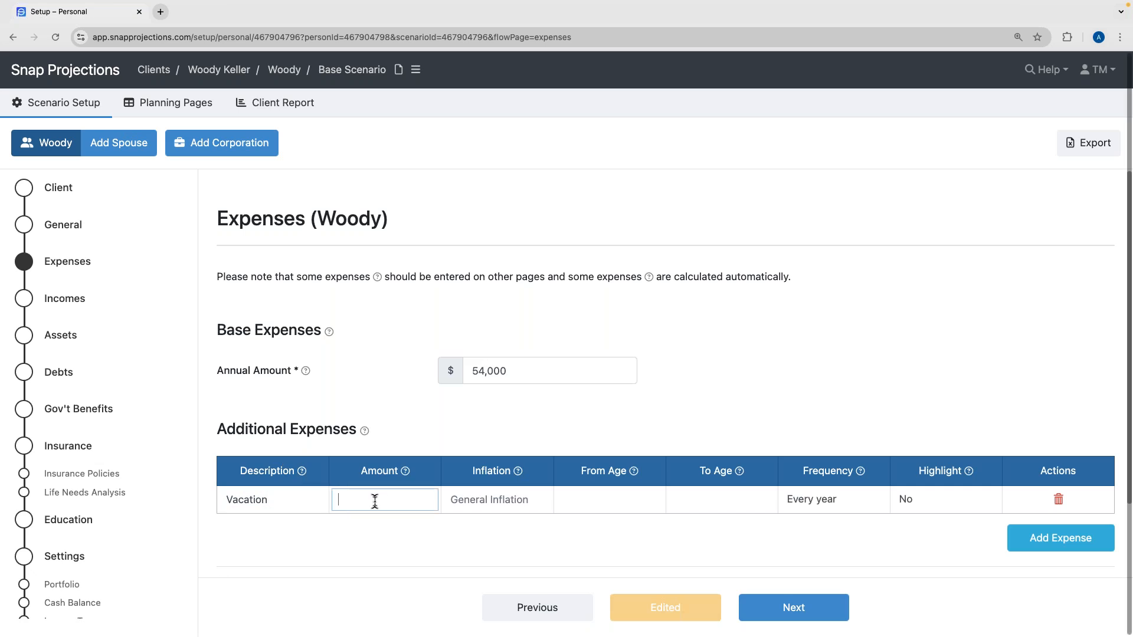
text(5,000)
click(387, 526)
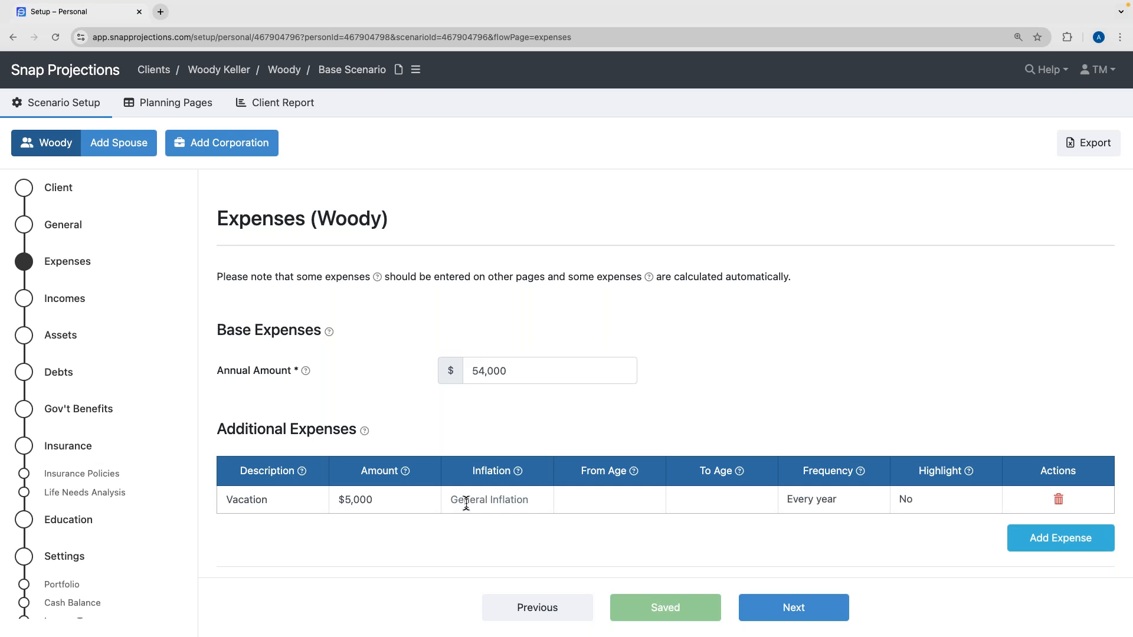
click(589, 503)
text(65)
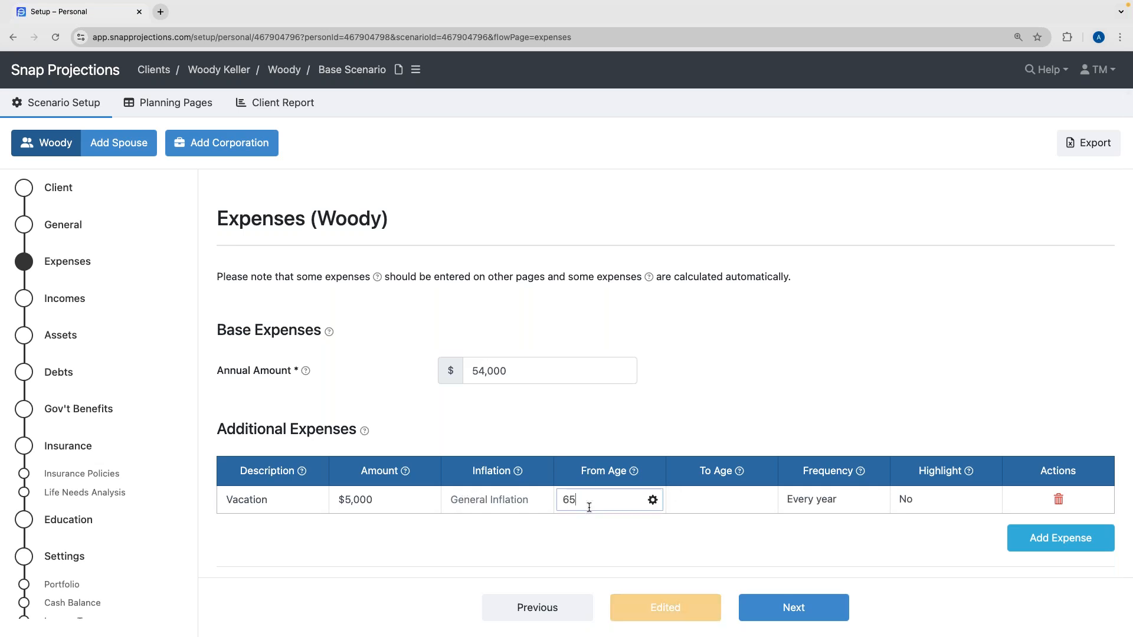
key(Return)
click(722, 503)
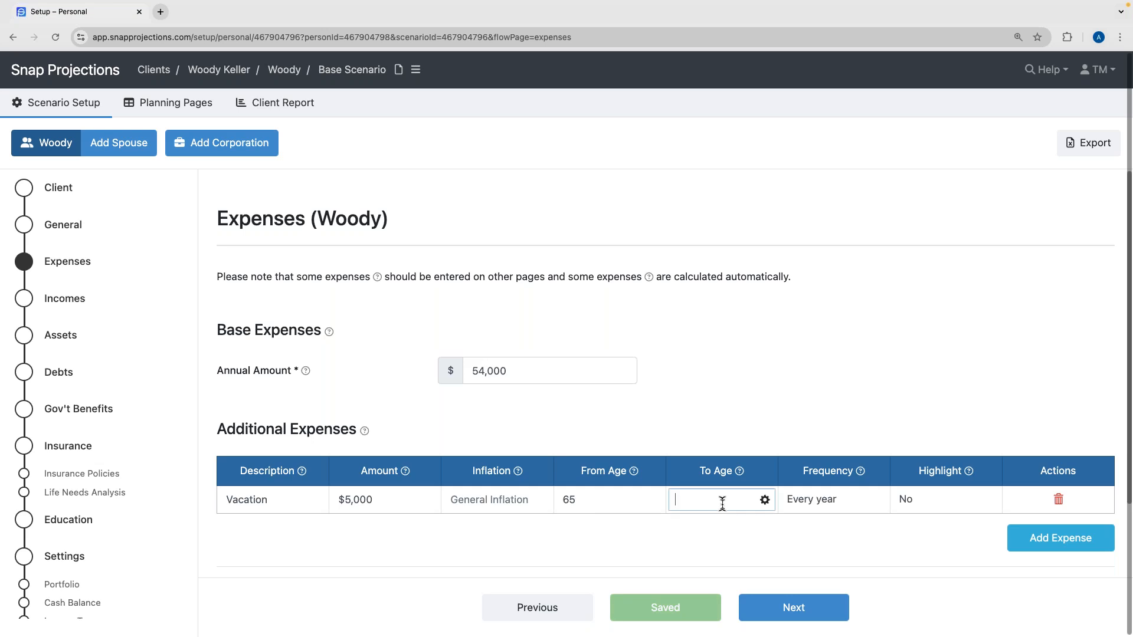
text(80)
key(Return)
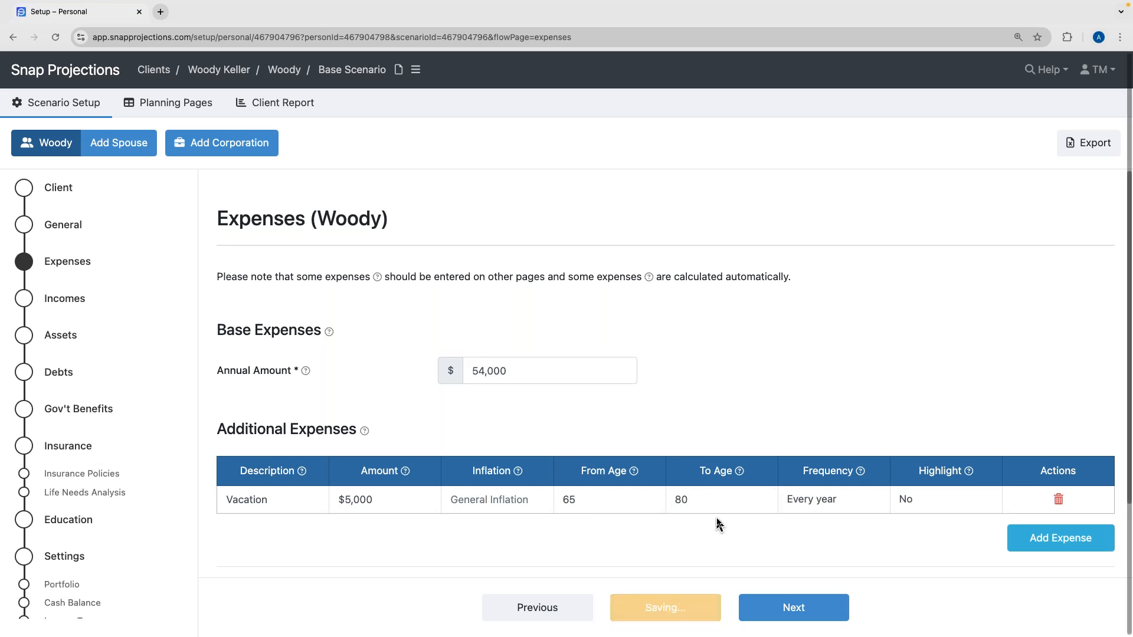
Make the Vacation expense recur every 2 years and mark it highlighted.
scroll(720, 524, down, 1)
click(814, 466)
click(814, 467)
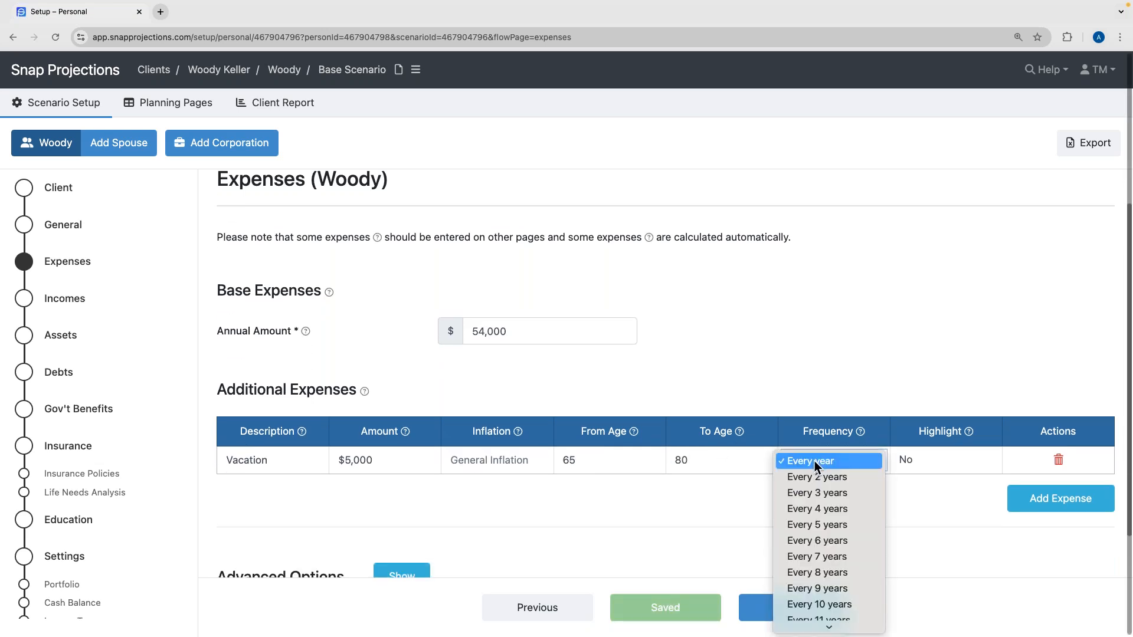
click(815, 477)
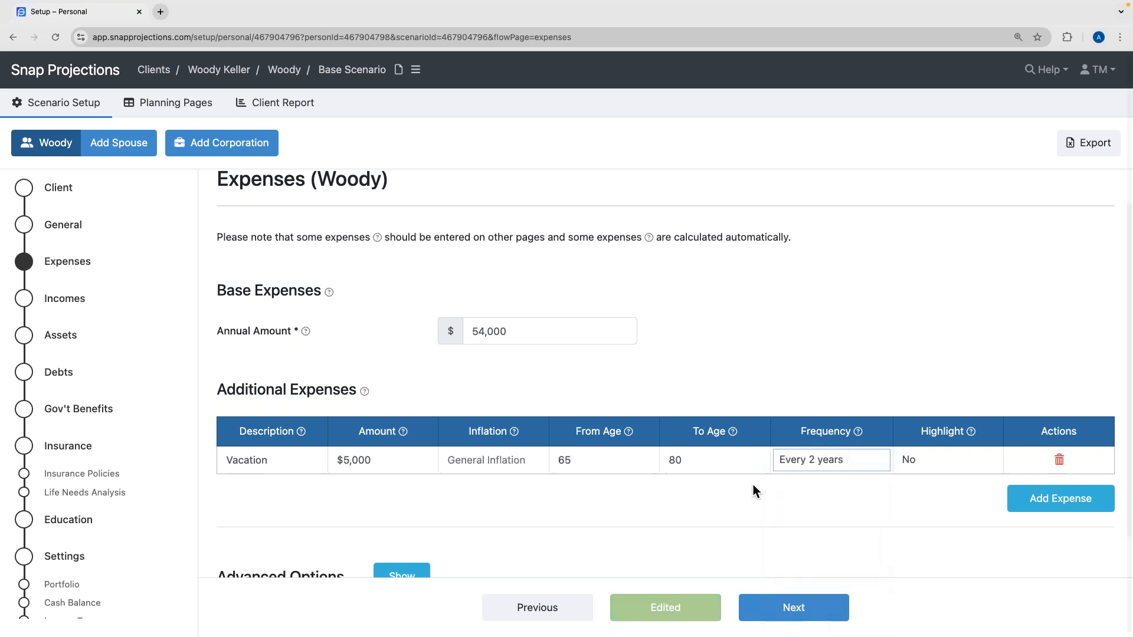
click(834, 465)
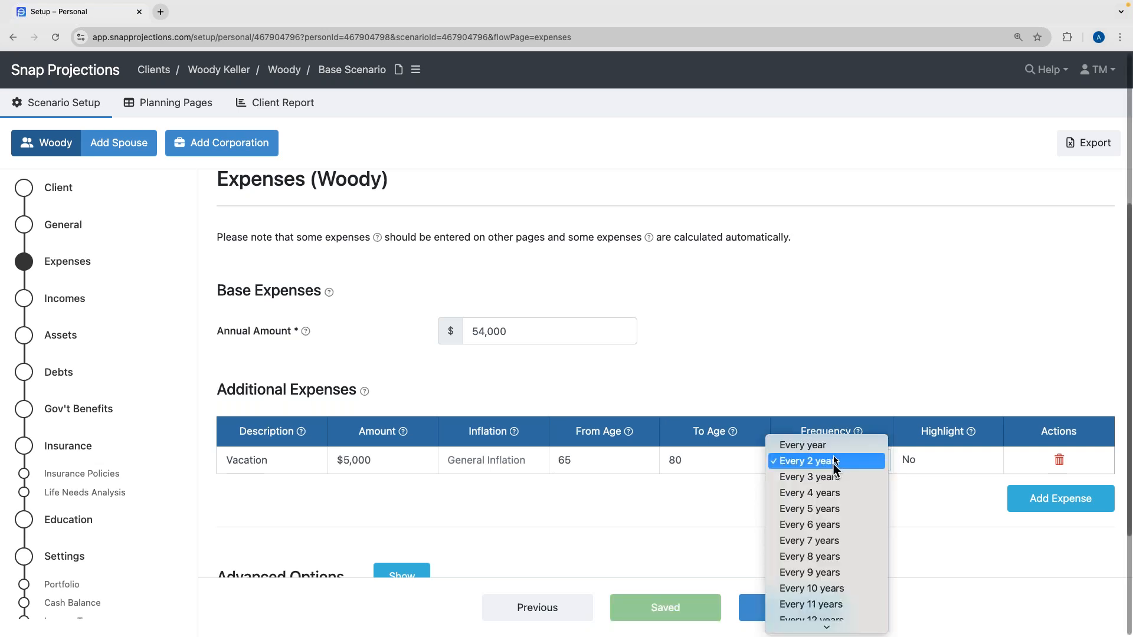
click(703, 506)
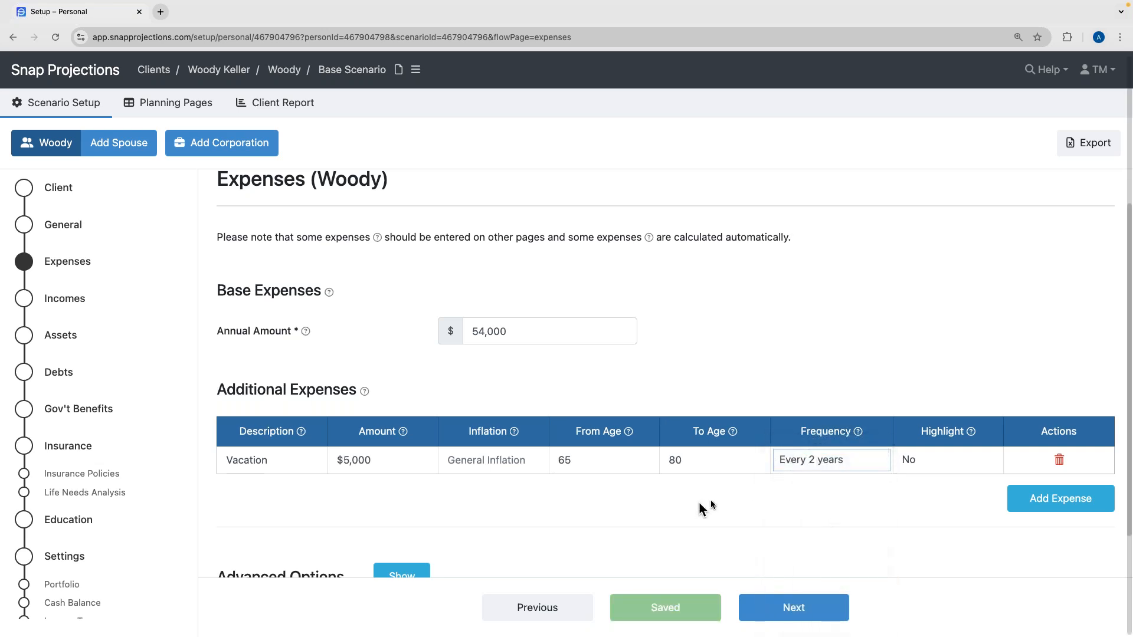
click(948, 464)
click(941, 478)
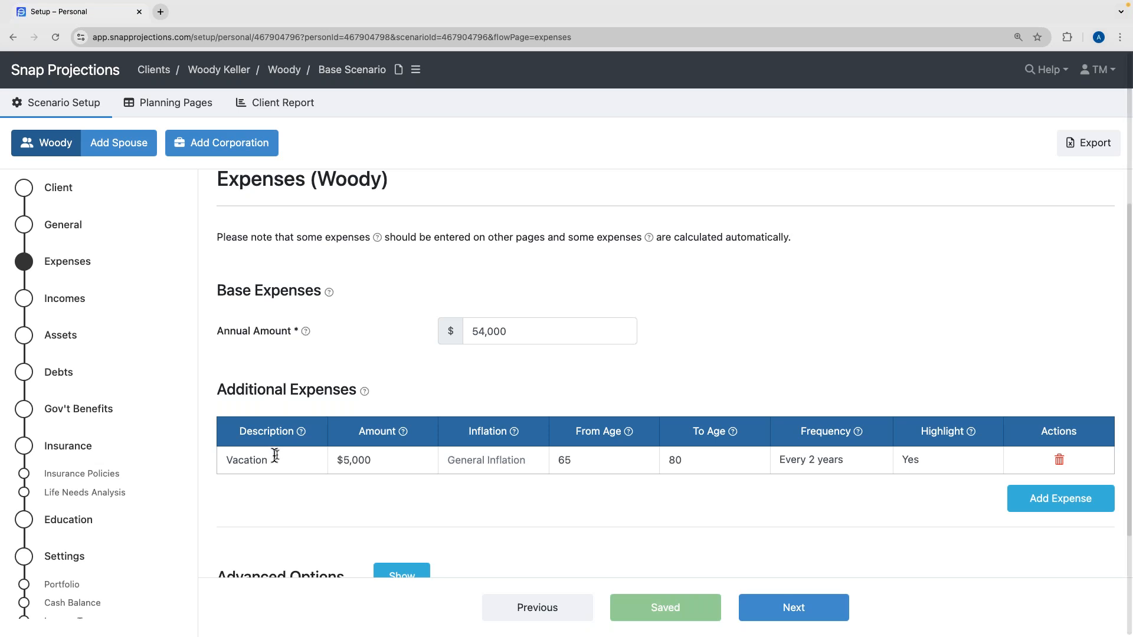
scroll(582, 522, down, 1)
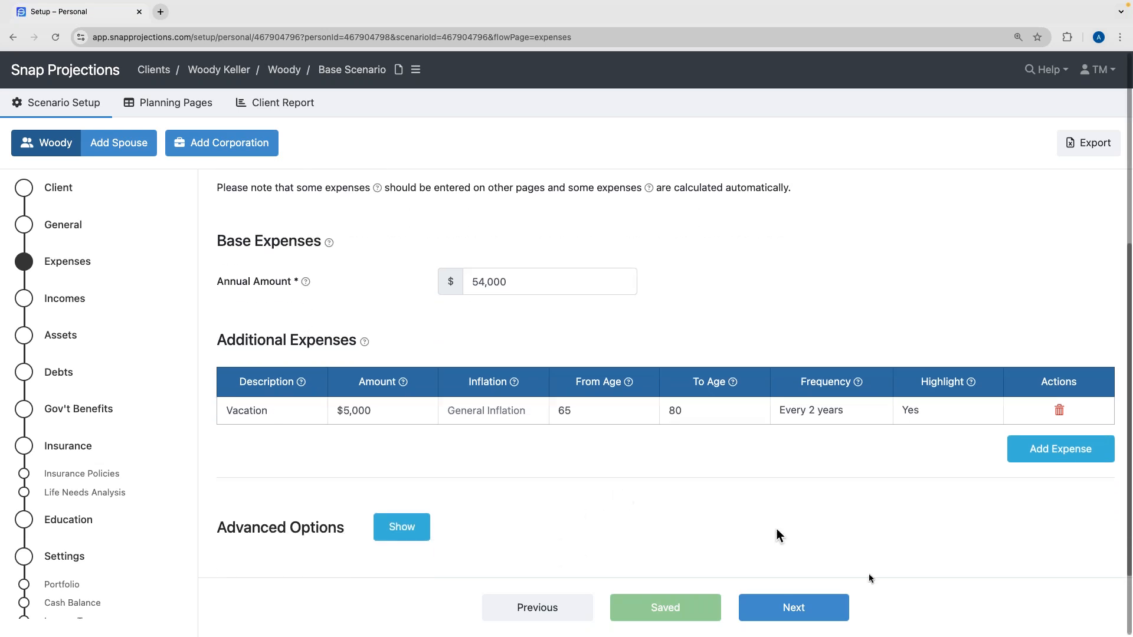
click(784, 607)
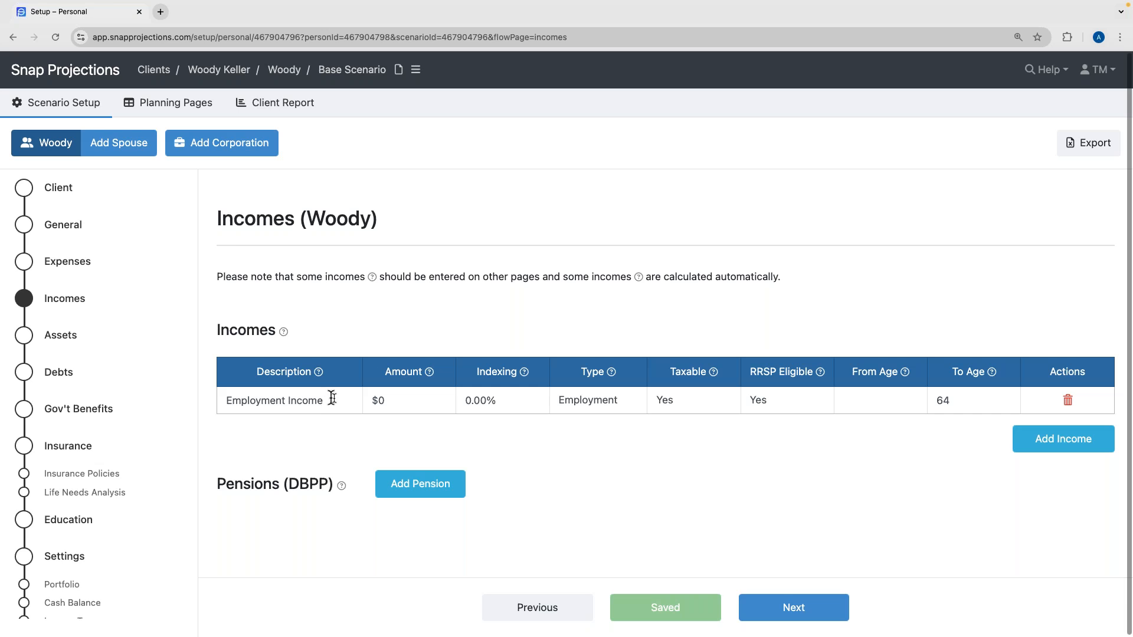
Set the employment income to $120,000, indexed to General Inflation, keeping type Employment.
click(384, 401)
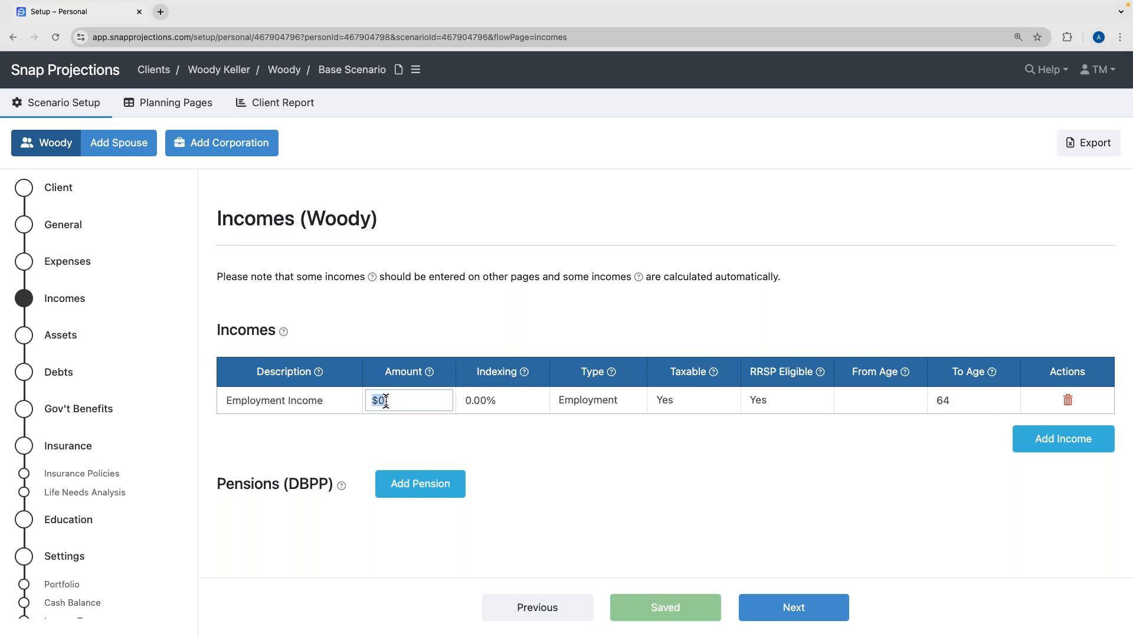
text(120,000)
key(Return)
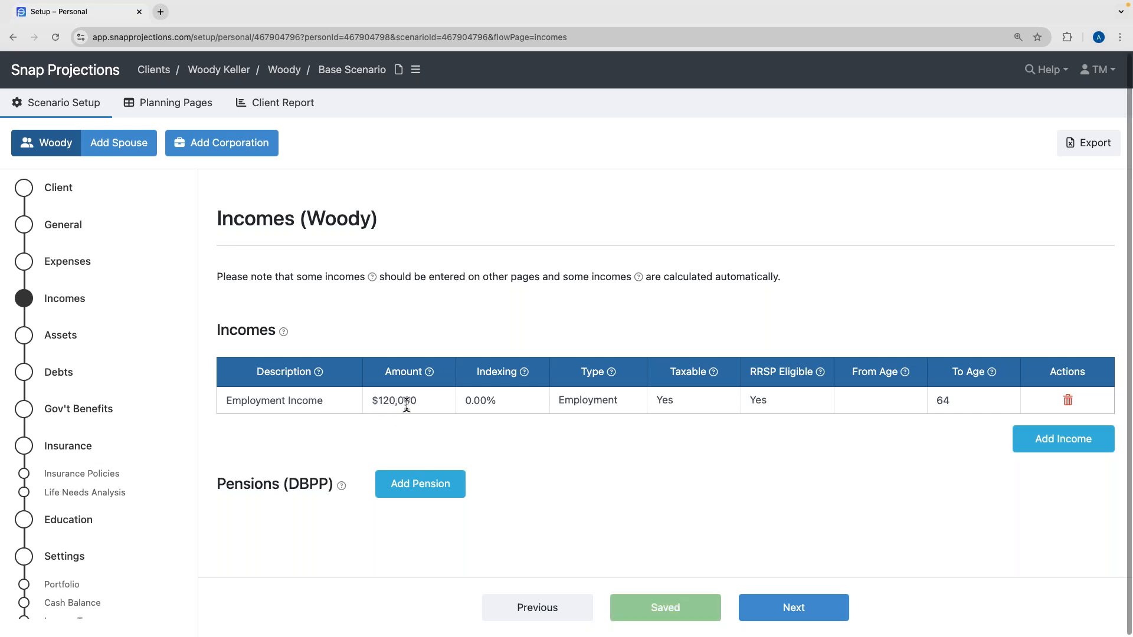
click(504, 403)
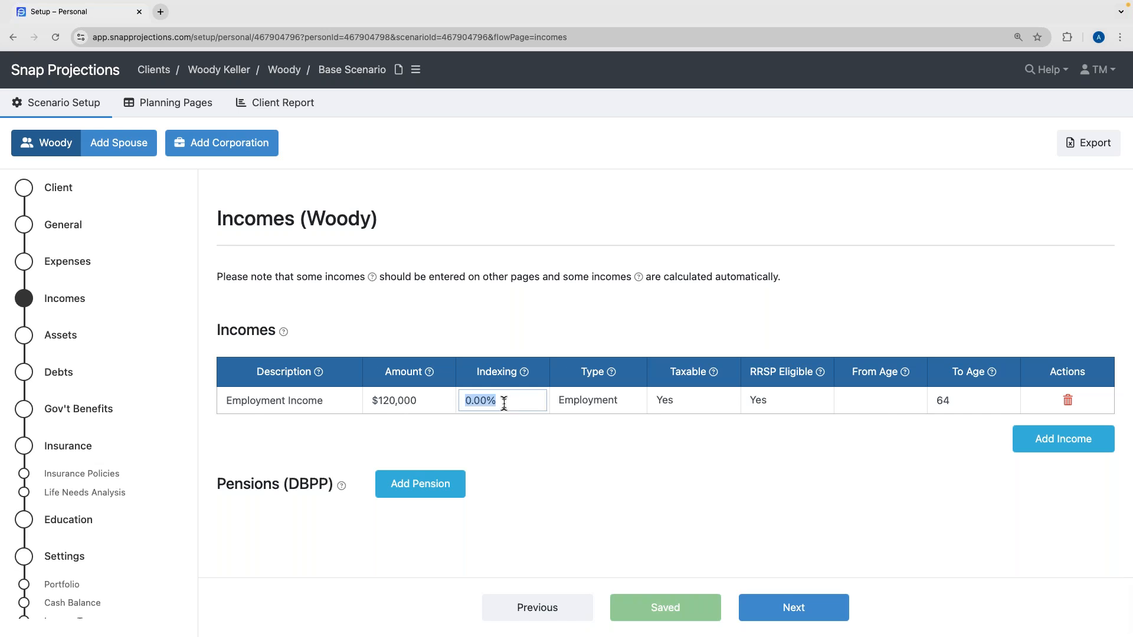
key(BackSpace)
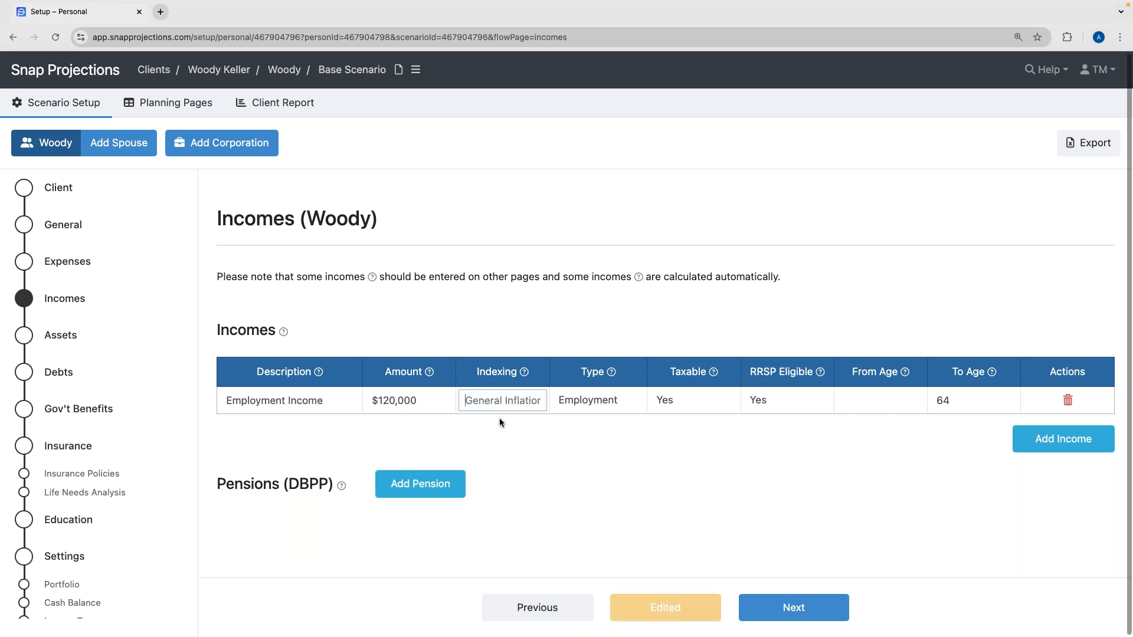
click(499, 419)
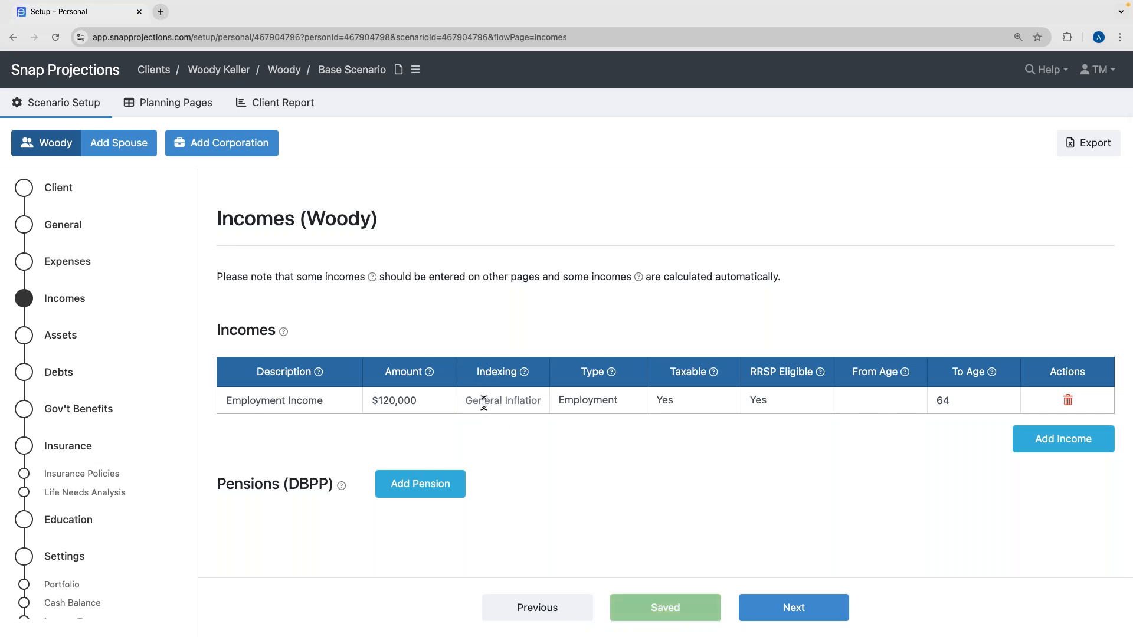
click(602, 400)
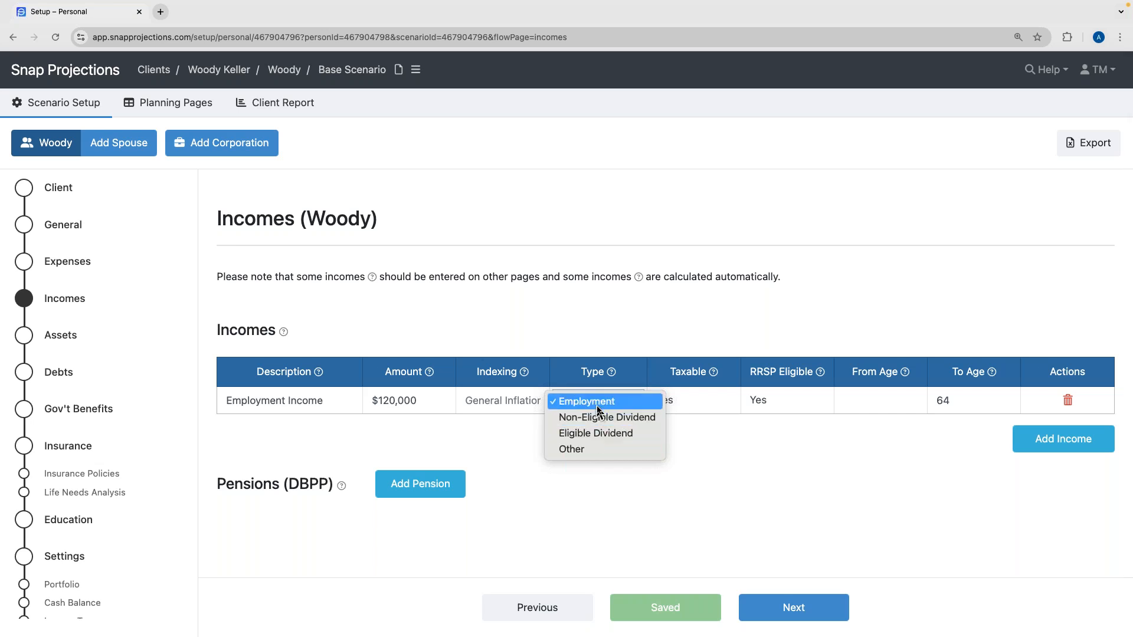
click(597, 408)
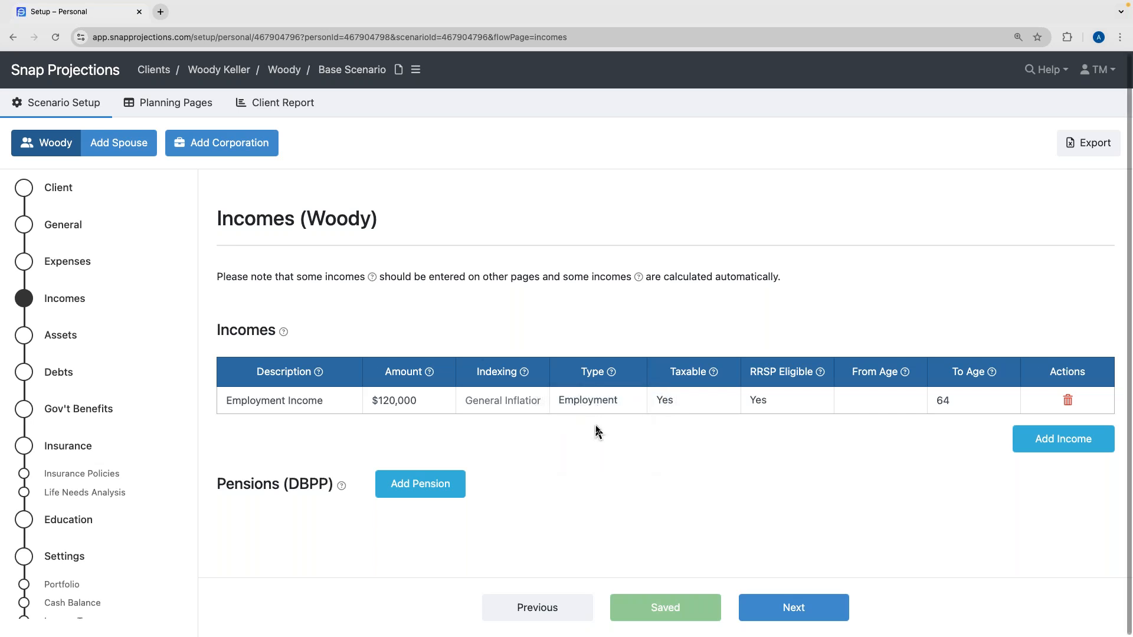
Confirm the employment income is marked taxable and RRSP eligible.
click(705, 409)
click(779, 410)
click(778, 409)
click(772, 443)
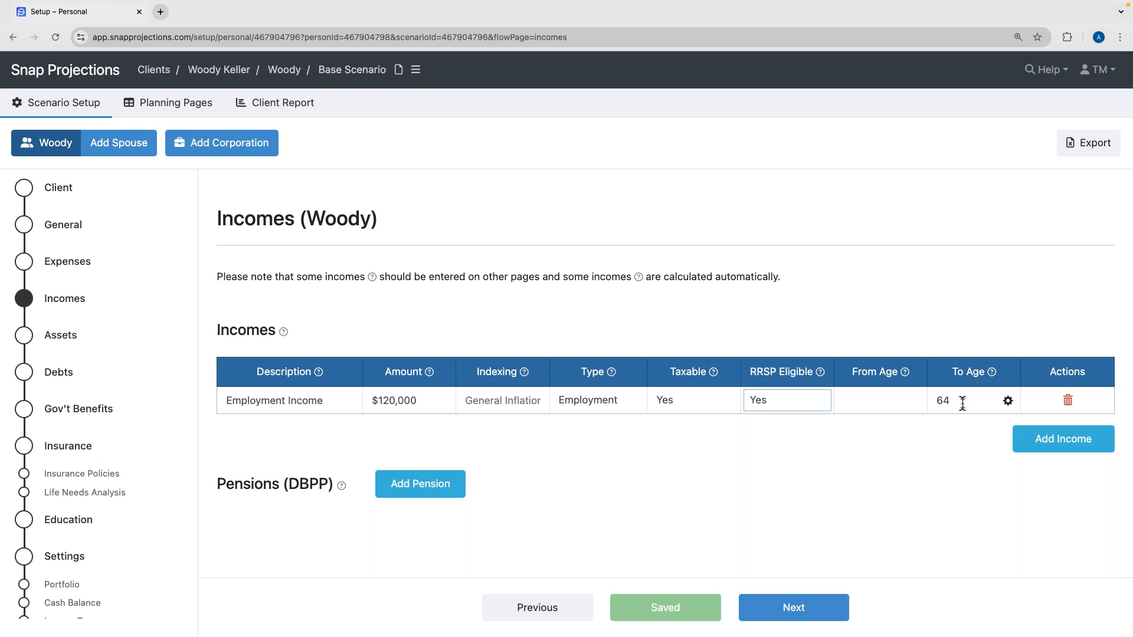
click(922, 443)
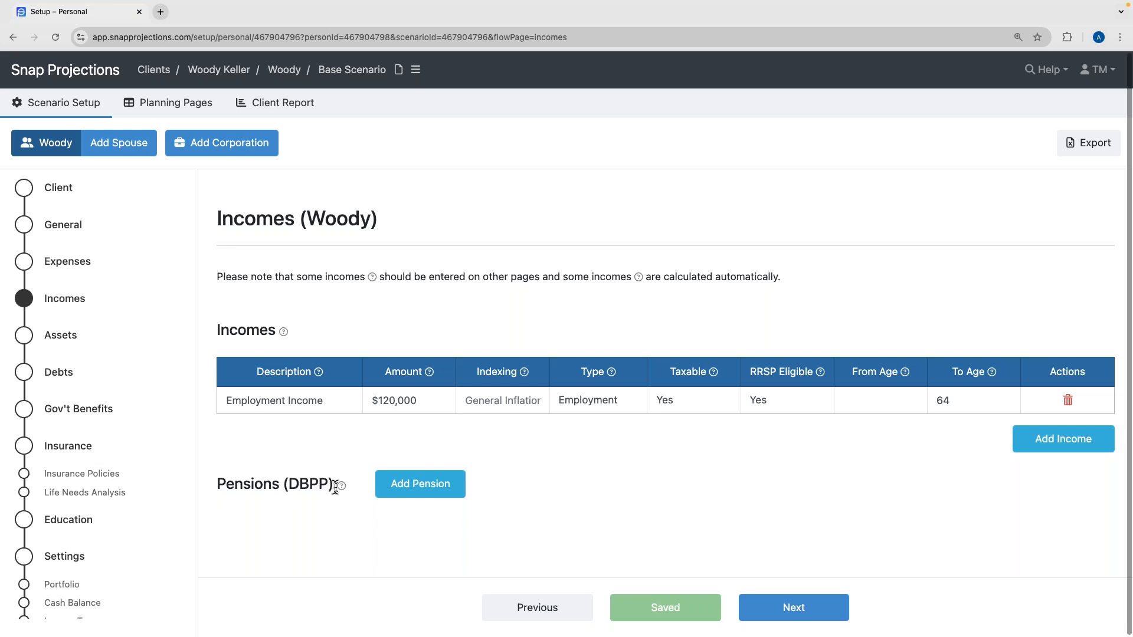
mouse_move(341, 490)
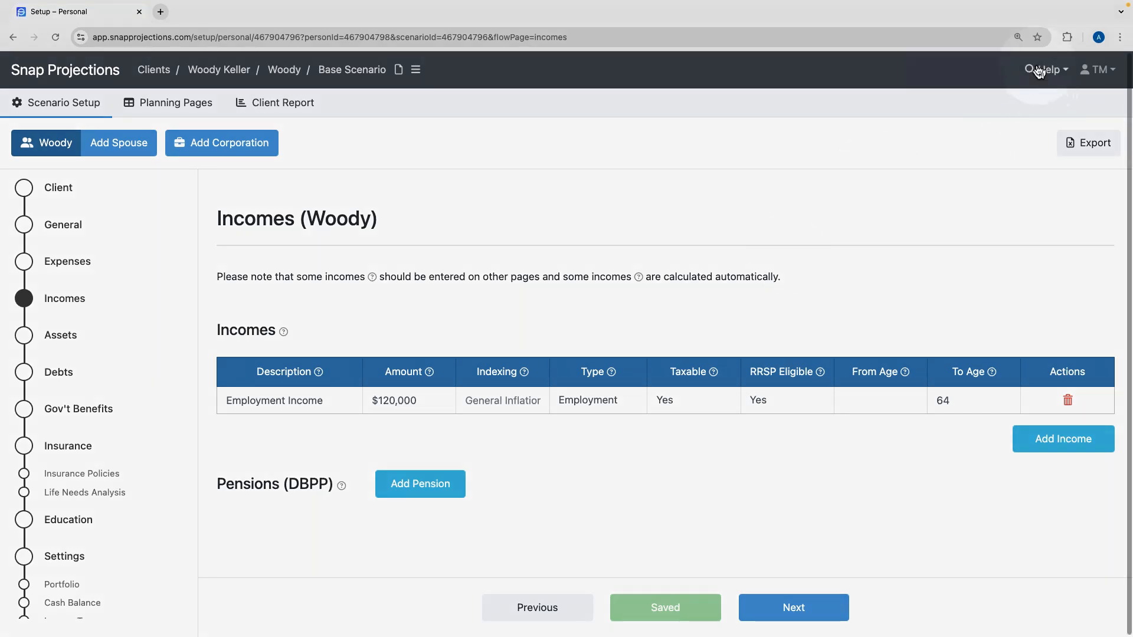
click(1039, 72)
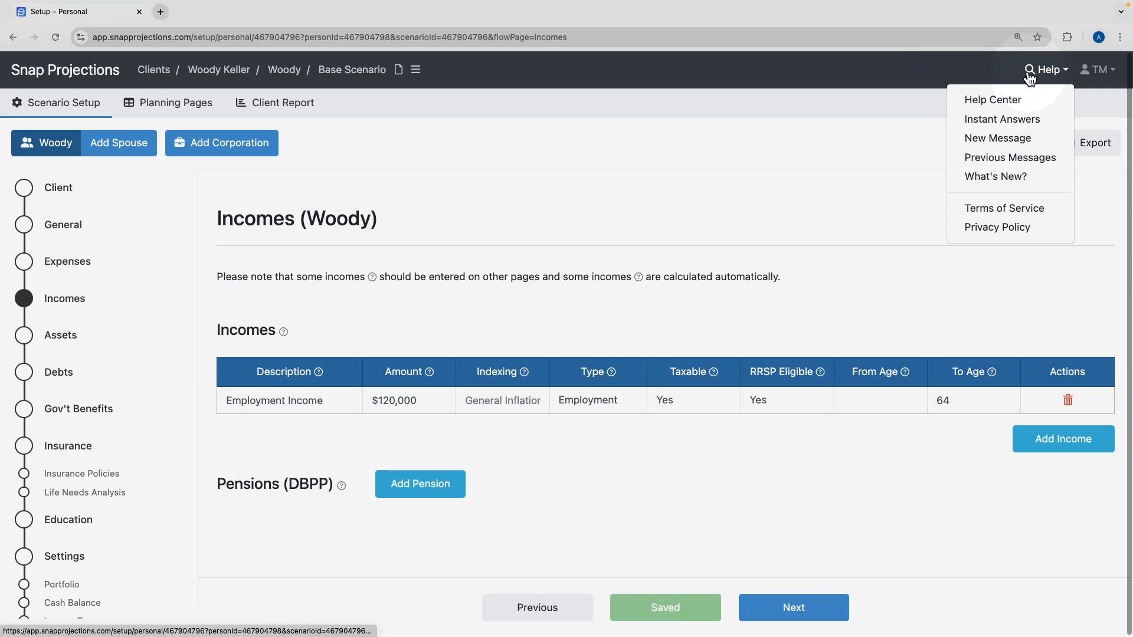
Search the Help Center for DCPP and read the Defined Contribution Pension Plan article.
click(993, 104)
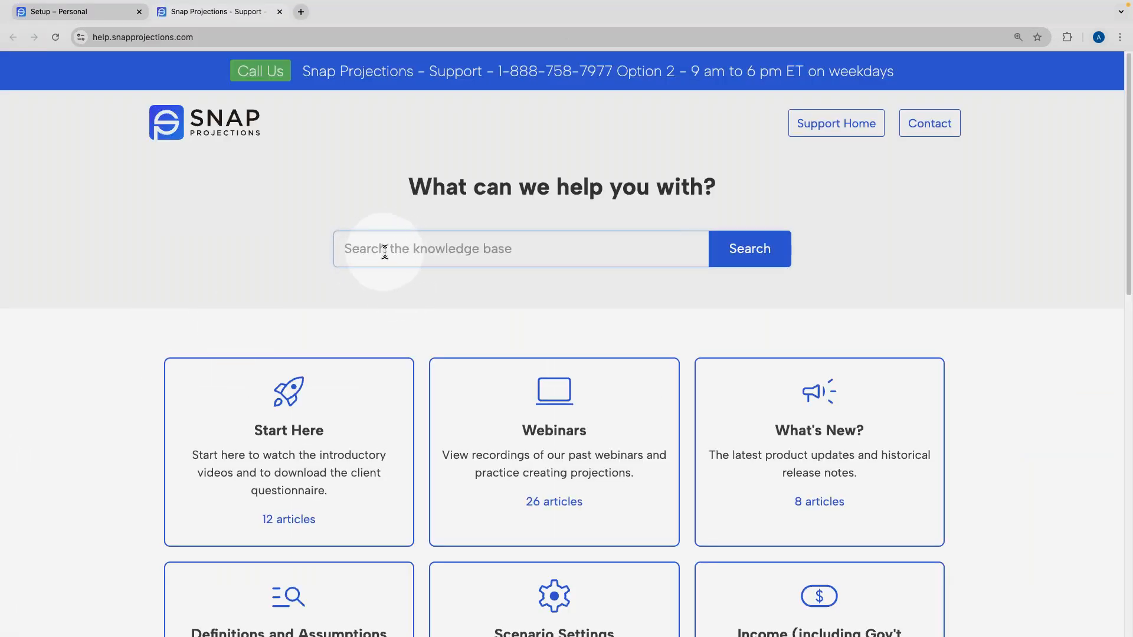
click(384, 252)
text(DCPP)
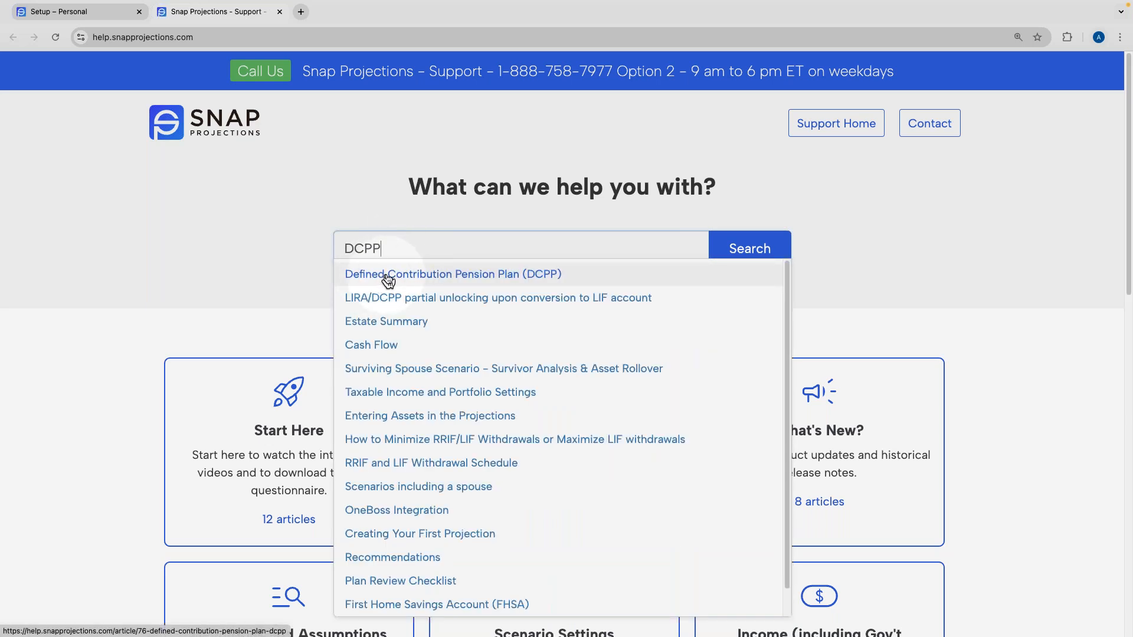
click(388, 275)
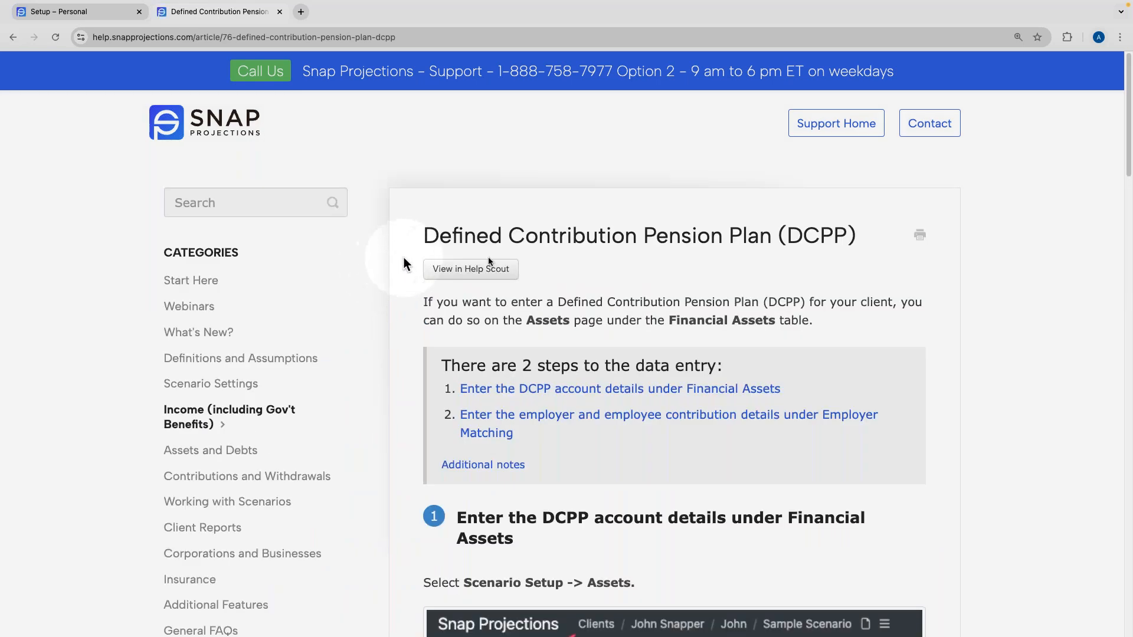
scroll(700, 350, down, 2)
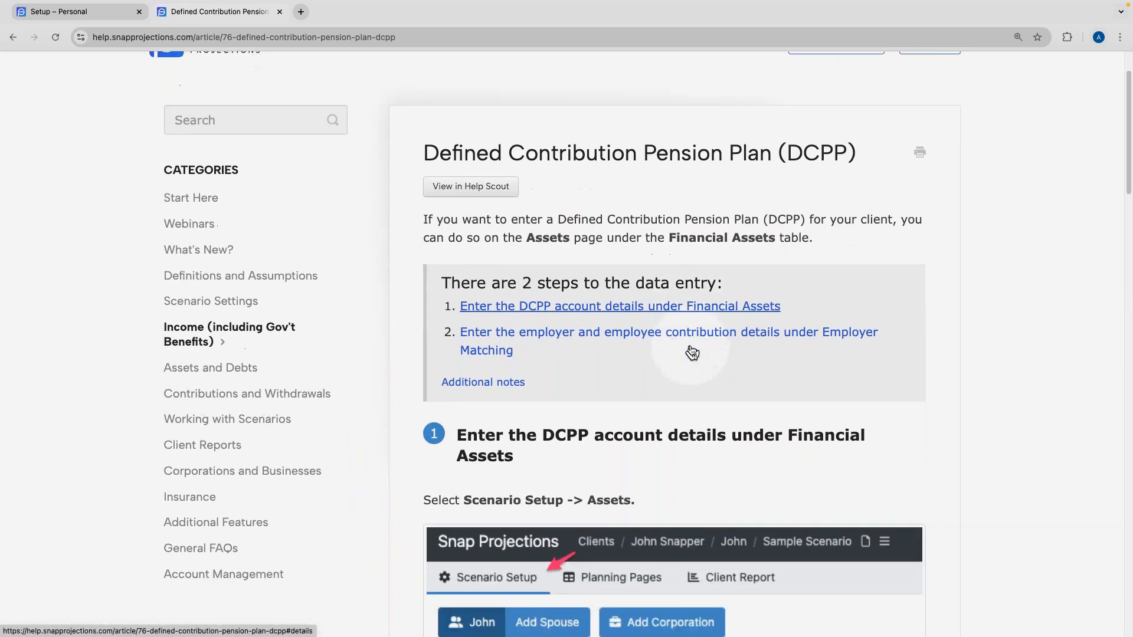
click(527, 312)
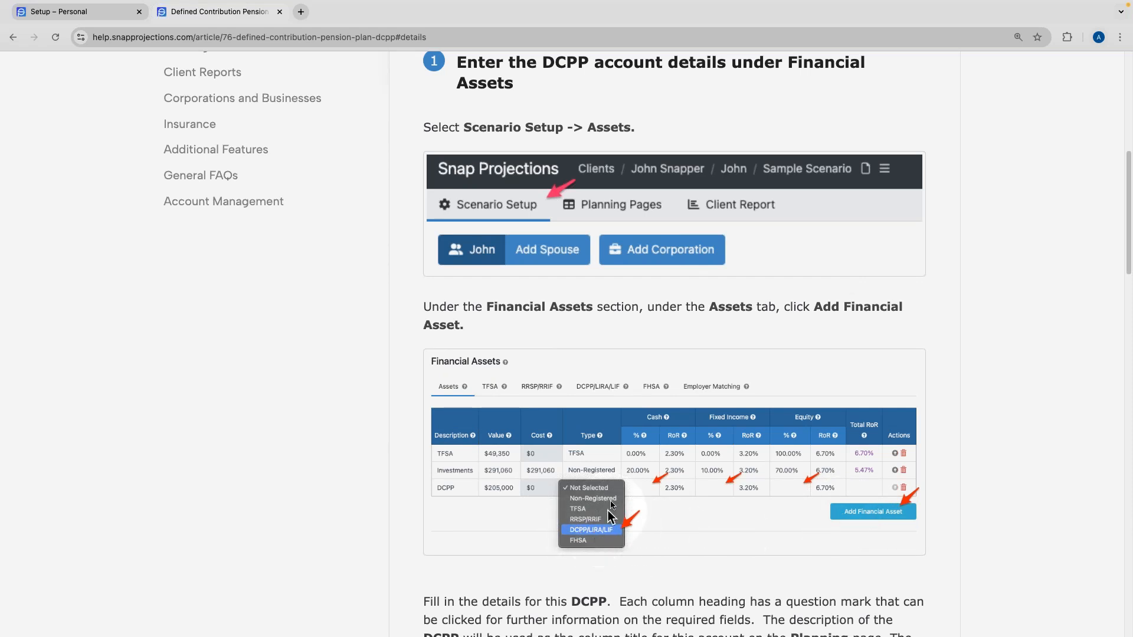
scroll(608, 449, up, 3)
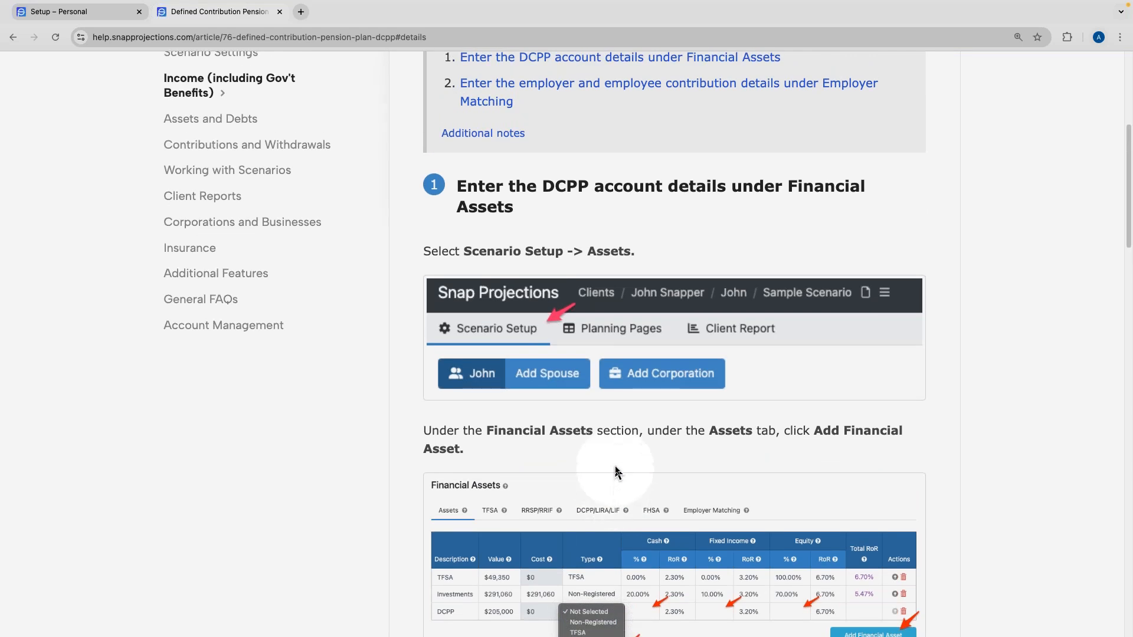
scroll(615, 471, up, 8)
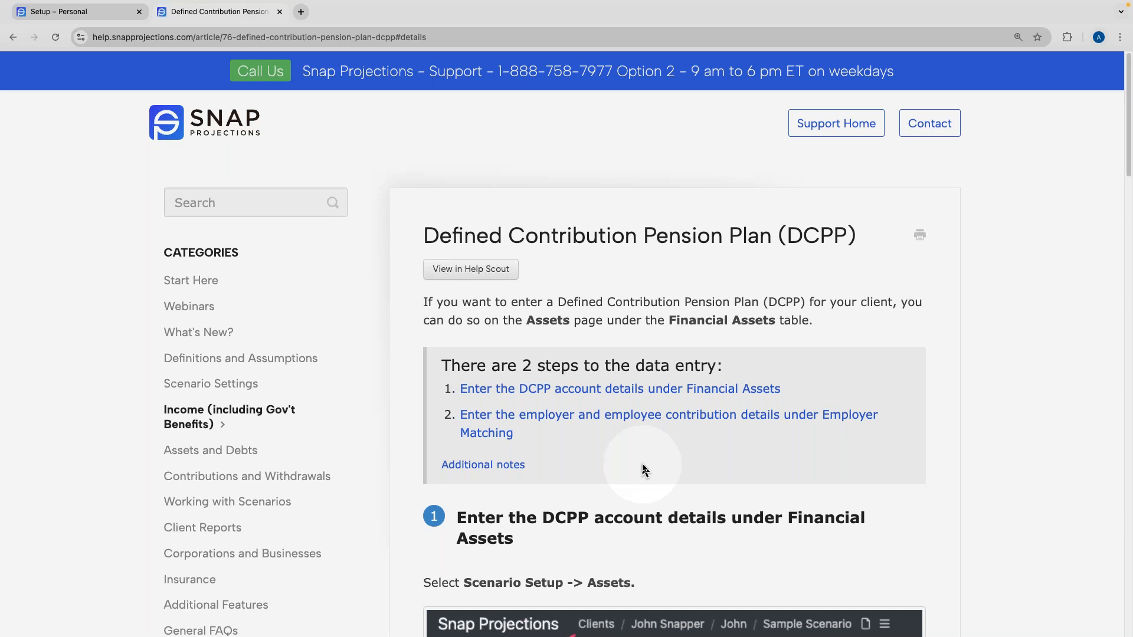
Browse Start Here to the Getting Started video tutorial, then return to the Incomes page.
click(795, 134)
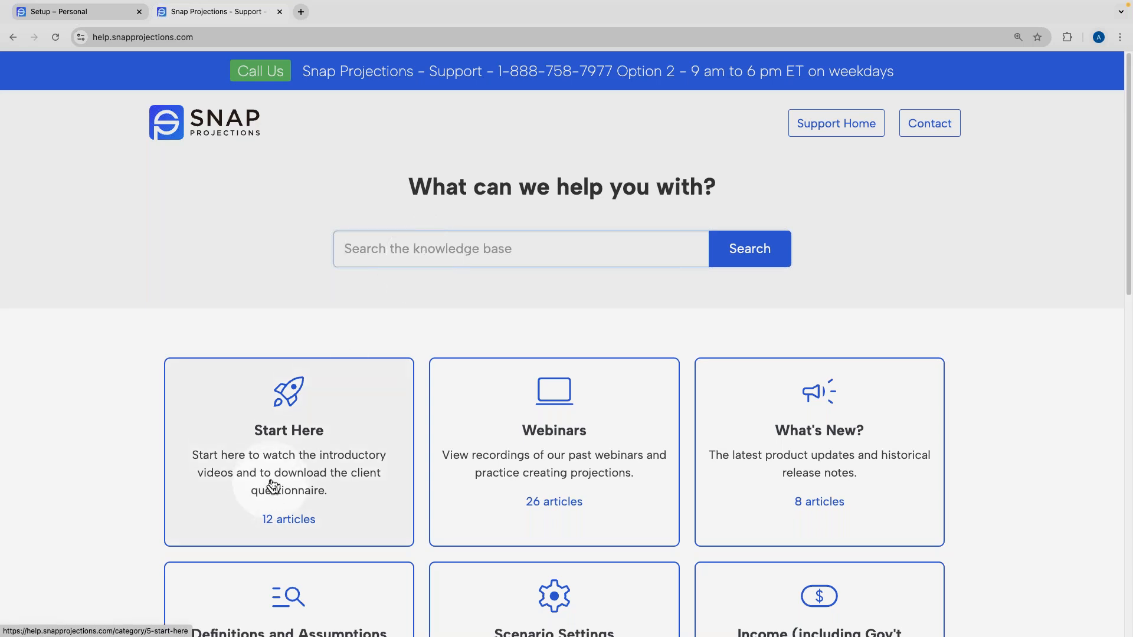
scroll(273, 487, down, 1)
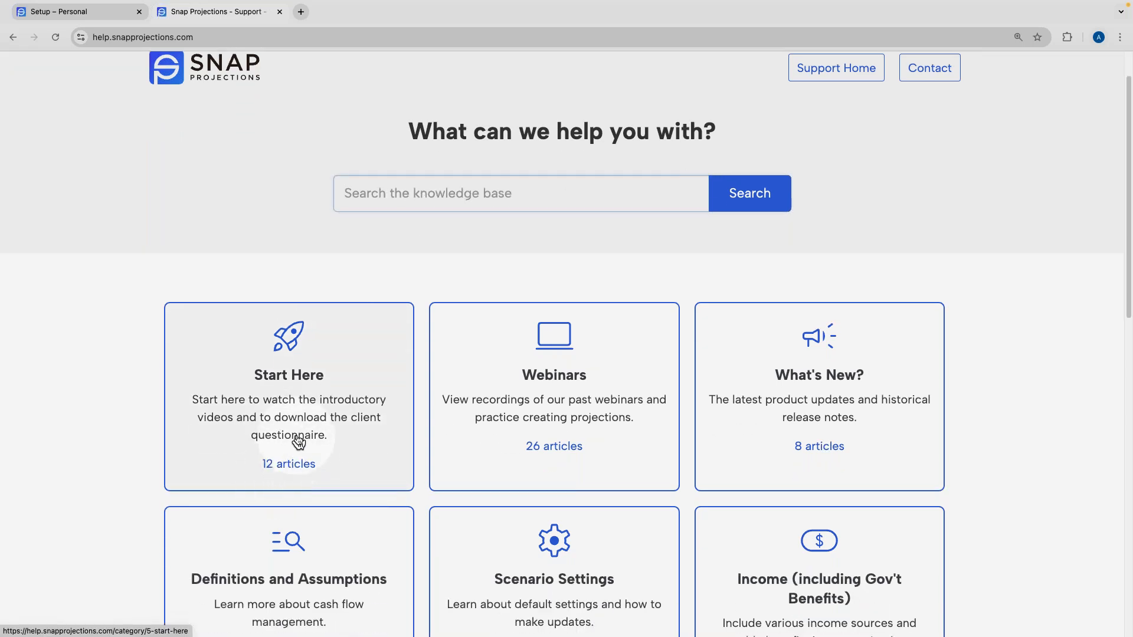
click(281, 412)
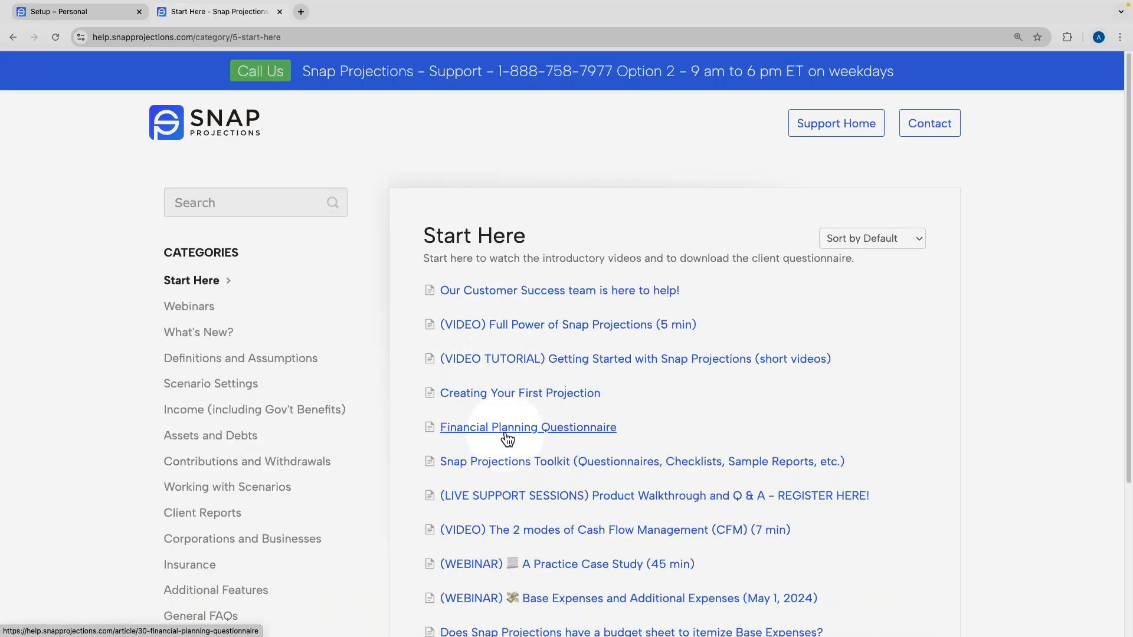
scroll(514, 425, down, 1)
scroll(549, 420, down, 2)
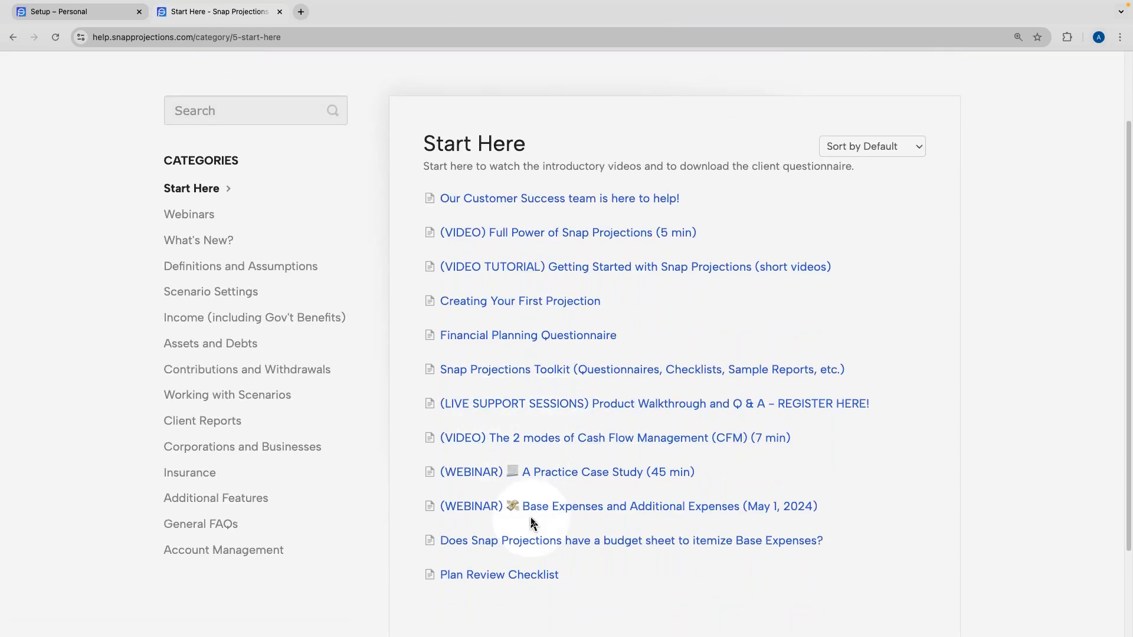
scroll(531, 523, up, 3)
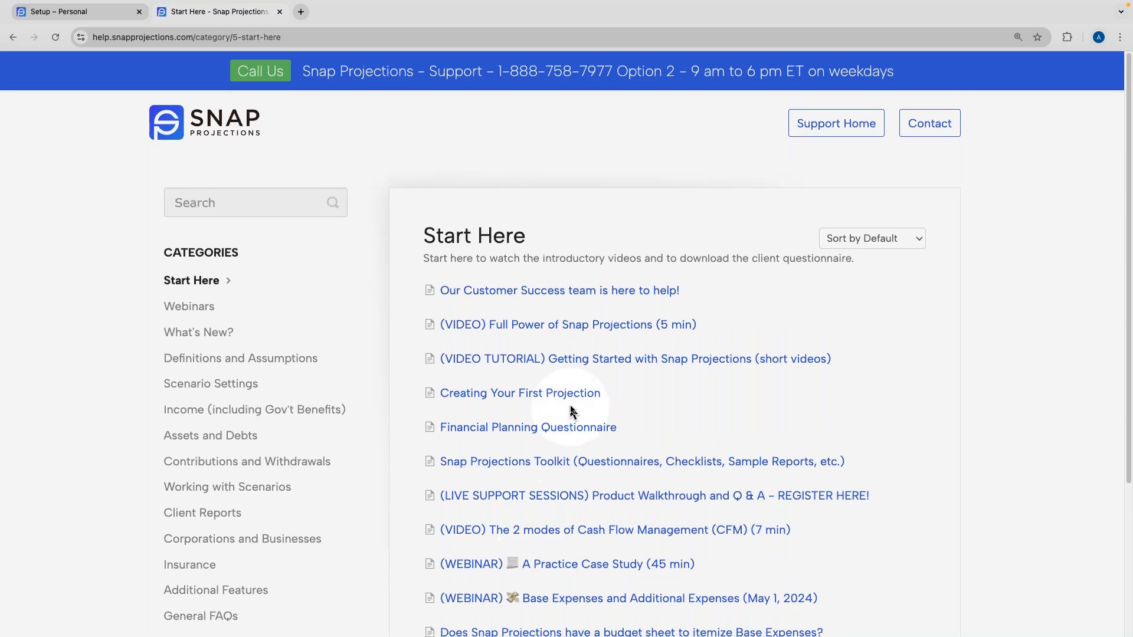
click(559, 361)
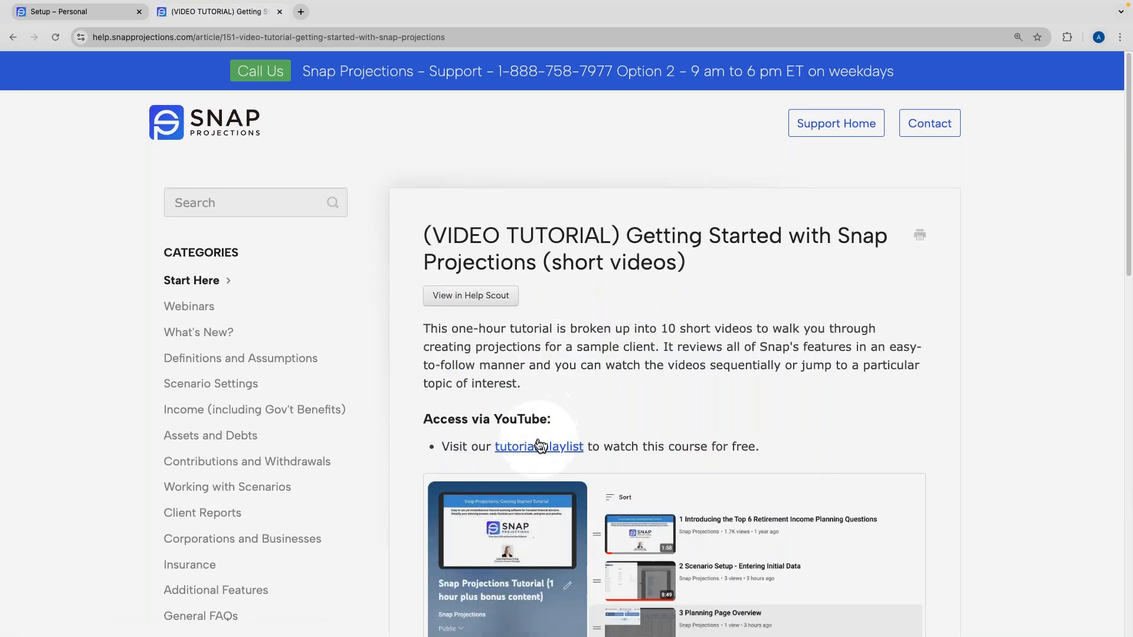
scroll(539, 446, down, 7)
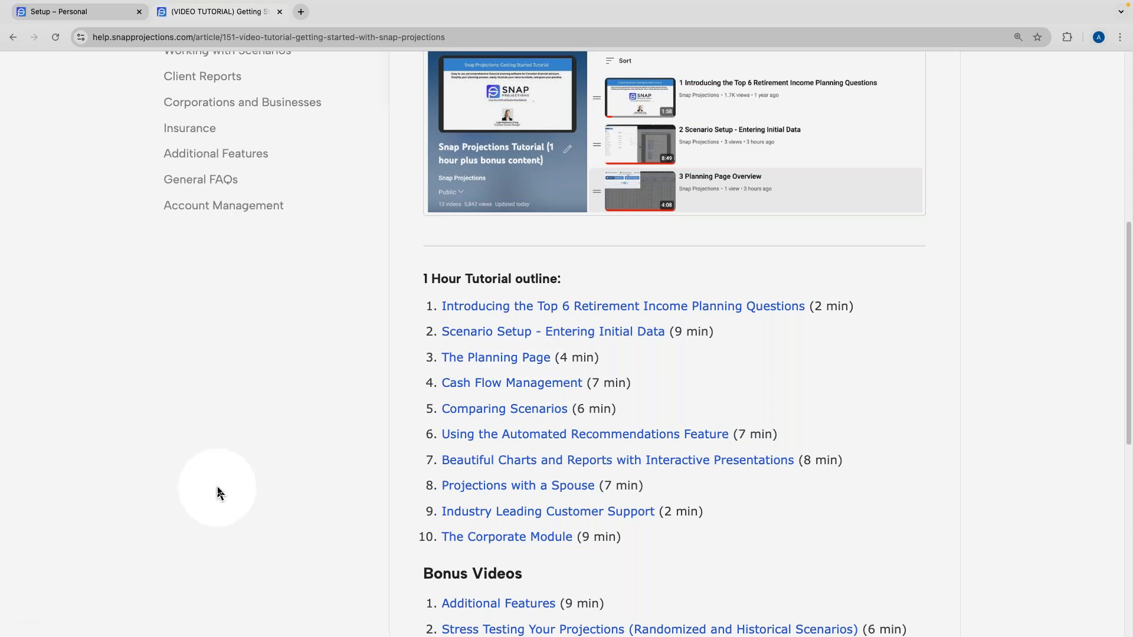
scroll(218, 493, up, 8)
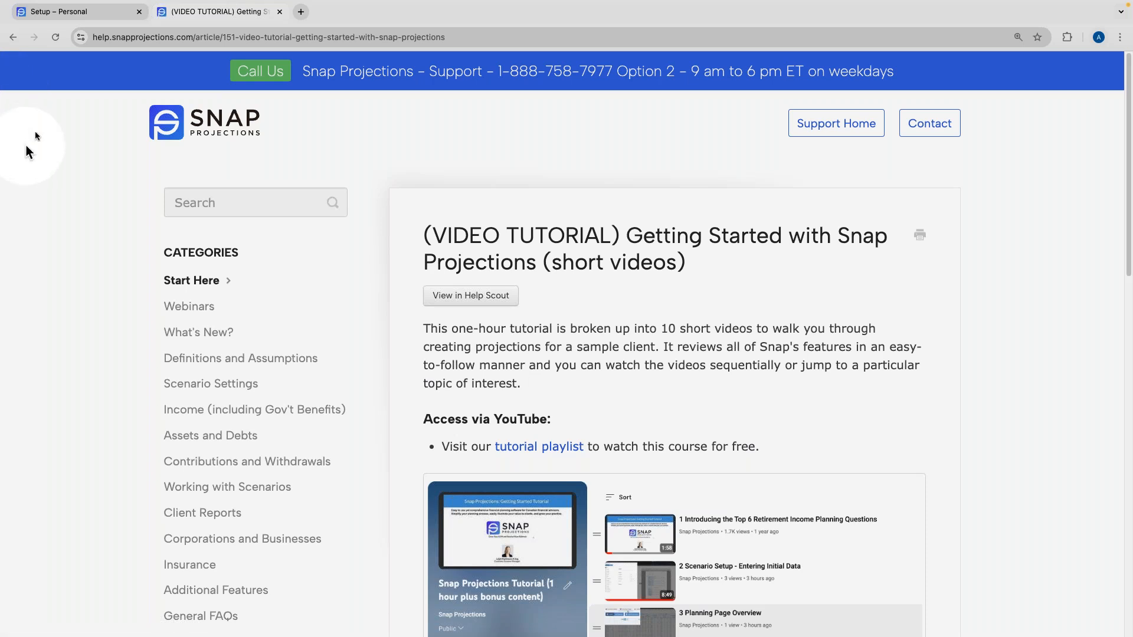
click(88, 15)
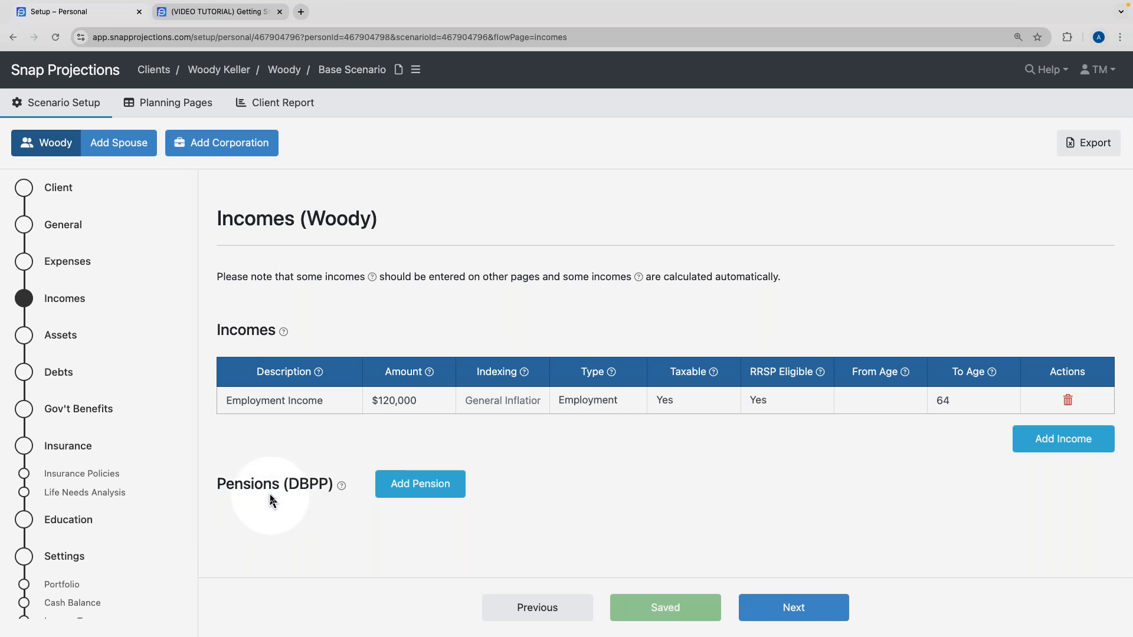
On the Assets page, name the first asset All RRSP, worth 450,000, type RRSP/RRIF.
click(791, 613)
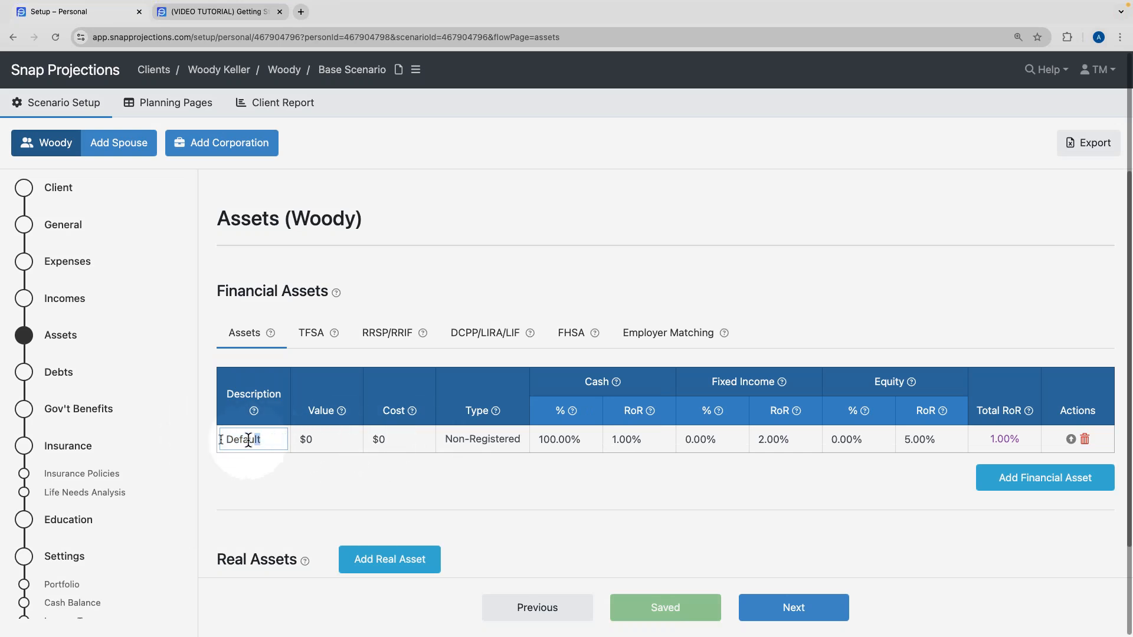
text(ALL)
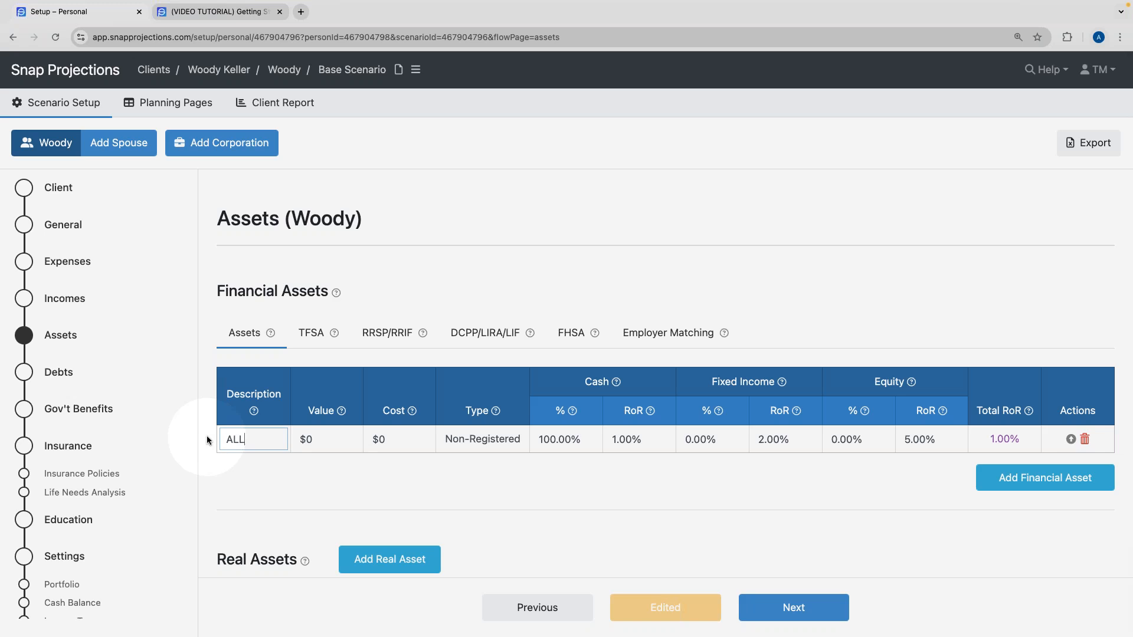
key(BackSpace)
key(BackSpace)
click(324, 439)
text(450000)
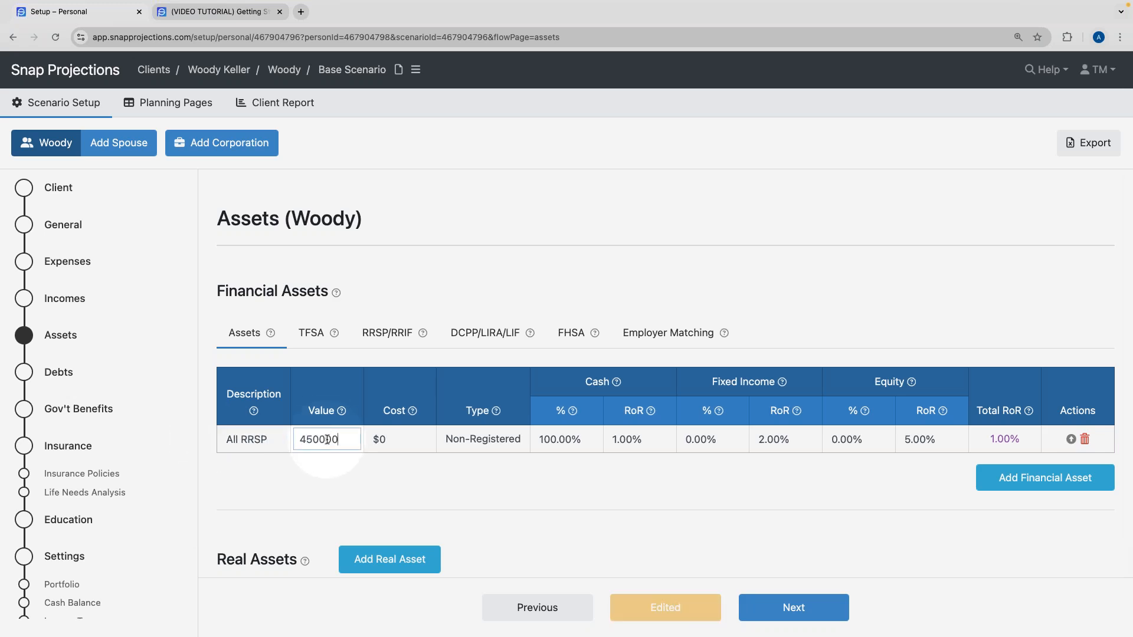
click(481, 440)
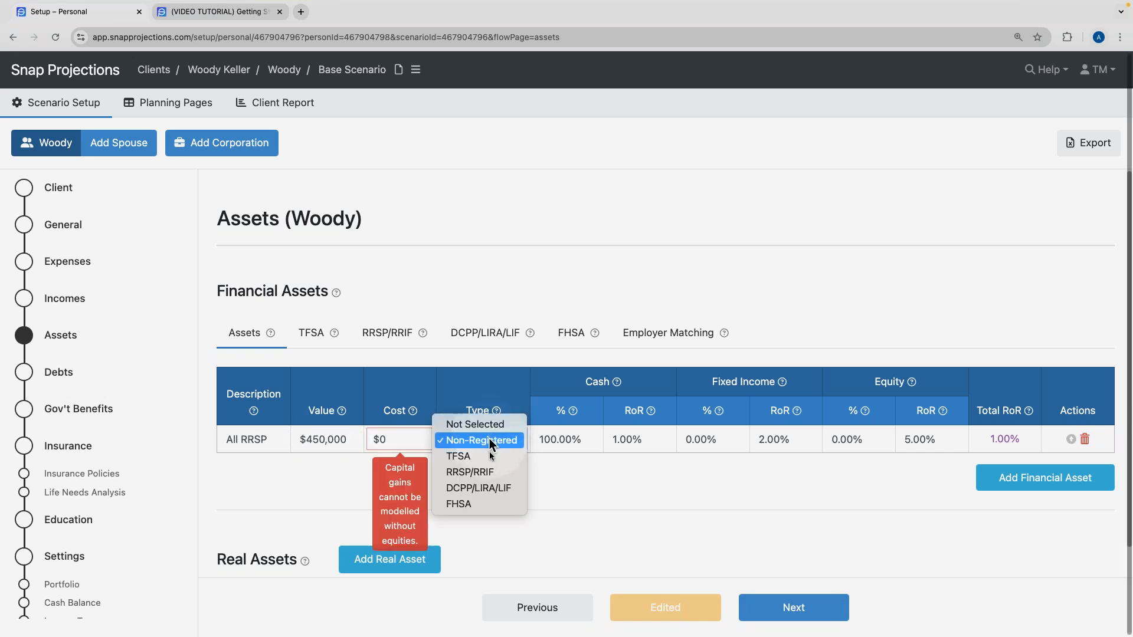
click(486, 477)
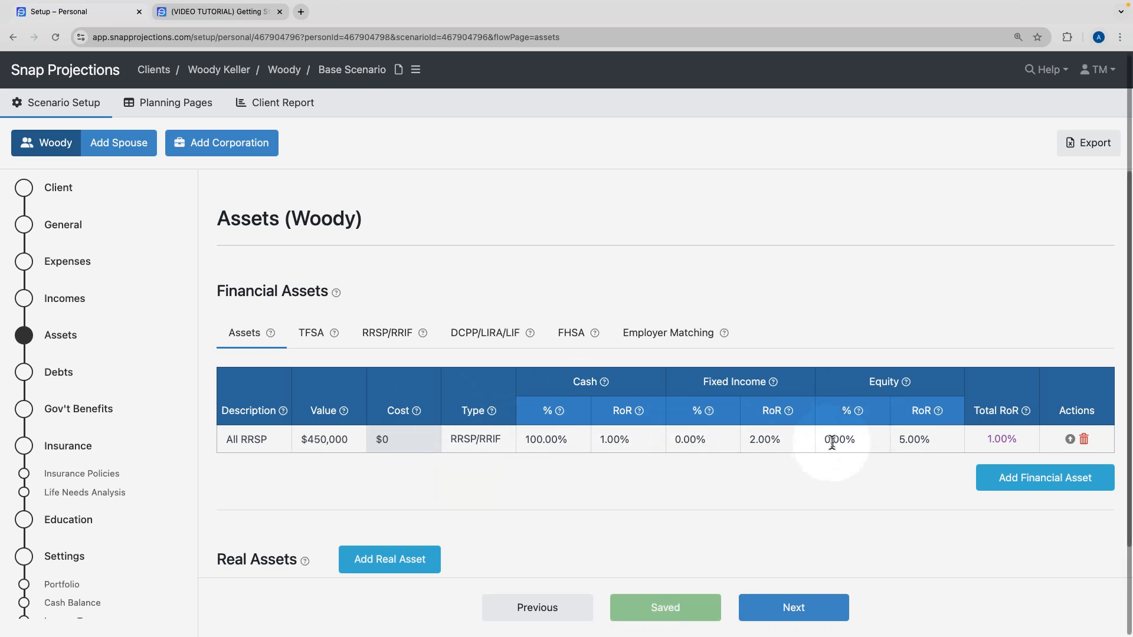
Allocate All RRSP at 0% cash, 20% fixed income and 80% equity.
click(567, 440)
text(0.00)
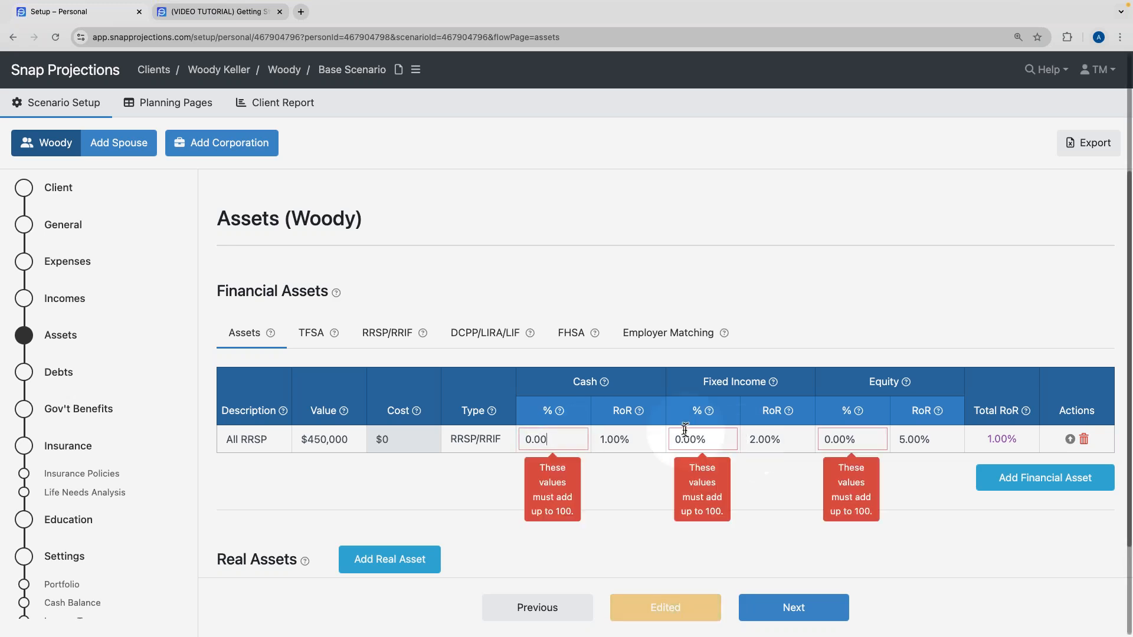
click(714, 437)
text(20)
click(884, 440)
text(80)
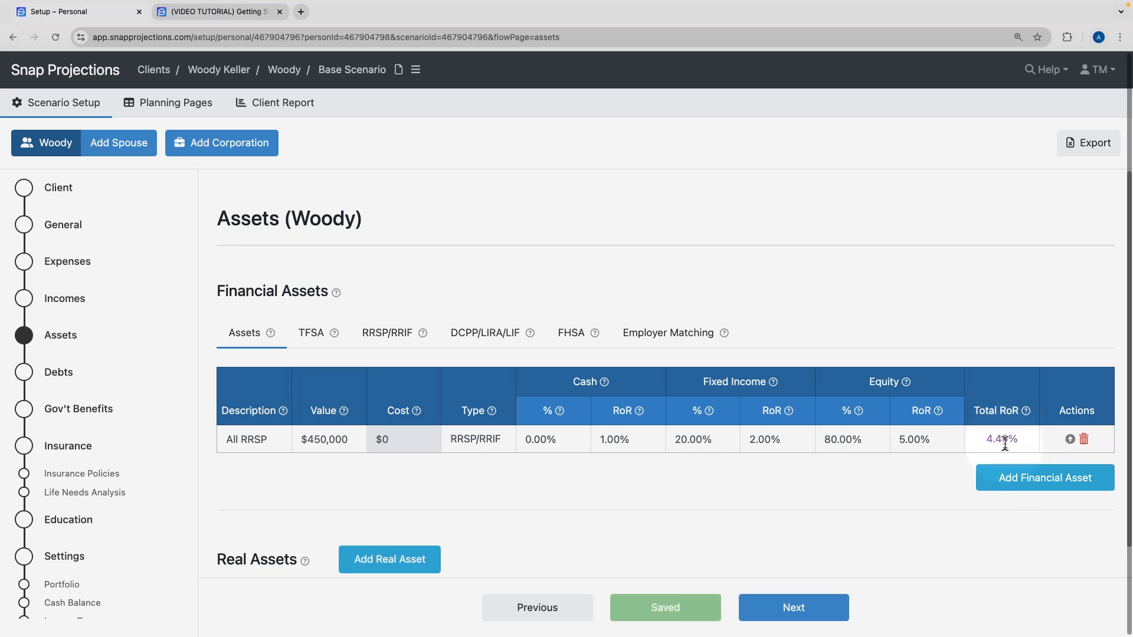
click(1003, 473)
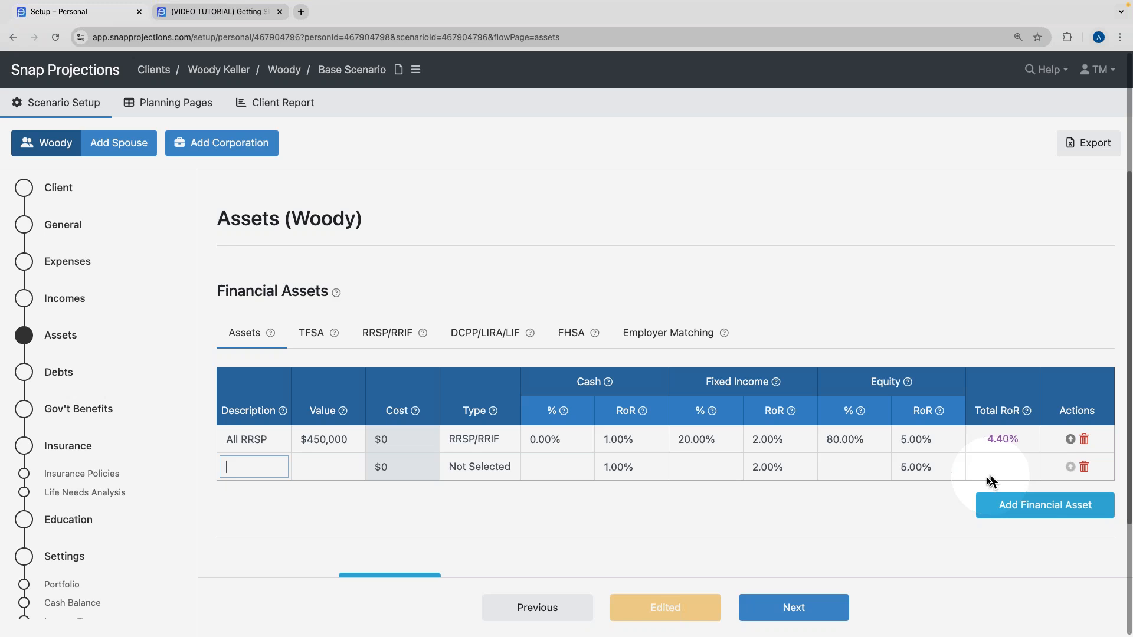
Fill the new row as a $130,000 TFSA asset with 100% equity.
text(TFSA)
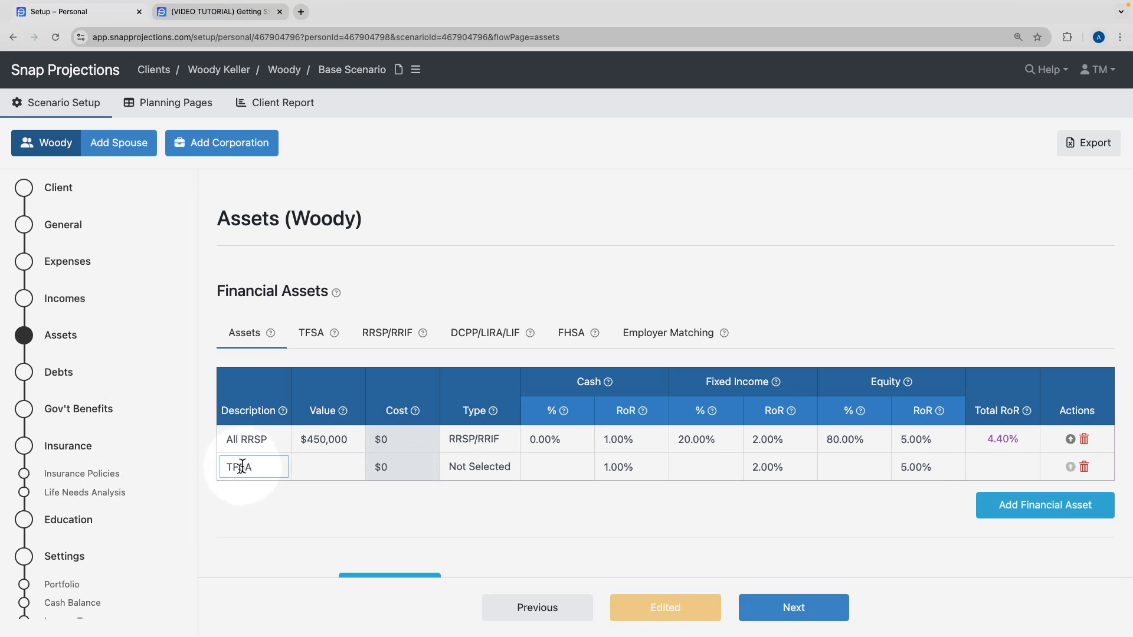
click(324, 470)
text(130000)
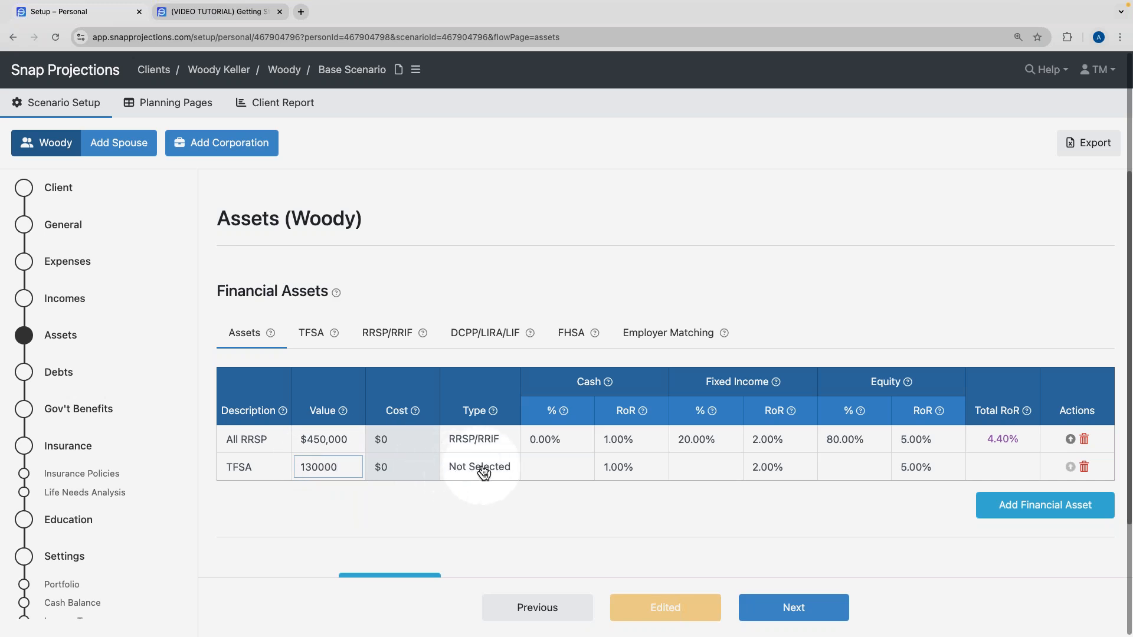
click(452, 472)
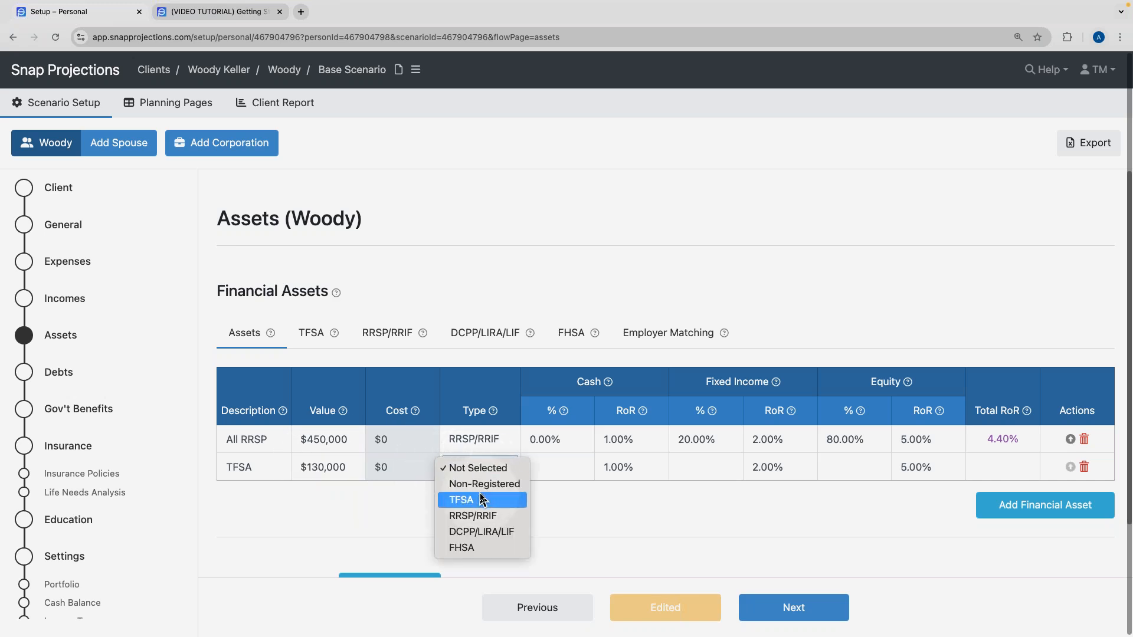
click(567, 496)
click(826, 465)
text(100)
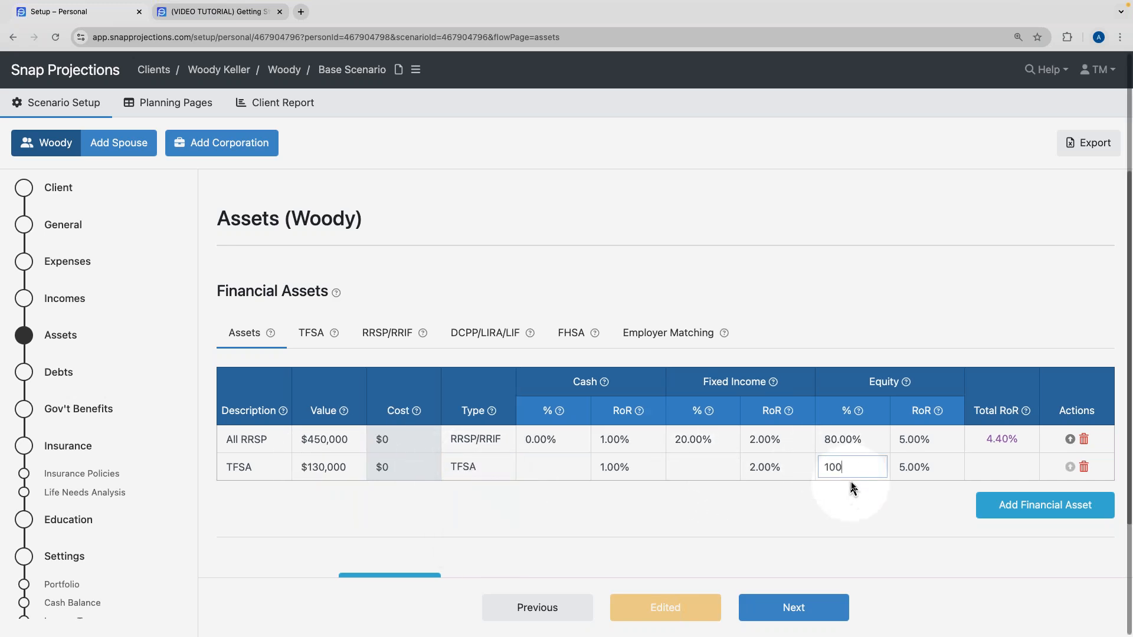
click(1024, 501)
Add a $140,000 Non-Registered 'Investment' asset at 20% cash, 10% fixed income, 70% equity.
click(216, 497)
text(Investment)
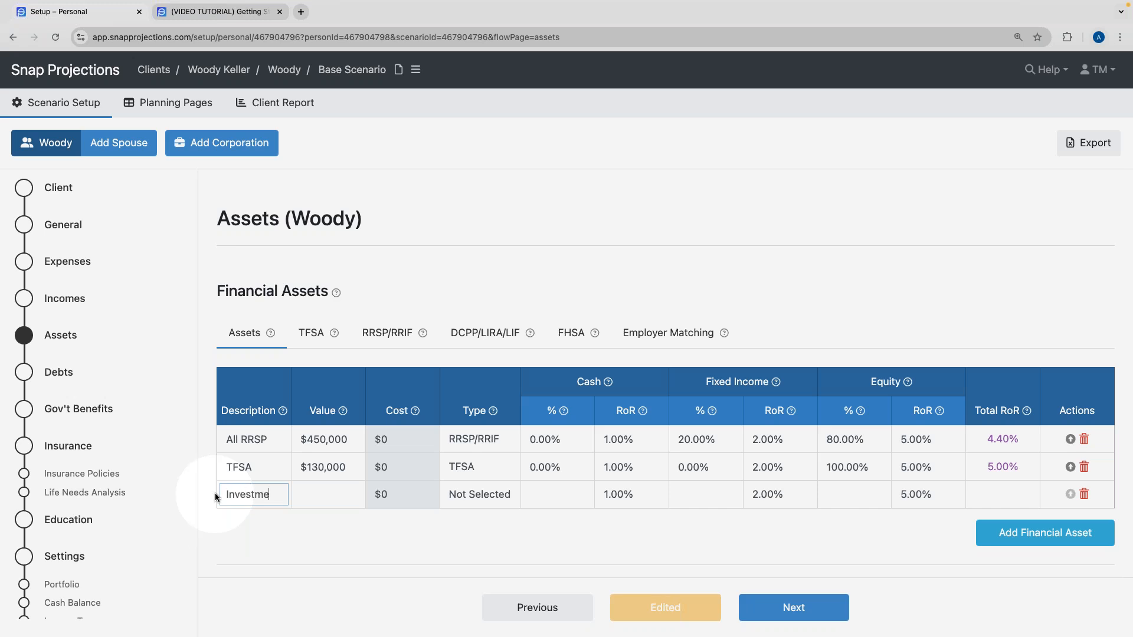
click(340, 493)
text(140,000)
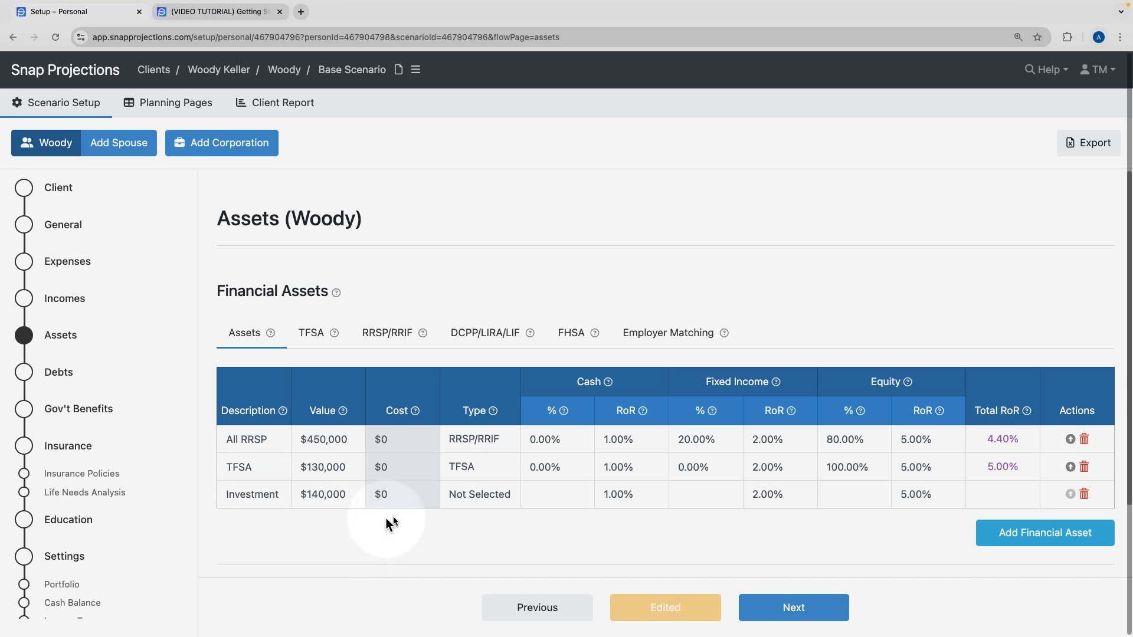
click(477, 494)
click(477, 512)
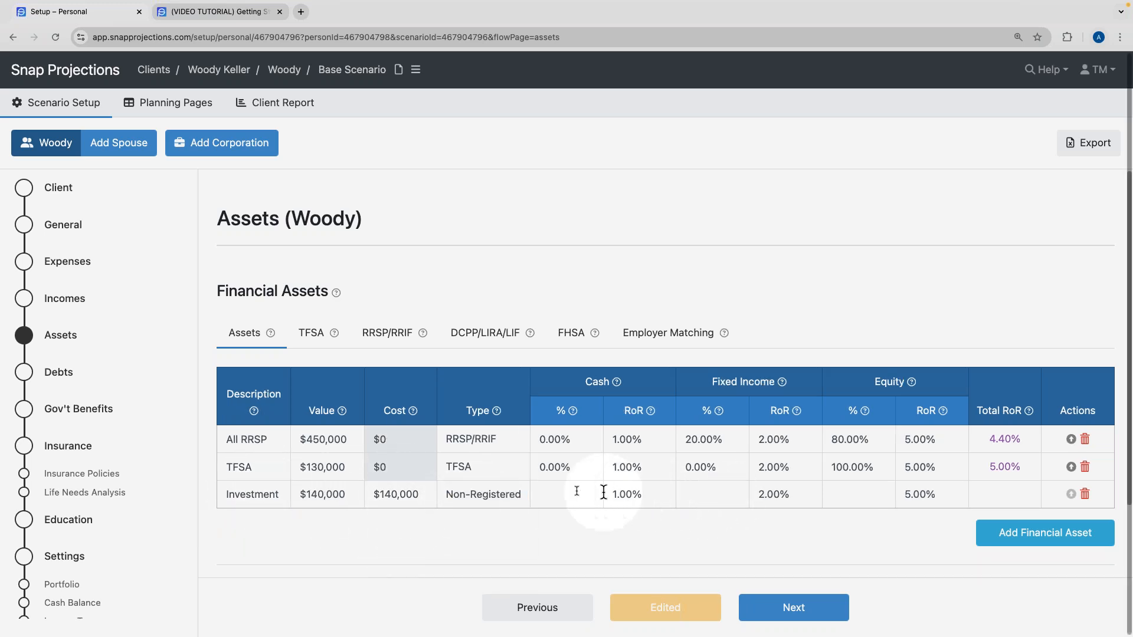
text(20)
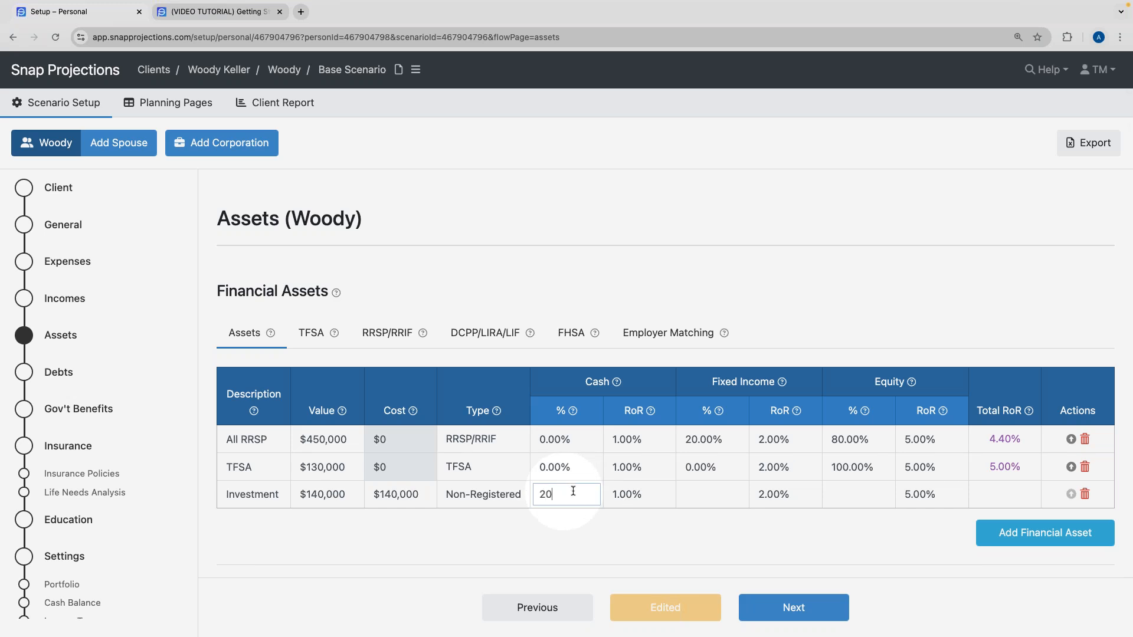
click(715, 495)
text(10)
click(853, 499)
click(844, 525)
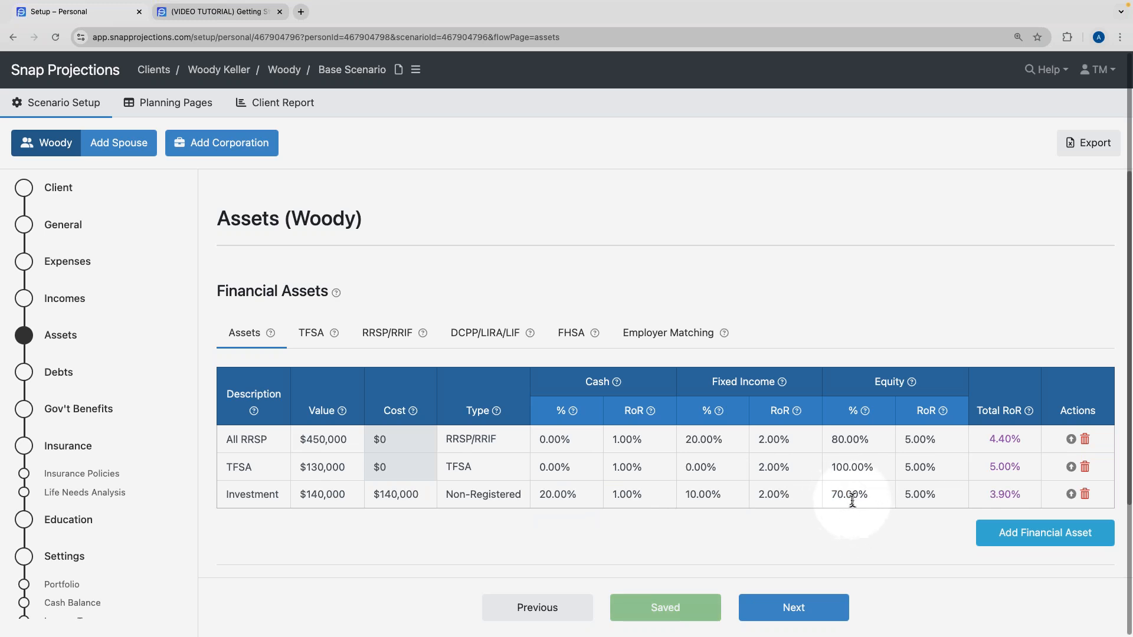
click(1041, 535)
Add a $90,000 DCPP asset of type DCPP/LIRA/LIF, 20% fixed income and 80% equity.
scroll(319, 525, down, 3)
text(DCPP)
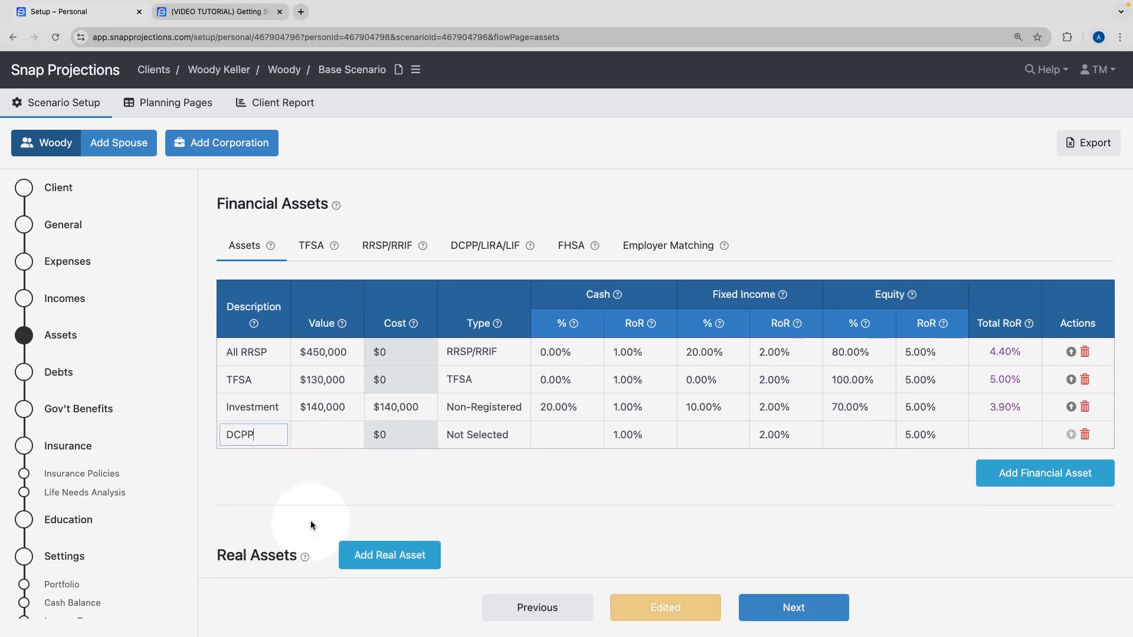
click(319, 434)
text(90,000)
click(475, 435)
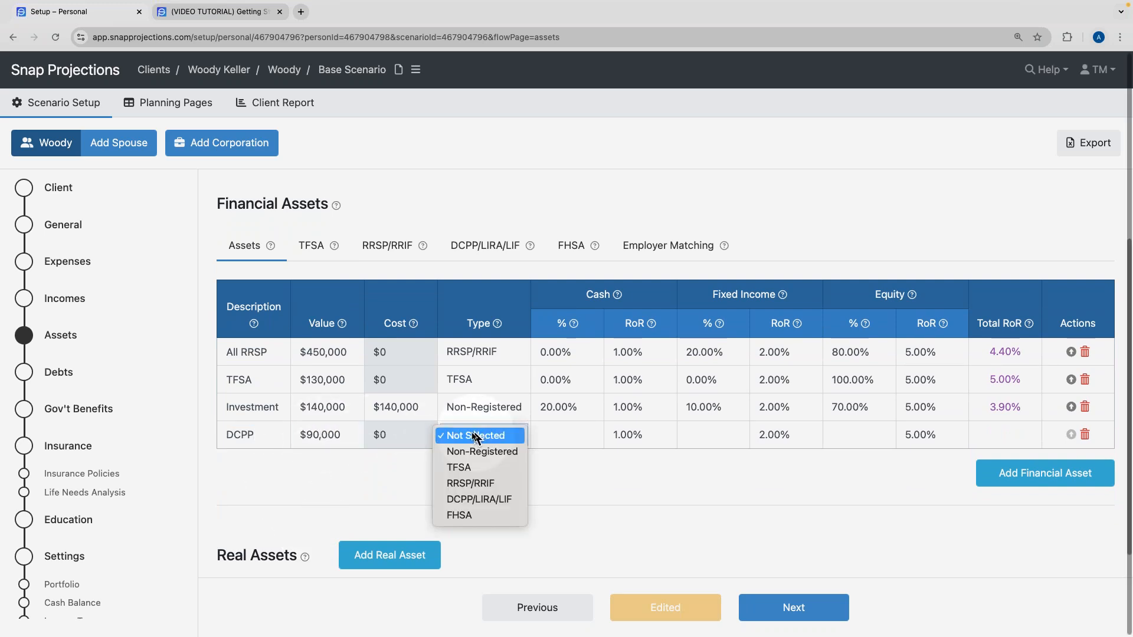
click(479, 499)
click(714, 437)
text(20)
click(842, 438)
text(80)
click(584, 431)
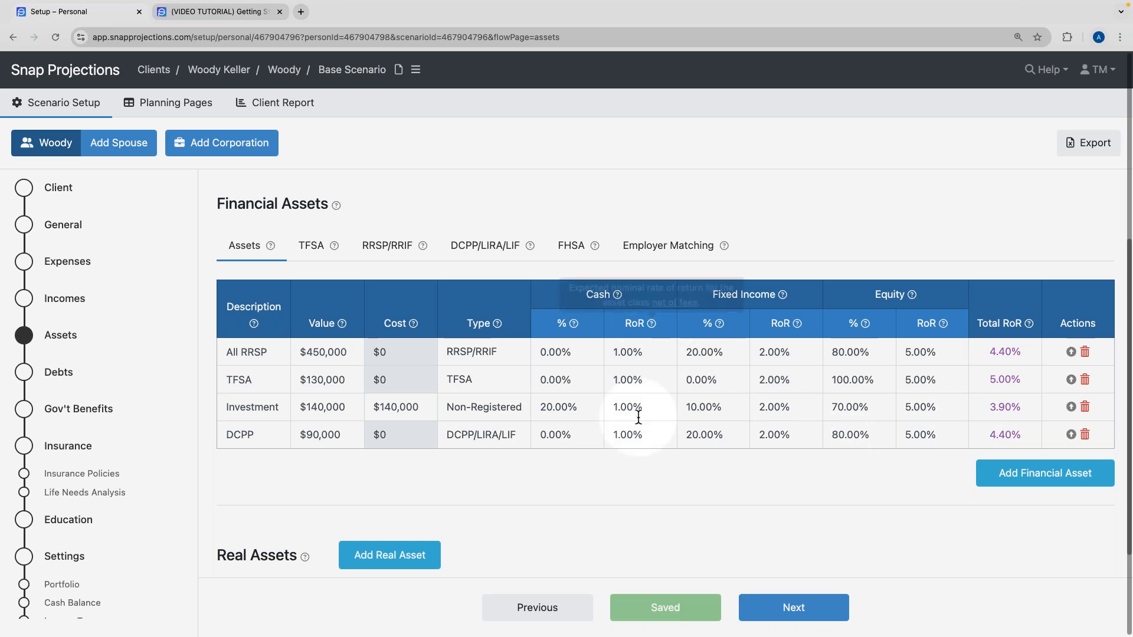
Look at the help article, then return to the scenario setup page.
scroll(640, 439, up, 1)
scroll(486, 266, up, 3)
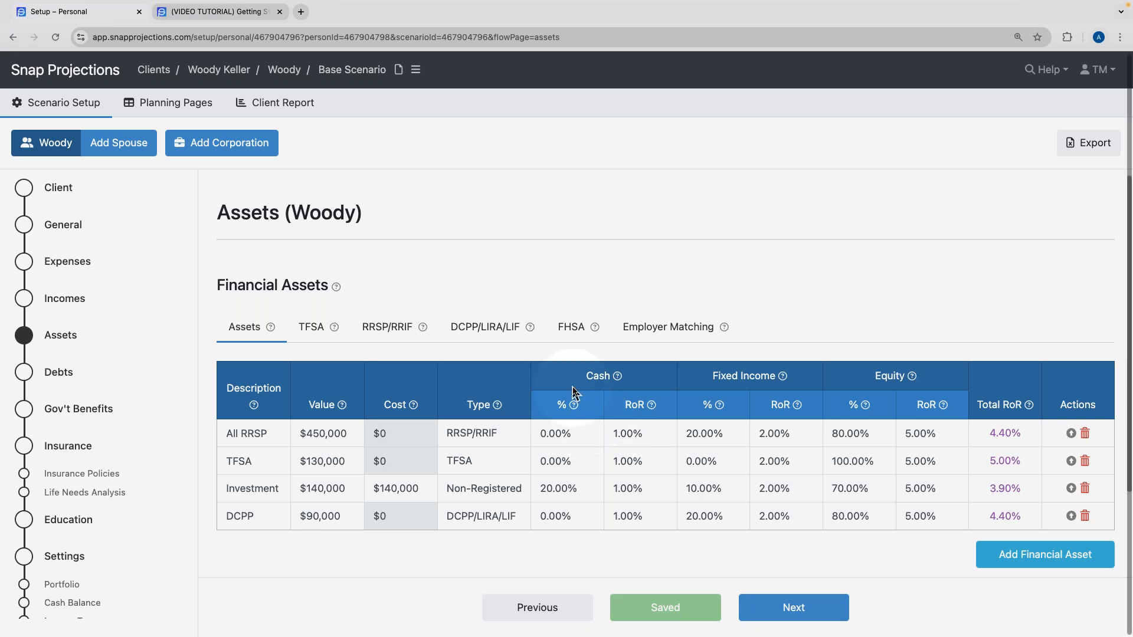
scroll(517, 429, down, 1)
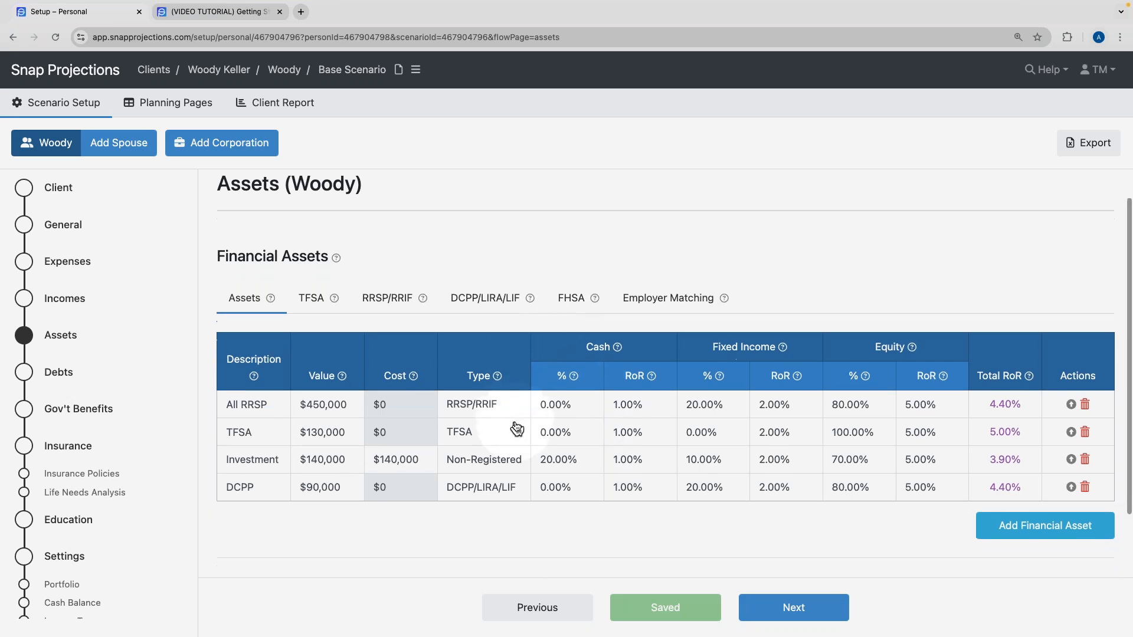
scroll(517, 429, down, 1)
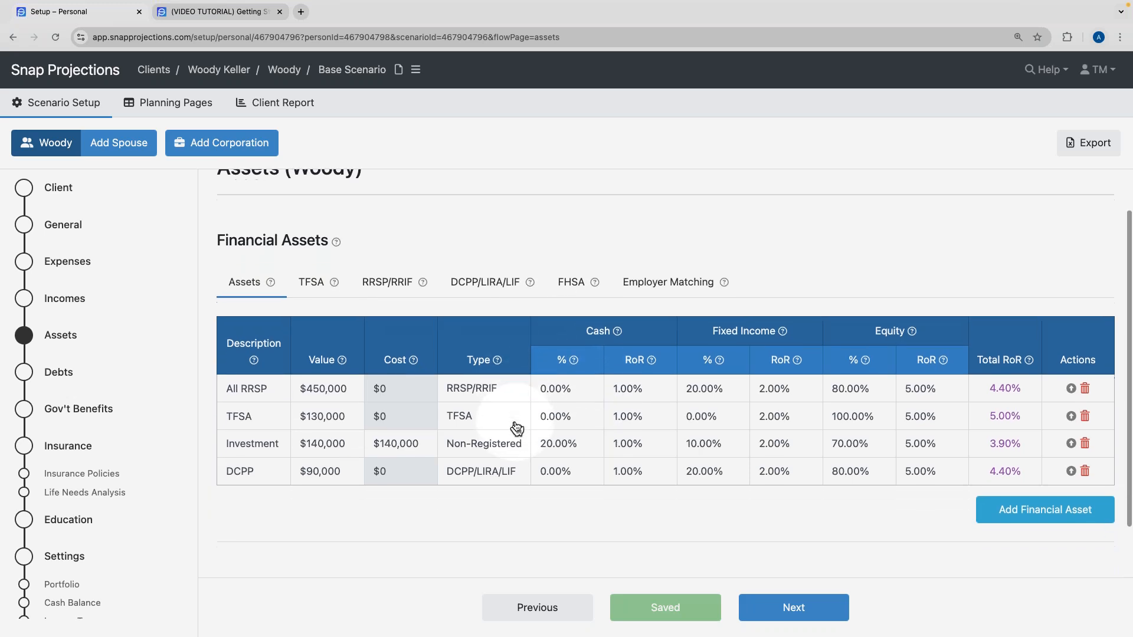
scroll(516, 424, down, 2)
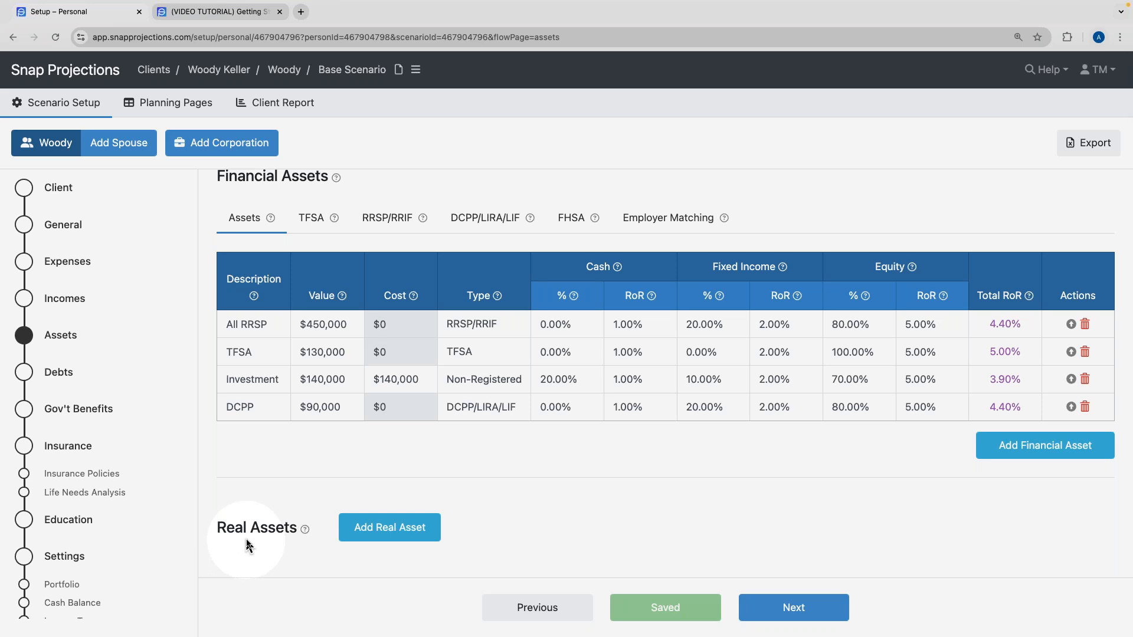
click(195, 12)
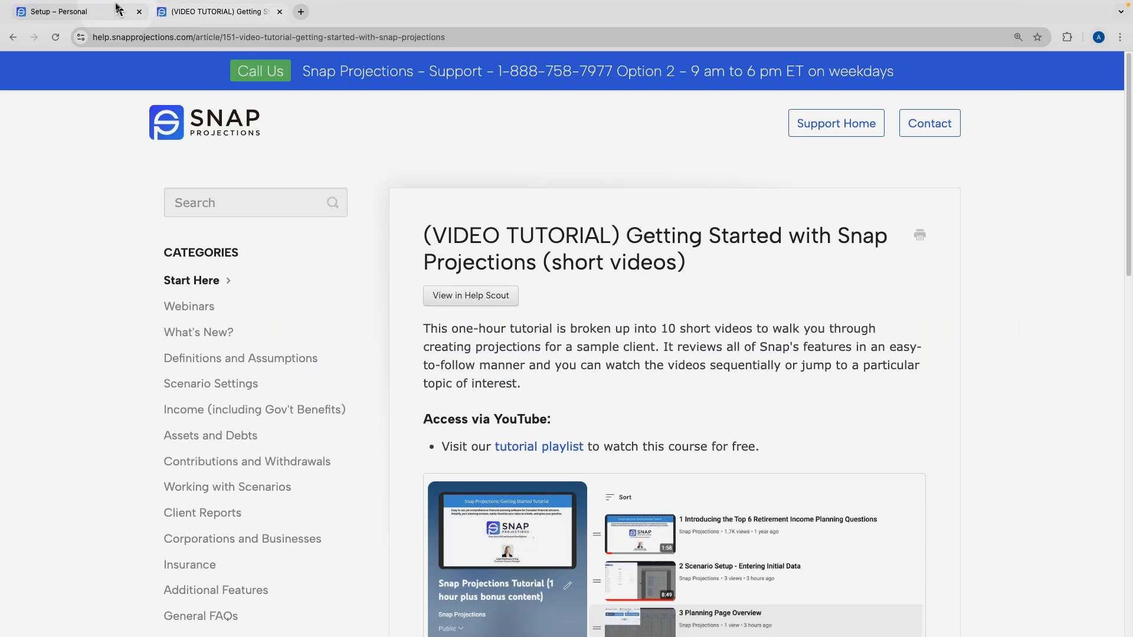
click(108, 16)
click(494, 555)
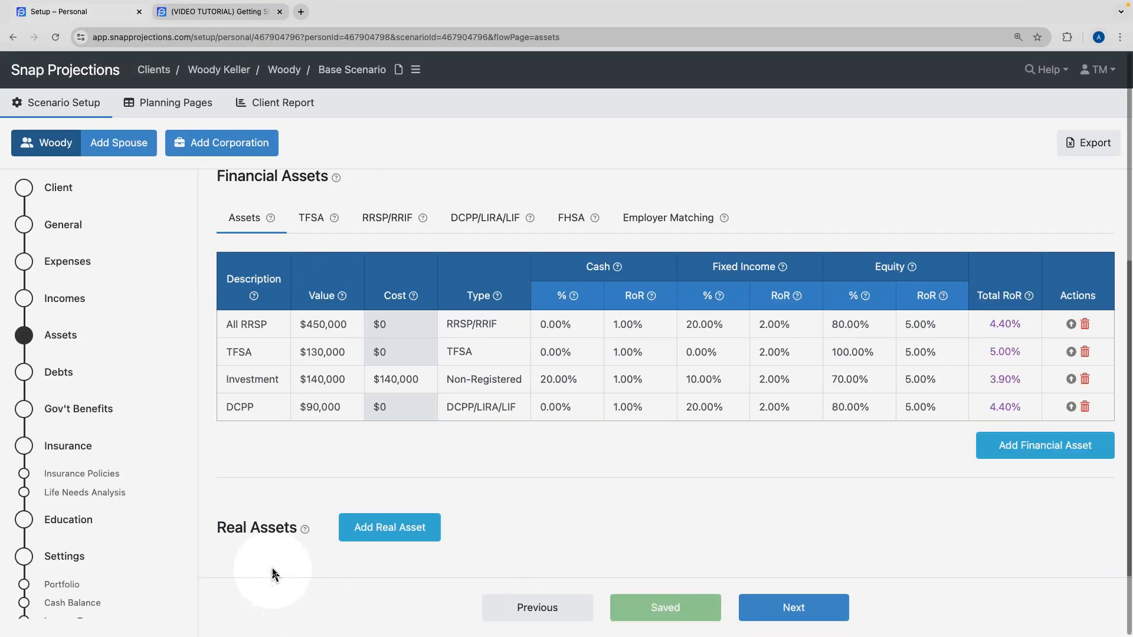
Add a Home real asset valued at $550,000 with a $300,000 cost.
click(385, 529)
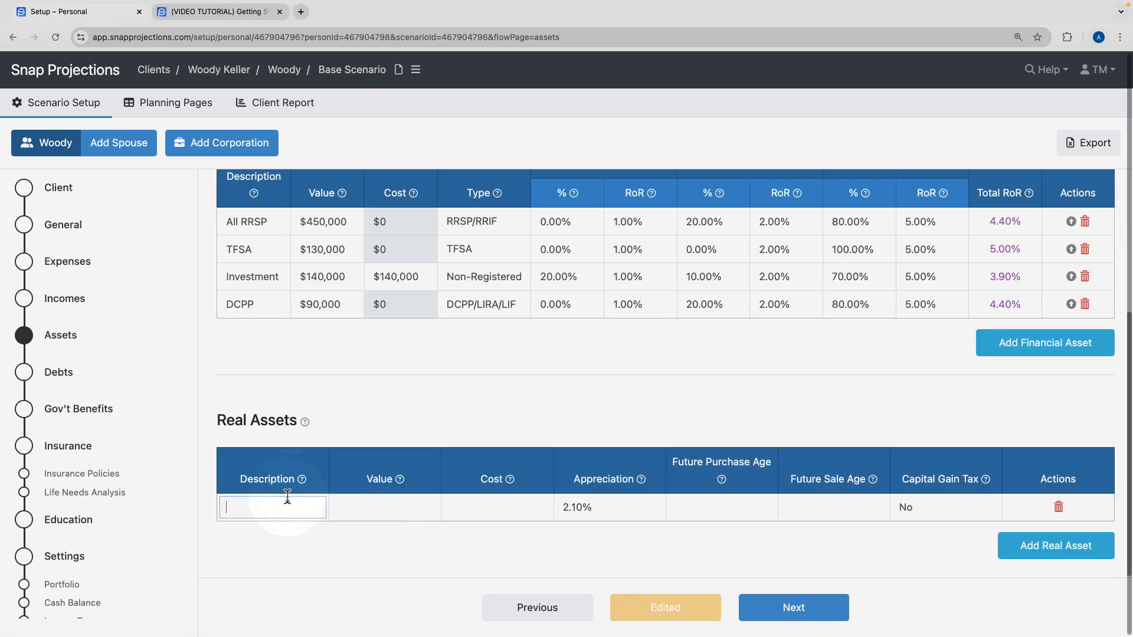
text(Home)
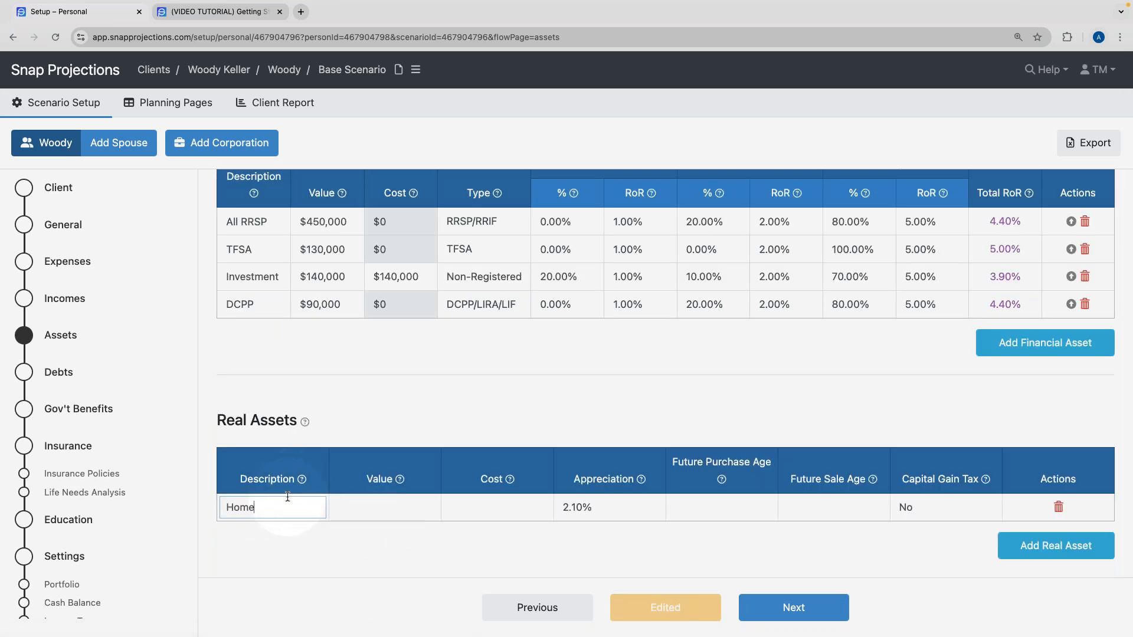
click(361, 531)
text(550,000)
click(381, 545)
scroll(390, 519, down, 1)
mouse_move(400, 479)
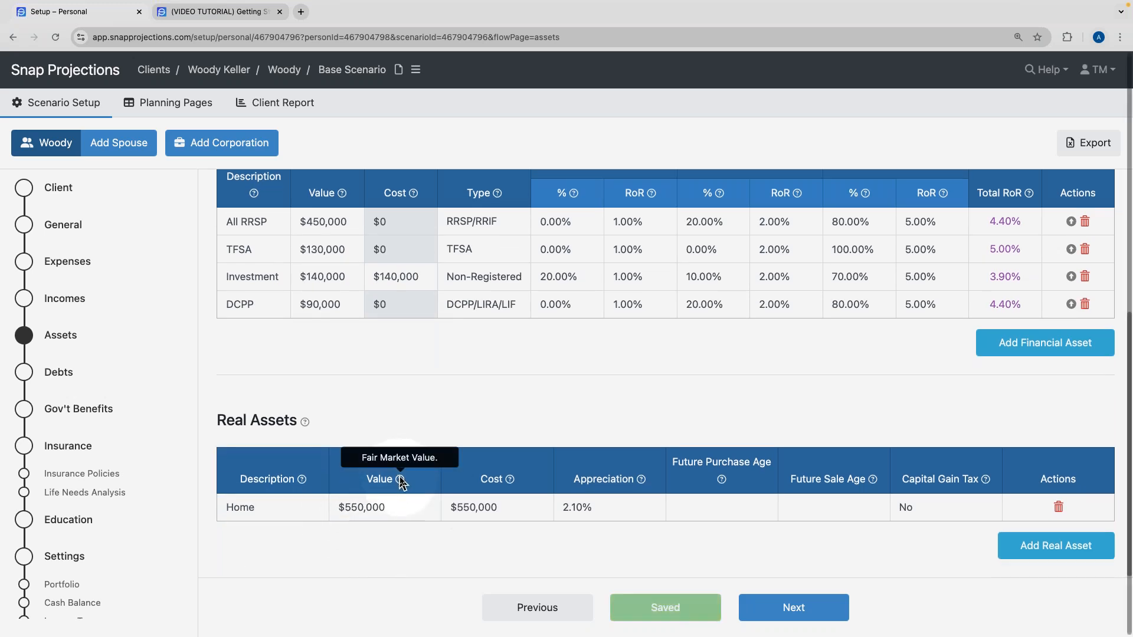
click(517, 508)
text(300000)
click(503, 531)
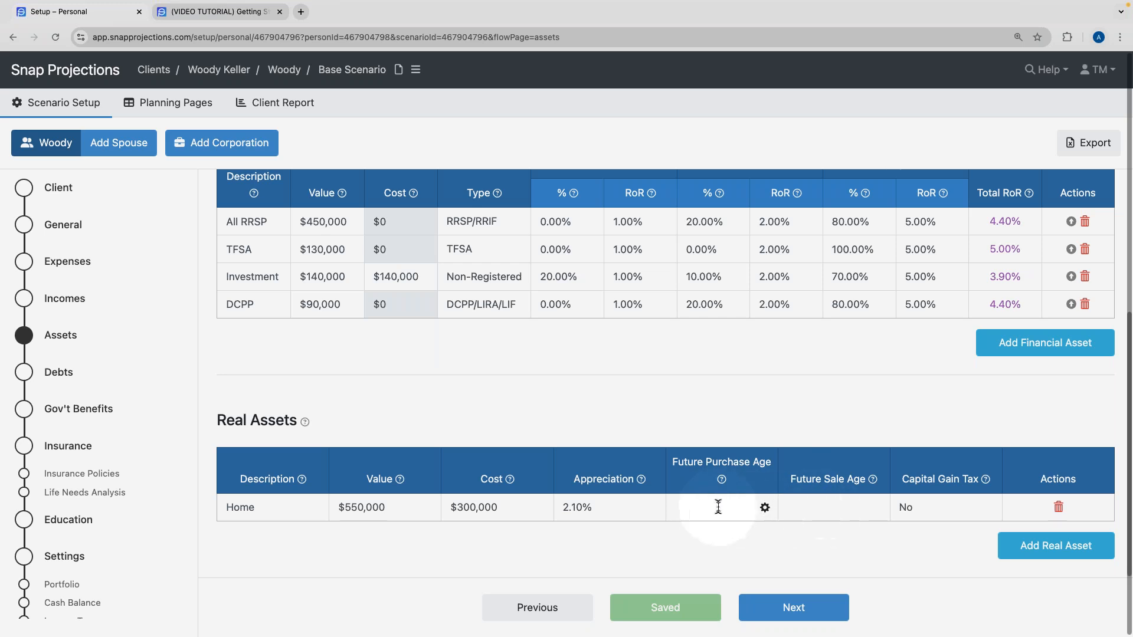
Leave the future purchase date settings unchanged and continue to the Debts page.
click(766, 508)
click(732, 473)
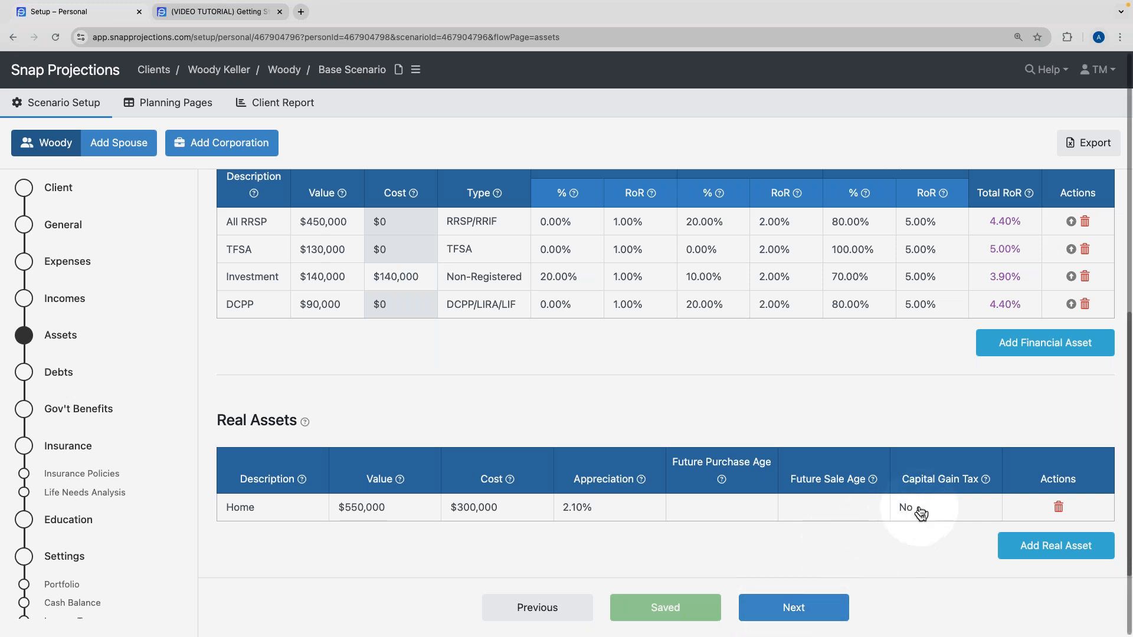
click(791, 612)
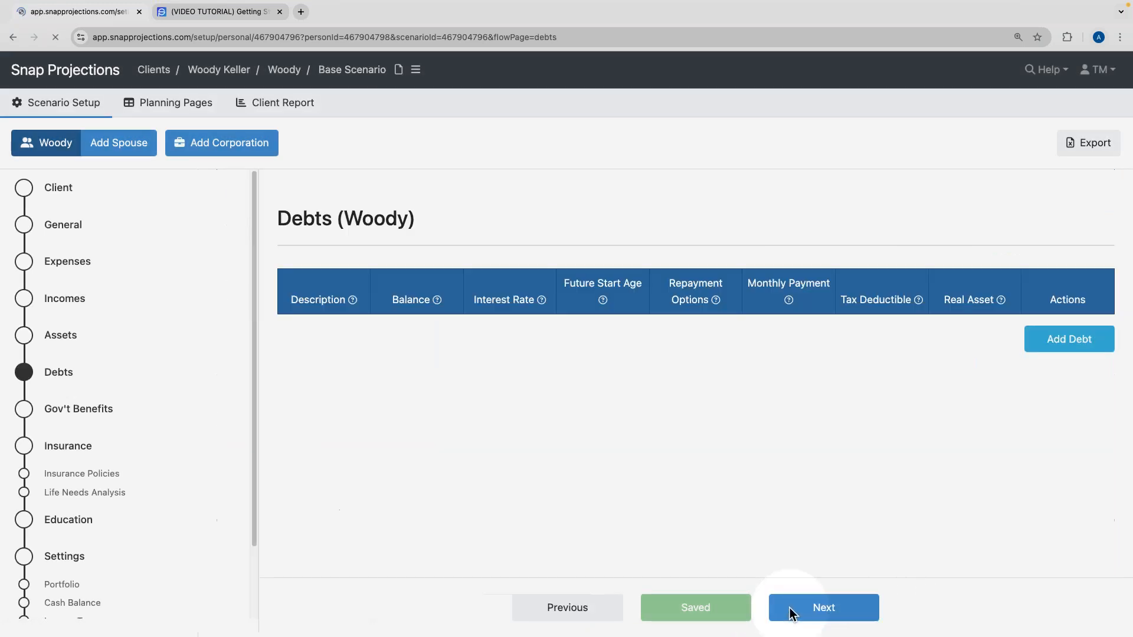
Add a Mortgage debt with a $45,000 balance at 4.50% interest.
click(1085, 339)
text(Mortgage)
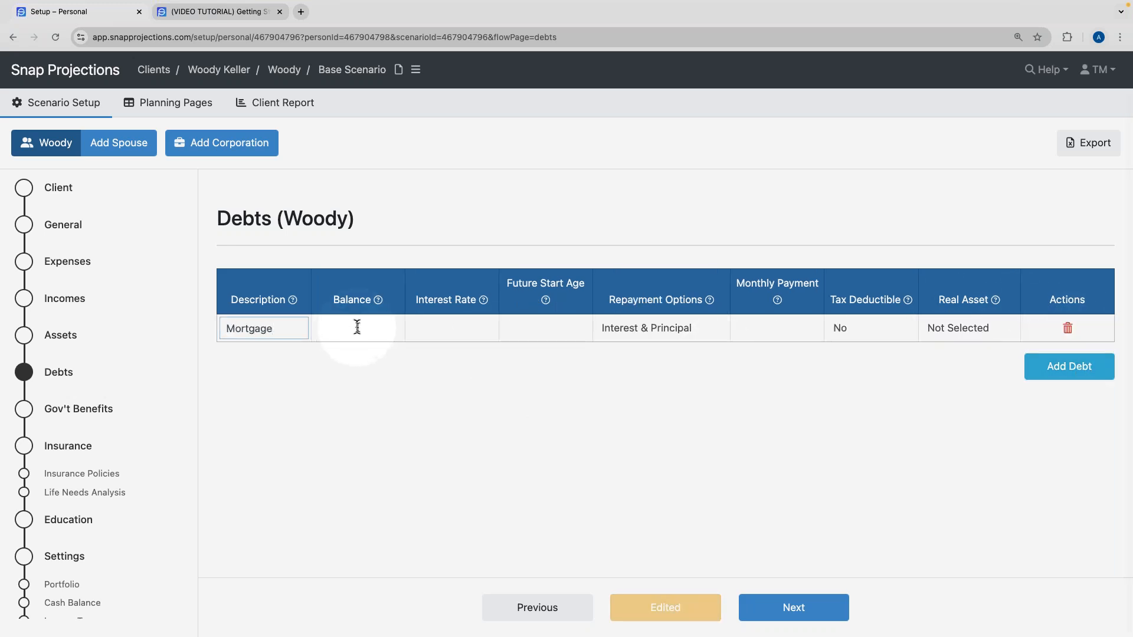
click(329, 324)
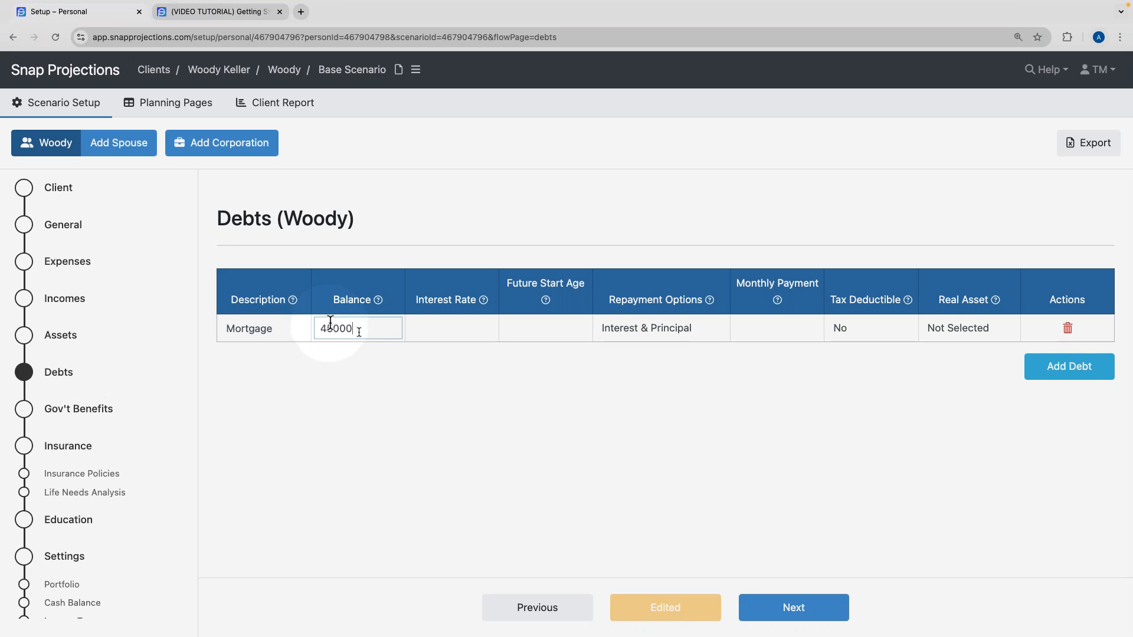
click(427, 330)
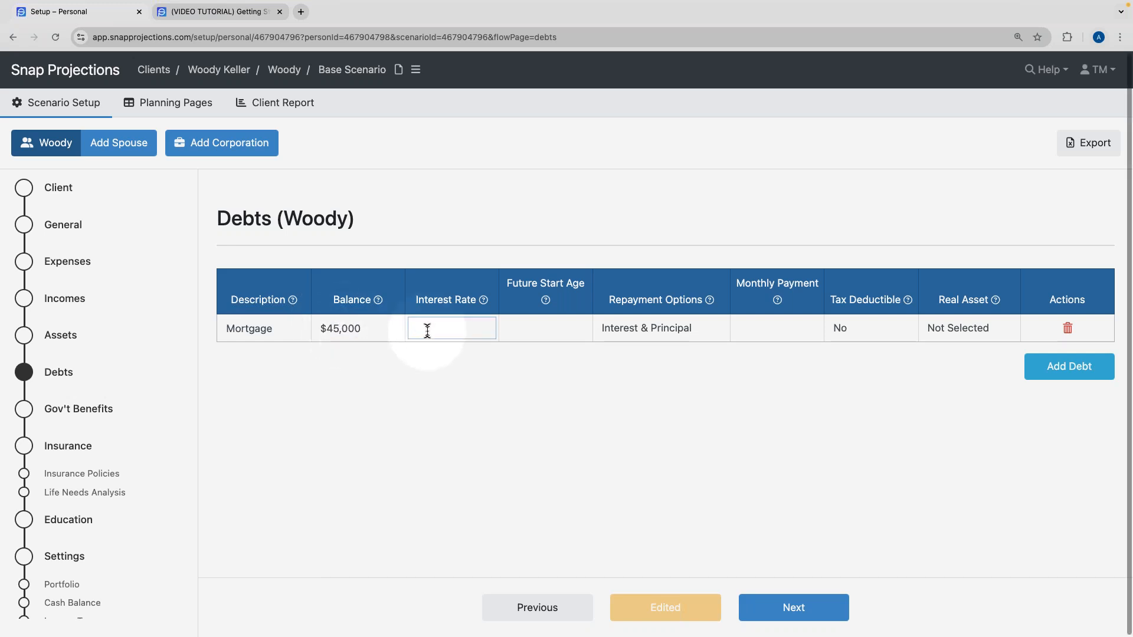
text(4.5)
key(Return)
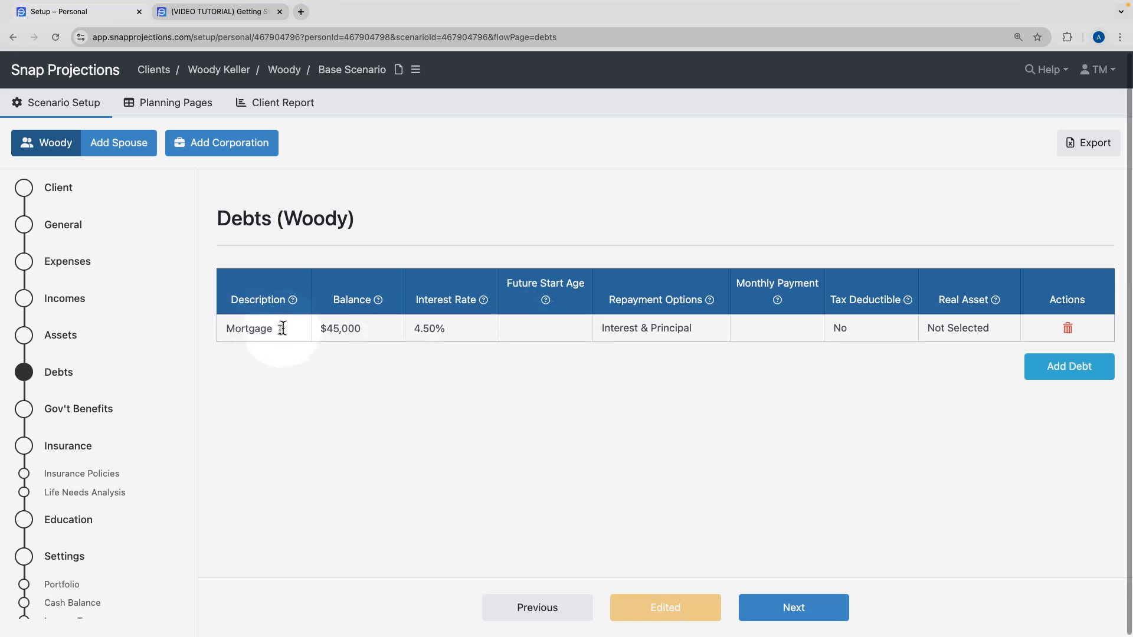
Set the mortgage's monthly payment to $800.00 and continue to the Gov't Benefits page.
mouse_move(534, 329)
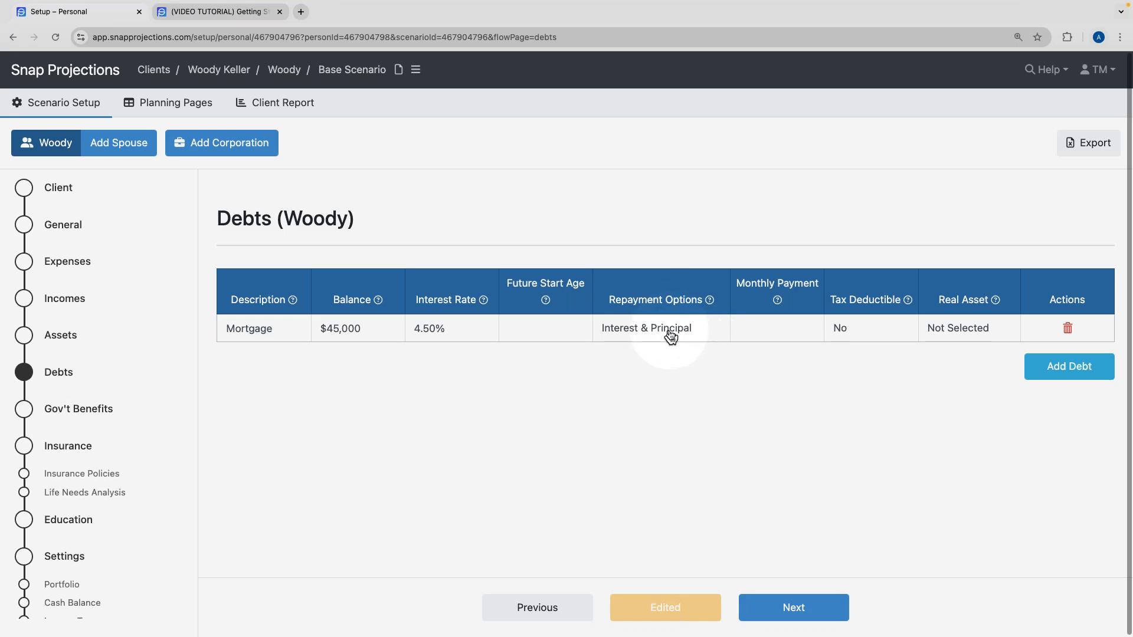
click(769, 331)
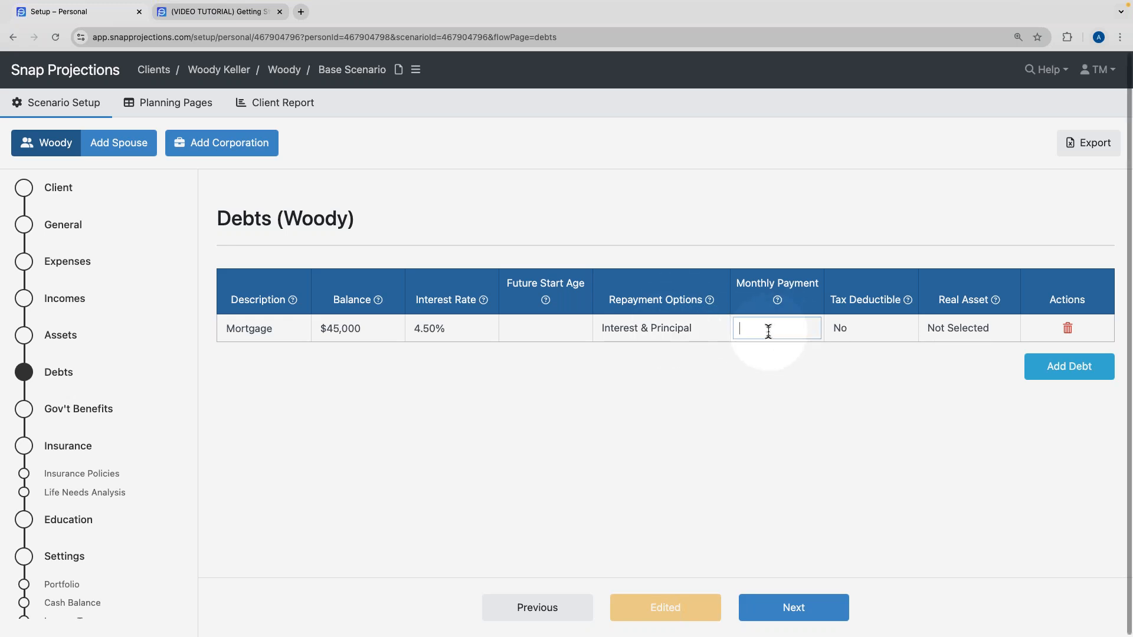
text(800)
key(Return)
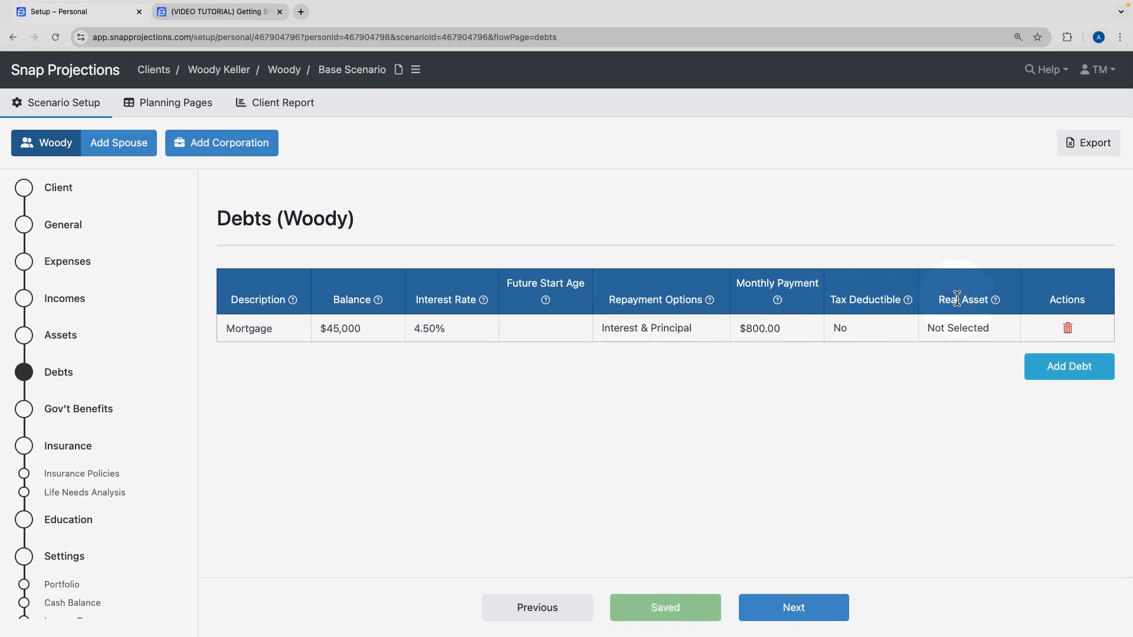
click(956, 326)
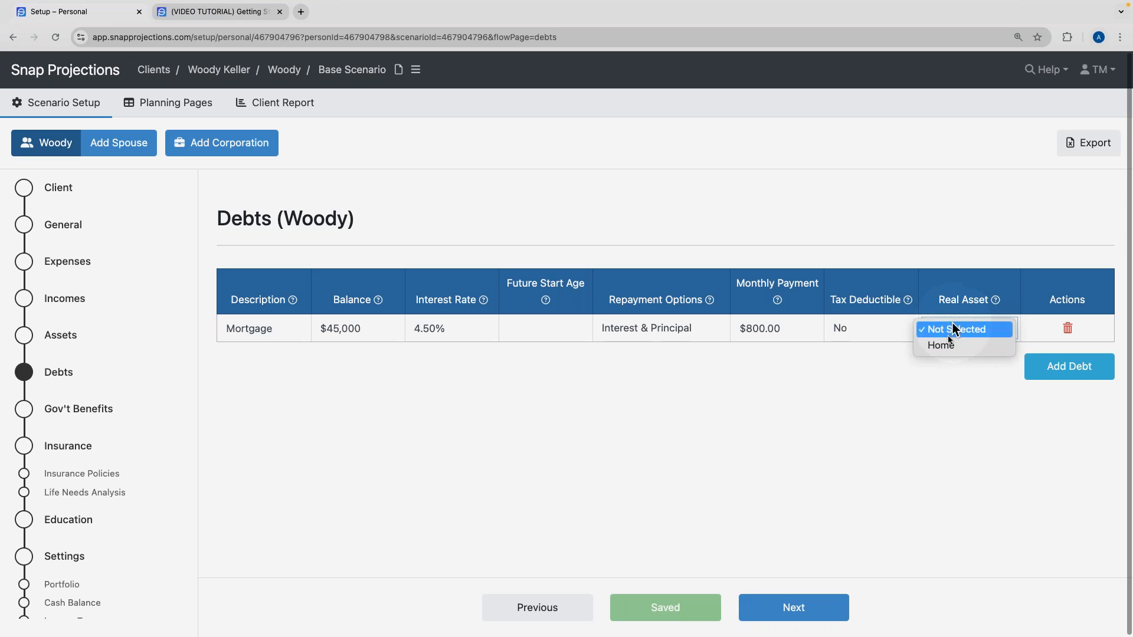
click(948, 391)
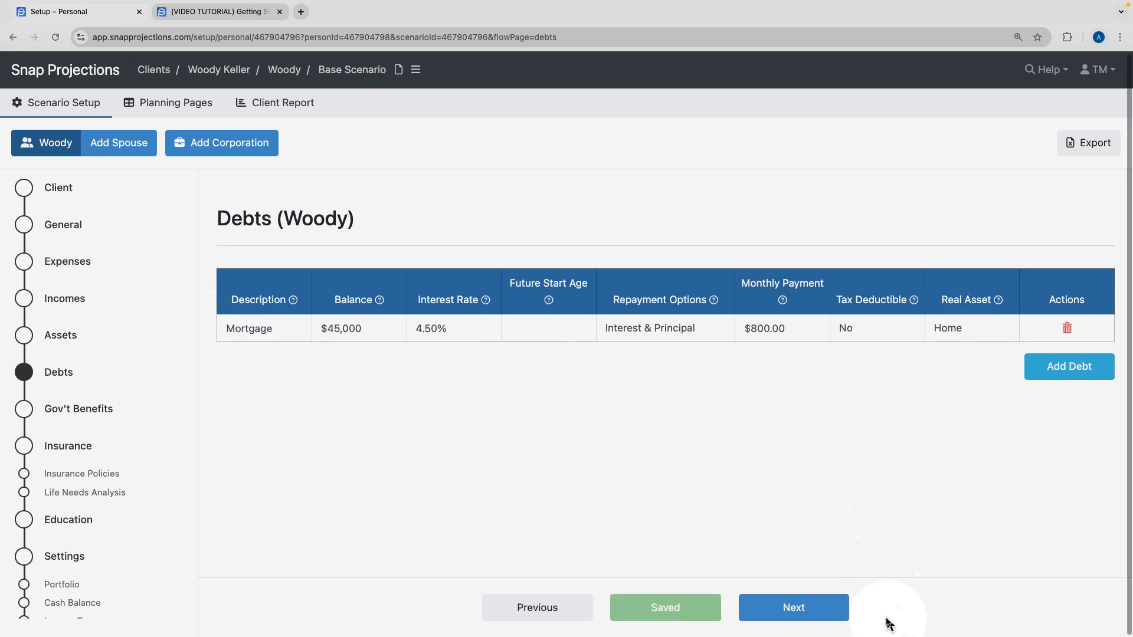
click(769, 608)
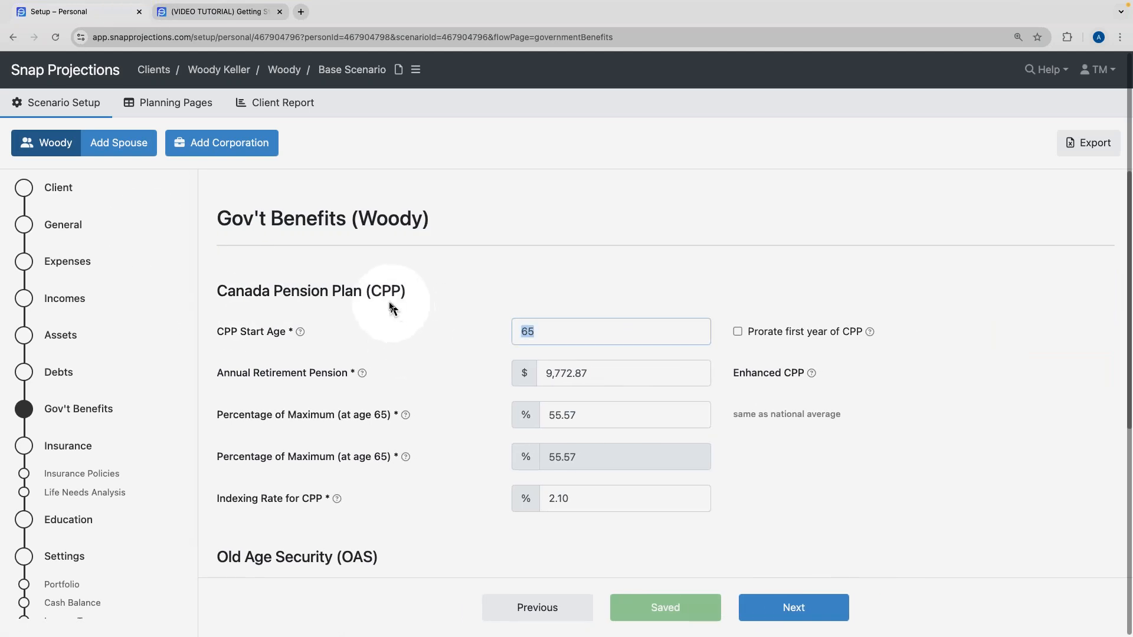
Review the retirement pension, CPP start age and OAS start age values.
scroll(457, 310, down, 3)
scroll(463, 328, up, 1)
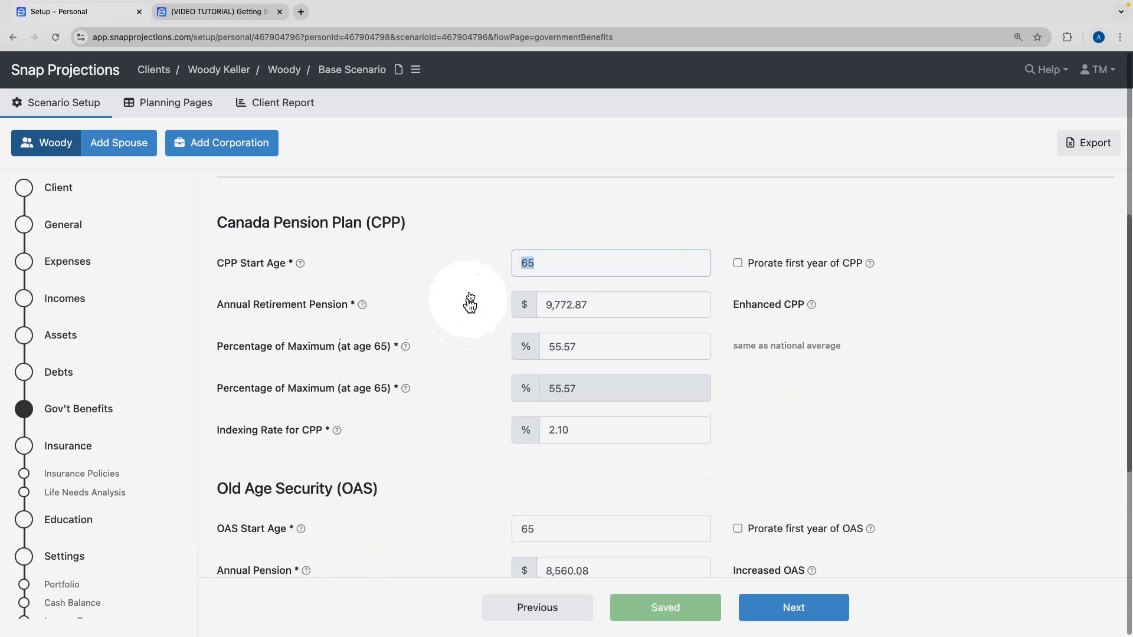
key(Tab)
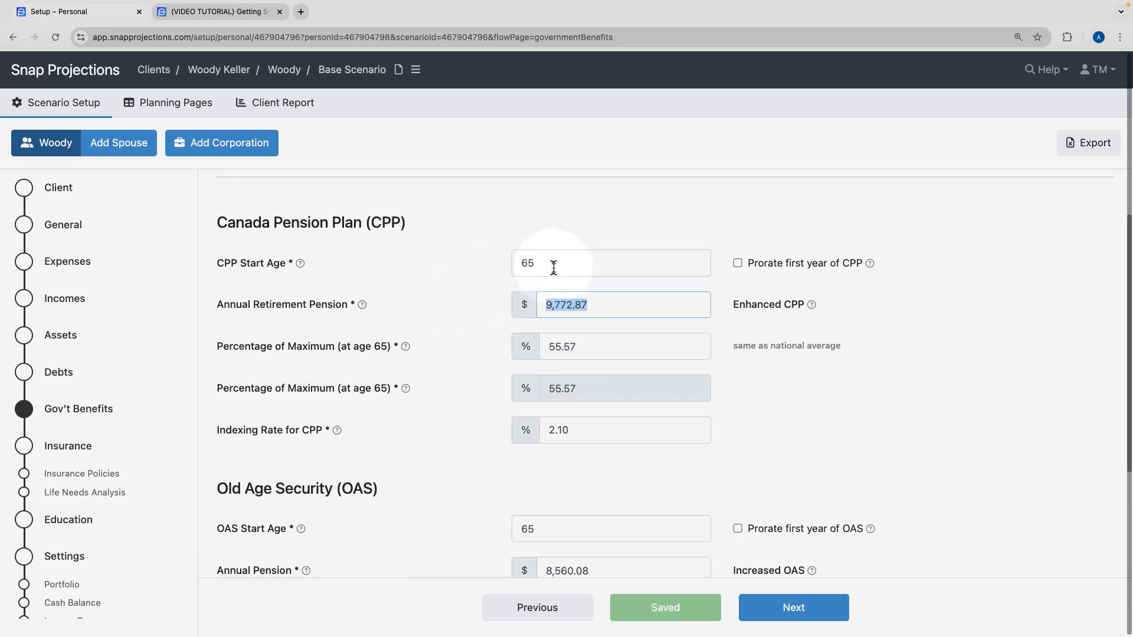
click(553, 267)
click(531, 529)
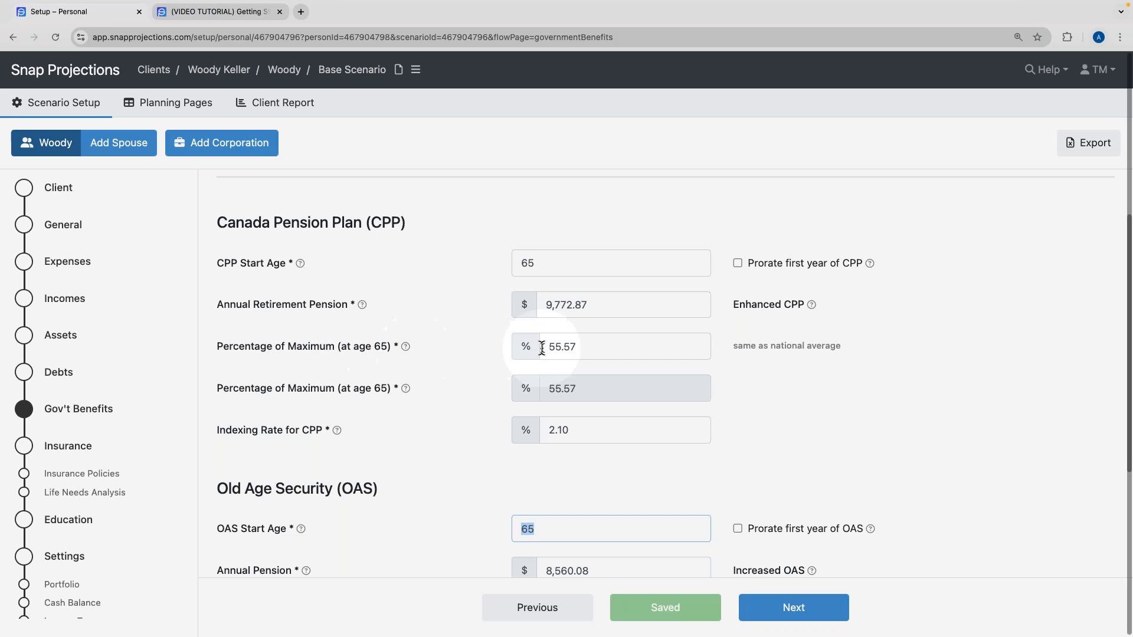
Set CPP percentage of maximum to 70% and continue to Insurance Policies.
click(592, 347)
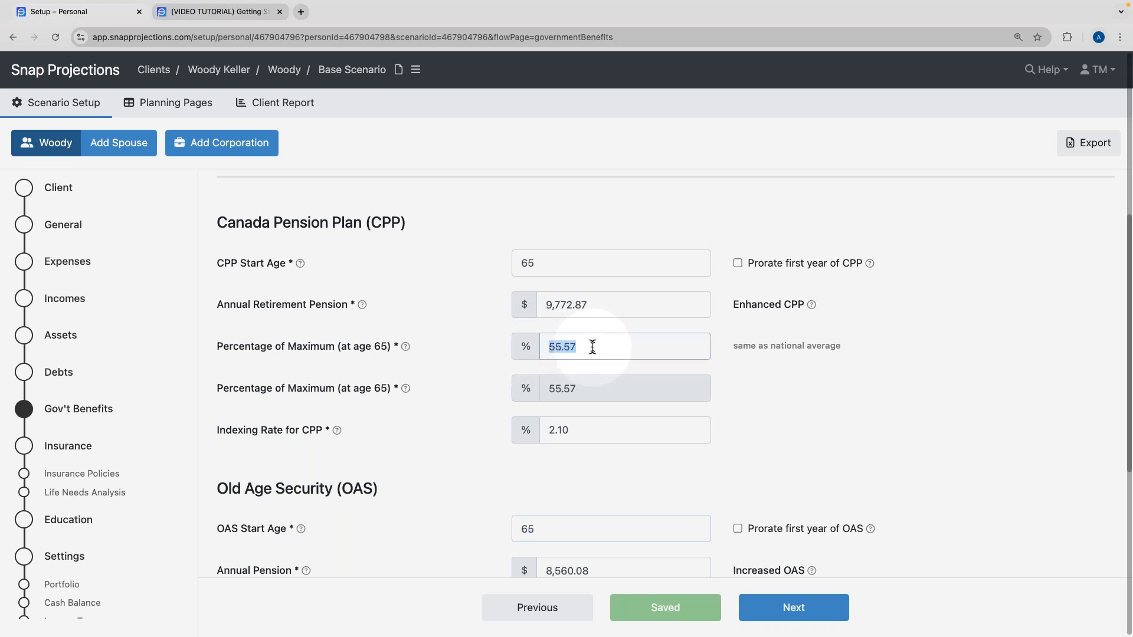
text(70)
click(455, 355)
click(540, 353)
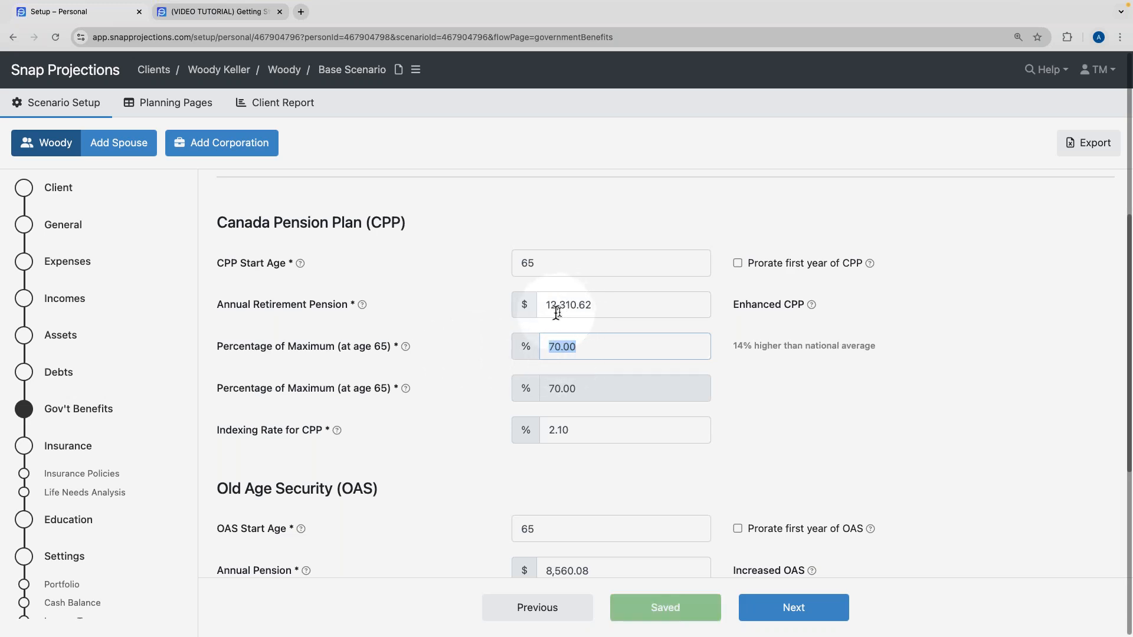
click(454, 341)
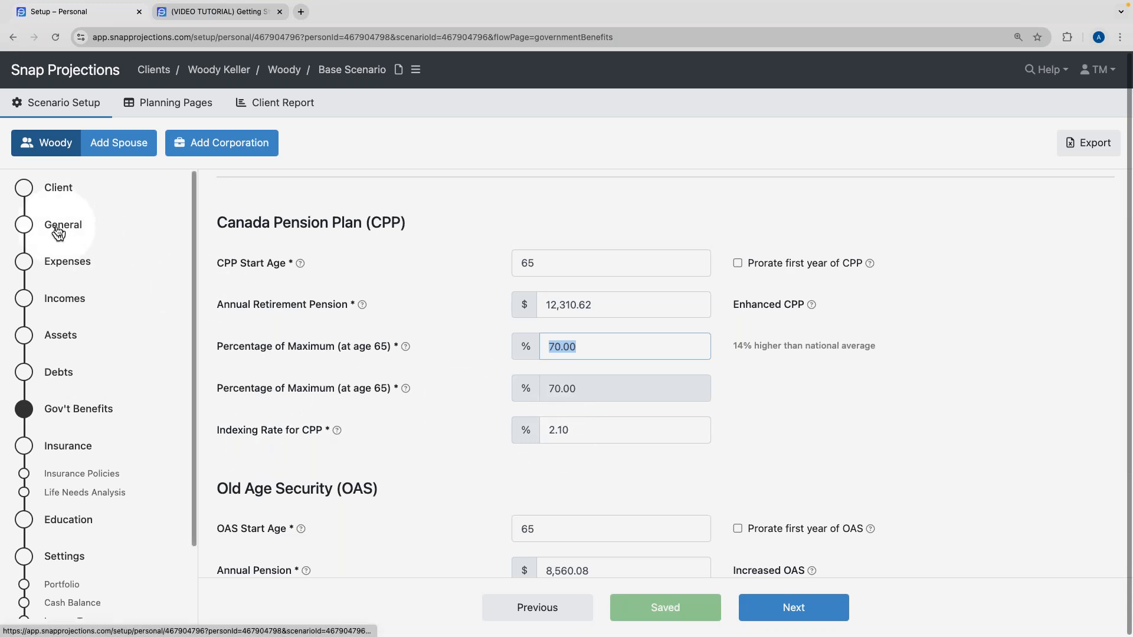
click(466, 449)
key(Tab)
scroll(463, 443, down, 3)
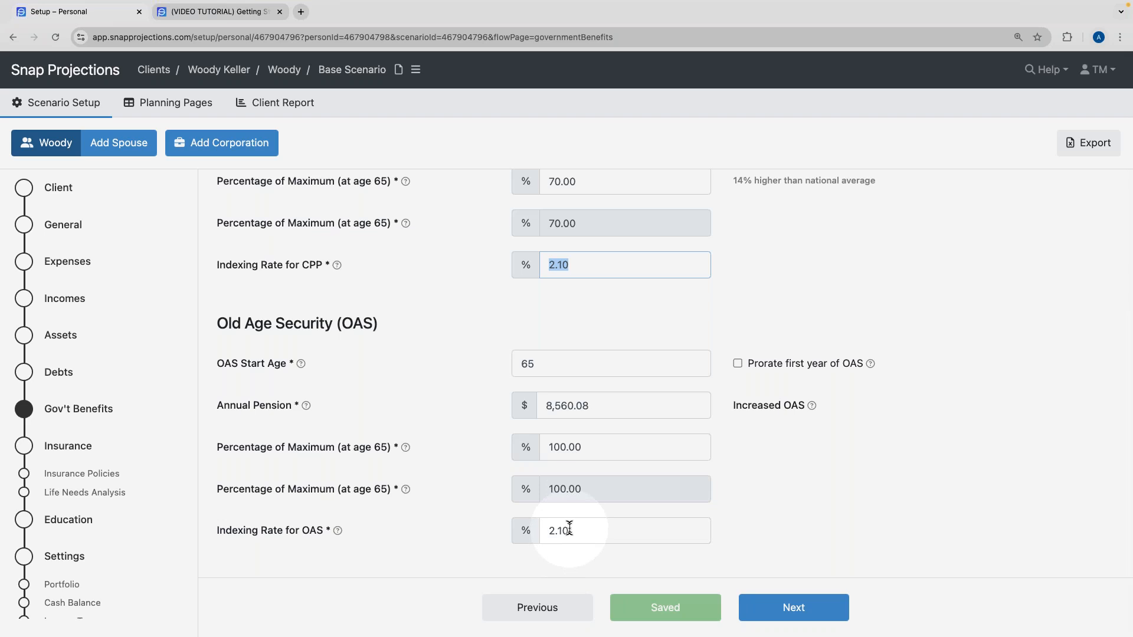
click(792, 610)
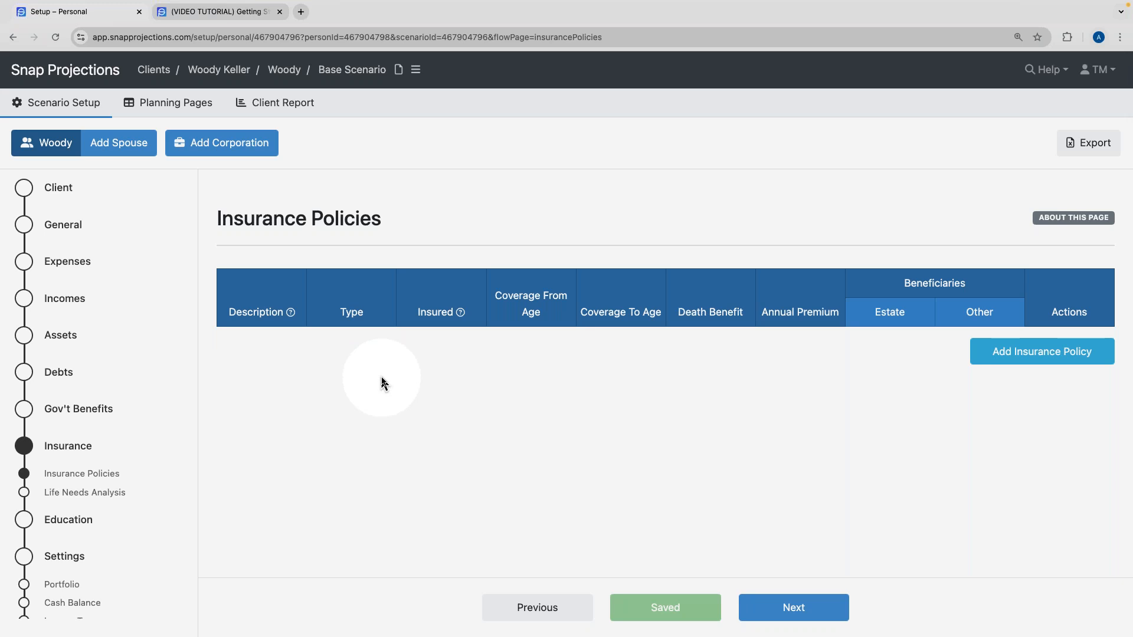
Add a Term insurance policy with the client as the insured person.
click(1054, 355)
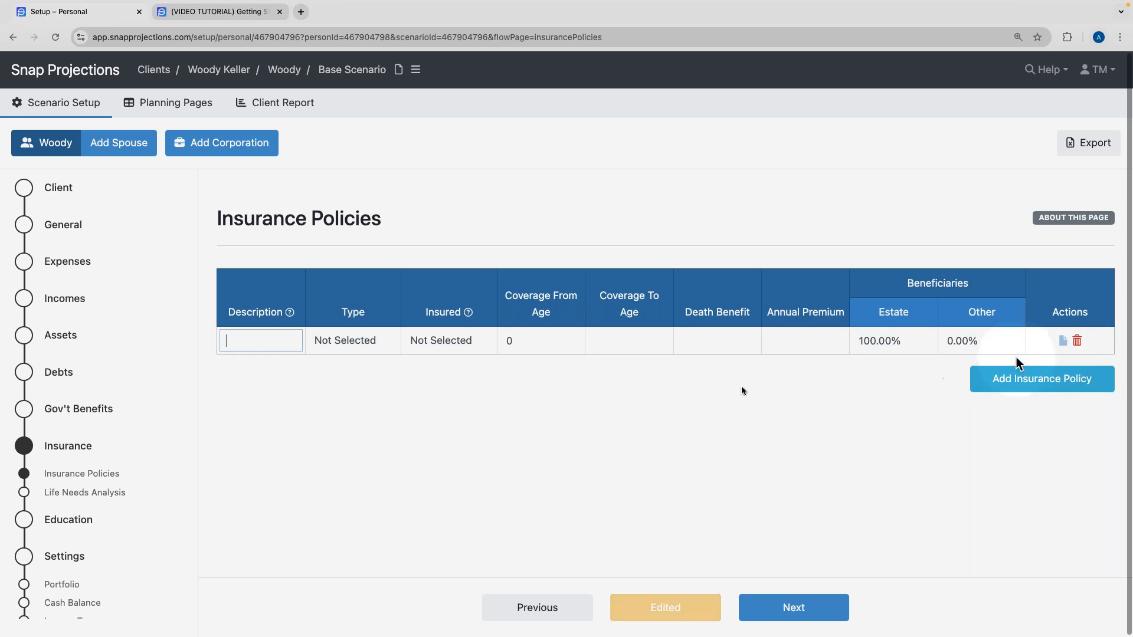
text(Term-10)
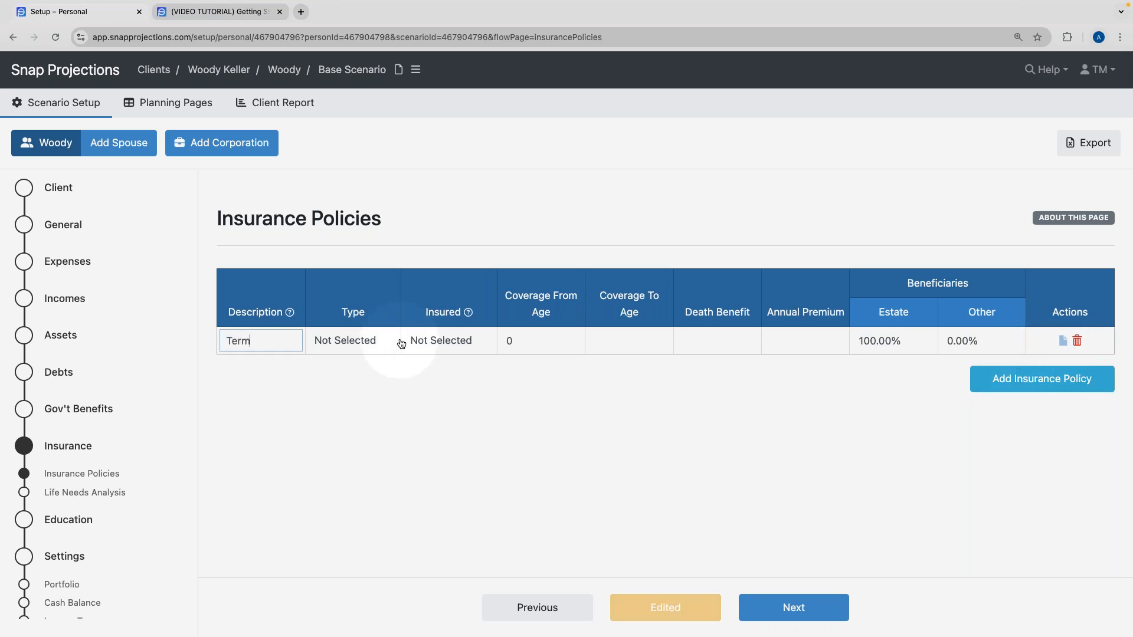
click(367, 340)
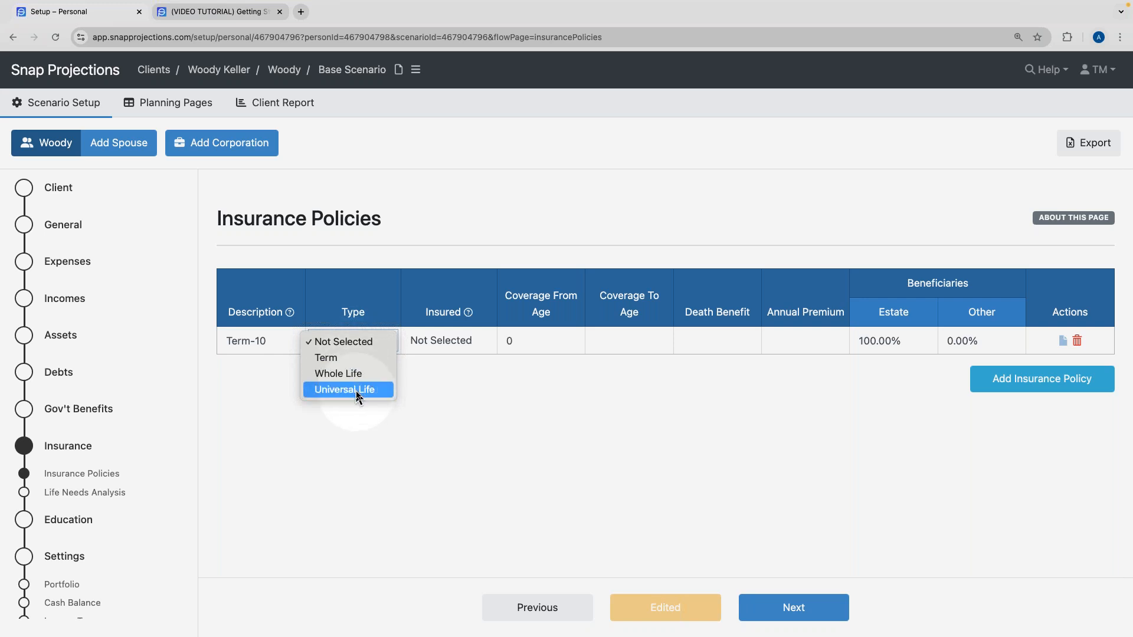
click(358, 358)
click(405, 344)
click(406, 359)
Set the policy's coverage from age 55 to 65 (Term-10).
click(506, 341)
double_click(514, 342)
text(55)
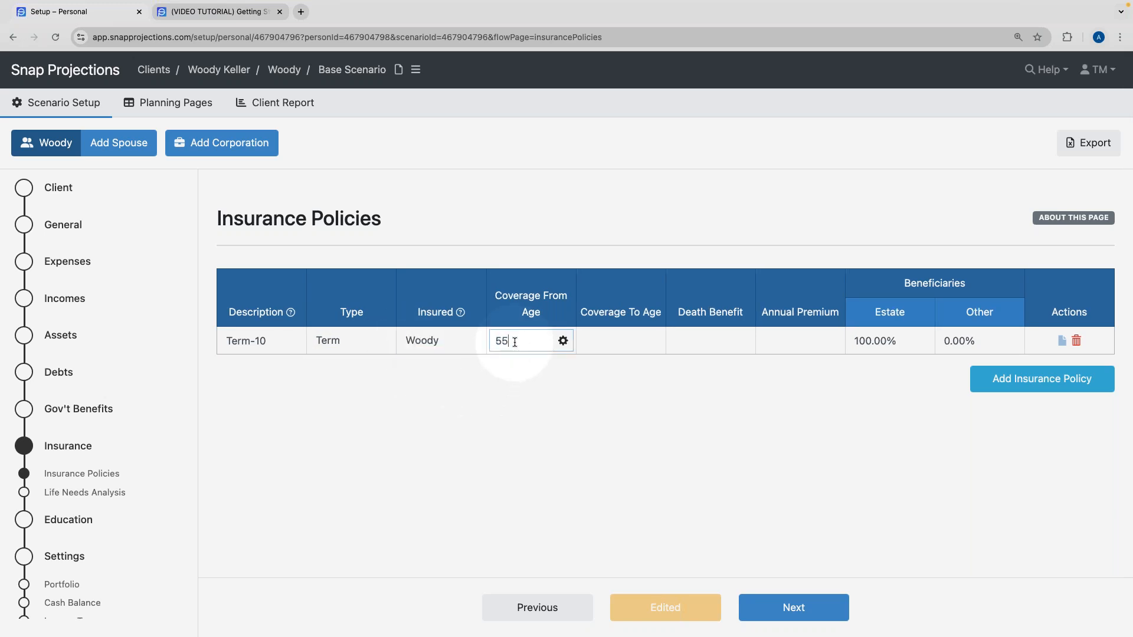
click(607, 338)
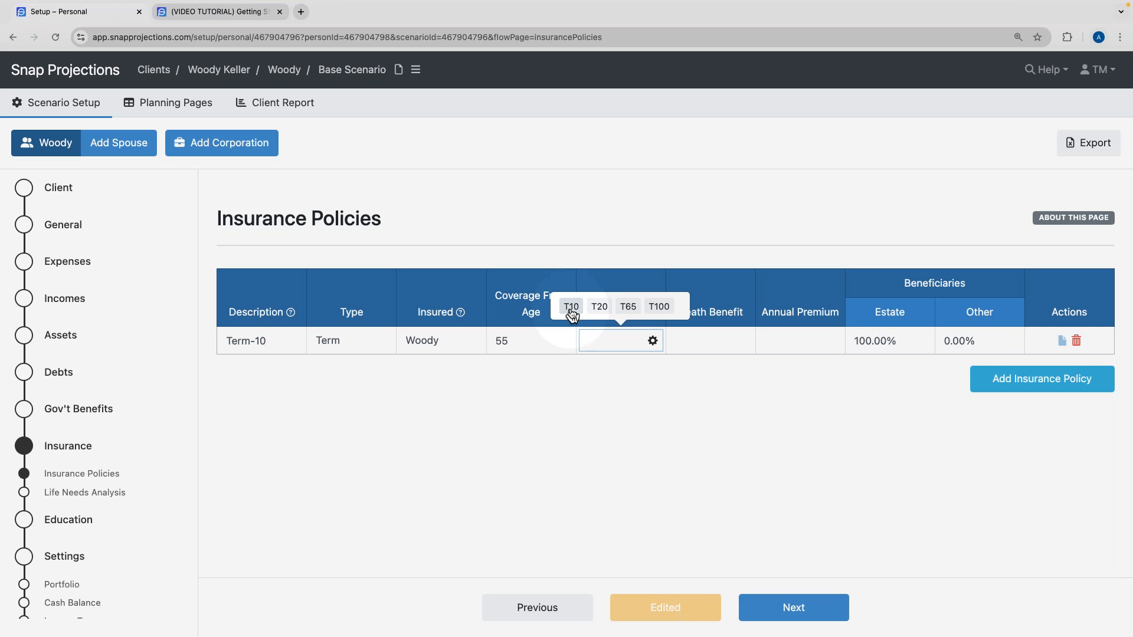
click(571, 307)
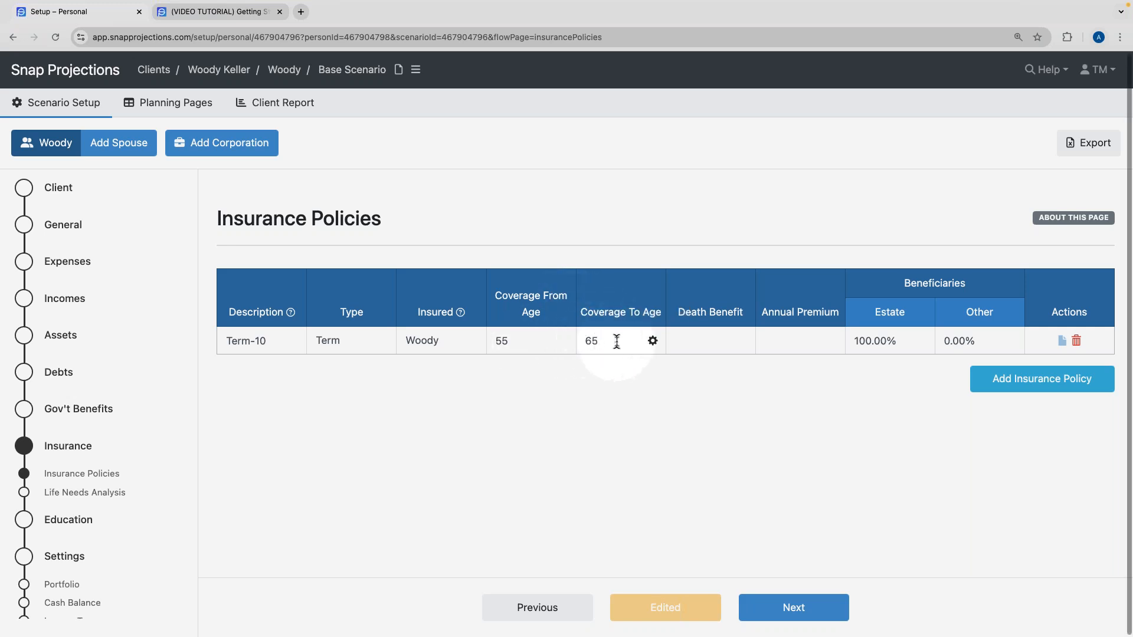
Enter a $500,000 death benefit and an $860 annual premium.
click(709, 341)
text(500,000)
click(723, 372)
click(774, 341)
text(8)
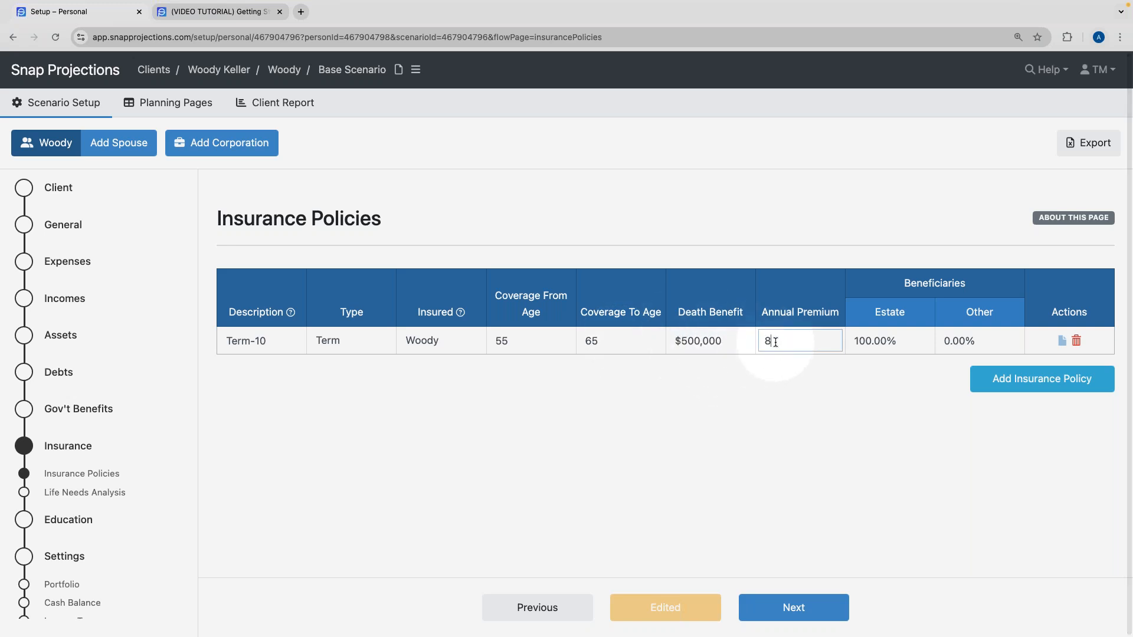
text(00)
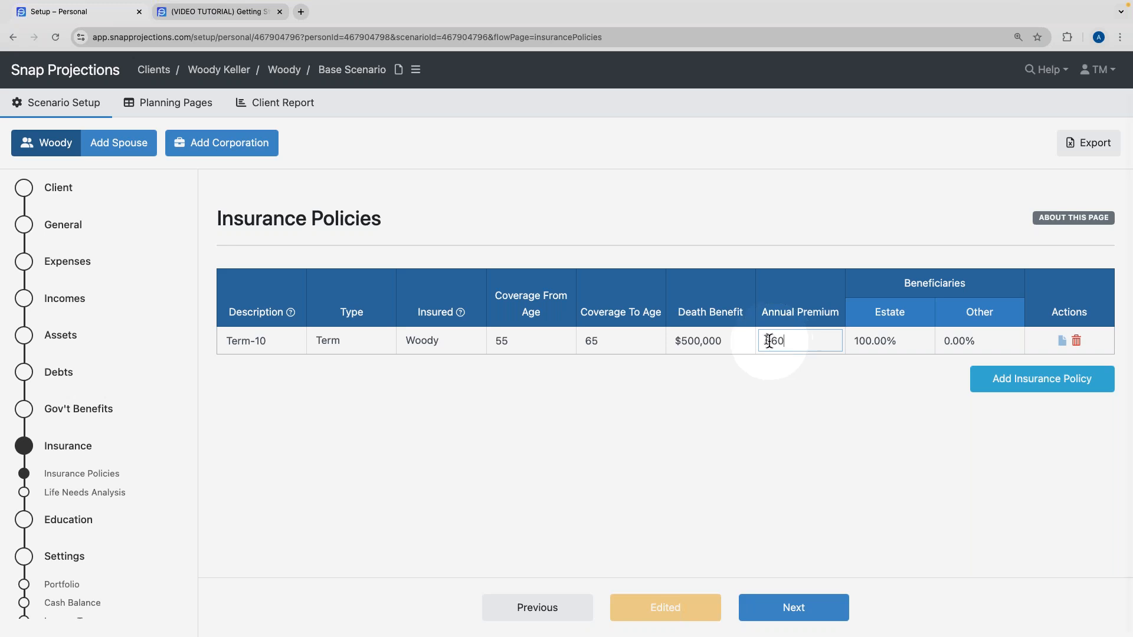
click(751, 369)
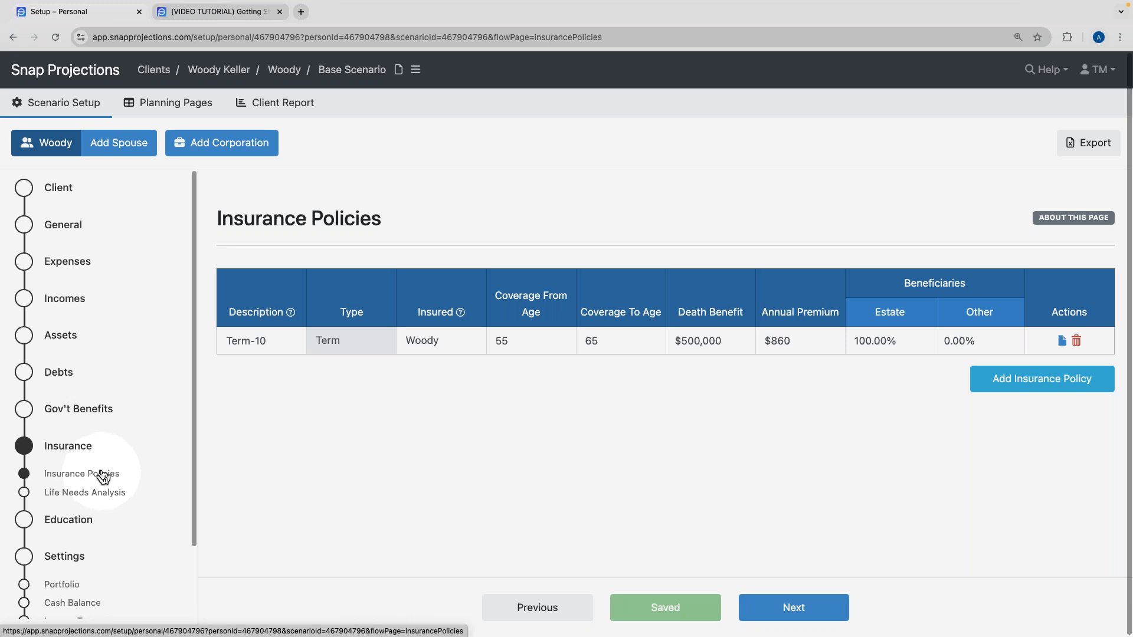
scroll(109, 443, down, 3)
scroll(109, 442, down, 1)
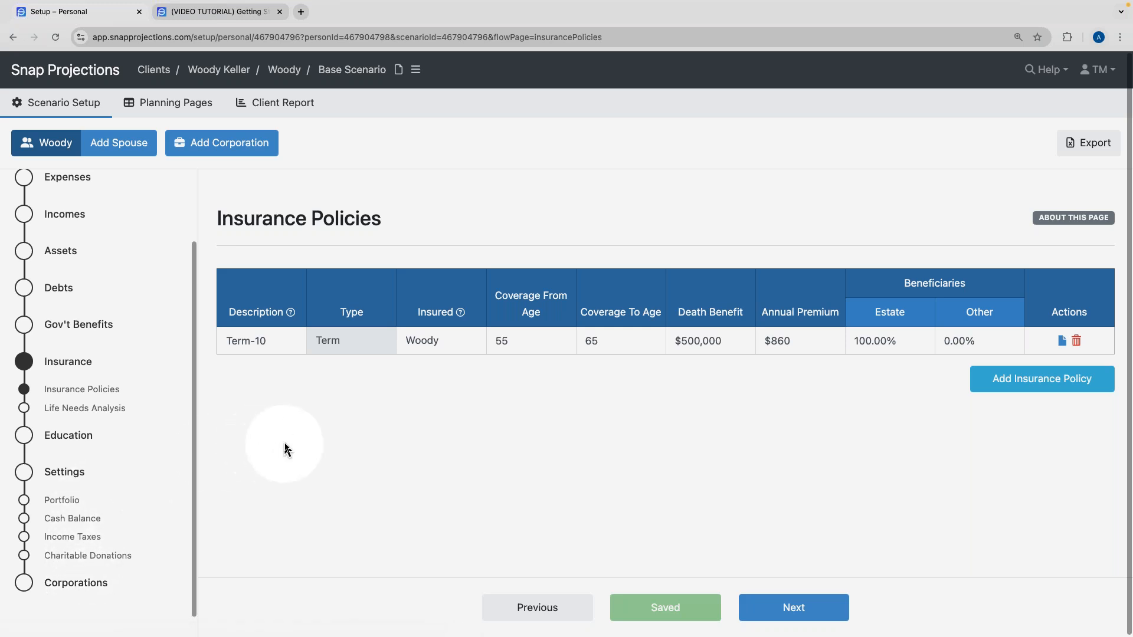
scroll(155, 360, up, 3)
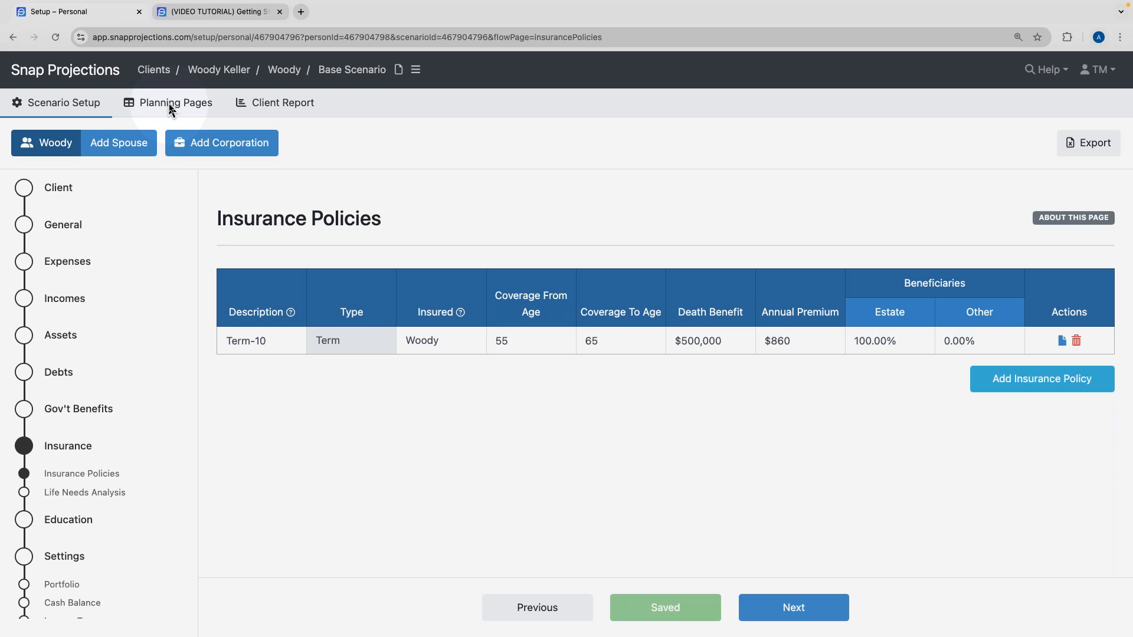
scroll(56, 518, down, 3)
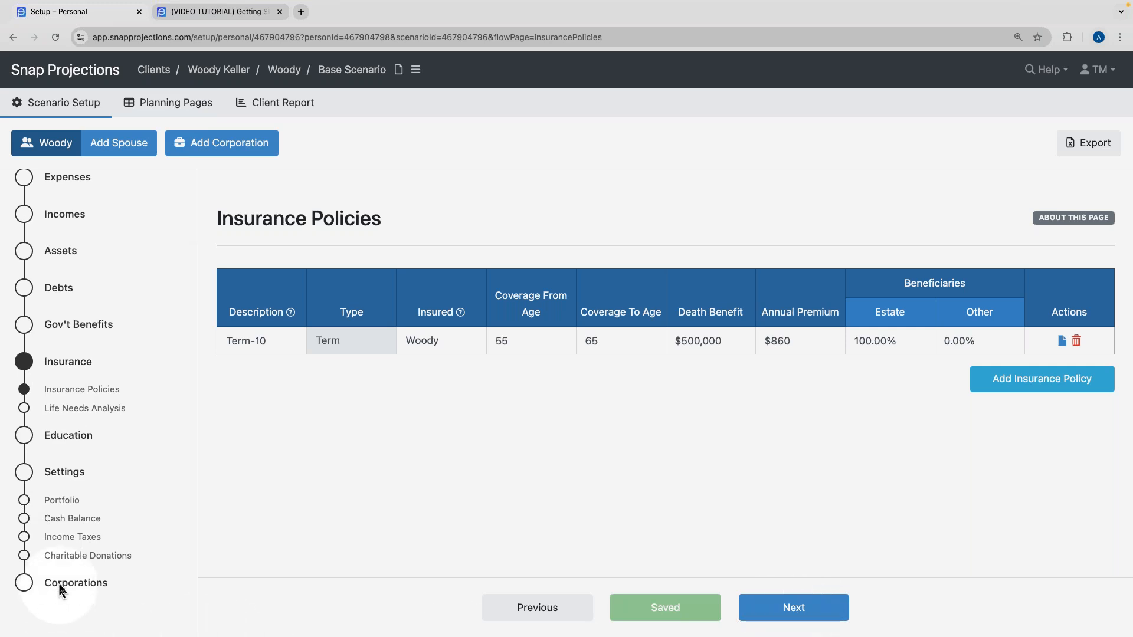
Open Planning Pages and scroll through the yearly projection columns and years, ages 59–100.
click(170, 107)
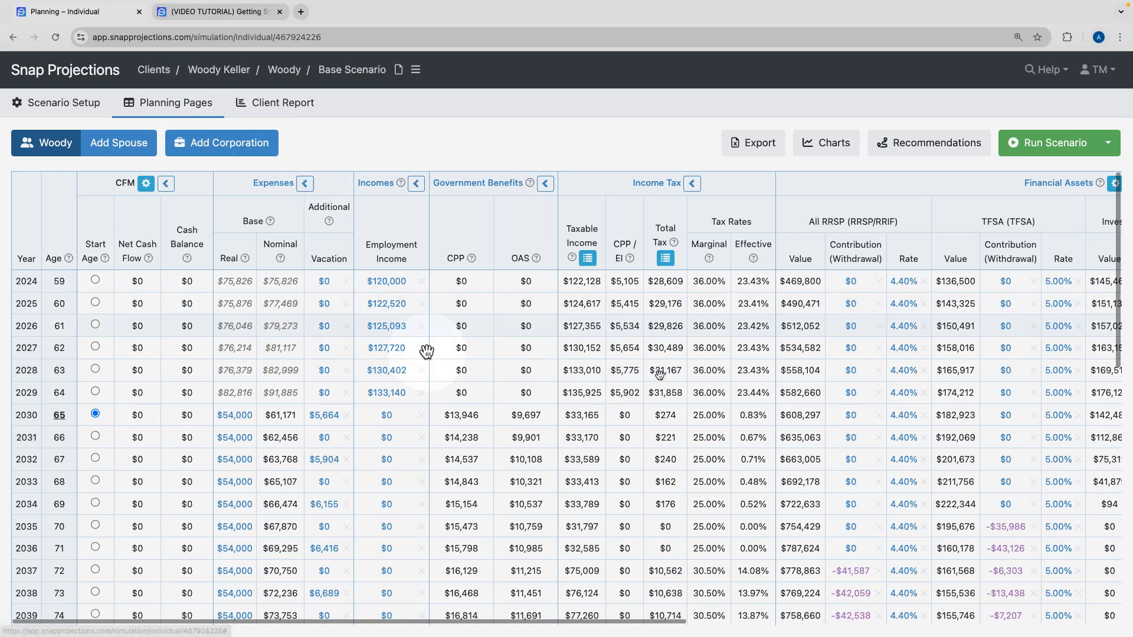
scroll(654, 373, right, 5)
scroll(658, 374, right, 4)
scroll(657, 373, left, 10)
scroll(659, 375, down, 10)
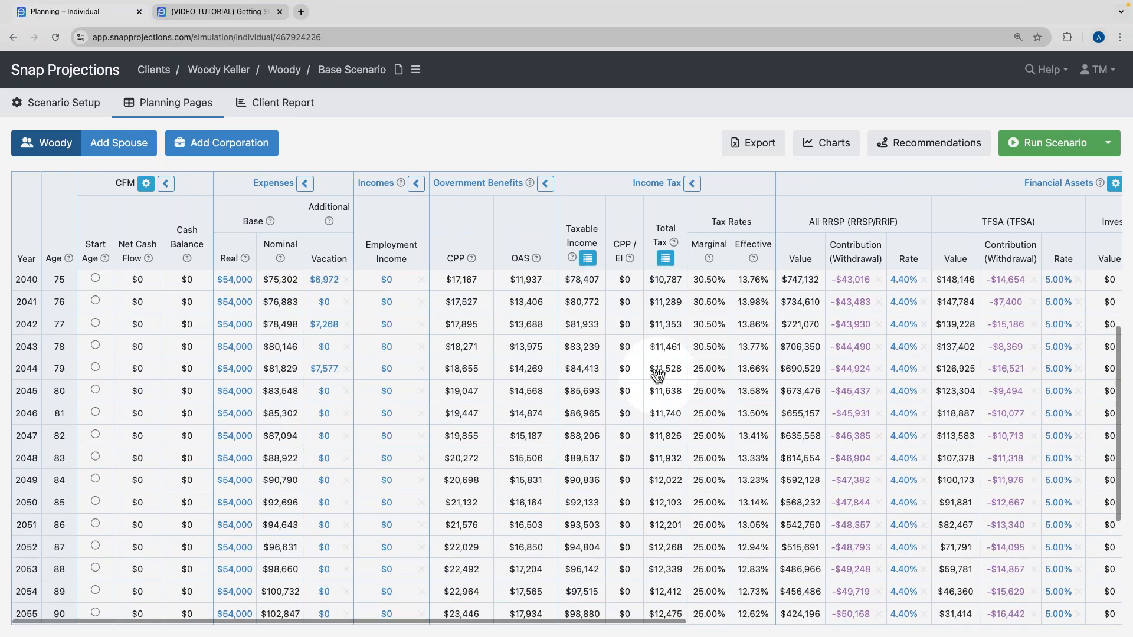
scroll(658, 375, up, 10)
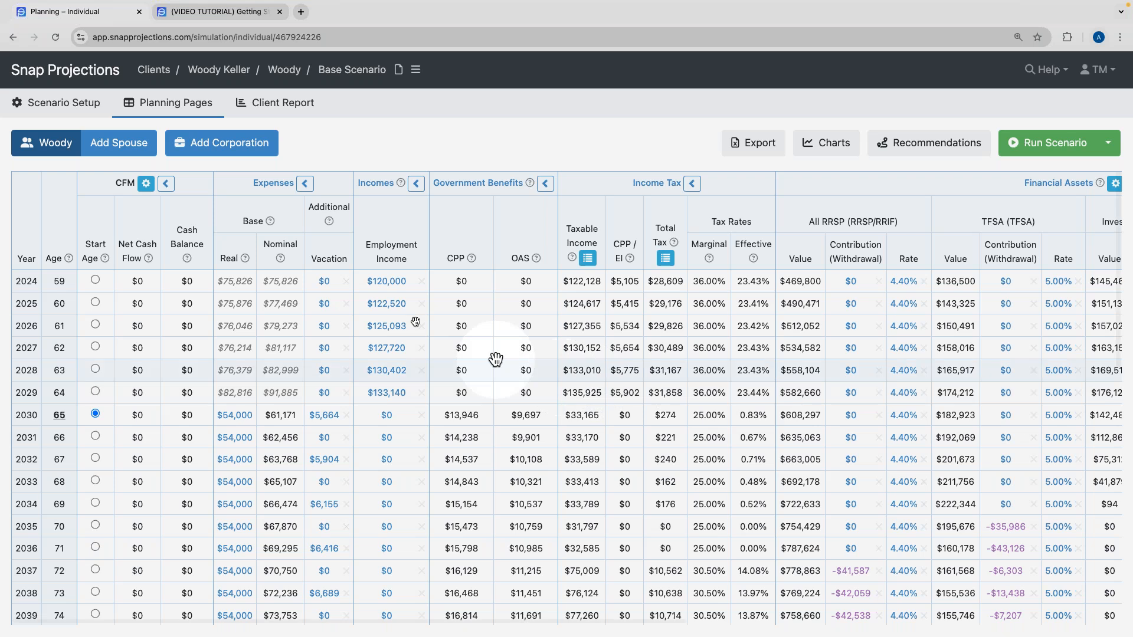
mouse_move(82, 111)
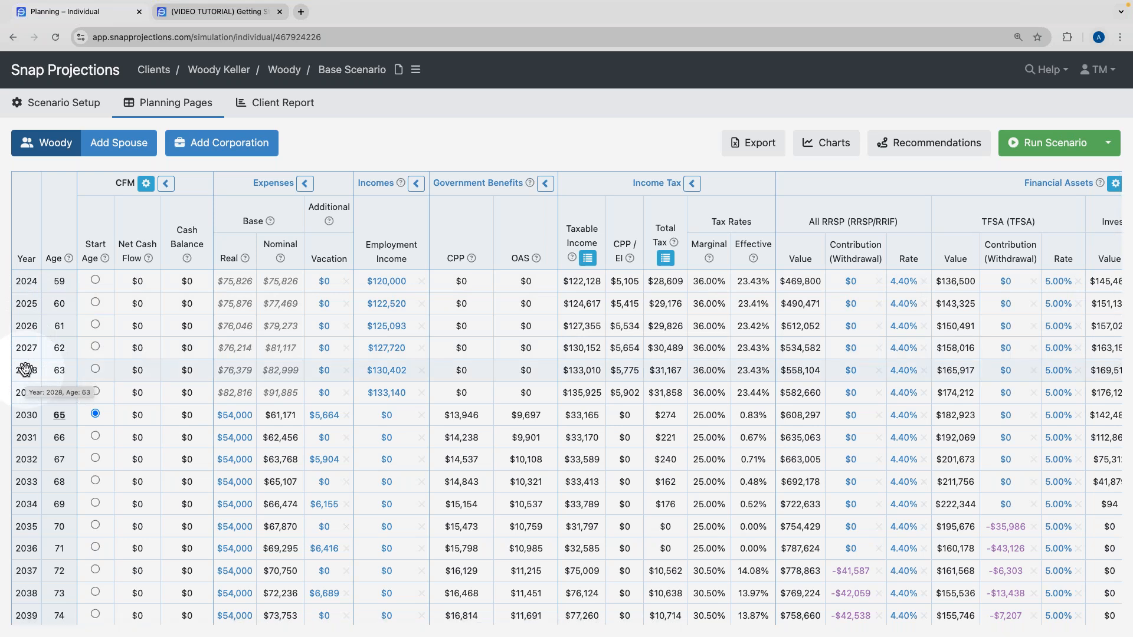
scroll(177, 369, right, 6)
scroll(209, 369, right, 2)
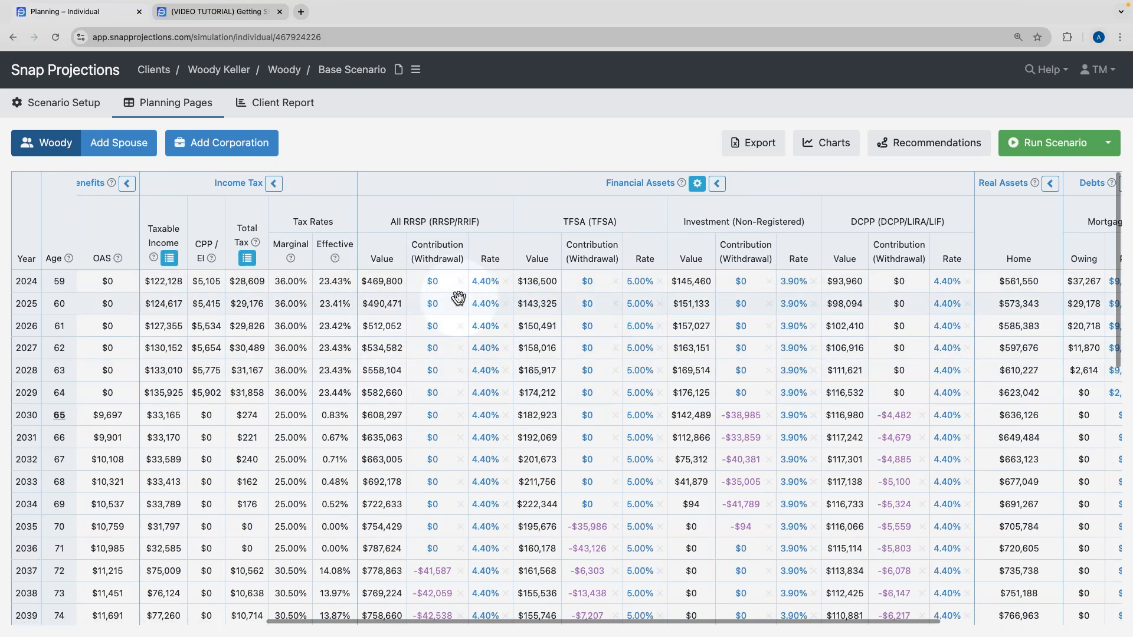
scroll(456, 298, left, 10)
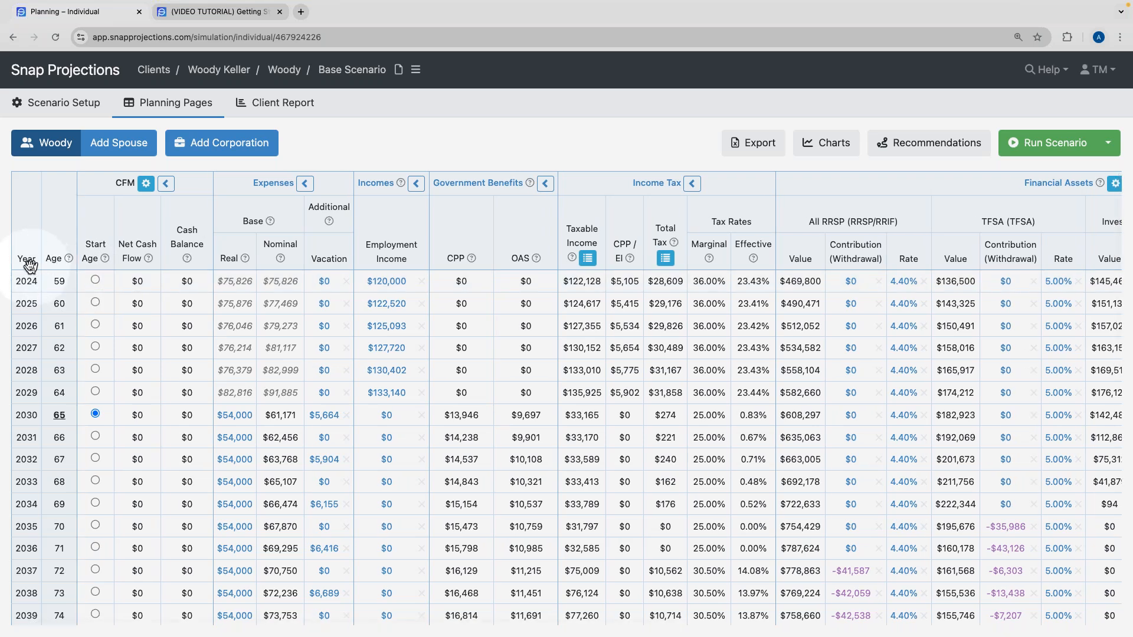
double_click(28, 283)
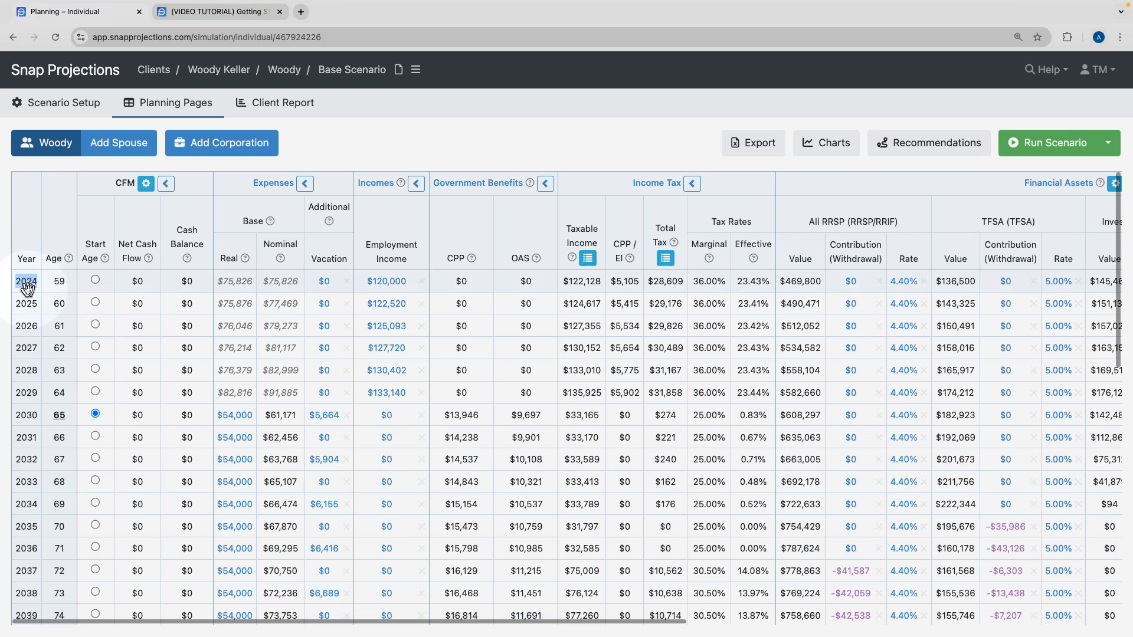
double_click(58, 282)
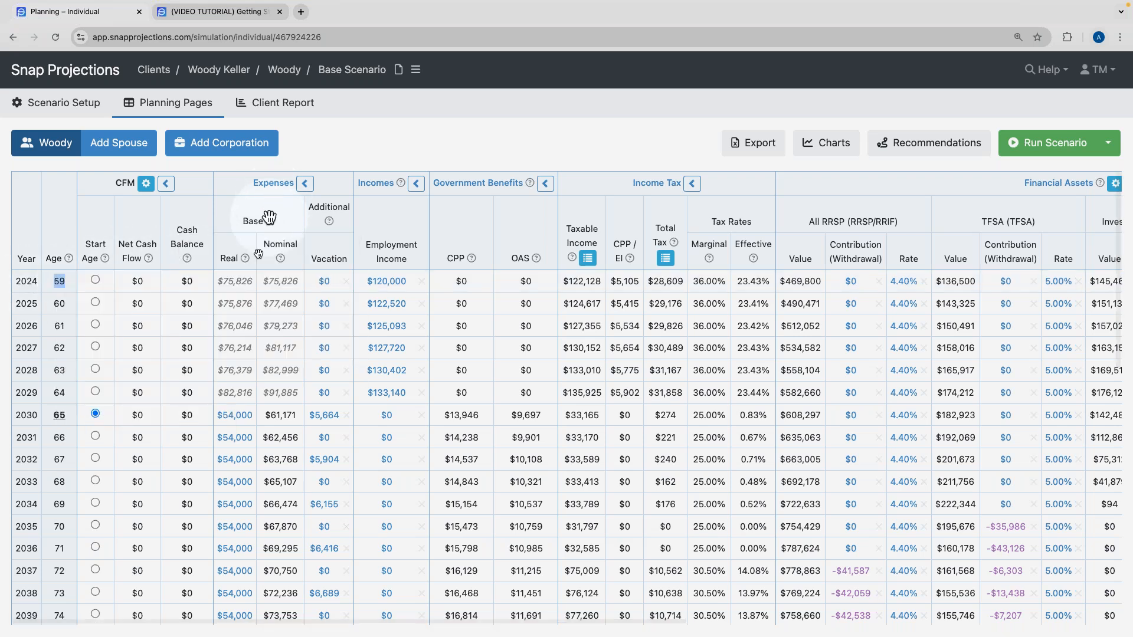
click(236, 283)
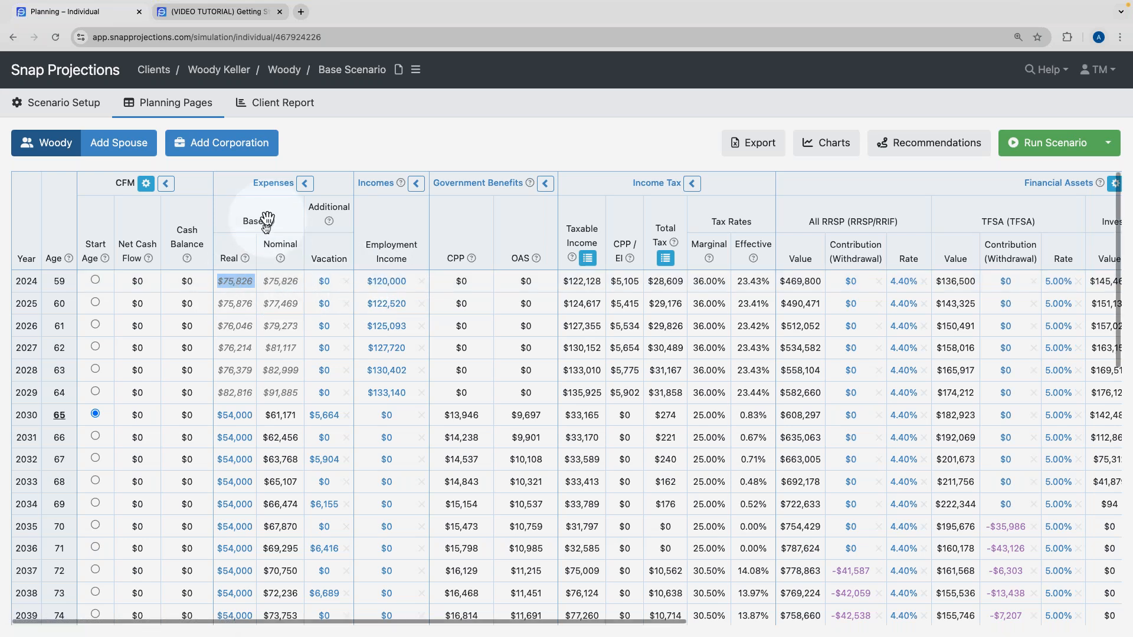
mouse_move(271, 223)
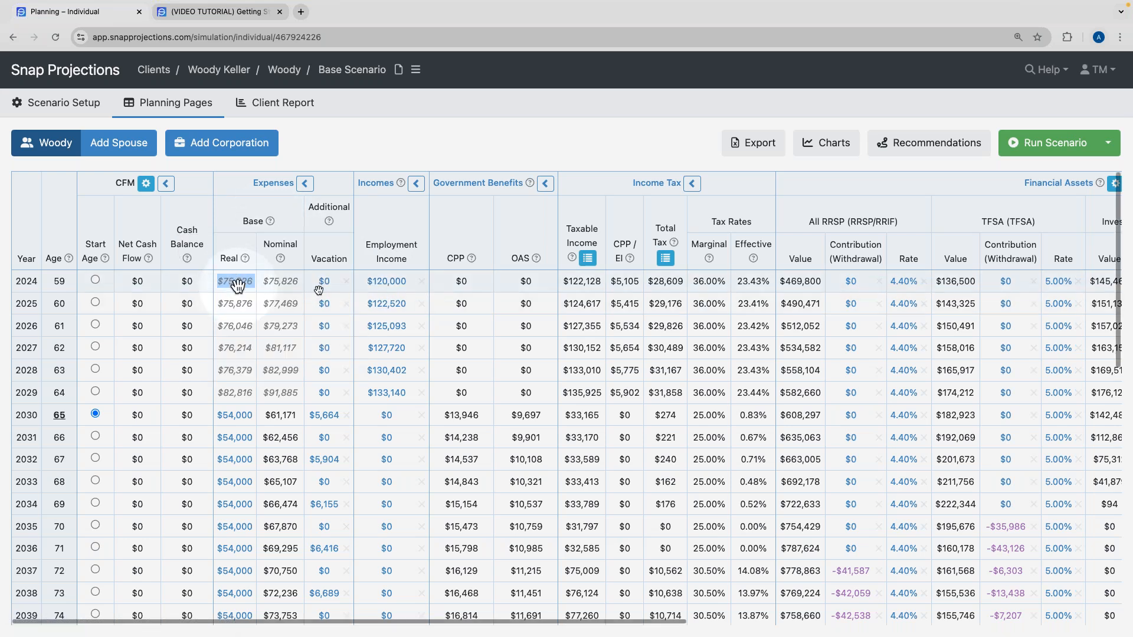
click(273, 285)
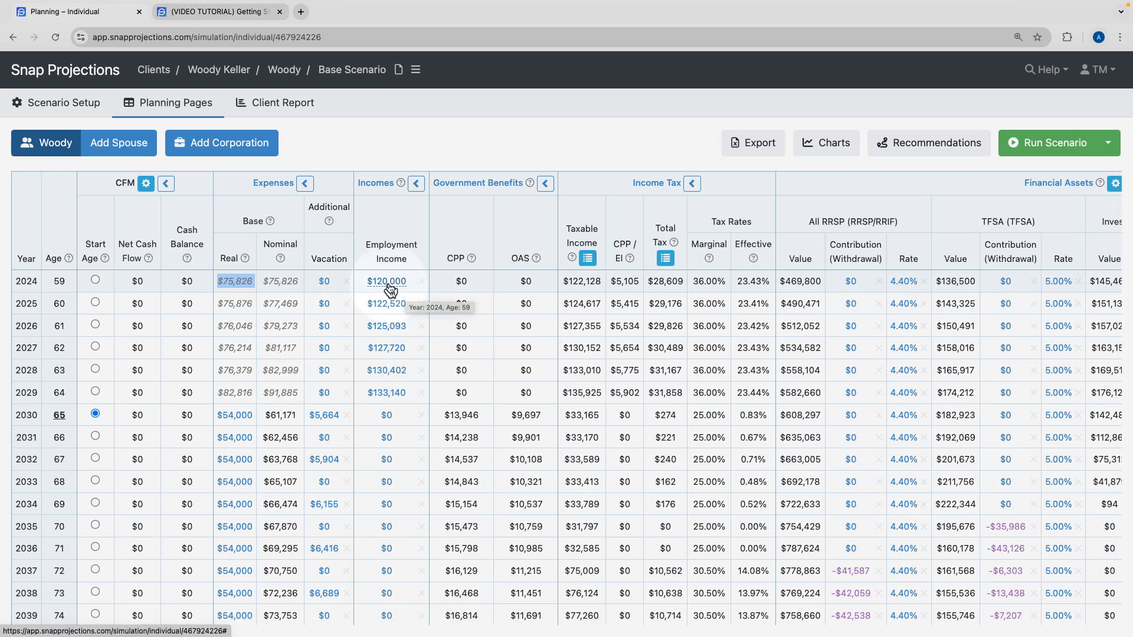
scroll(390, 289, right, 1)
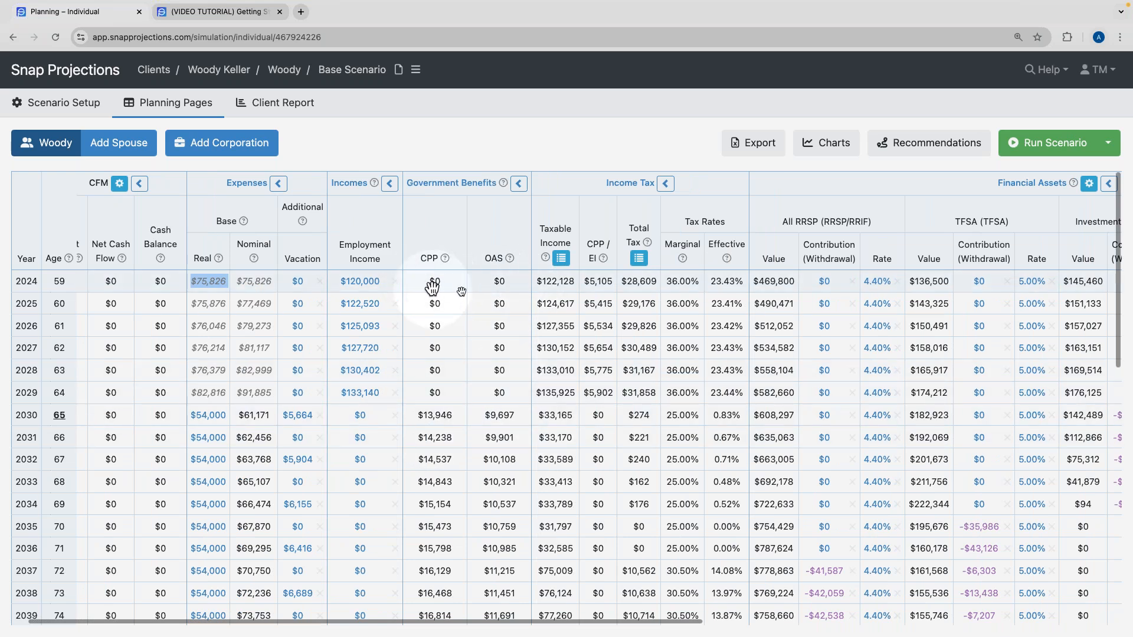
scroll(519, 293, right, 4)
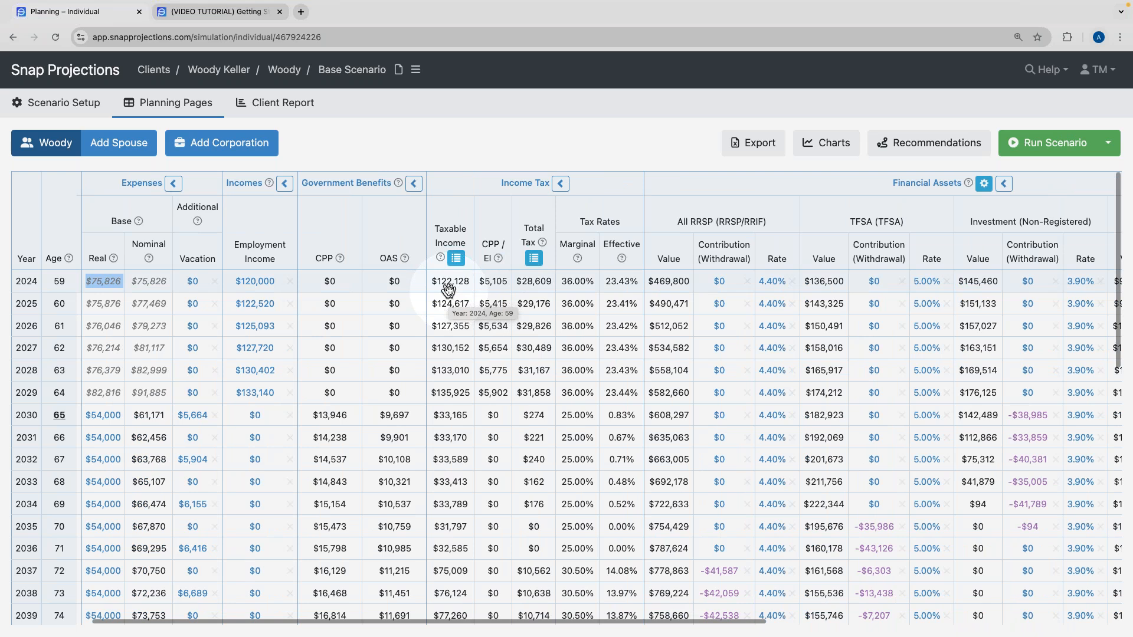
click(493, 285)
double_click(493, 284)
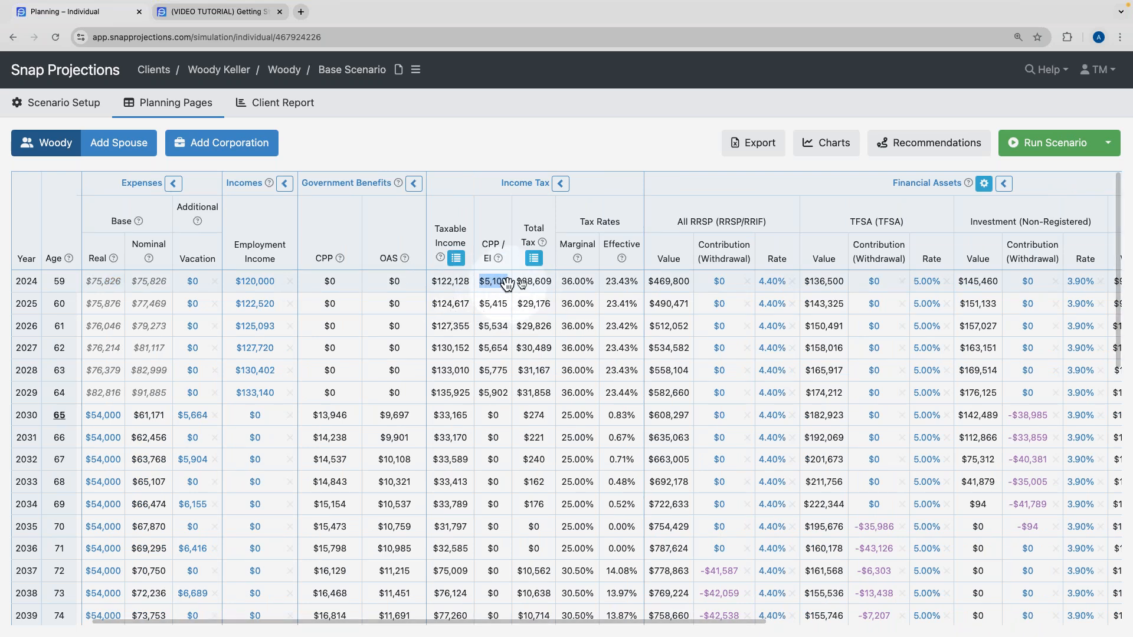
double_click(534, 283)
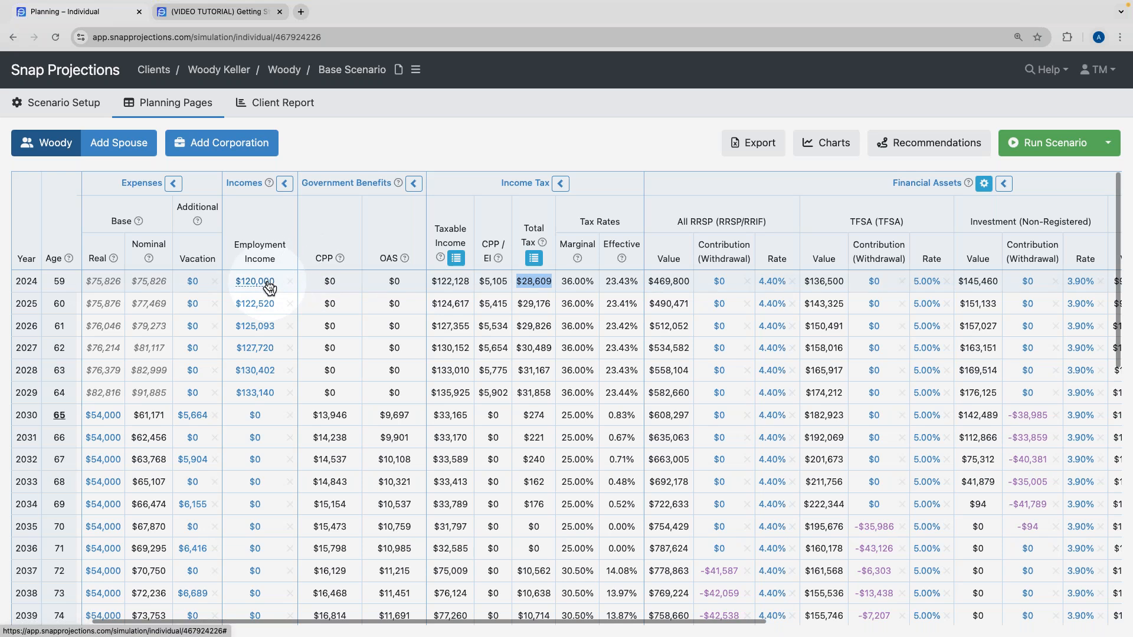
scroll(555, 286, right, 3)
scroll(458, 233, left, 1)
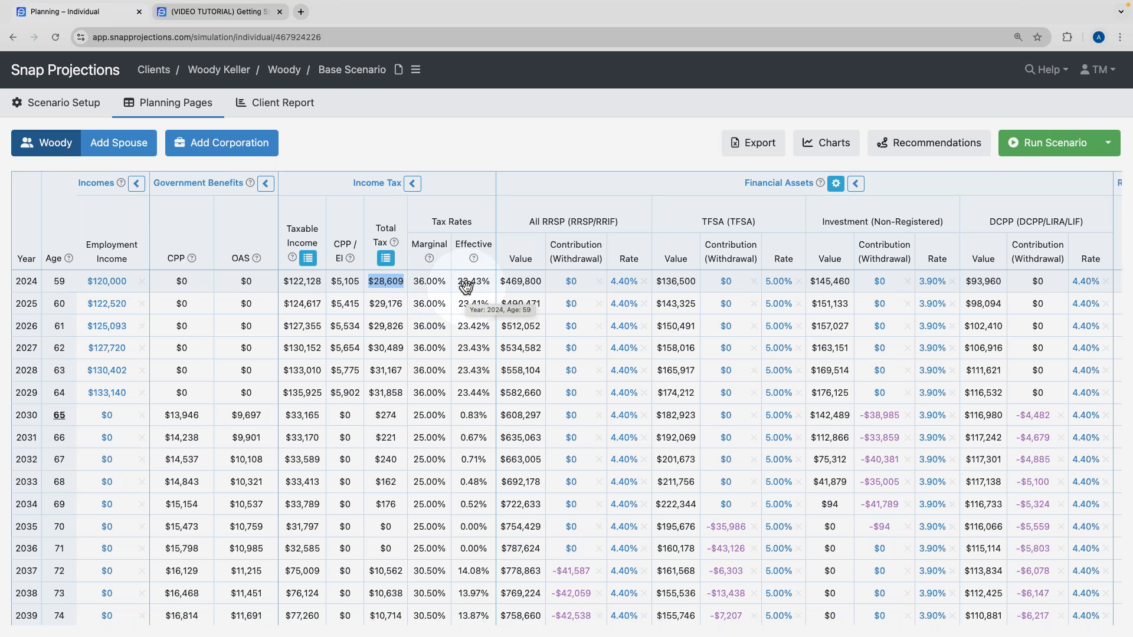
scroll(466, 286, right, 5)
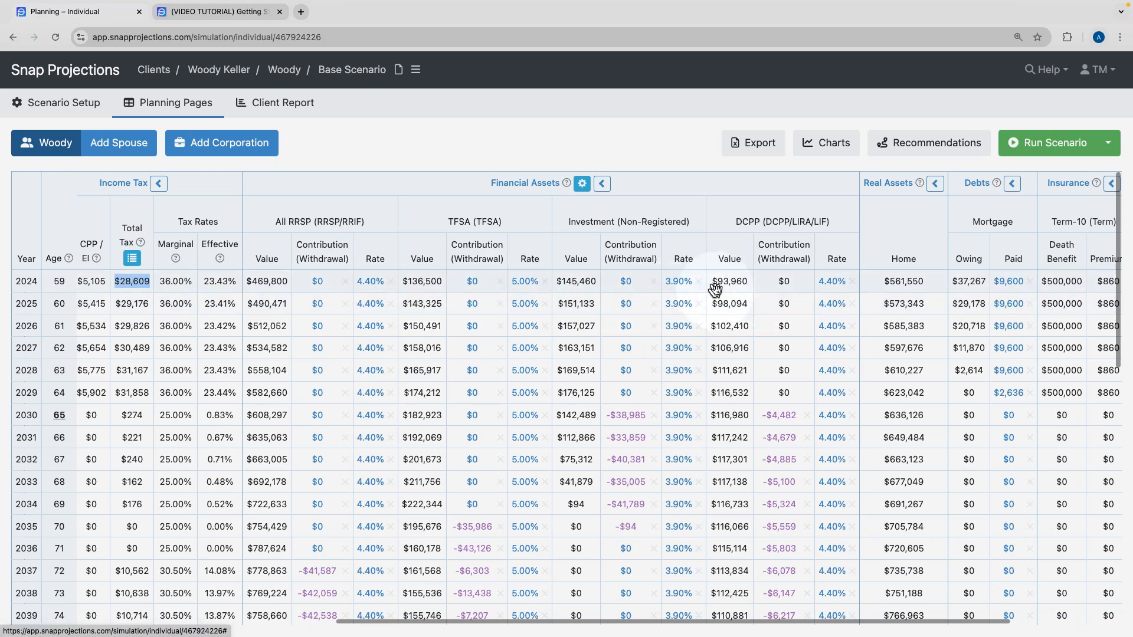
scroll(715, 289, right, 5)
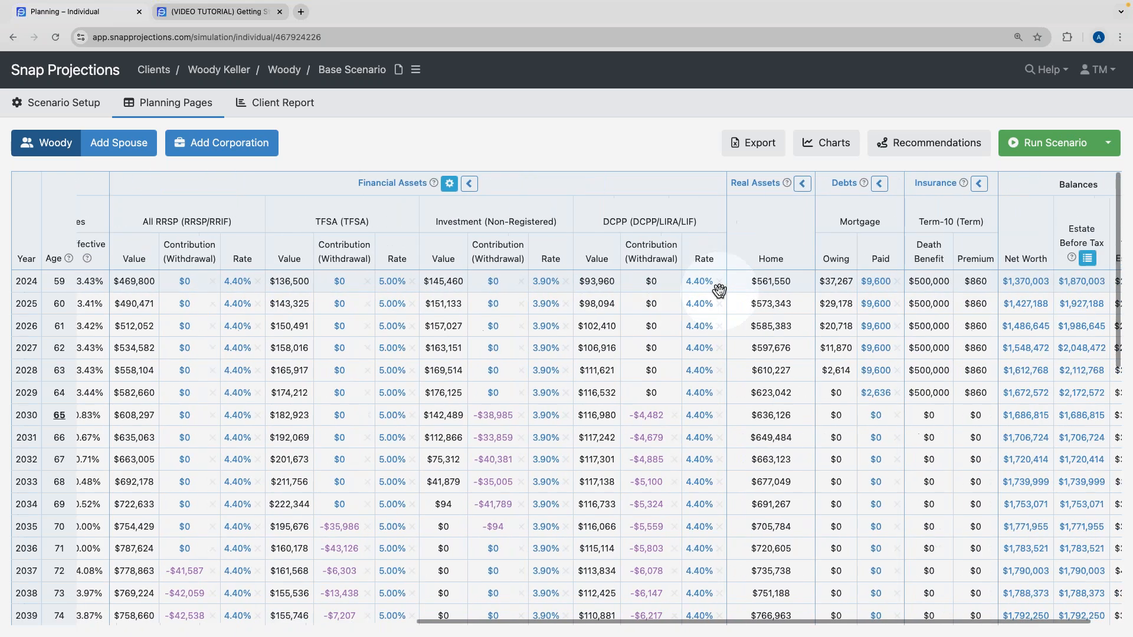
scroll(719, 289, right, 1)
scroll(718, 235, right, 1)
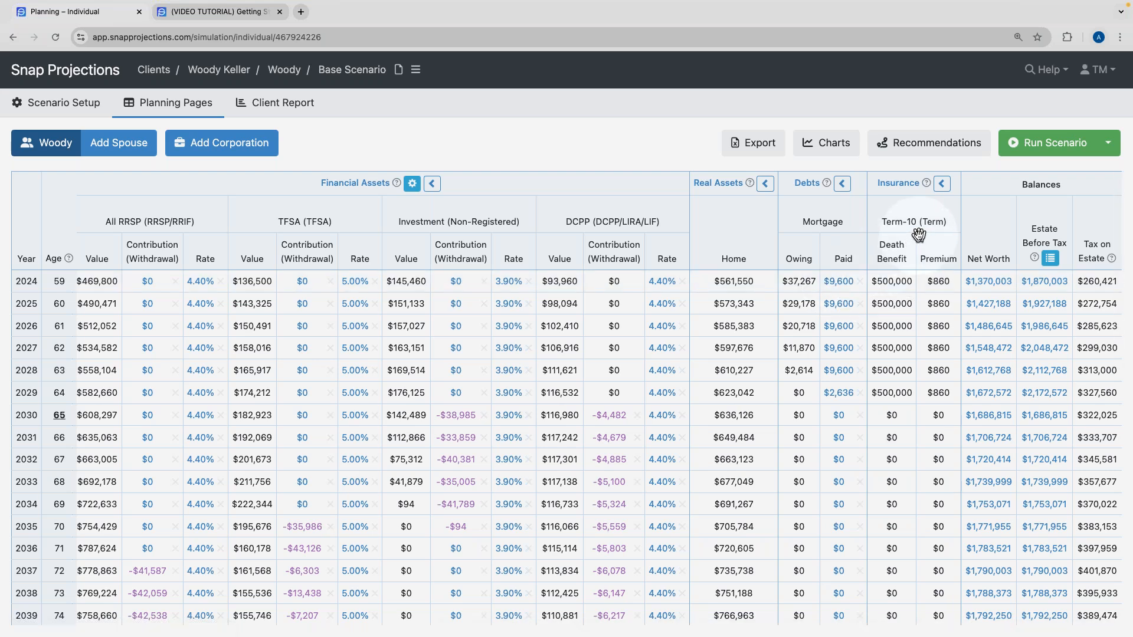
click(940, 283)
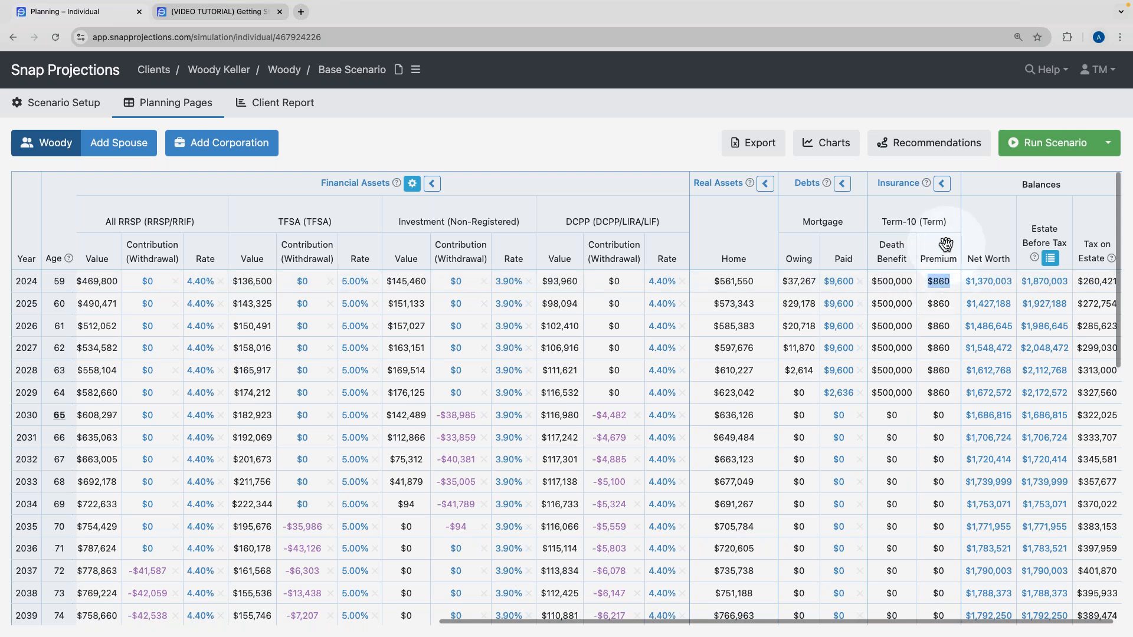
click(947, 244)
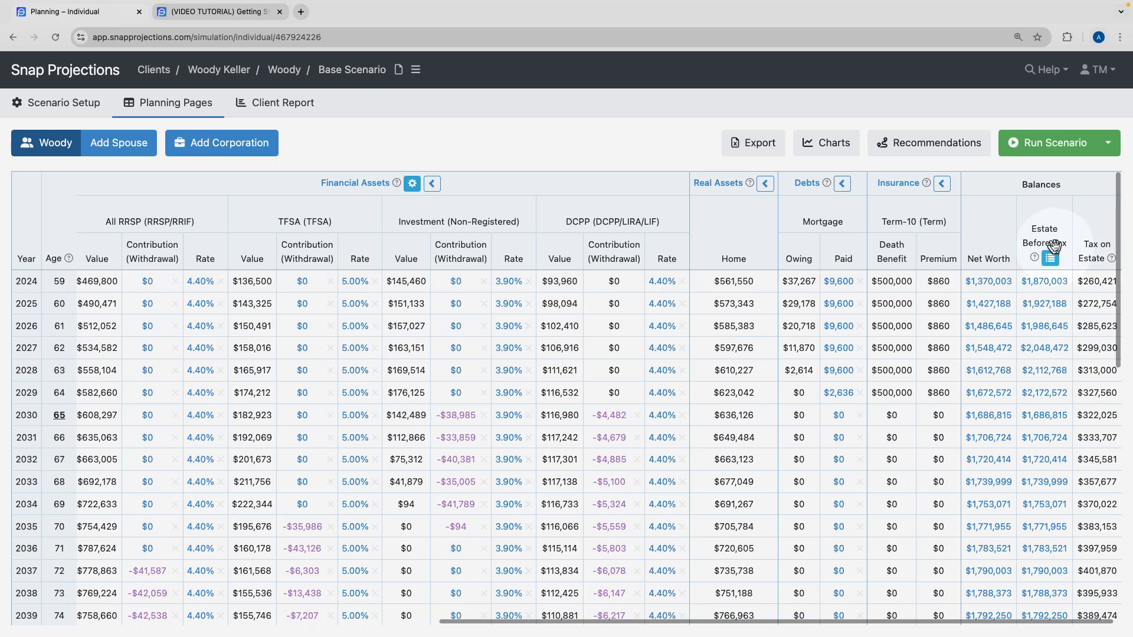
scroll(1054, 244, left, 10)
scroll(920, 289, left, 6)
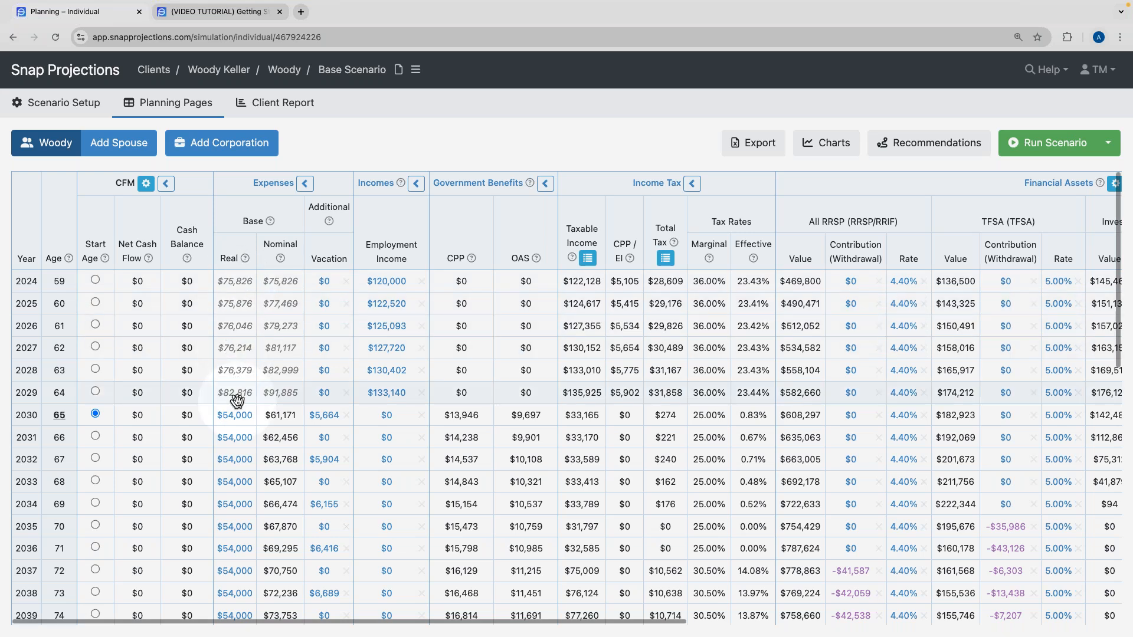
scroll(235, 400, down, 1)
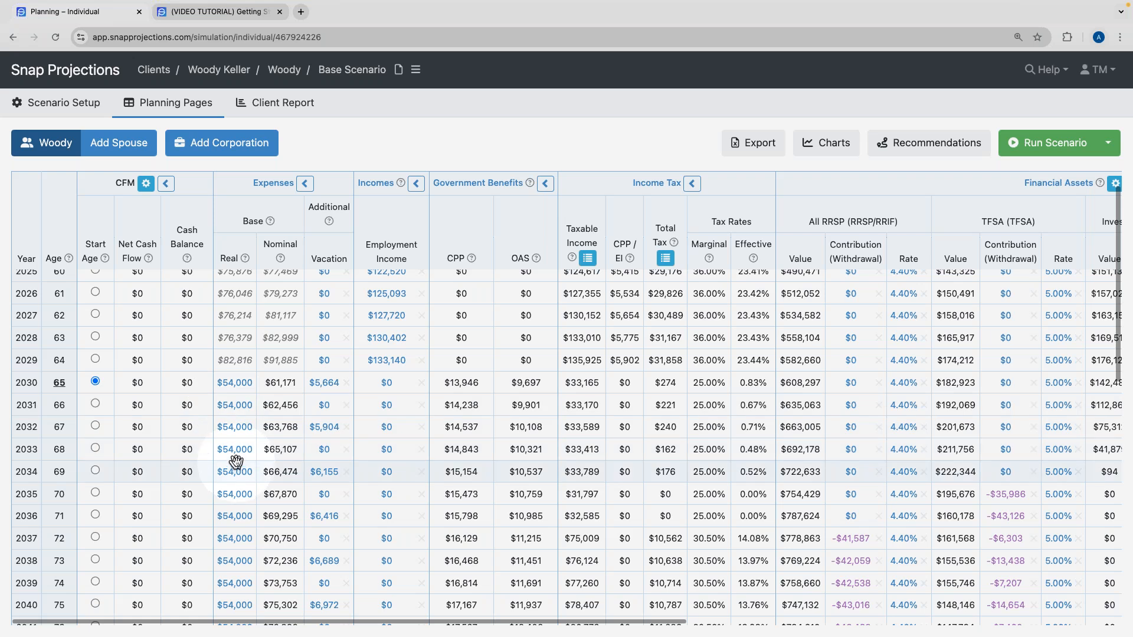
scroll(236, 461, up, 1)
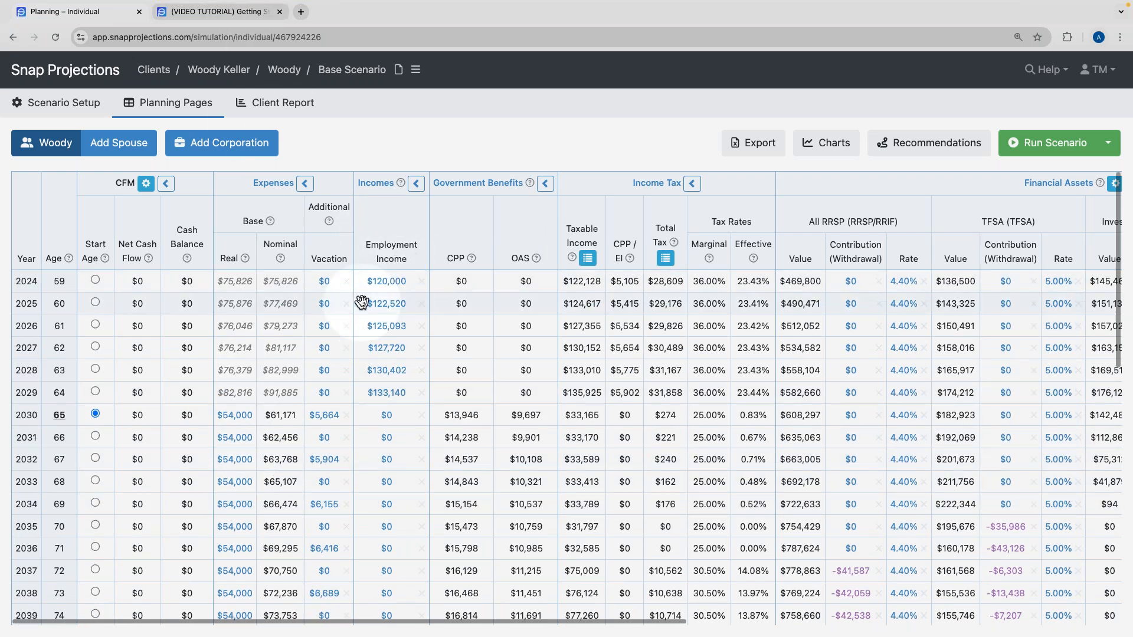
scroll(364, 302, right, 5)
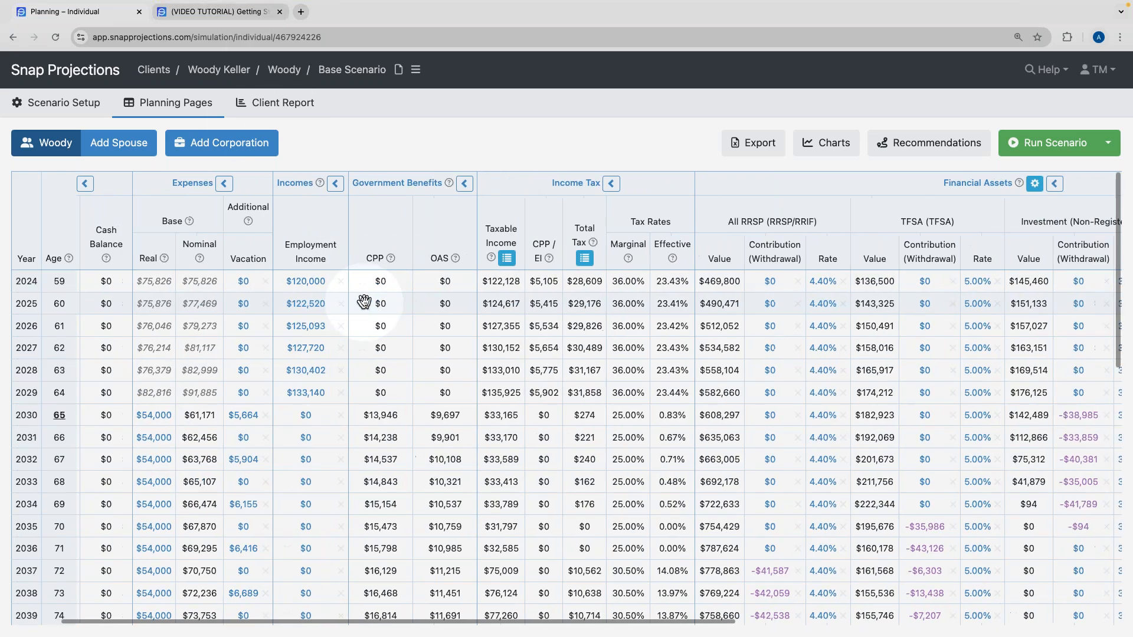
scroll(364, 303, right, 5)
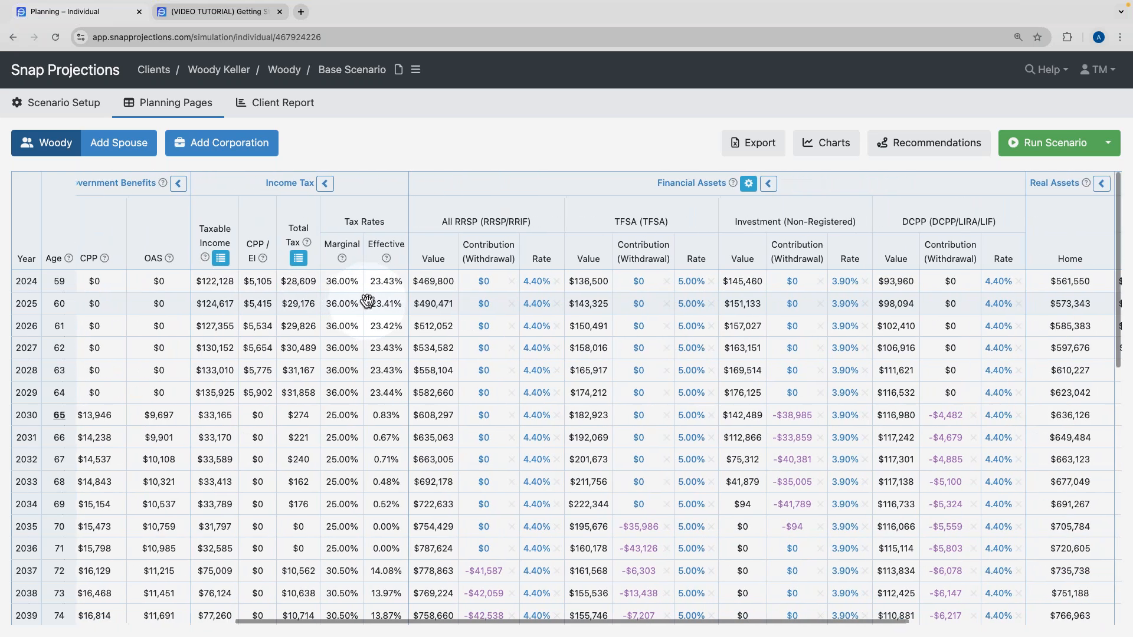
scroll(364, 302, right, 3)
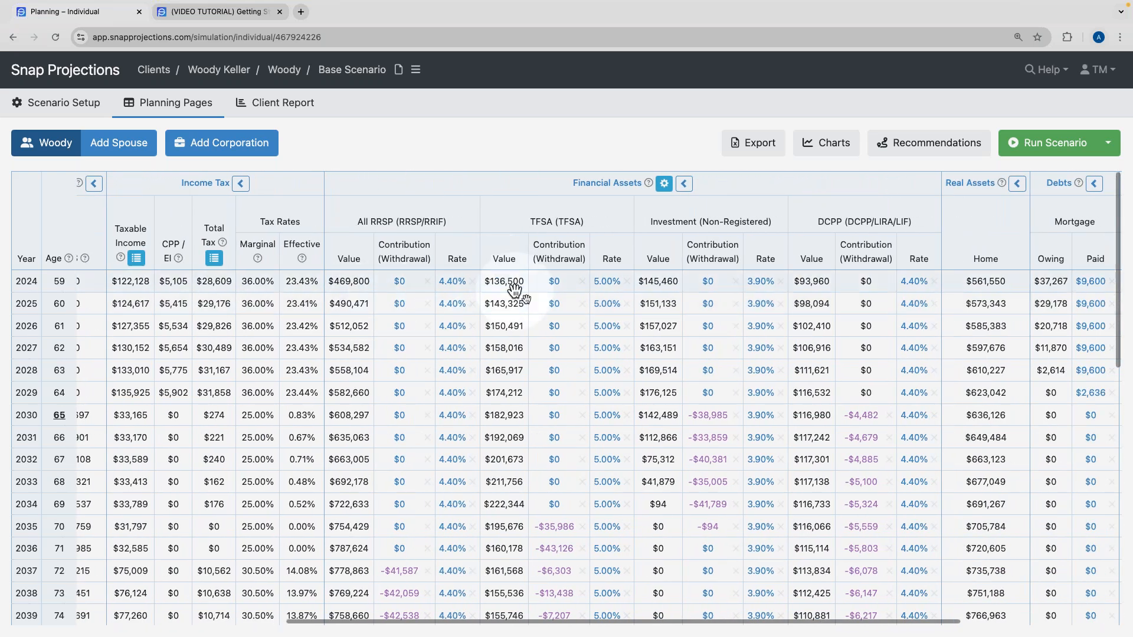
scroll(531, 302, right, 1)
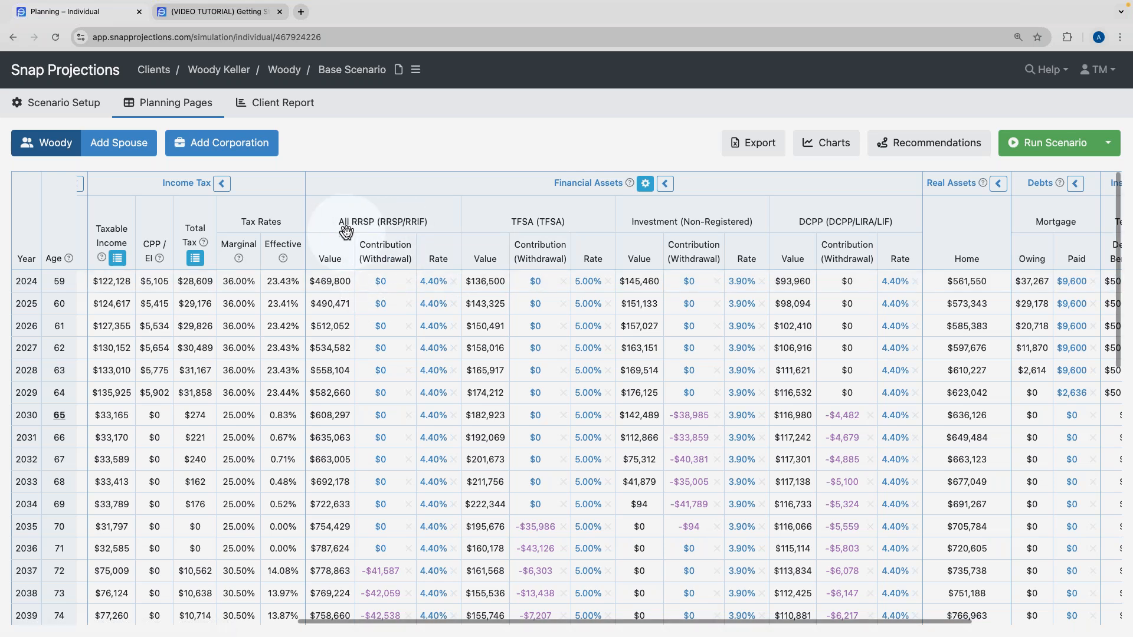
Enter a $15,000 RRSP contribution for 2024, copied down through age 64.
click(384, 289)
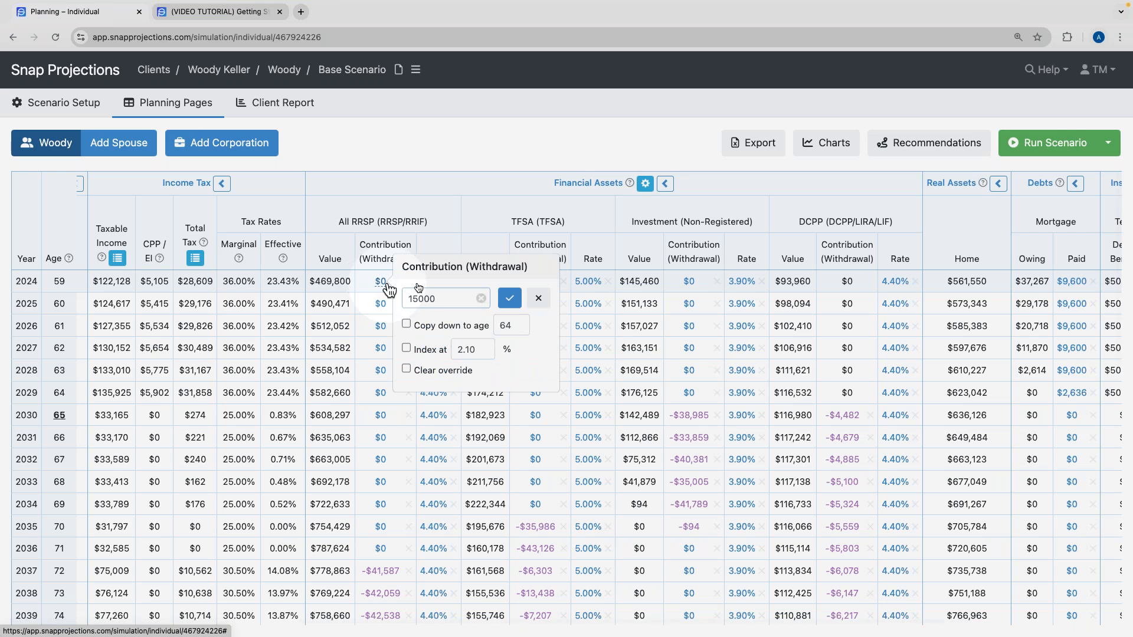
click(407, 325)
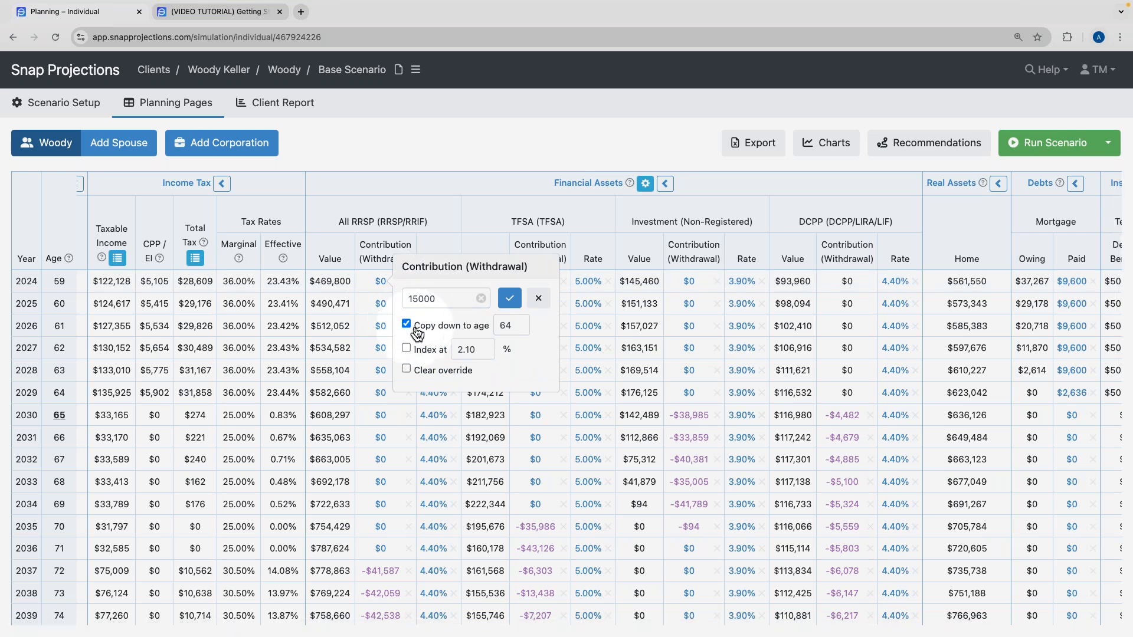
click(509, 299)
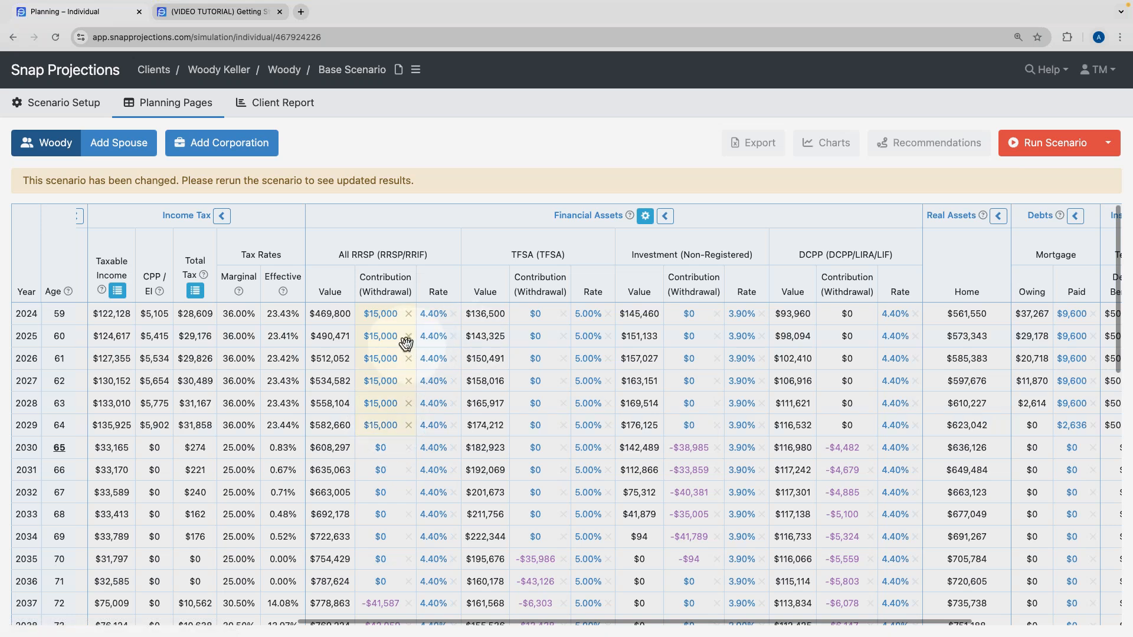
Enter a $7,000 TFSA contribution for 2024, copied down through age 64.
click(535, 316)
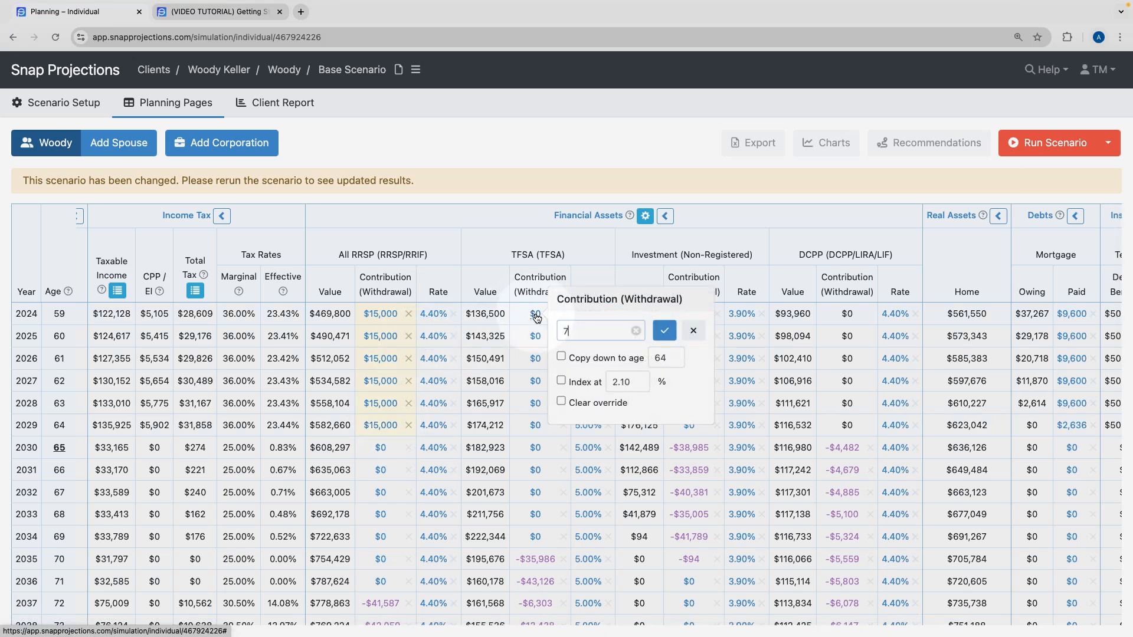
click(562, 358)
click(667, 358)
click(665, 331)
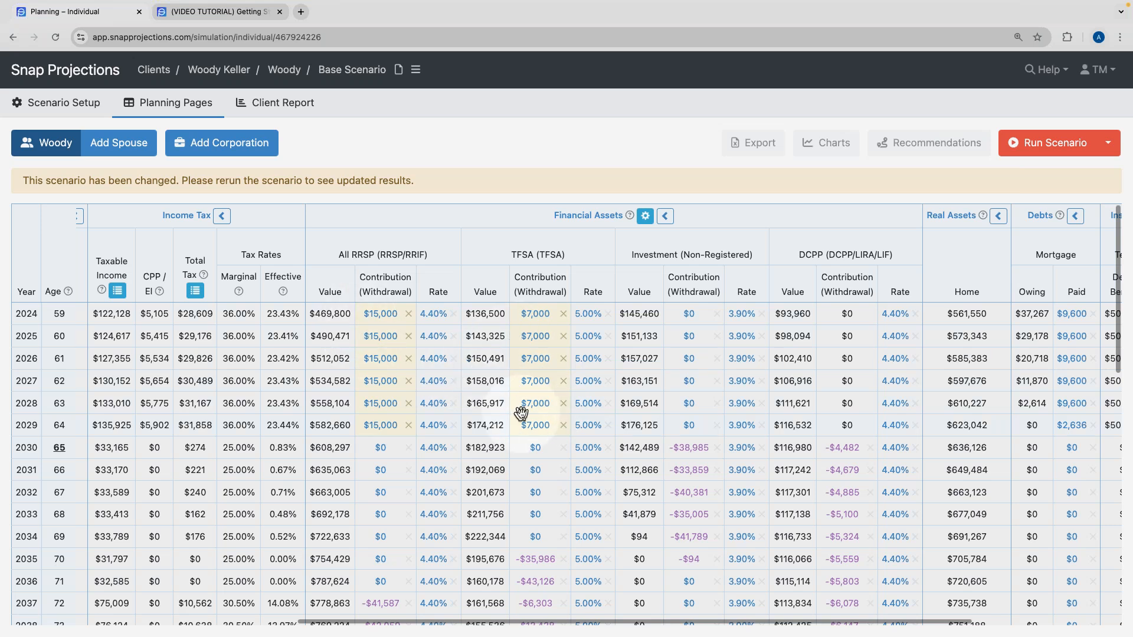
mouse_move(521, 413)
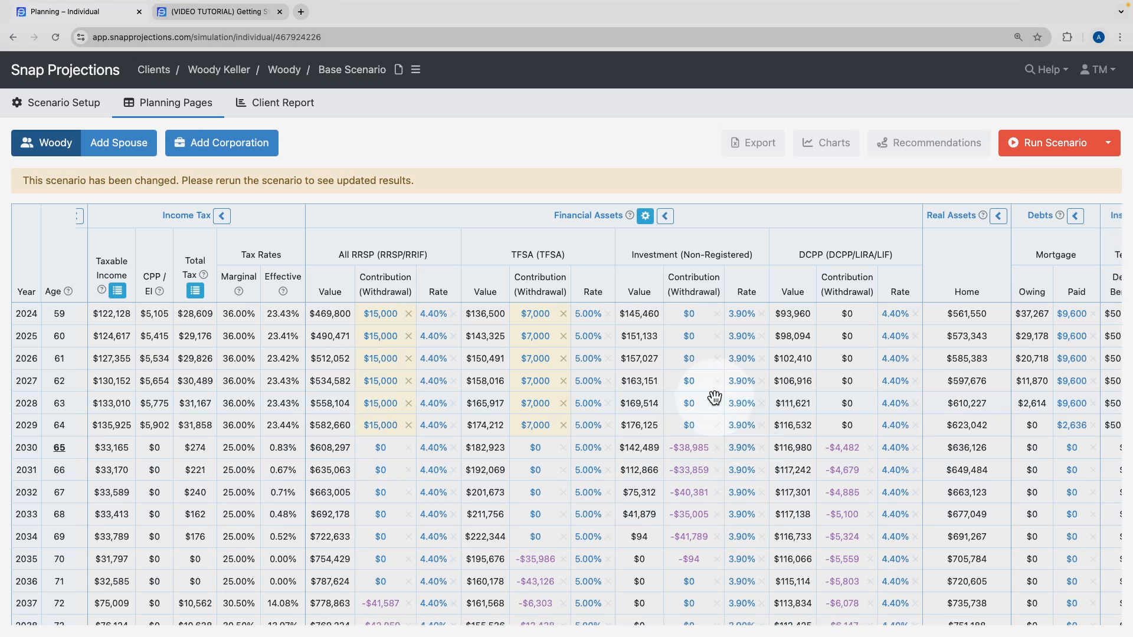
click(1037, 150)
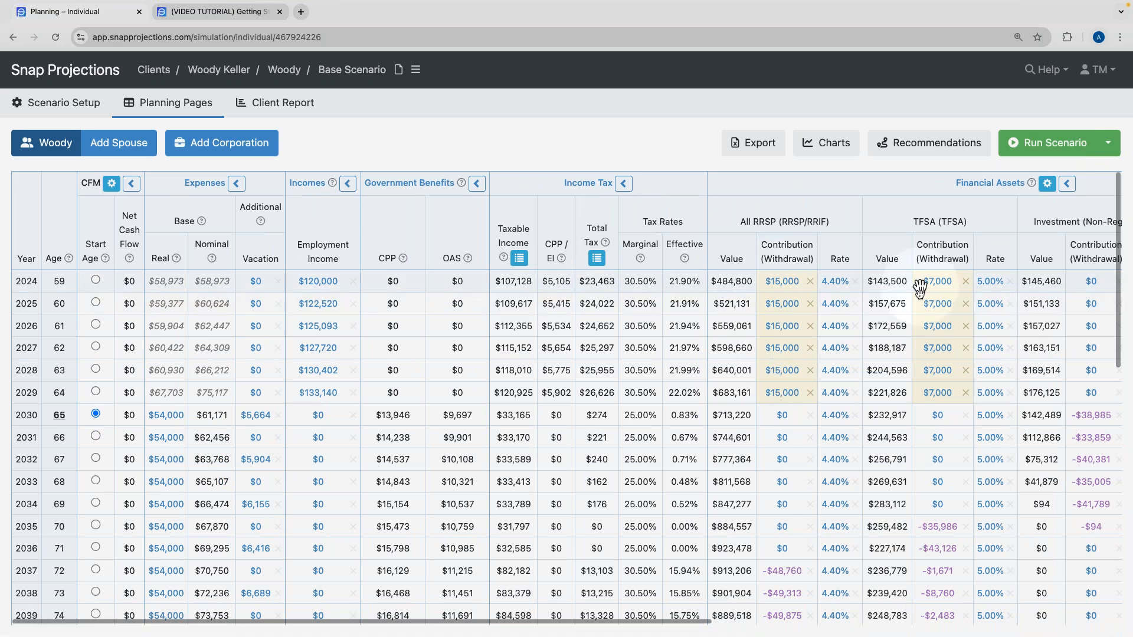
scroll(919, 384, right, 2)
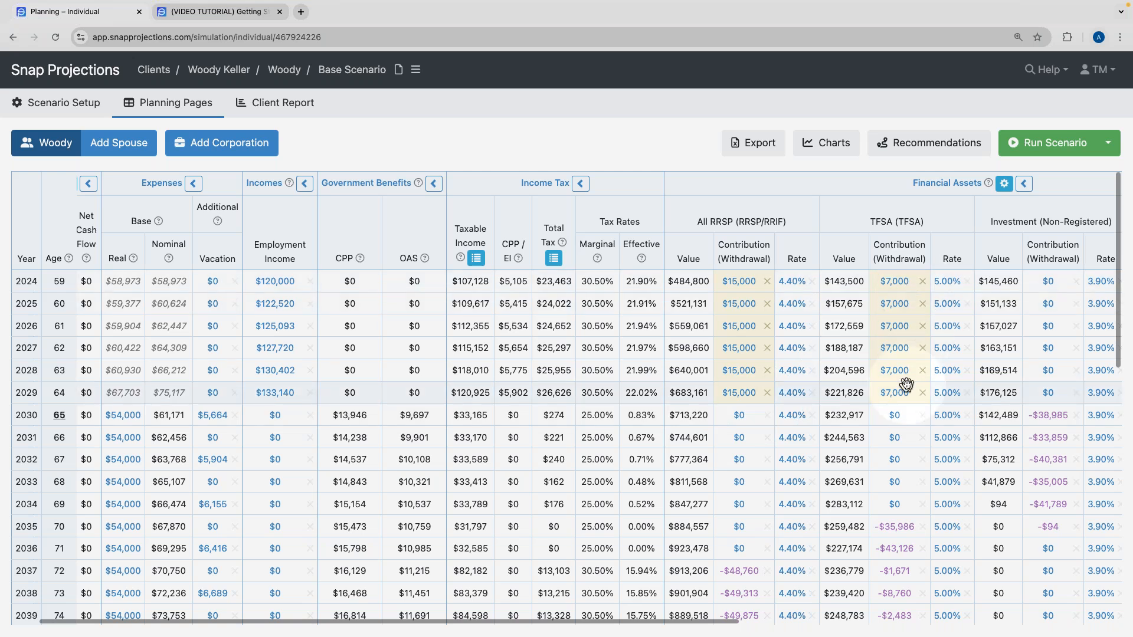
scroll(906, 382, left, 2)
click(168, 282)
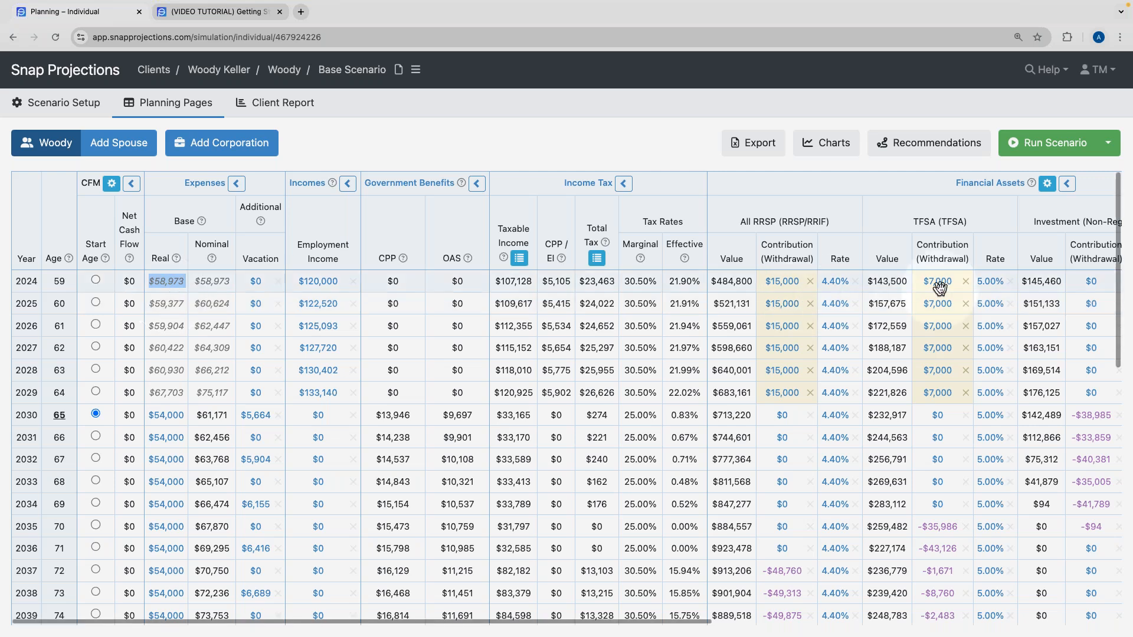
mouse_move(938, 290)
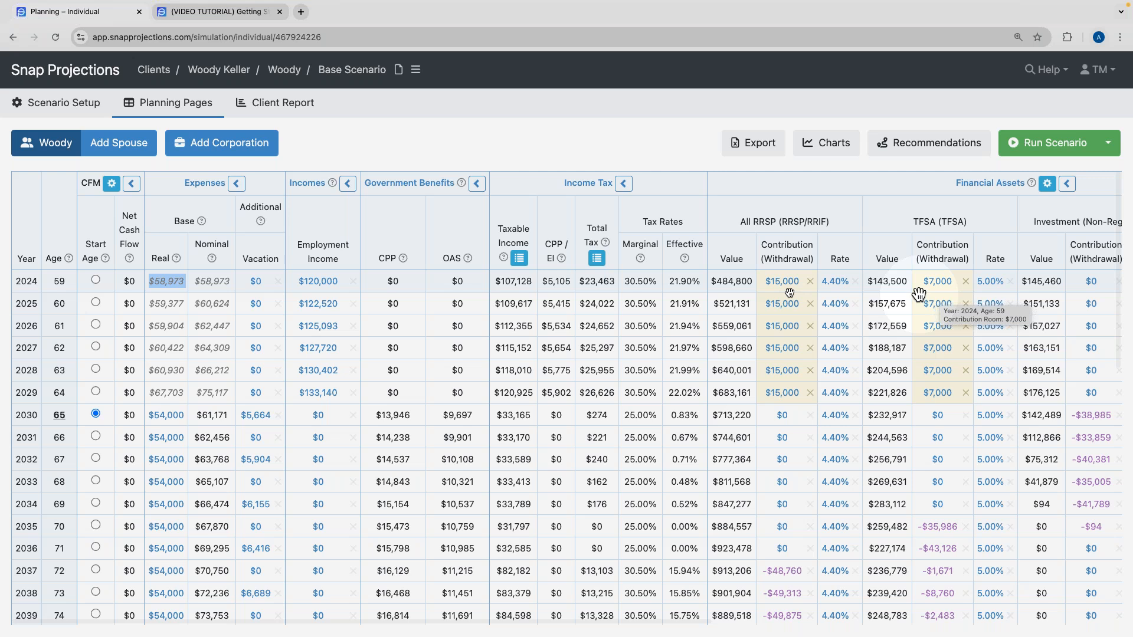
click(67, 236)
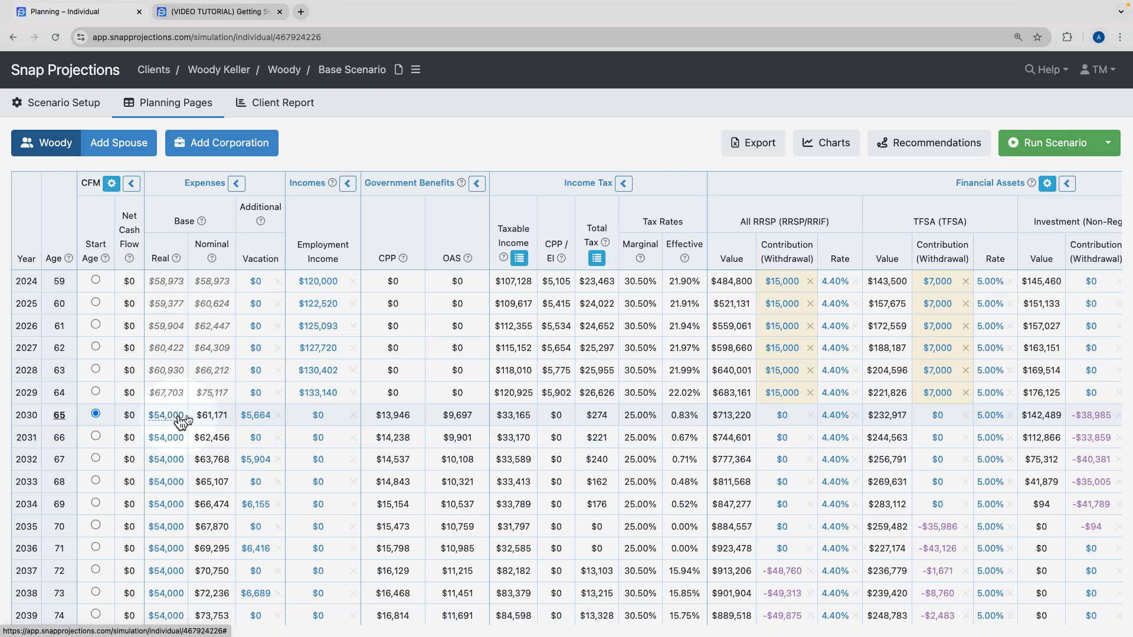
click(212, 416)
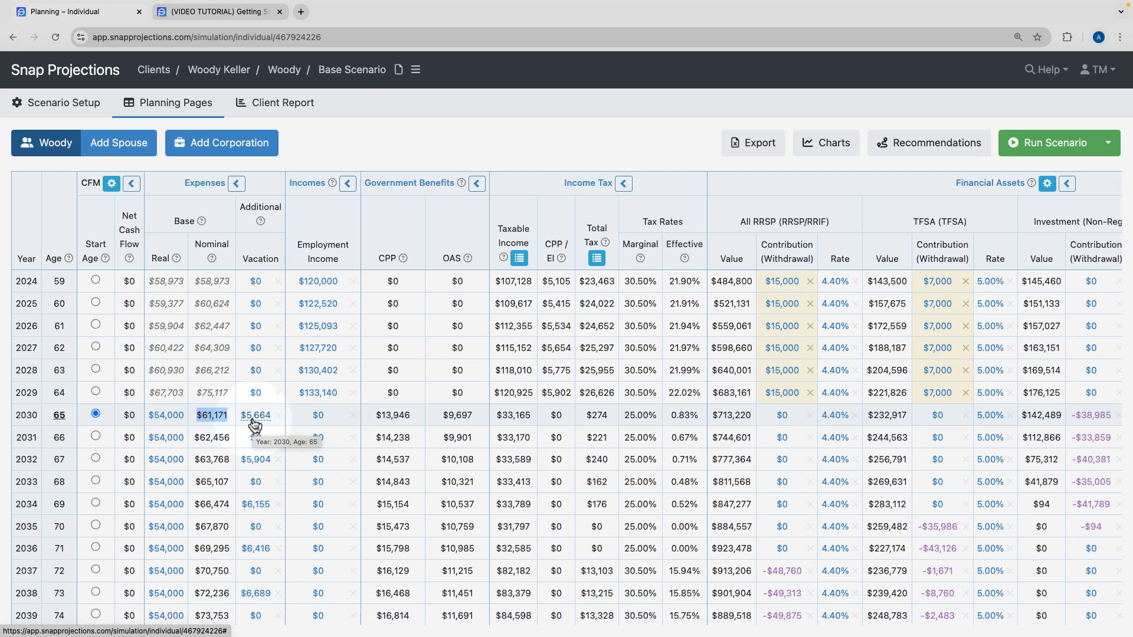
click(307, 228)
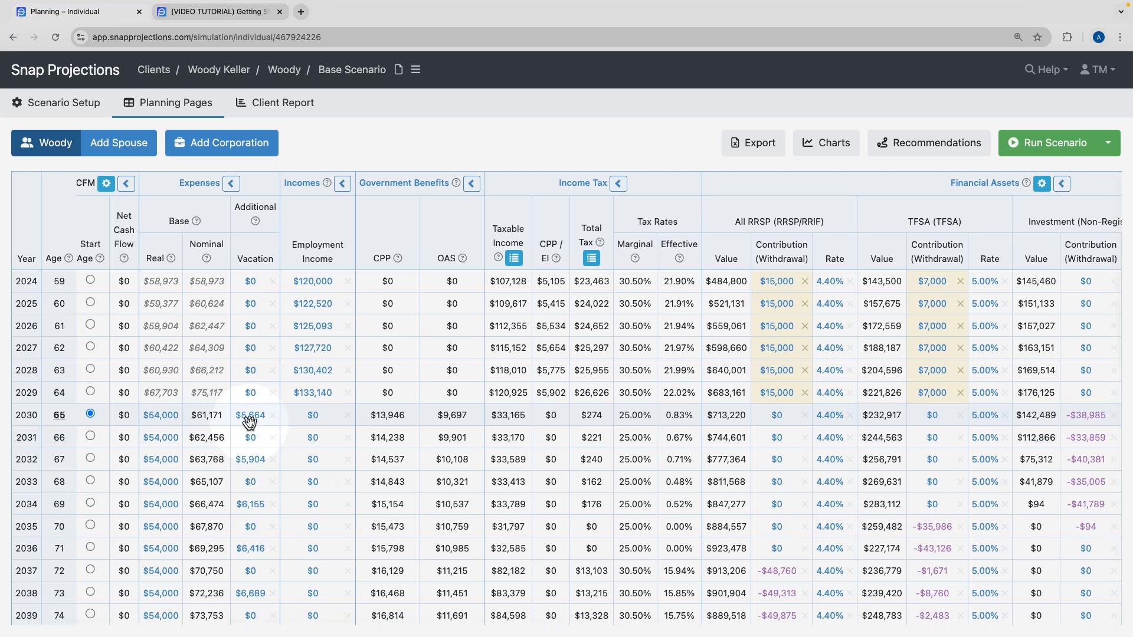
scroll(249, 421, right, 3)
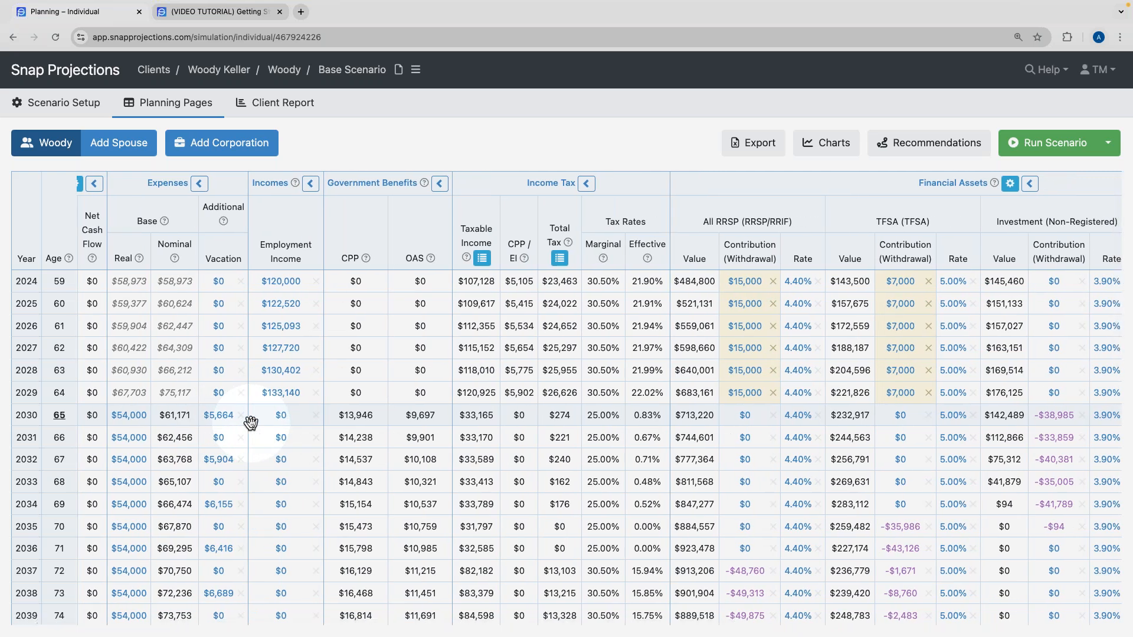
scroll(295, 423, right, 1)
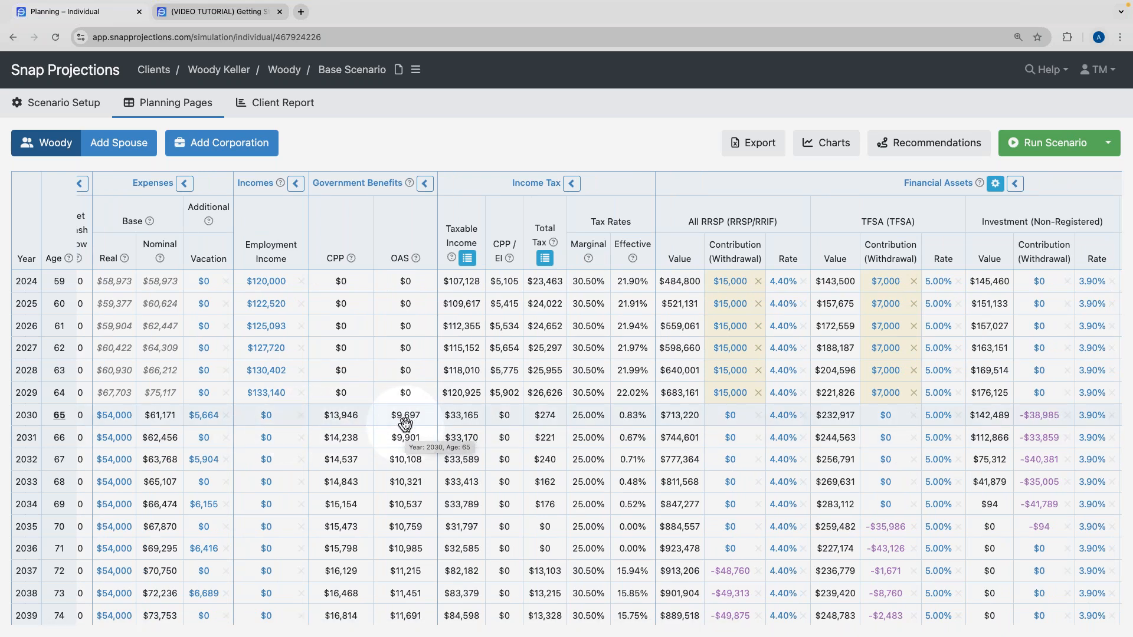
scroll(405, 423, right, 10)
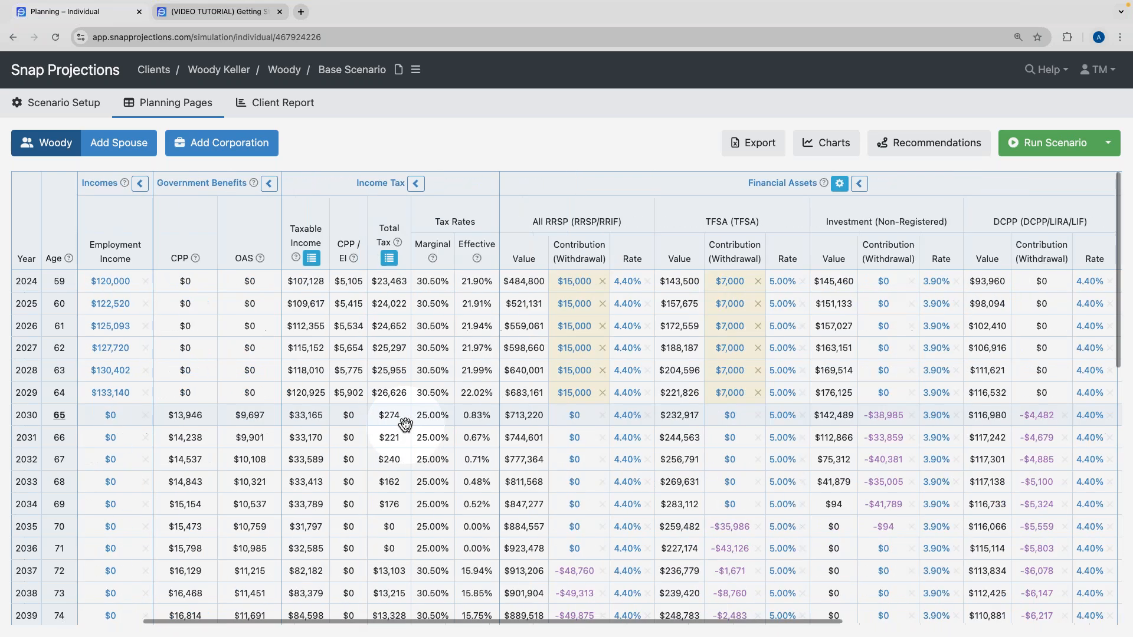
scroll(404, 423, right, 2)
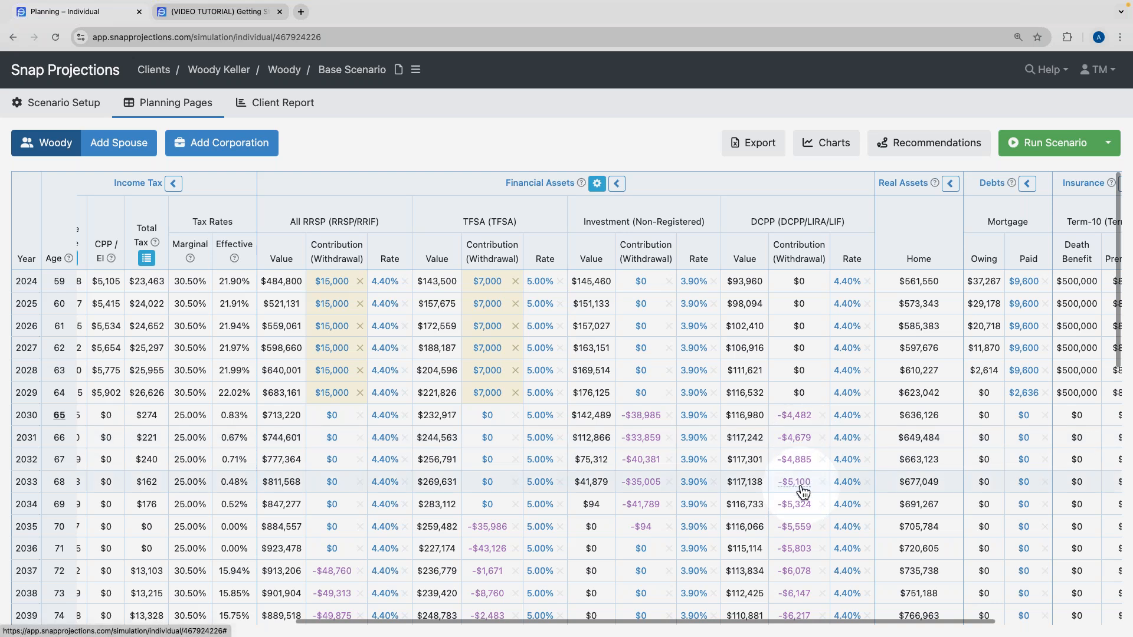
mouse_move(801, 491)
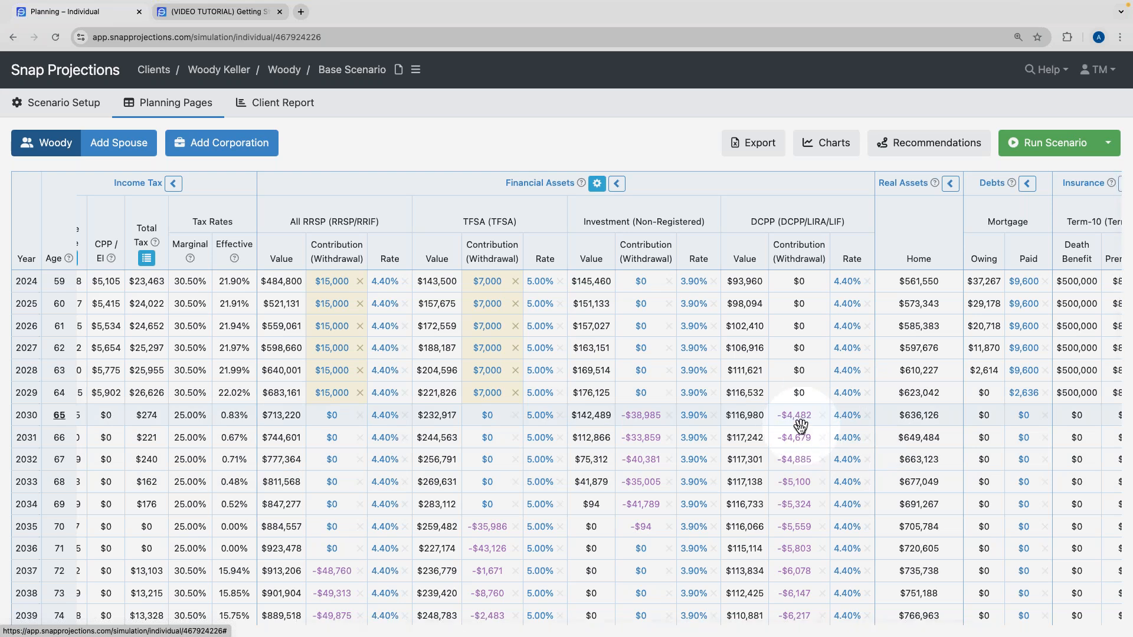
mouse_move(801, 438)
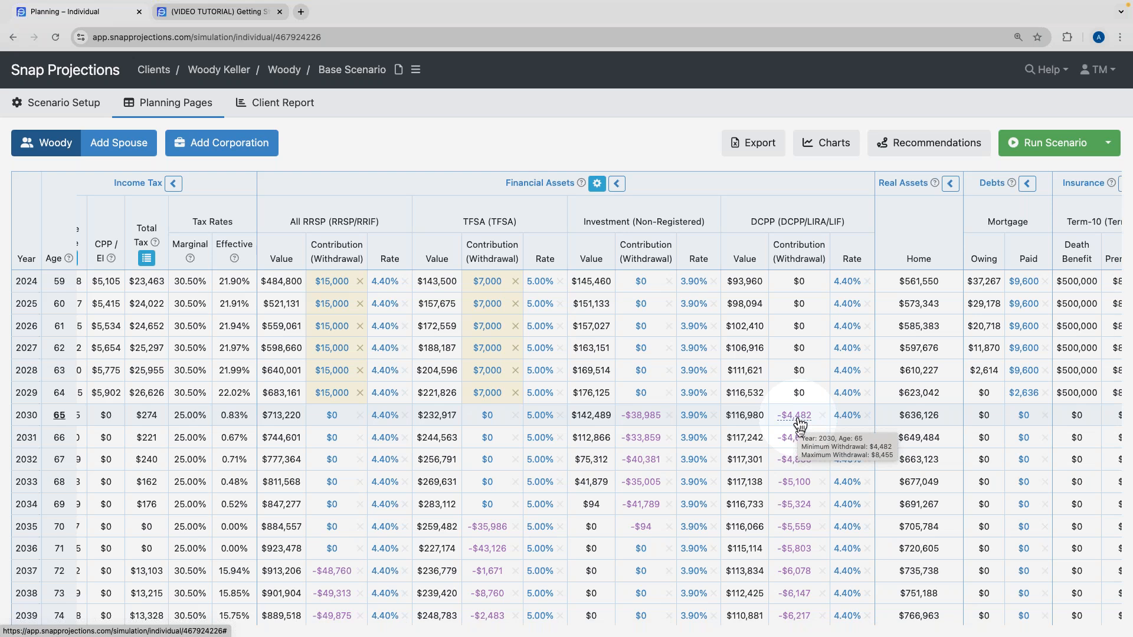
mouse_move(790, 459)
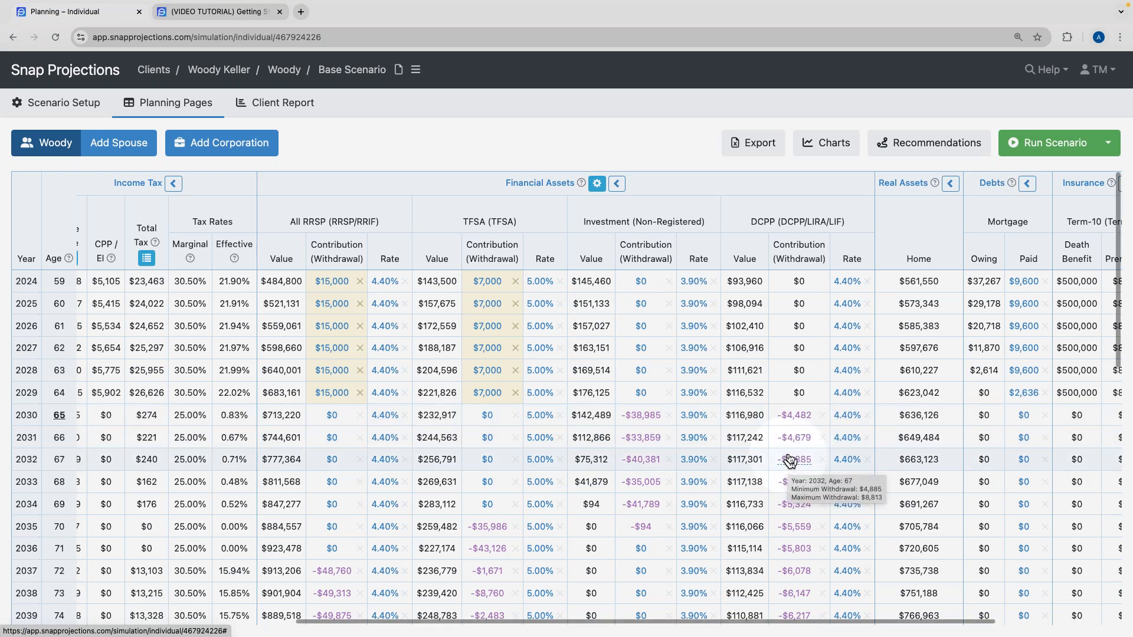
scroll(790, 459, left, 10)
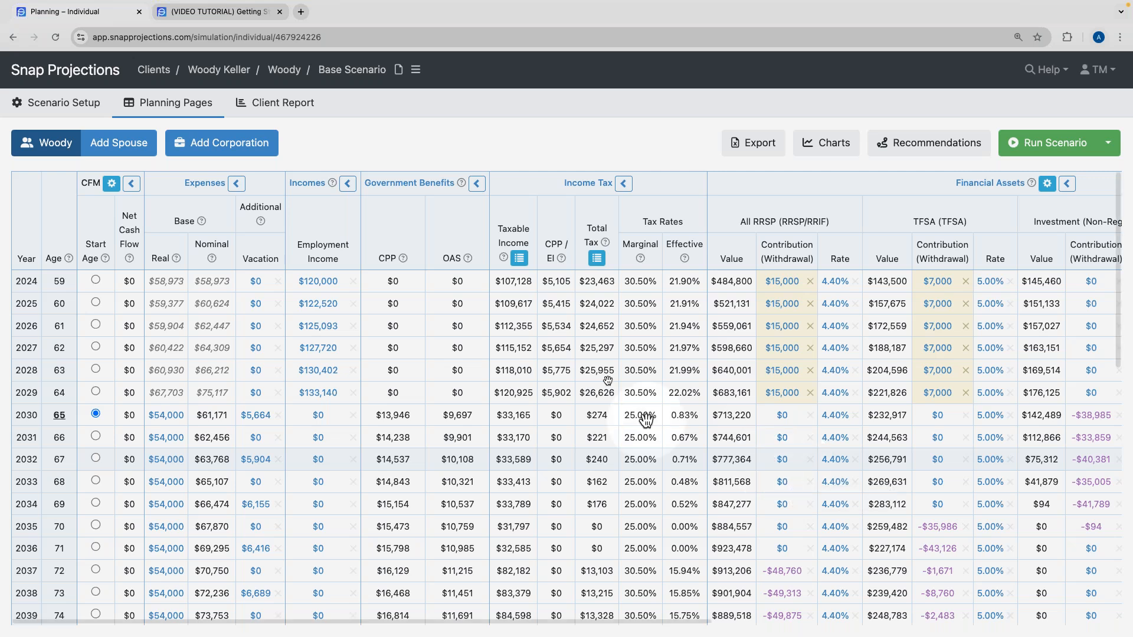
Check age-100 RRSP $111,524, TFSA $288,202, DCPP $13,902, then collapse Financial Assets to totals.
scroll(64, 481, down, 10)
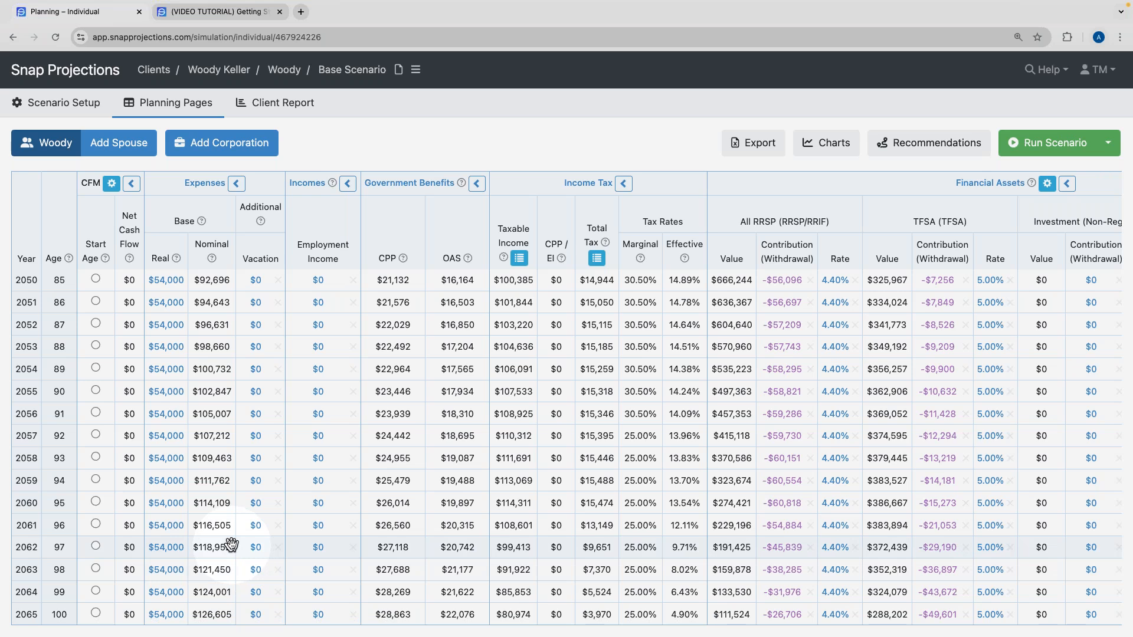
scroll(230, 544, right, 8)
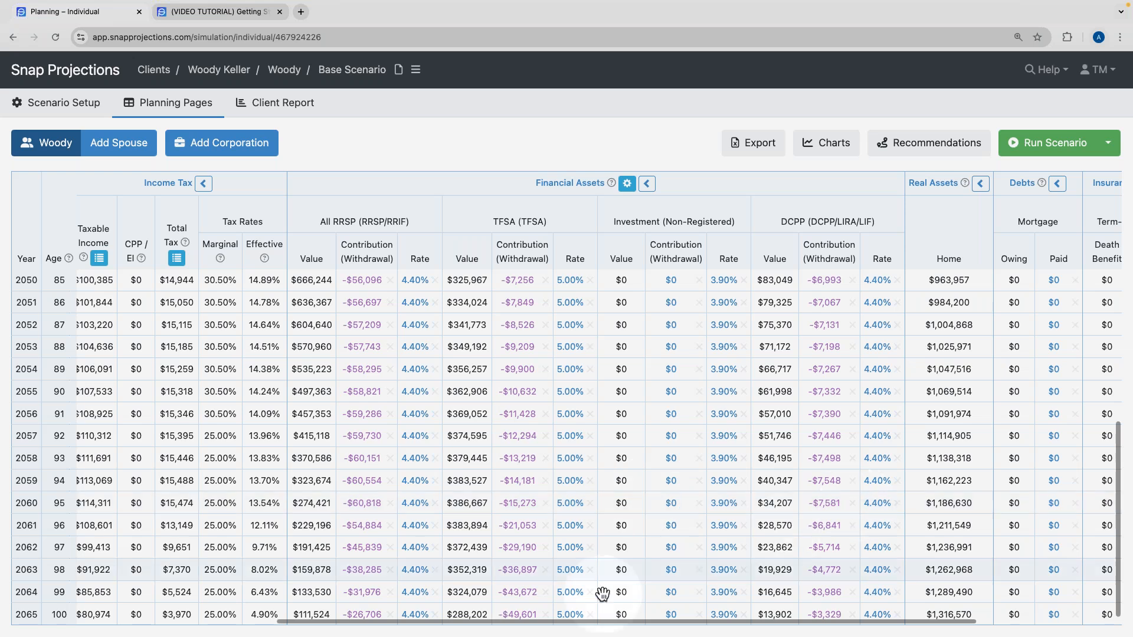
double_click(307, 615)
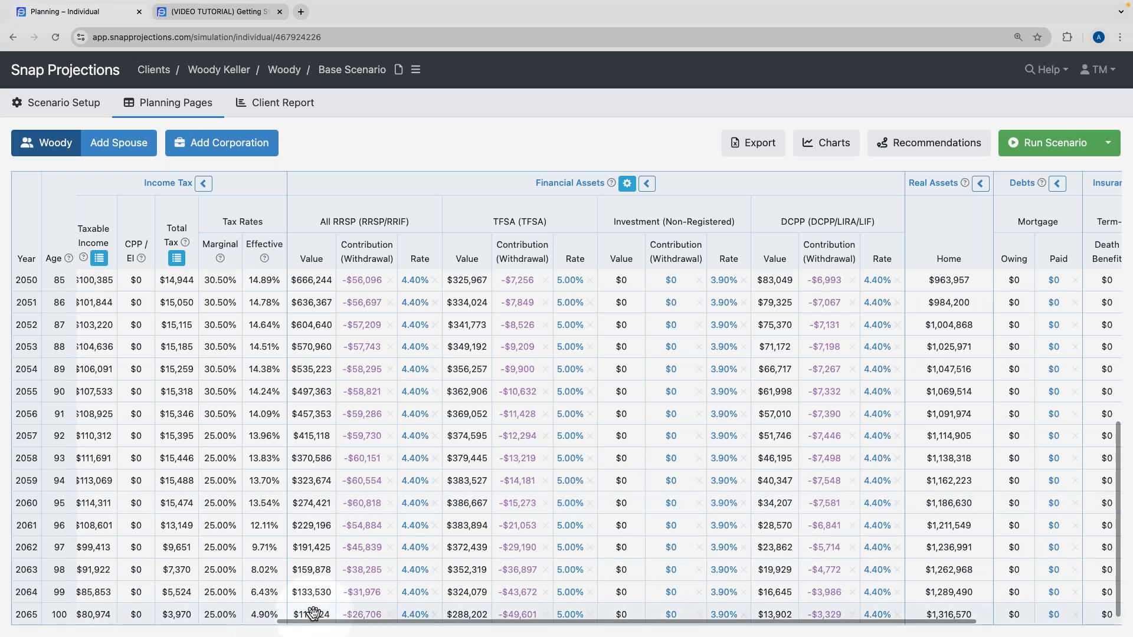
double_click(466, 614)
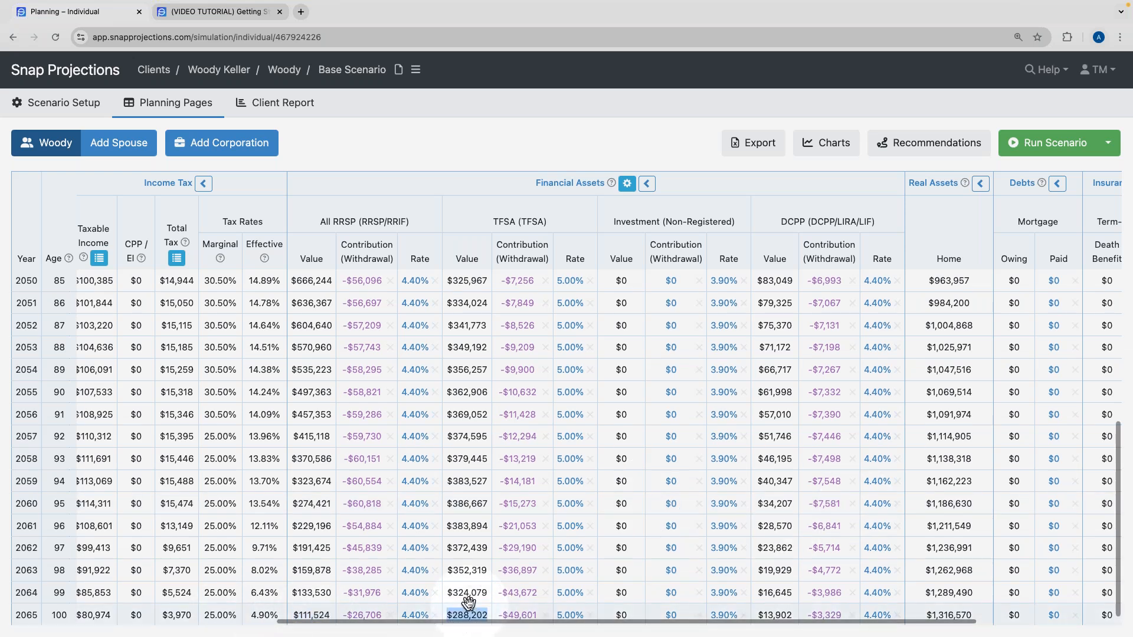
double_click(770, 613)
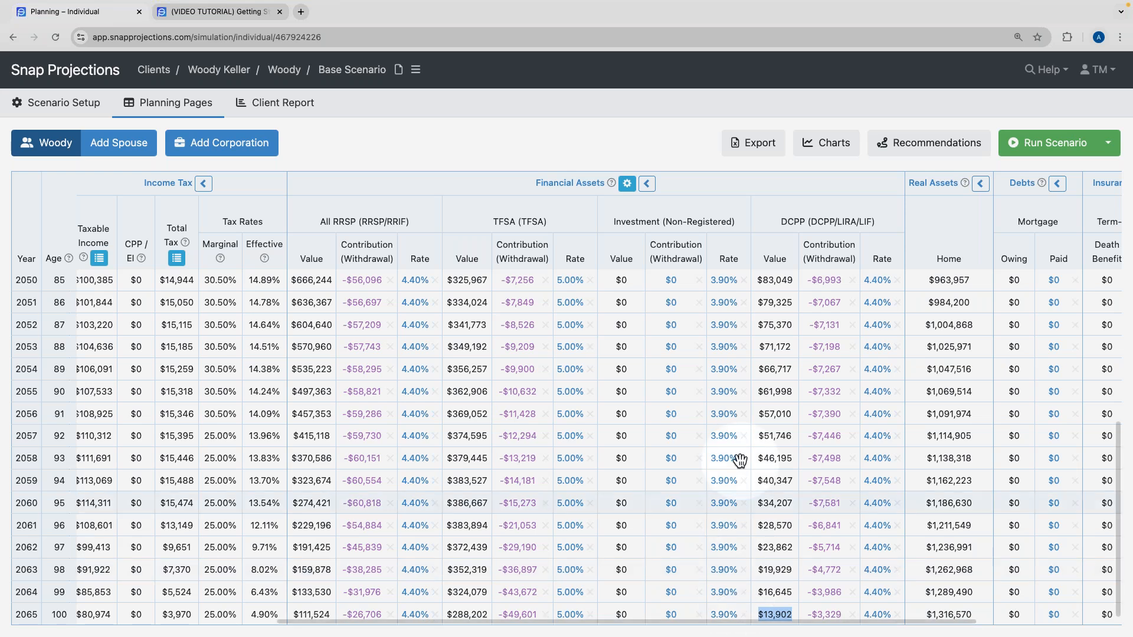
click(647, 184)
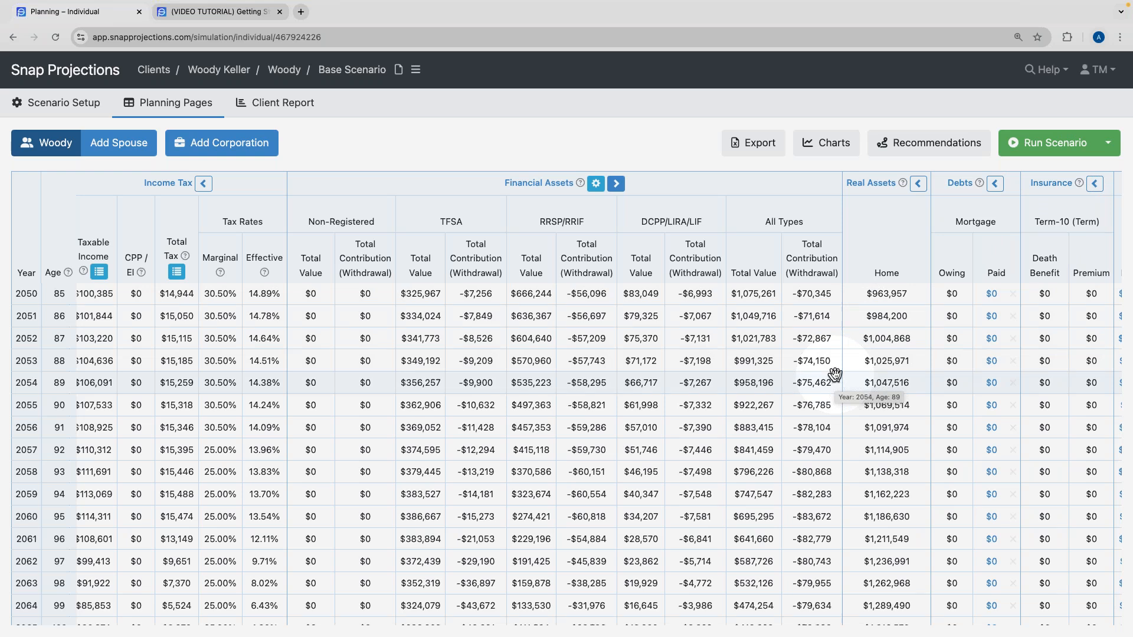
scroll(794, 354, left, 2)
scroll(767, 393, up, 2)
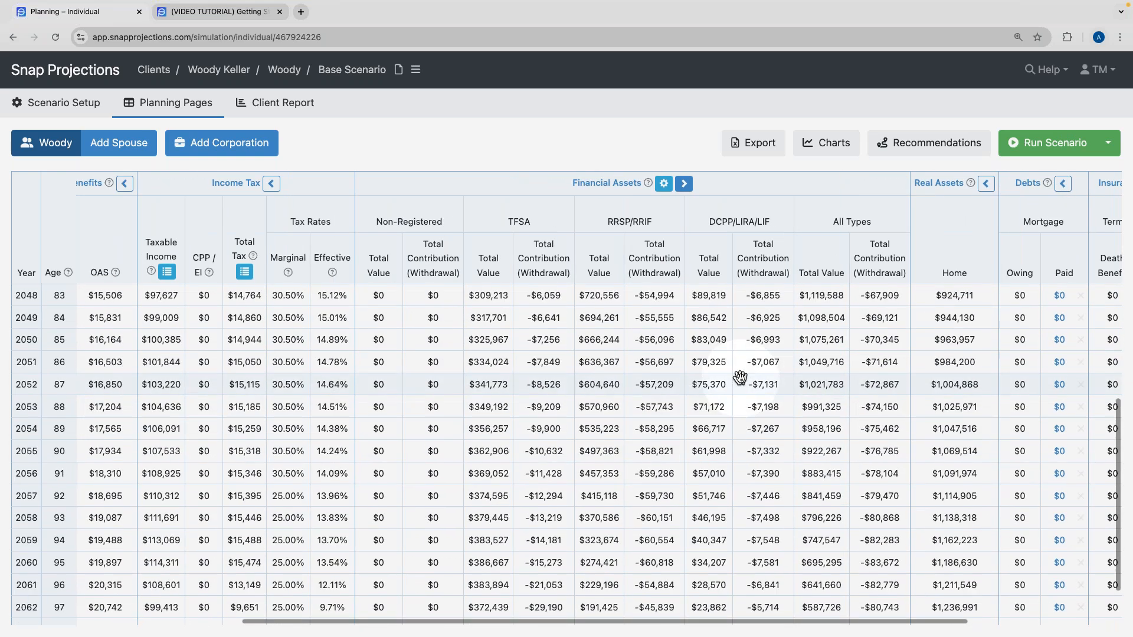
scroll(739, 377, down, 2)
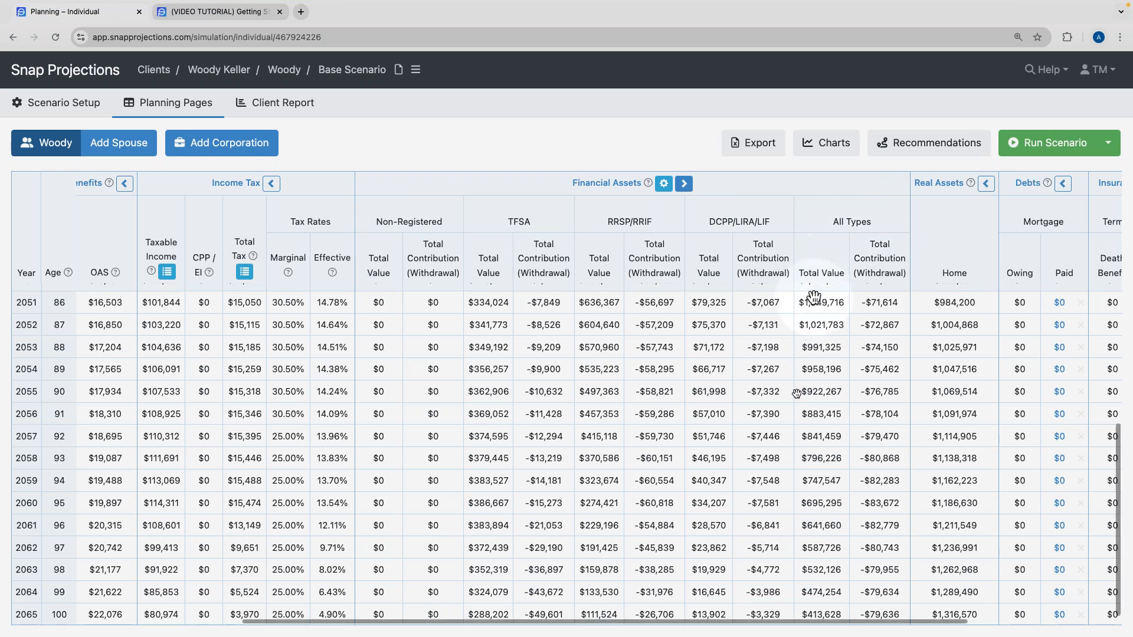
triple_click(820, 614)
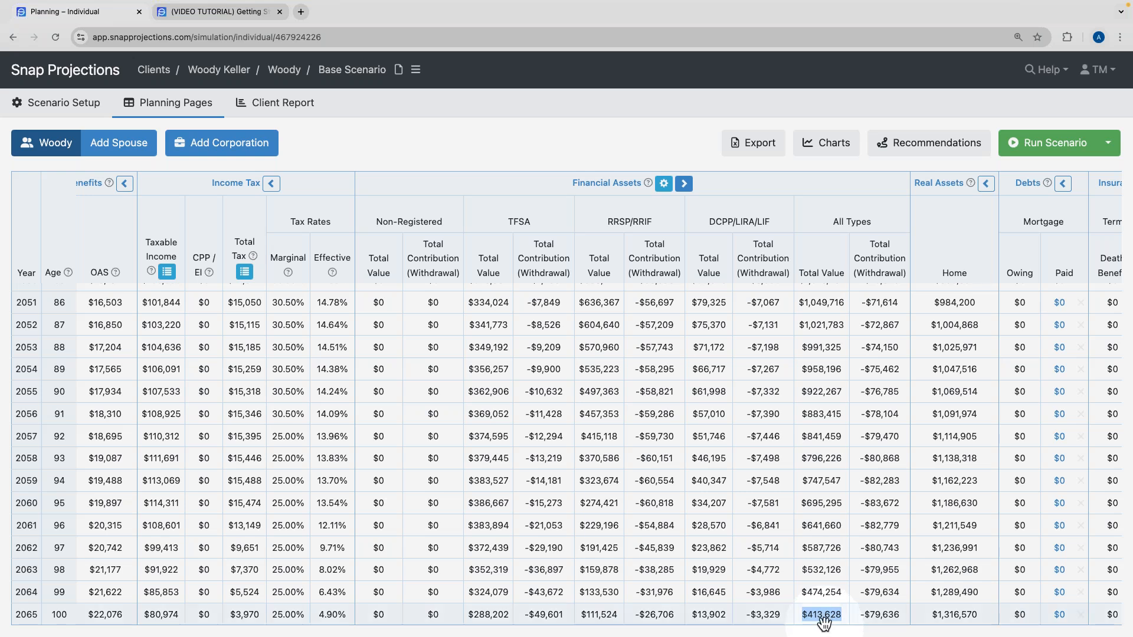
scroll(813, 582, right, 5)
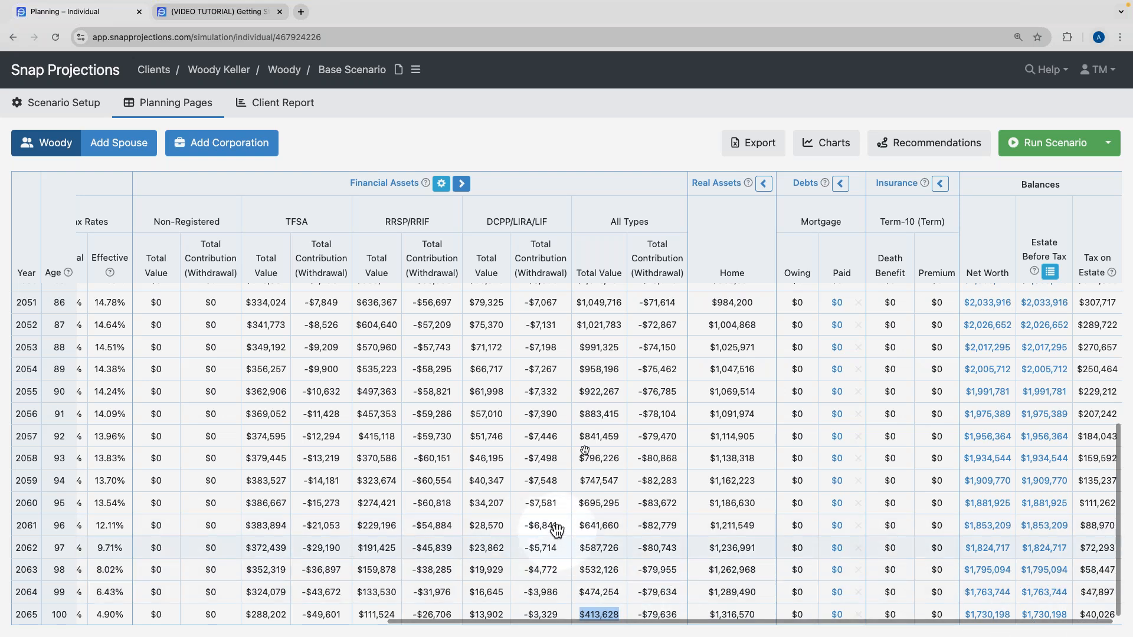
click(590, 161)
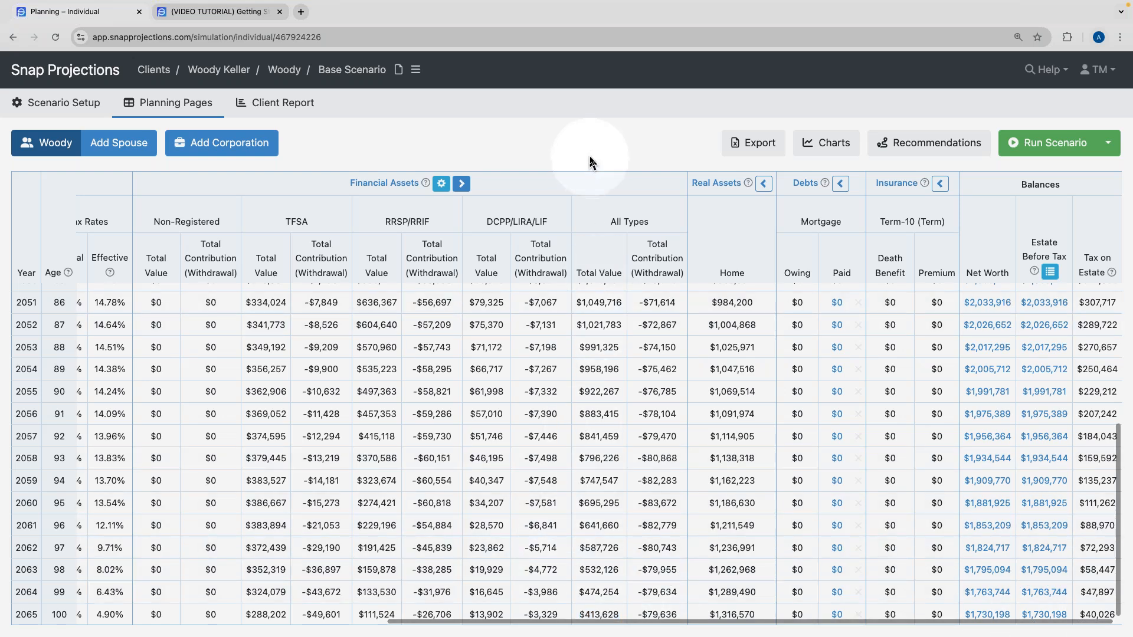
Open Recommendations and highlight the Overfunded status, $413,628 surplus and 109% progress.
click(917, 150)
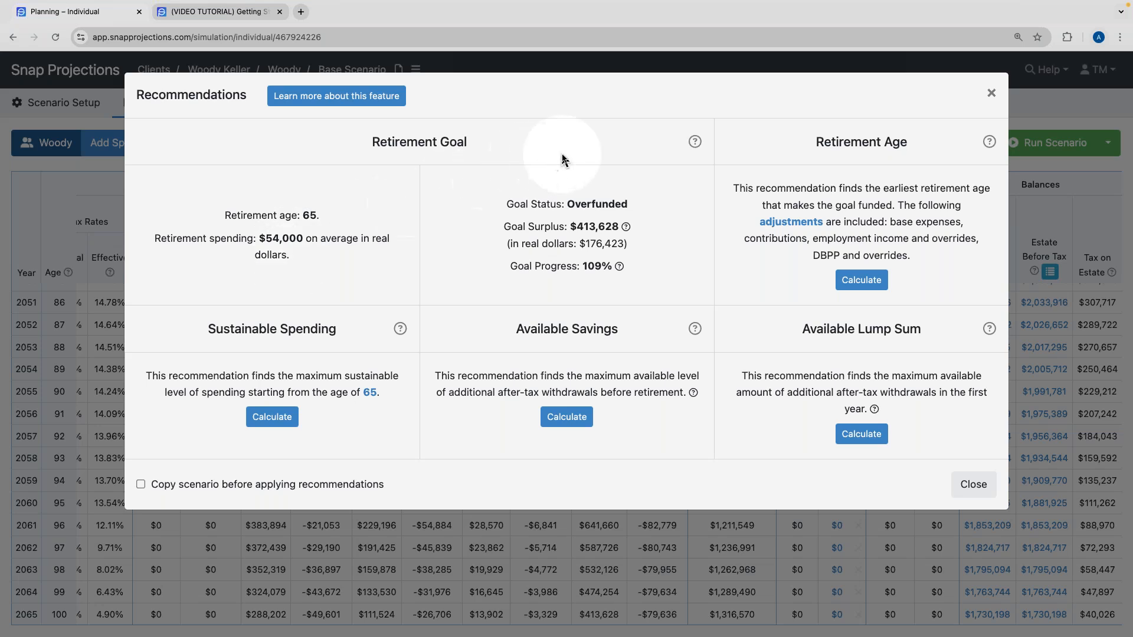
drag(506, 205, 641, 211)
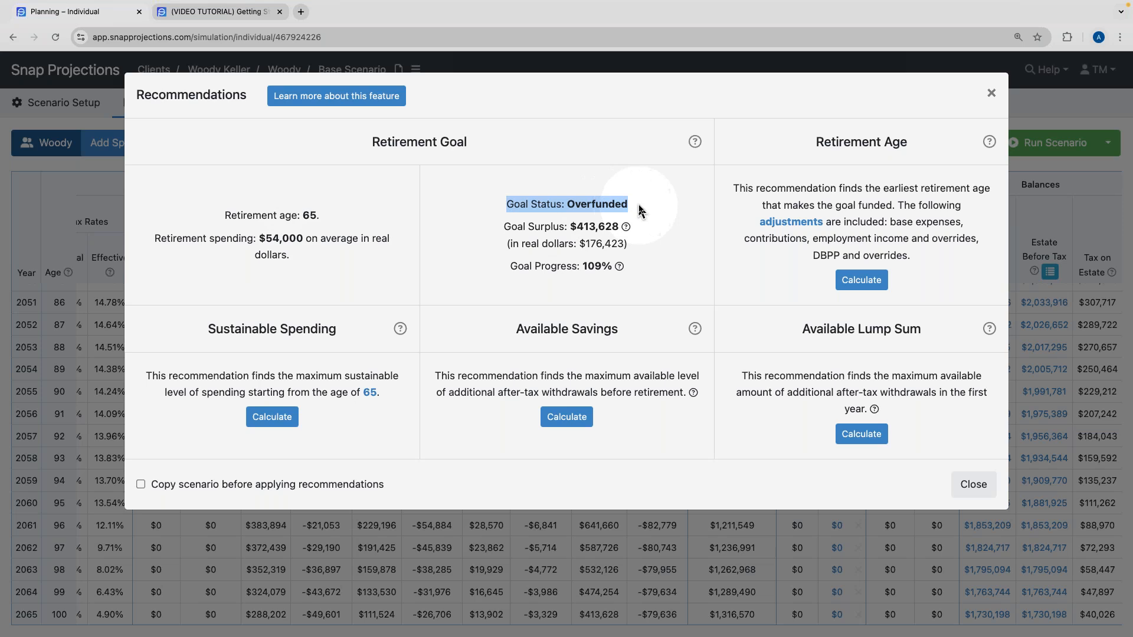
click(641, 210)
drag(503, 227, 621, 227)
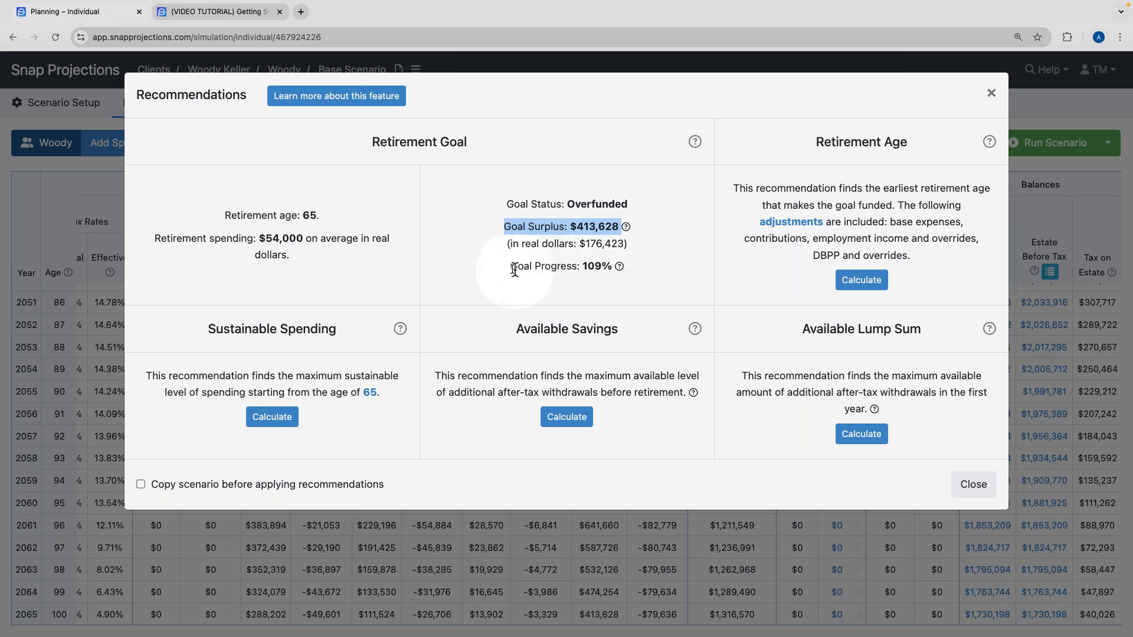
drag(509, 266, 606, 271)
click(606, 271)
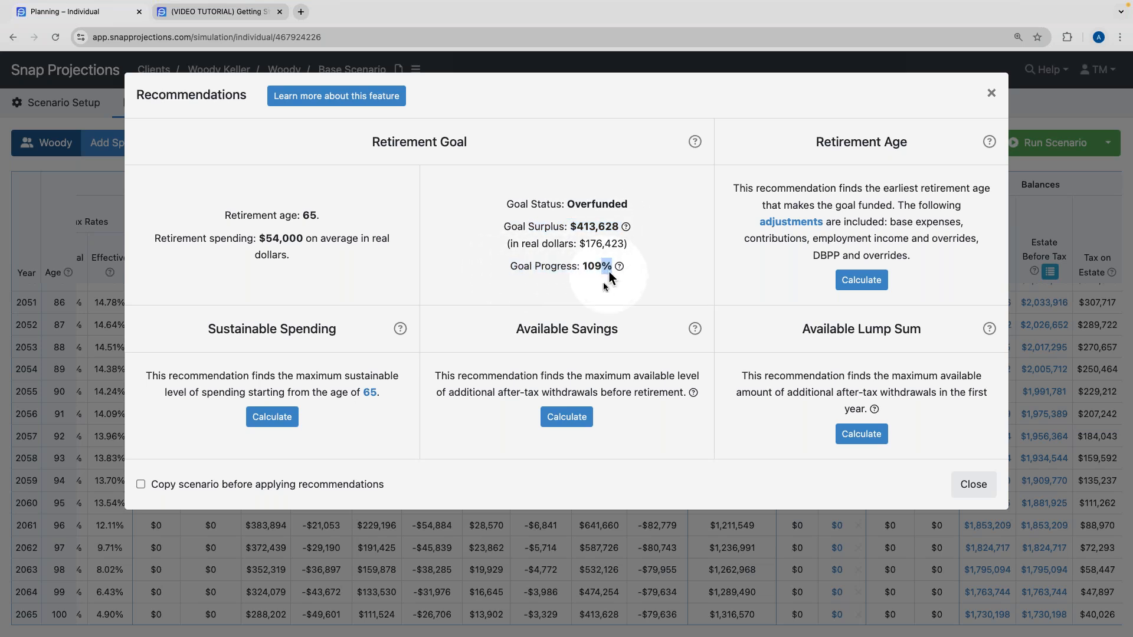
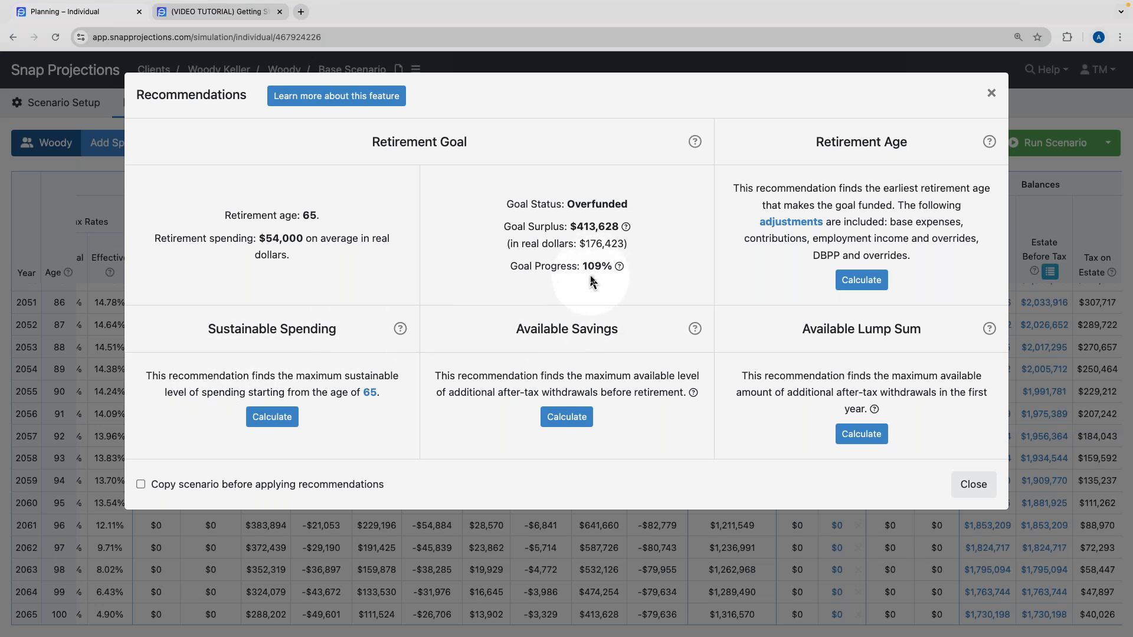
Calculate the $56,495 sustainable spending ($2,495 more) and apply it to a copy of the scenario.
click(276, 417)
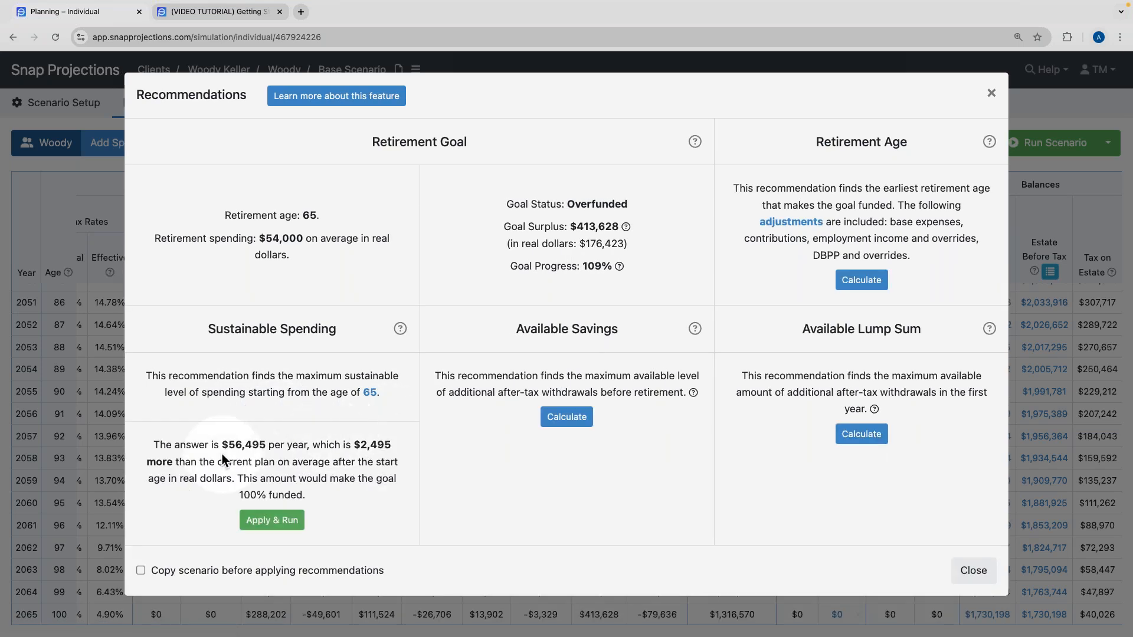
drag(222, 445, 267, 445)
click(259, 458)
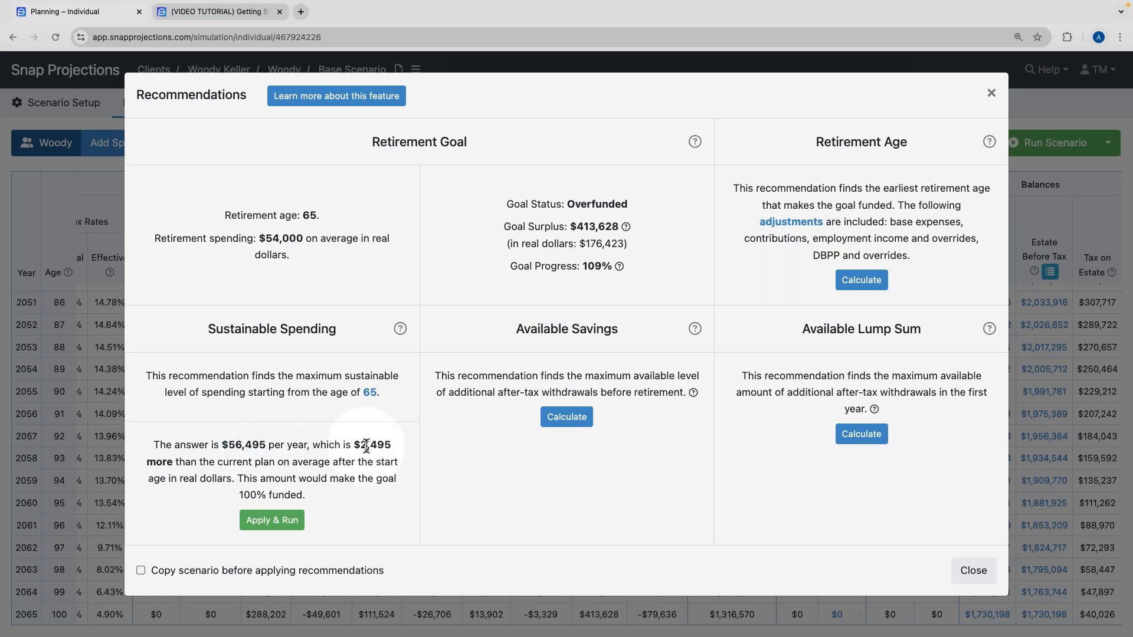
drag(348, 445, 405, 449)
click(405, 449)
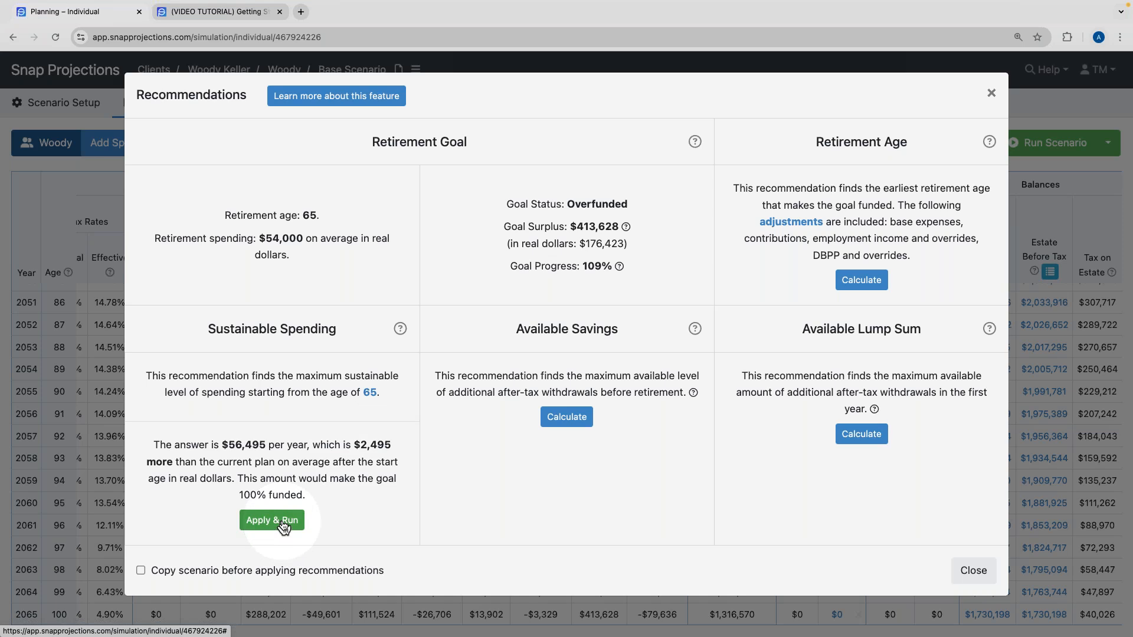
click(153, 578)
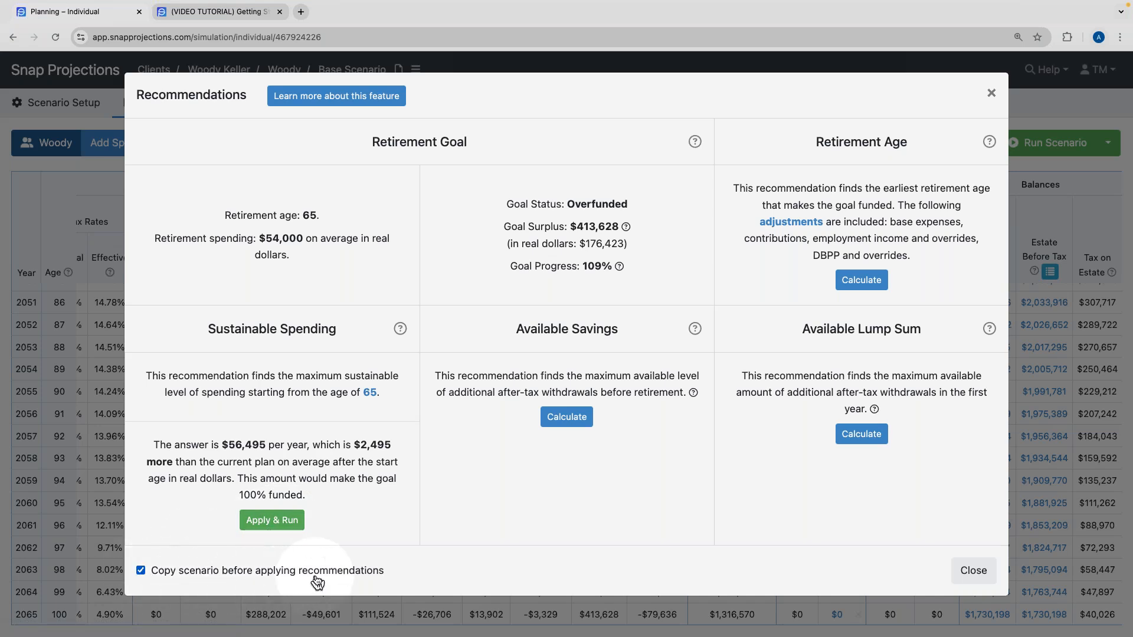
click(274, 525)
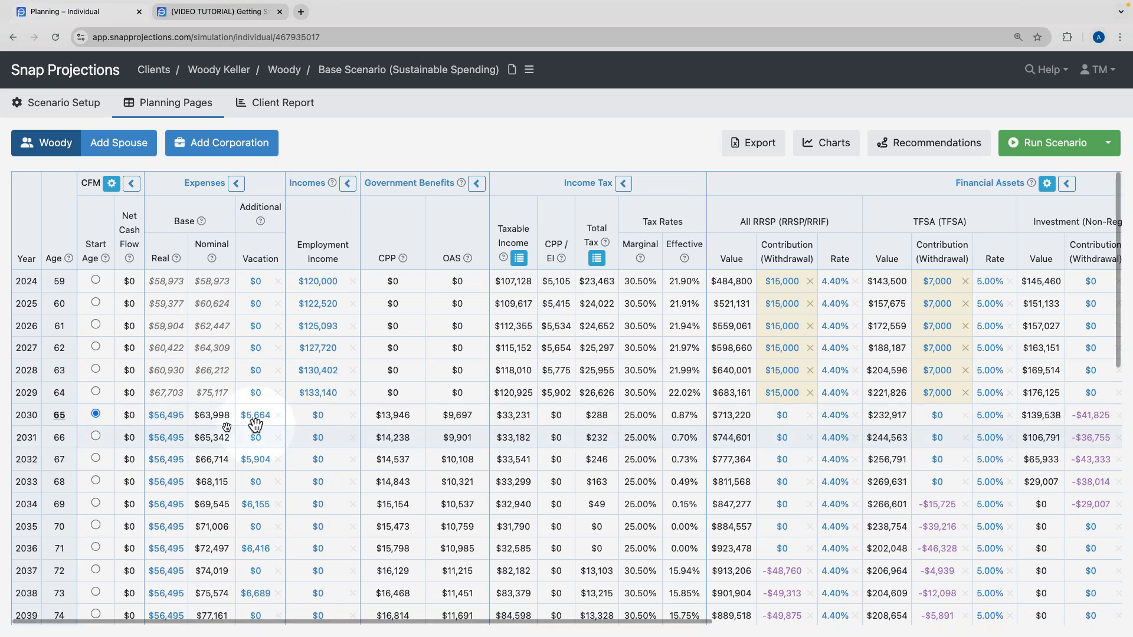
Collapse Financial Assets into per-type totals and review the $56,495 spending projection with $0 net cash flow.
scroll(213, 424, down, 6)
scroll(201, 423, down, 4)
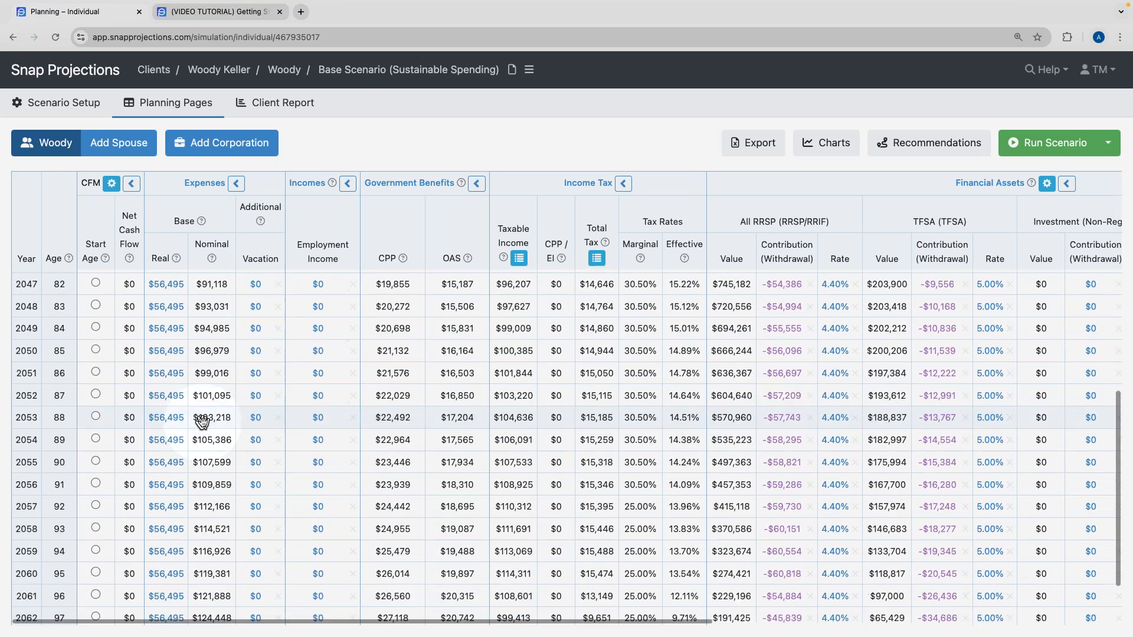
scroll(207, 422, right, 5)
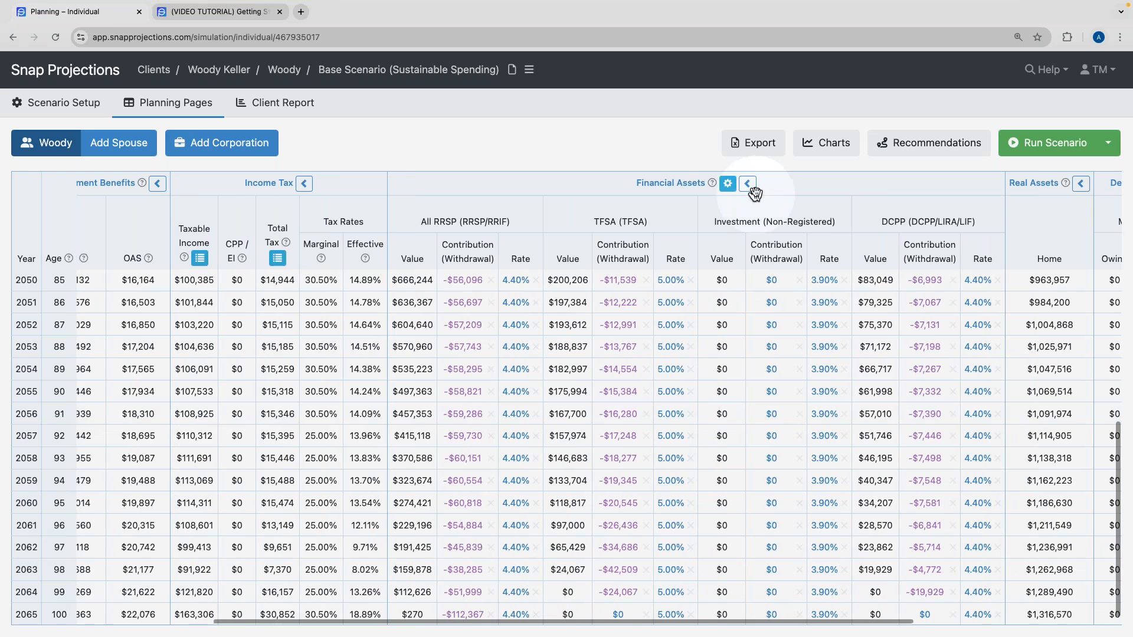
click(746, 184)
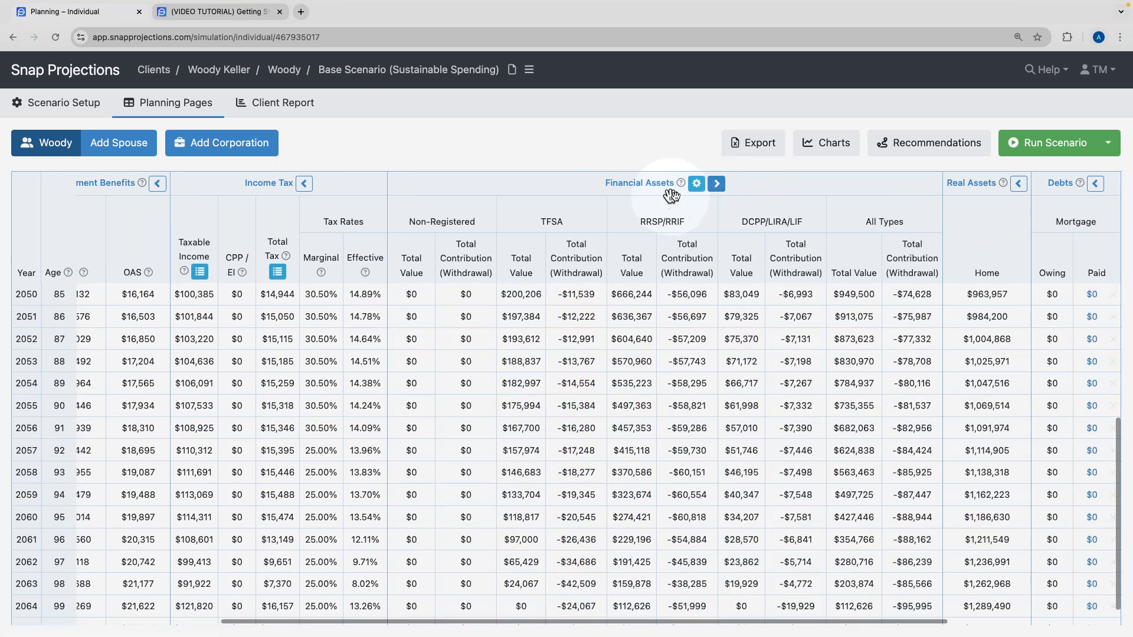
scroll(865, 549, down, 1)
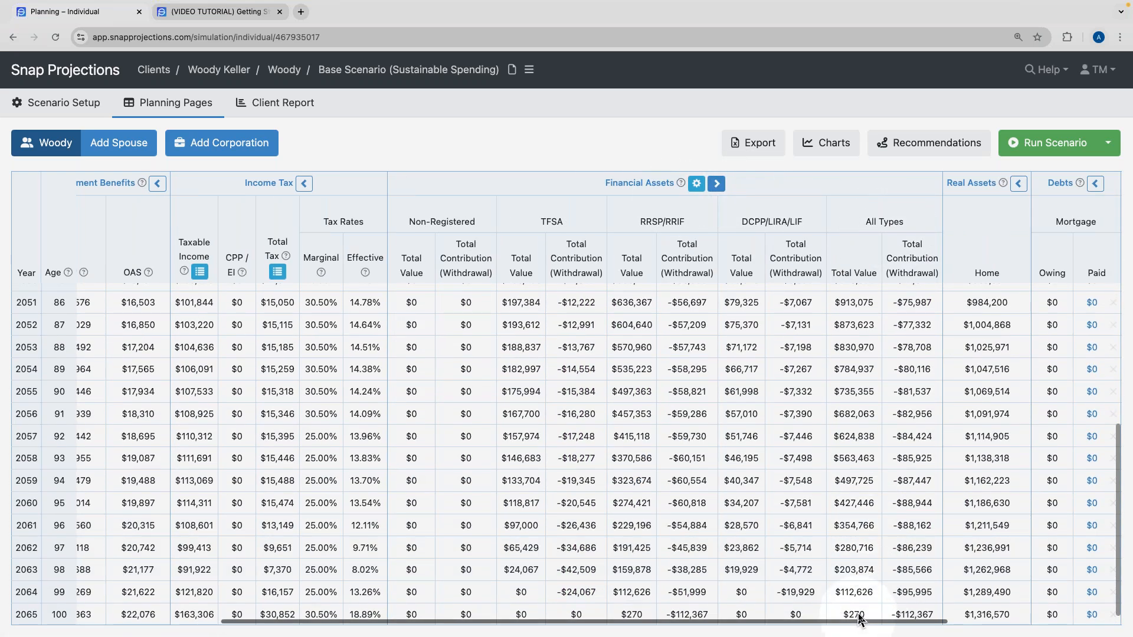
scroll(859, 614, right, 5)
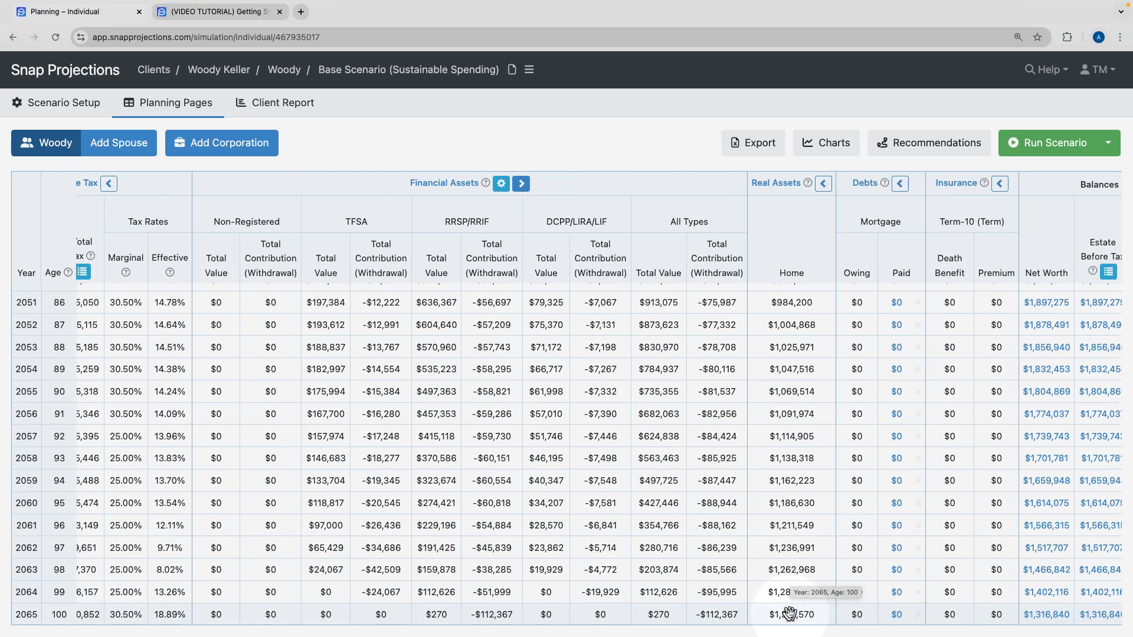
scroll(756, 555, left, 10)
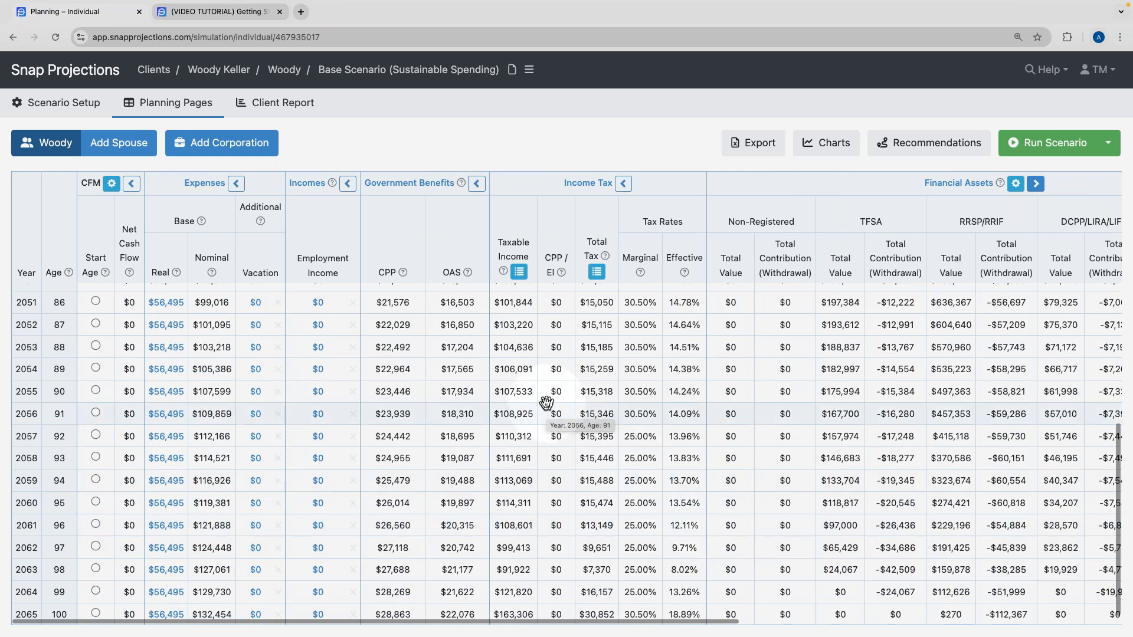
scroll(541, 405, up, 2)
scroll(541, 405, up, 10)
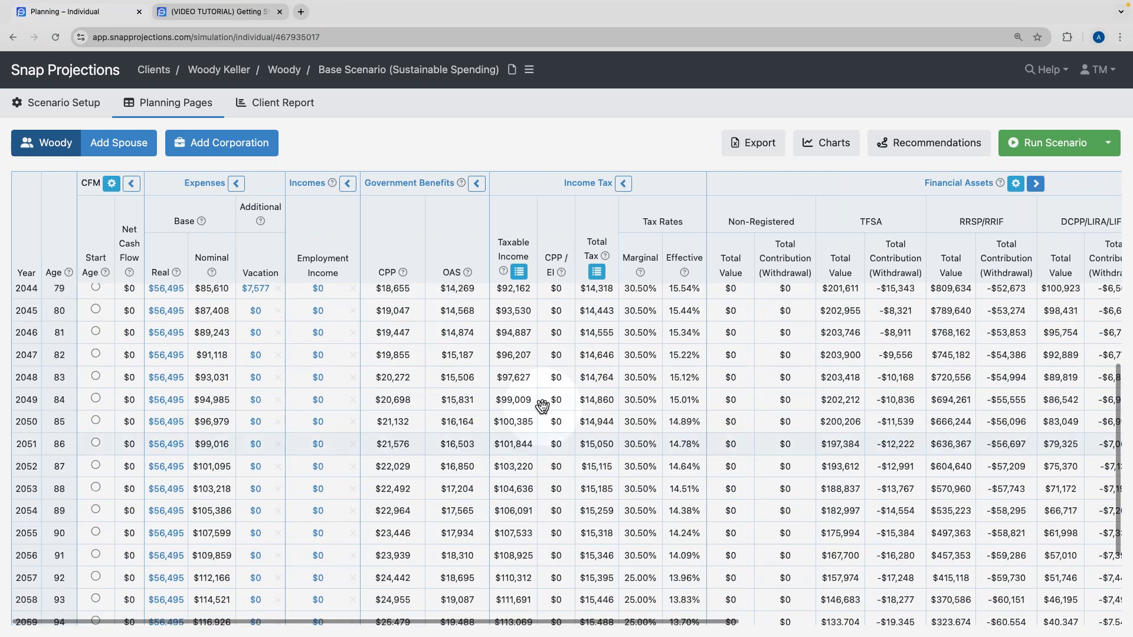
scroll(542, 405, up, 2)
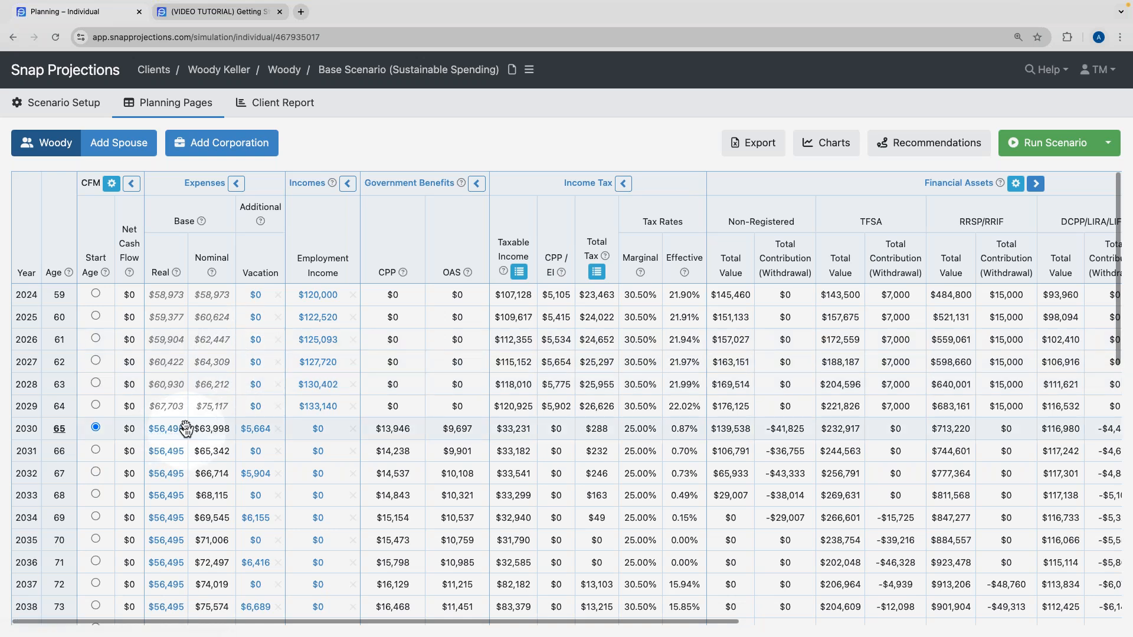
click(90, 105)
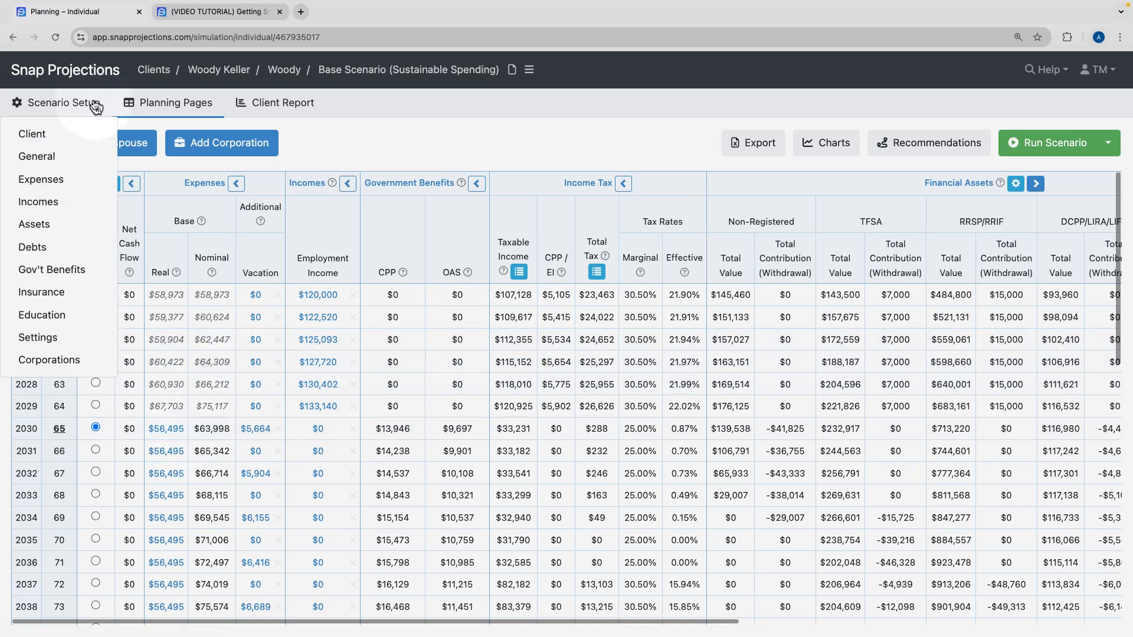
Open the Assets setup page, then search the help center for 'employ'.
click(69, 229)
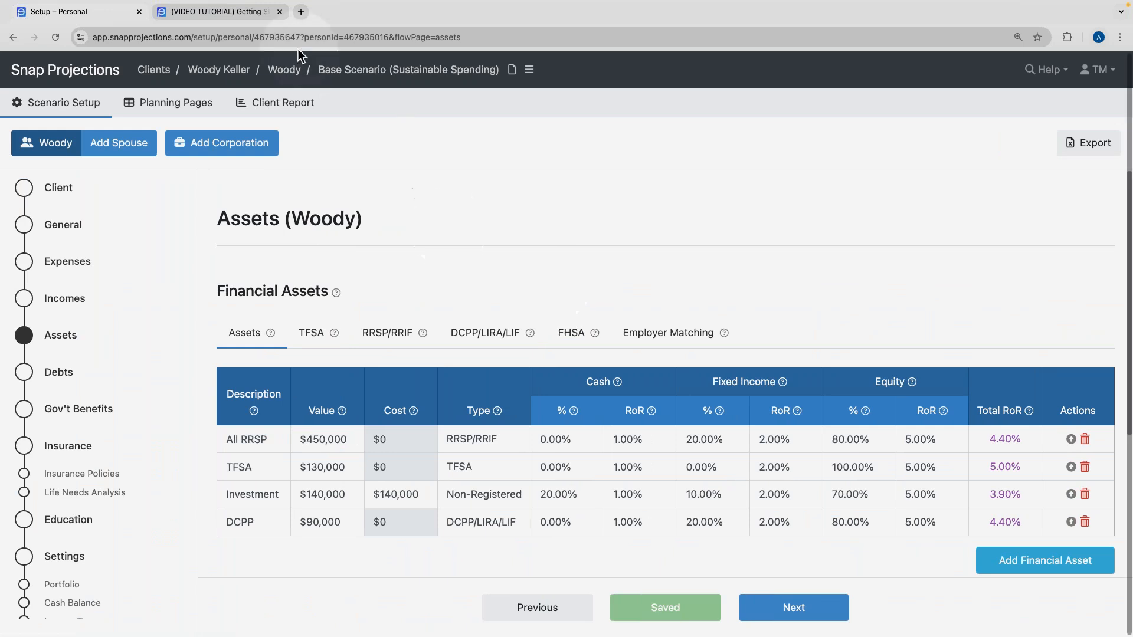
click(249, 13)
click(256, 203)
text(employ)
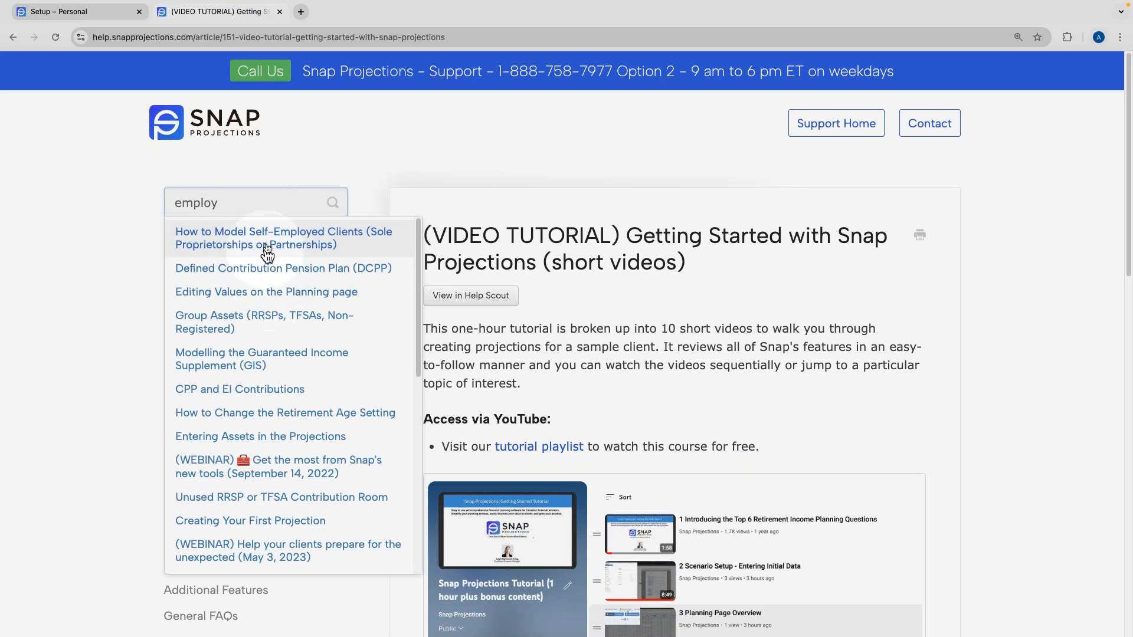
Read the Group Assets (RRSPs, TFSAs, Non-Registered) help article, then go back to the Assets setup page.
click(179, 323)
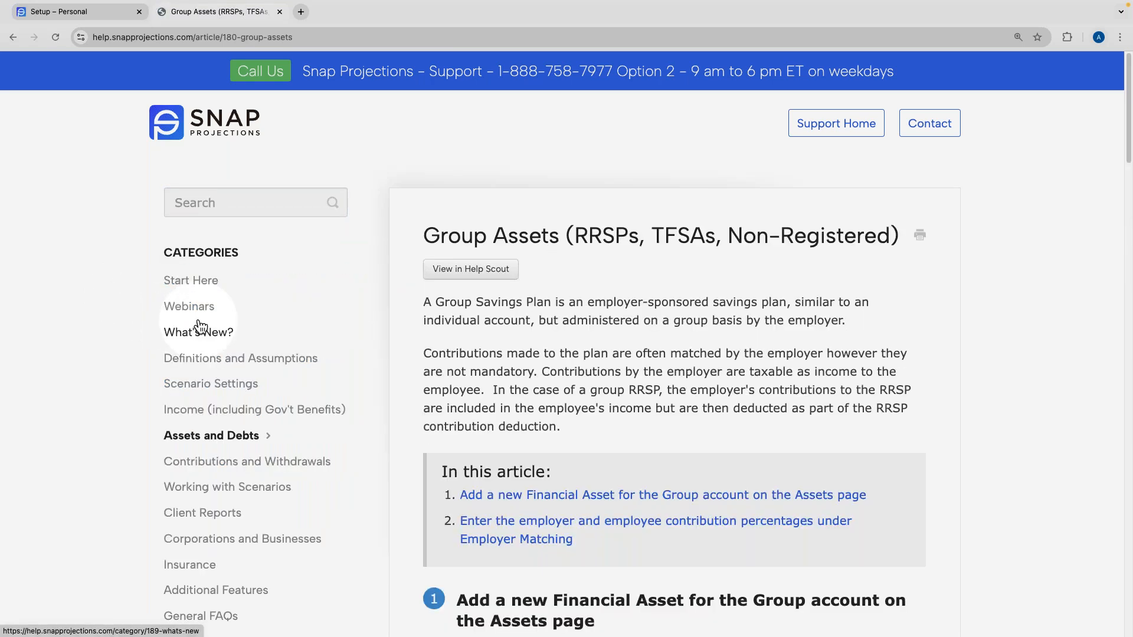
click(102, 18)
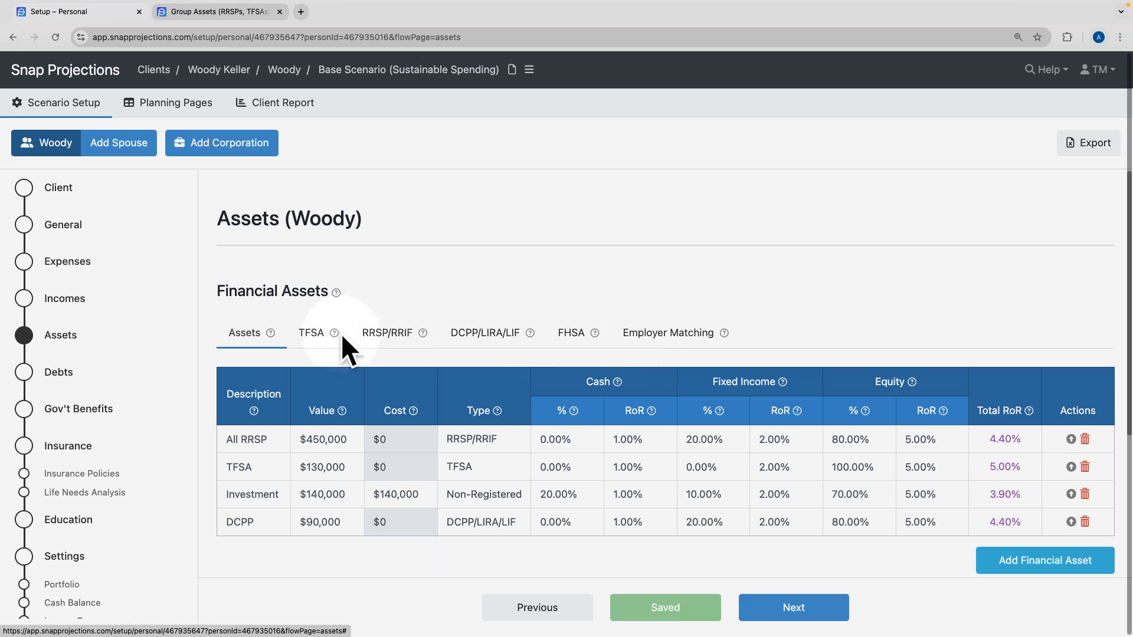
Link the DCPP to Employment Income with 5.00% employee and 5.00% employer matching.
click(670, 339)
scroll(670, 340, down, 2)
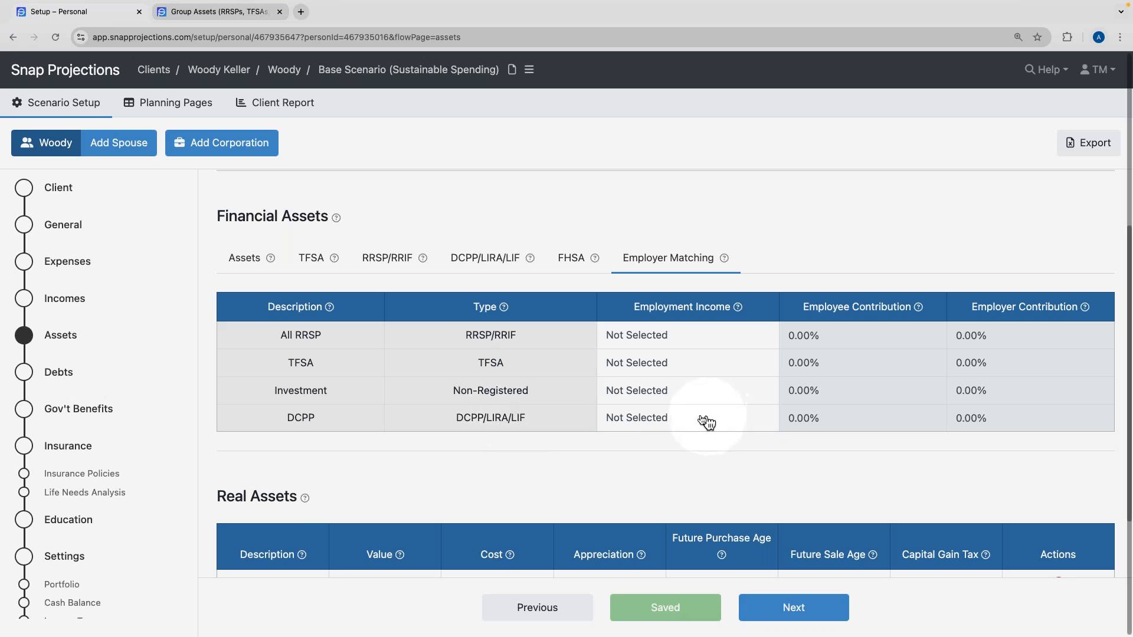
click(663, 419)
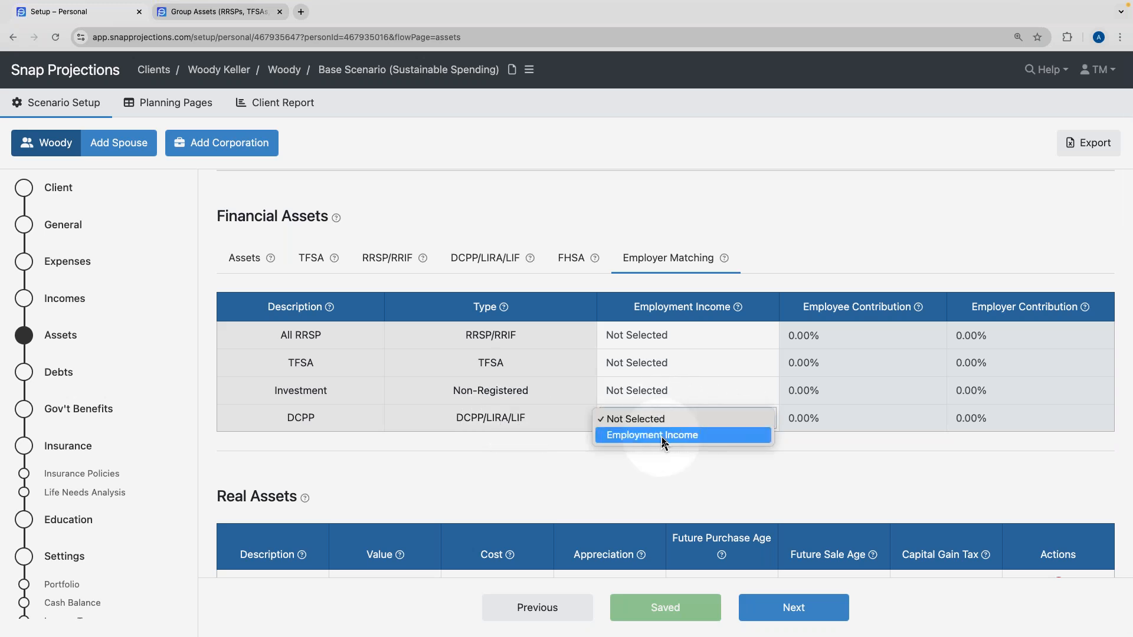
click(661, 436)
click(919, 424)
text(5.0)
click(881, 445)
click(1001, 424)
text(5.00)
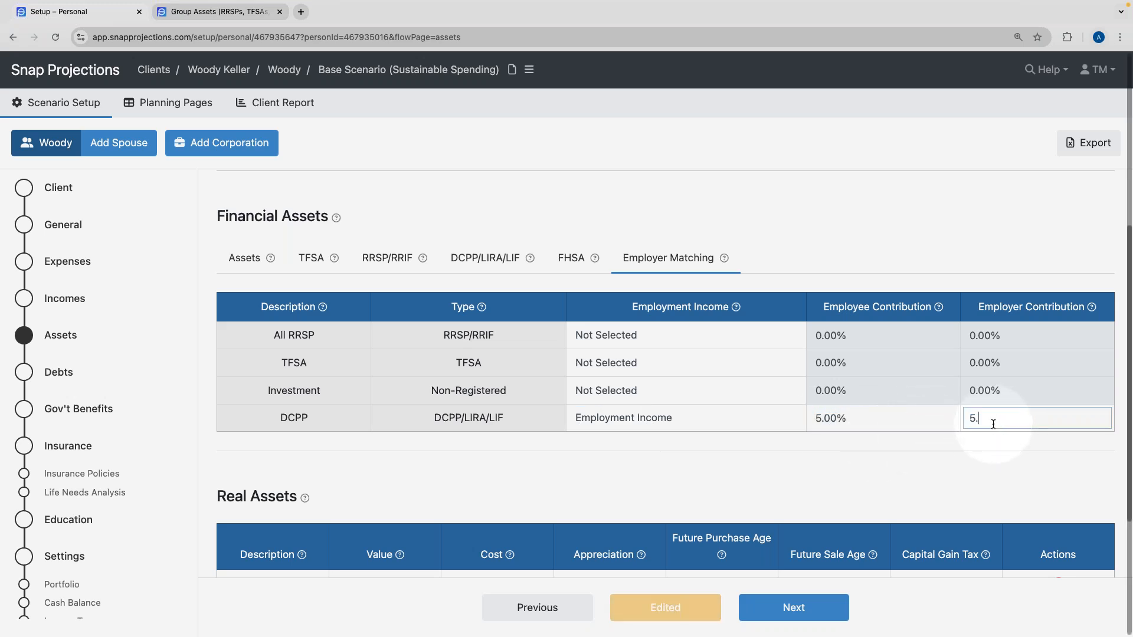
click(975, 436)
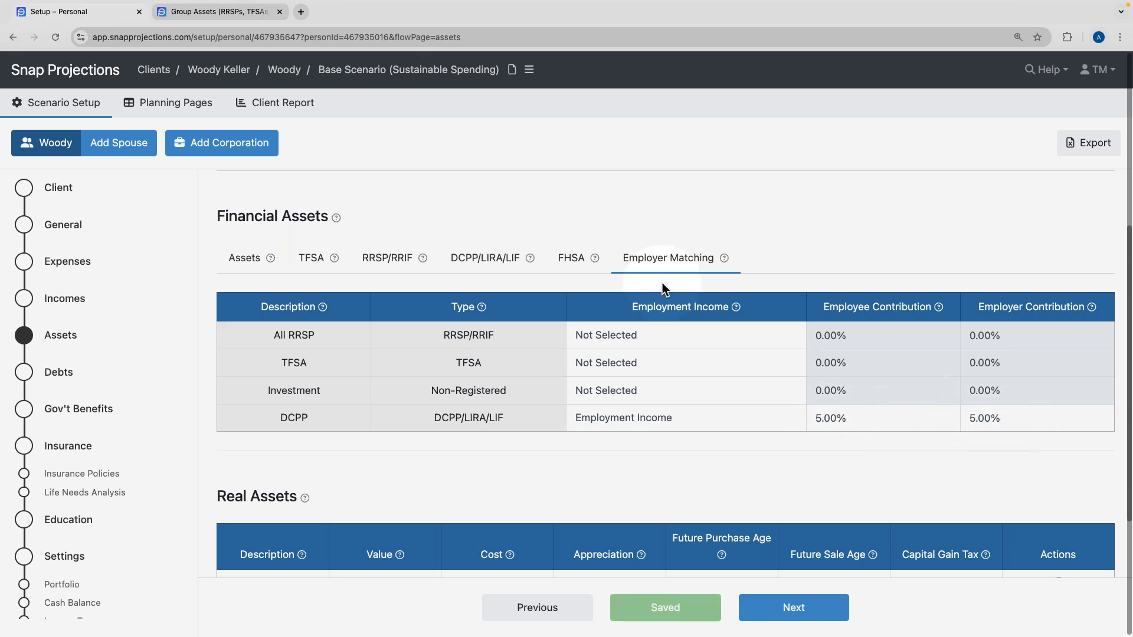
click(195, 105)
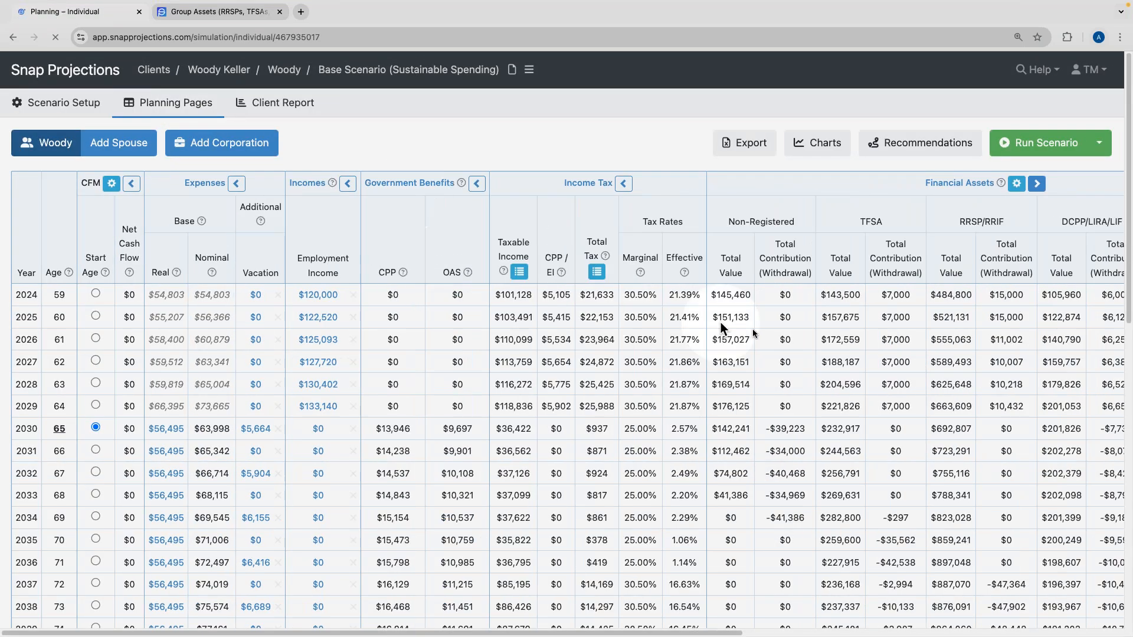
Expand Financial Assets into per-account columns to check DCPP contributions, then open Expenses setup.
scroll(754, 328, right, 5)
scroll(755, 328, right, 2)
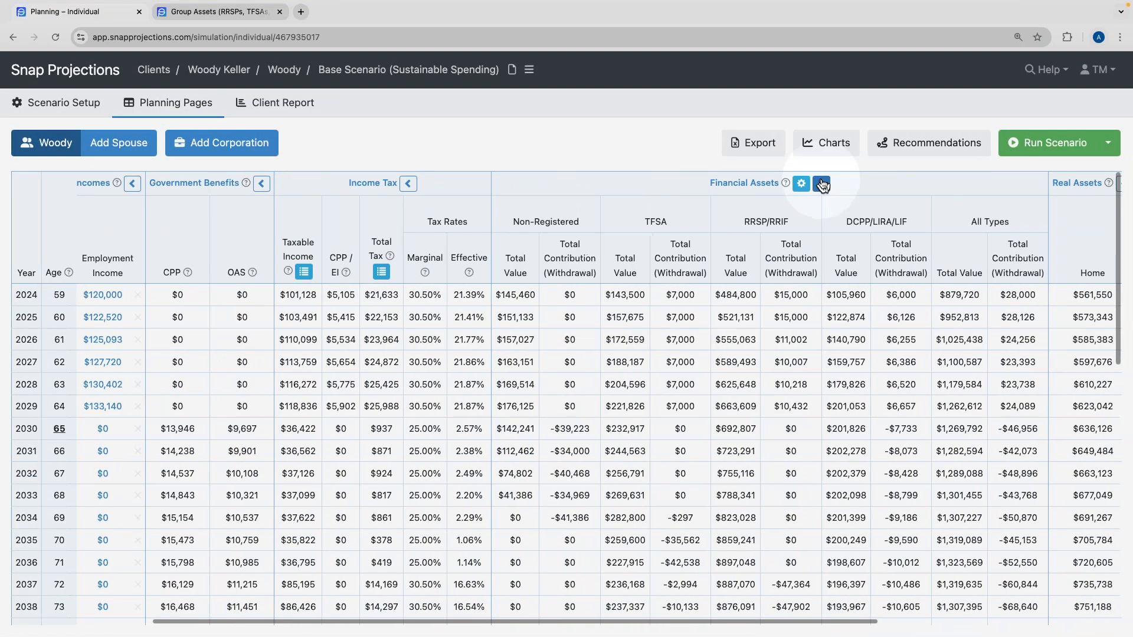
click(889, 184)
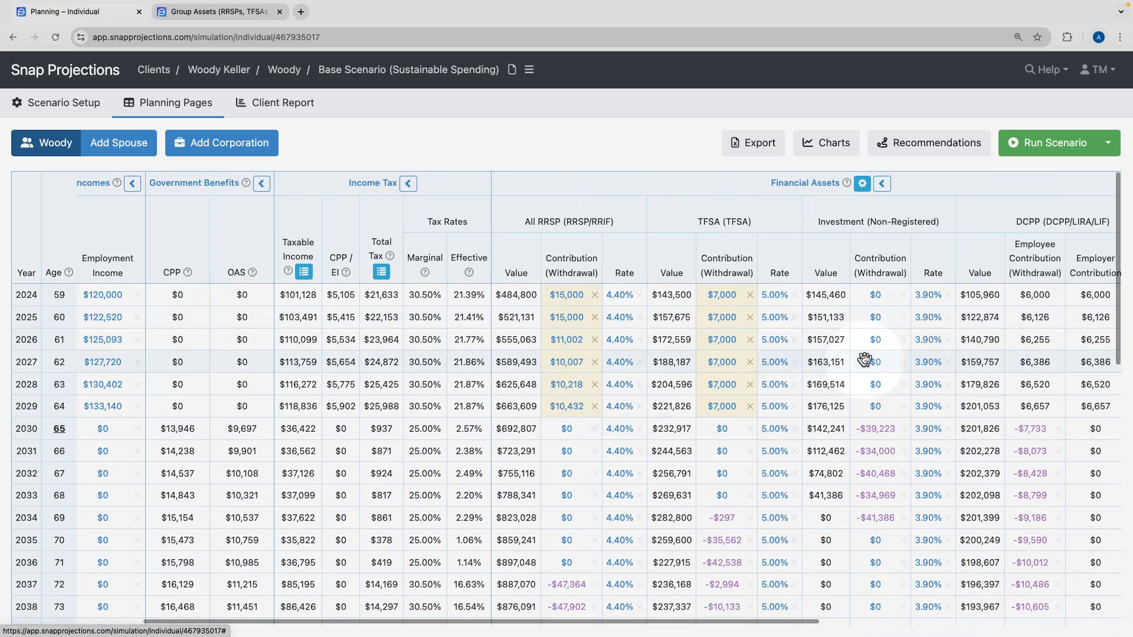
scroll(856, 252, right, 5)
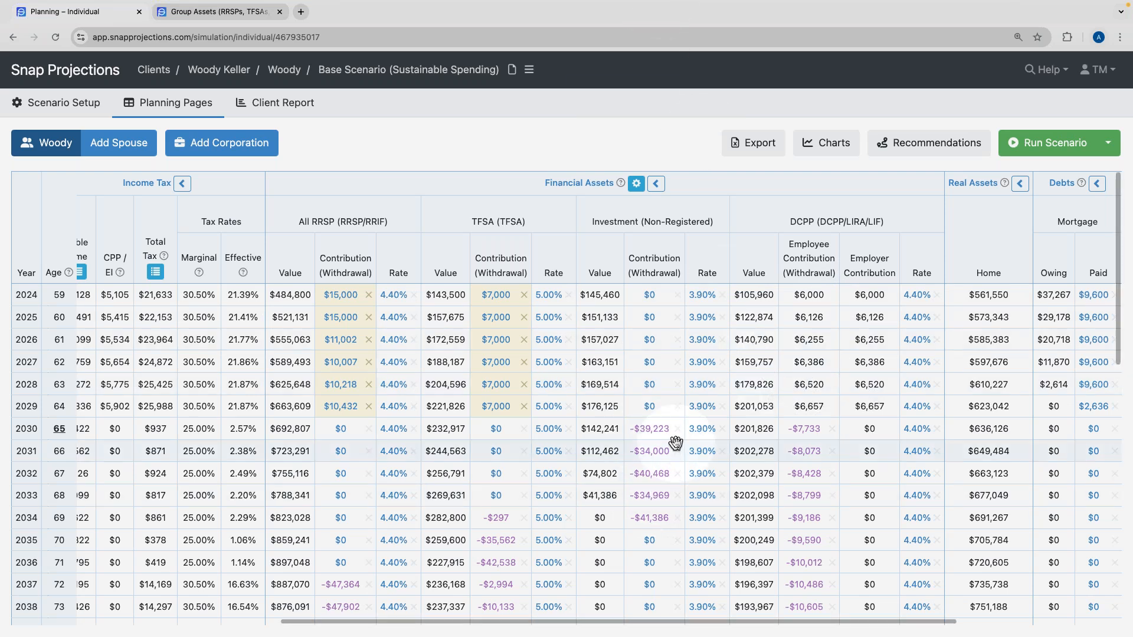
scroll(676, 443, left, 3)
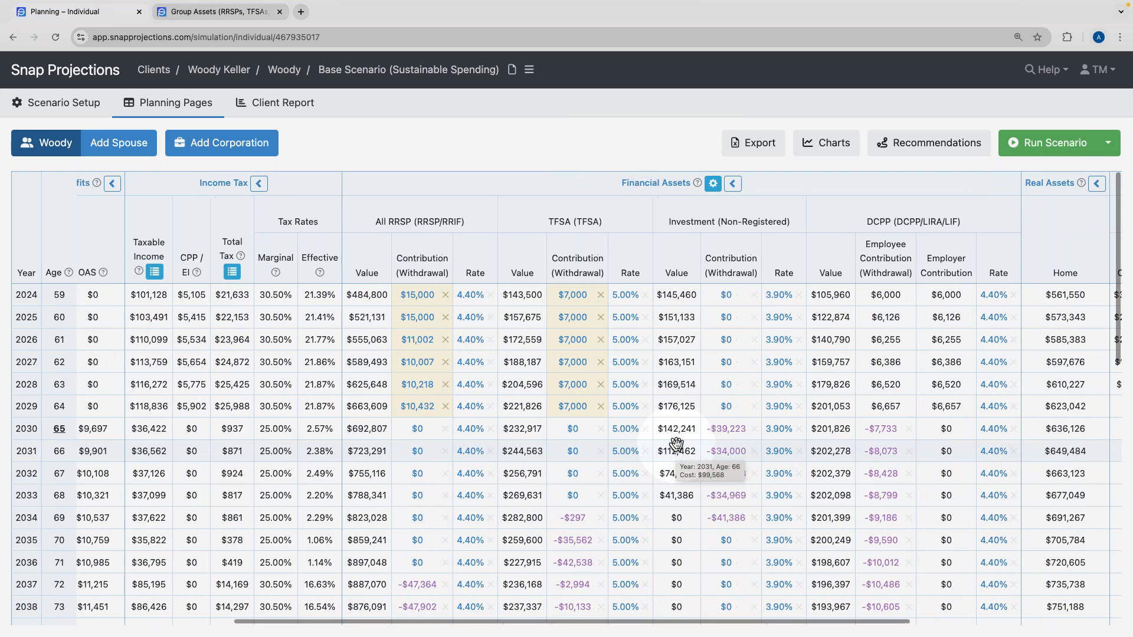
scroll(675, 442, left, 3)
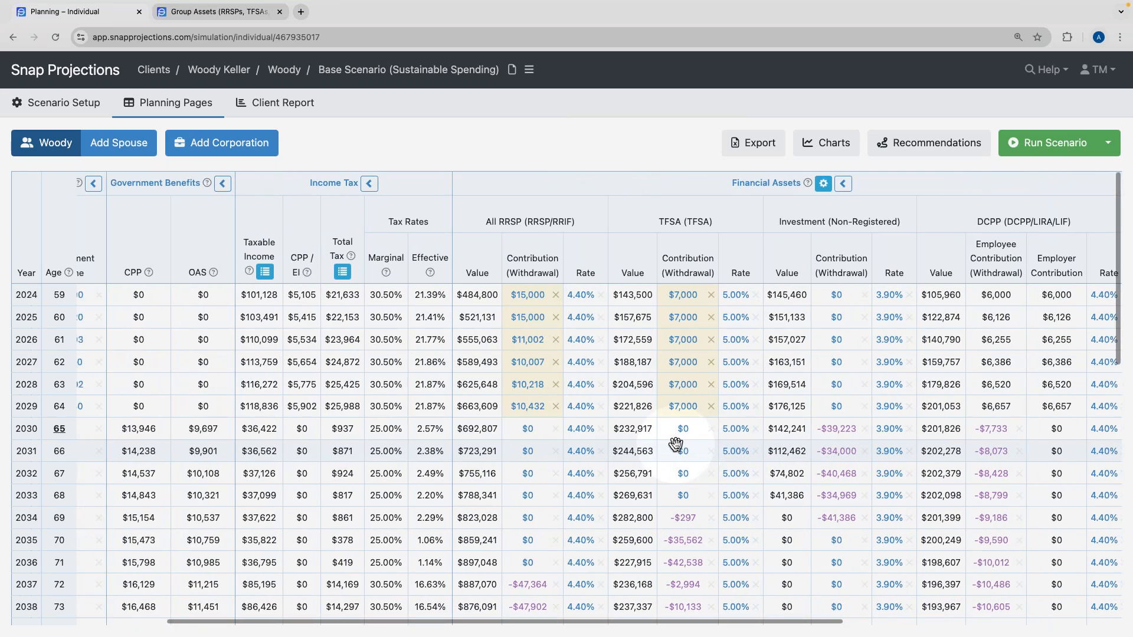
scroll(676, 442, right, 1)
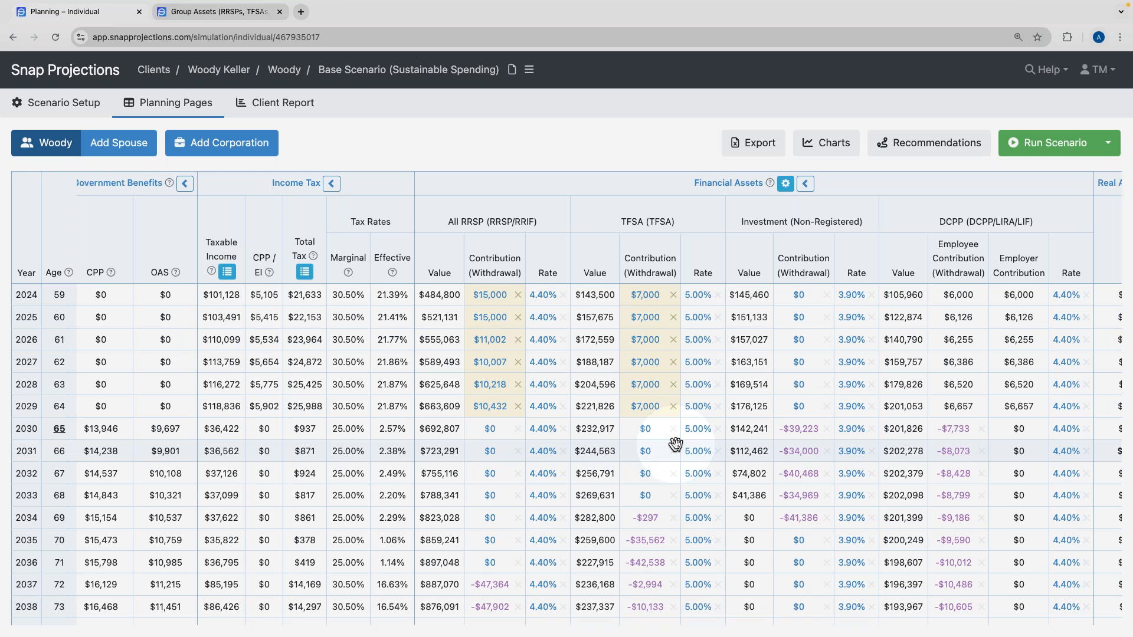
scroll(675, 442, left, 5)
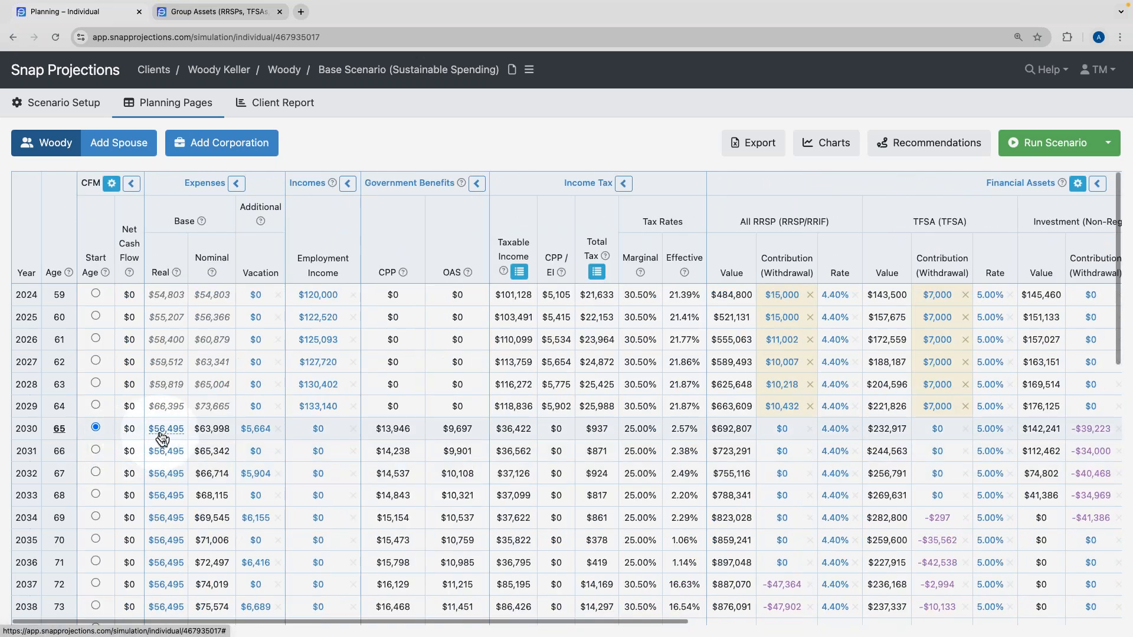
mouse_move(72, 104)
click(64, 187)
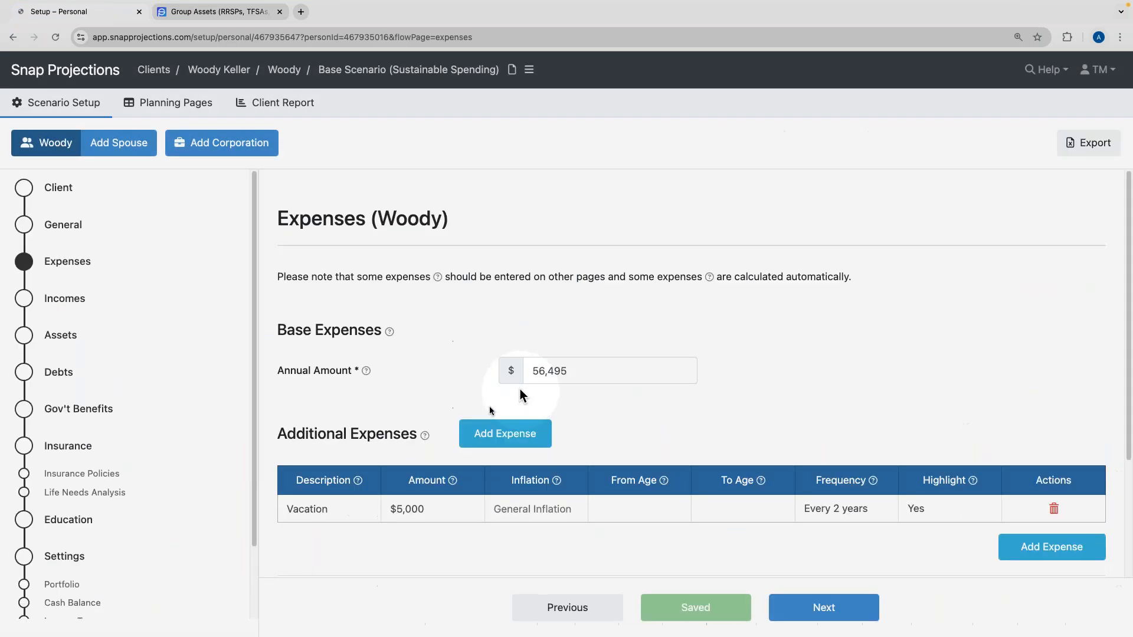
Return to the planning table and point out the low Total Tax in the 2030–2032 rows.
click(473, 372)
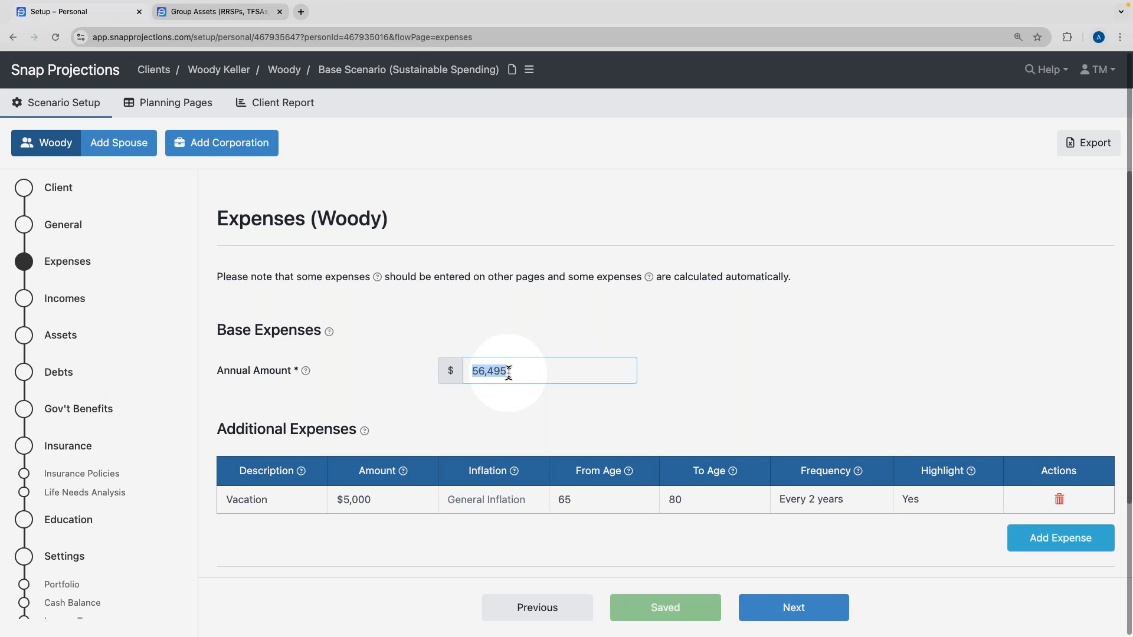
click(183, 102)
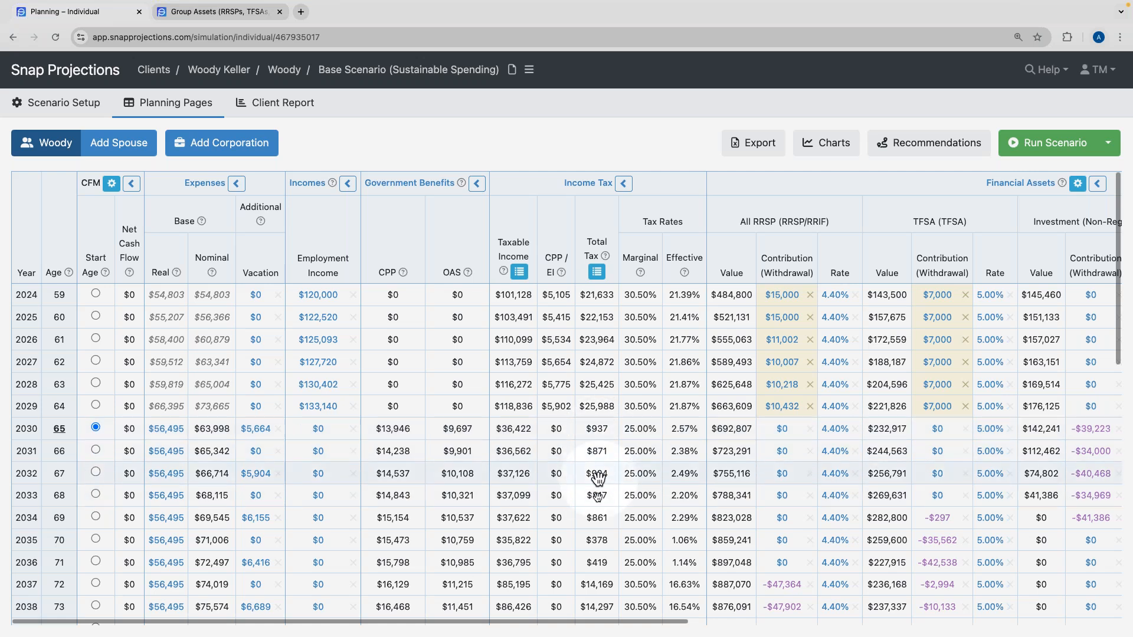
double_click(600, 434)
double_click(599, 456)
double_click(600, 472)
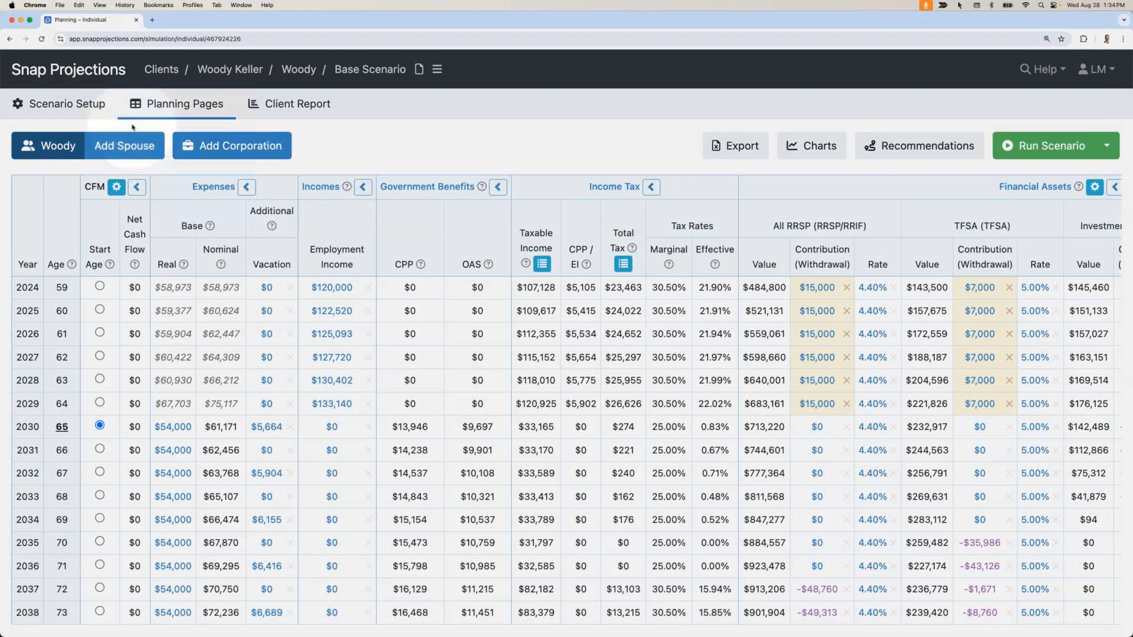
Open the Client Report editor at the Cover Page for the base scenario.
click(67, 105)
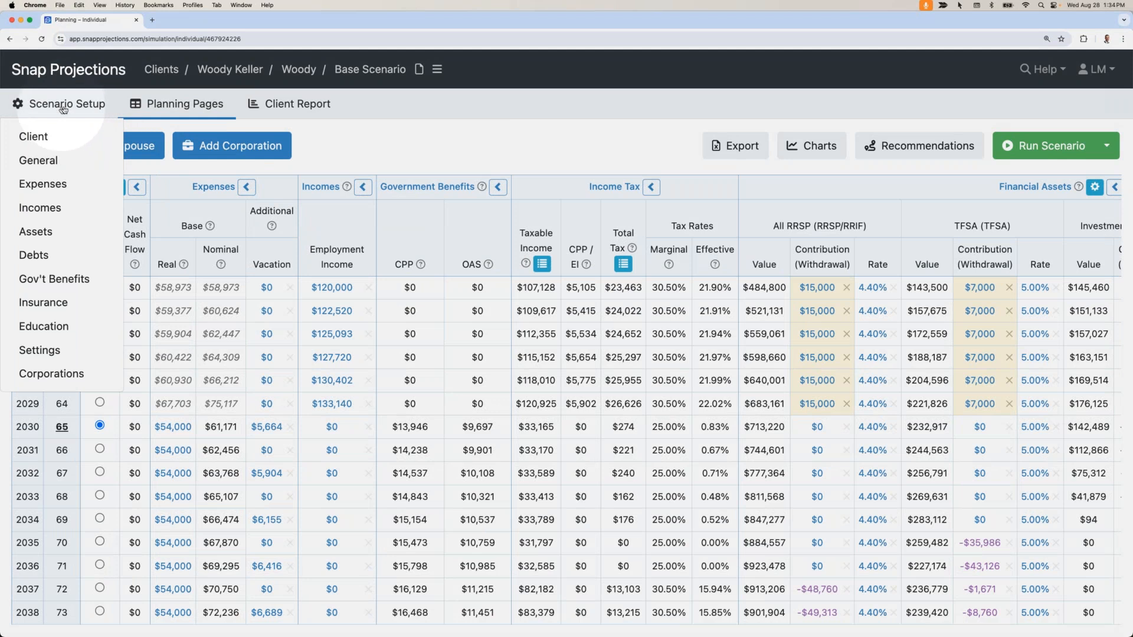
click(180, 109)
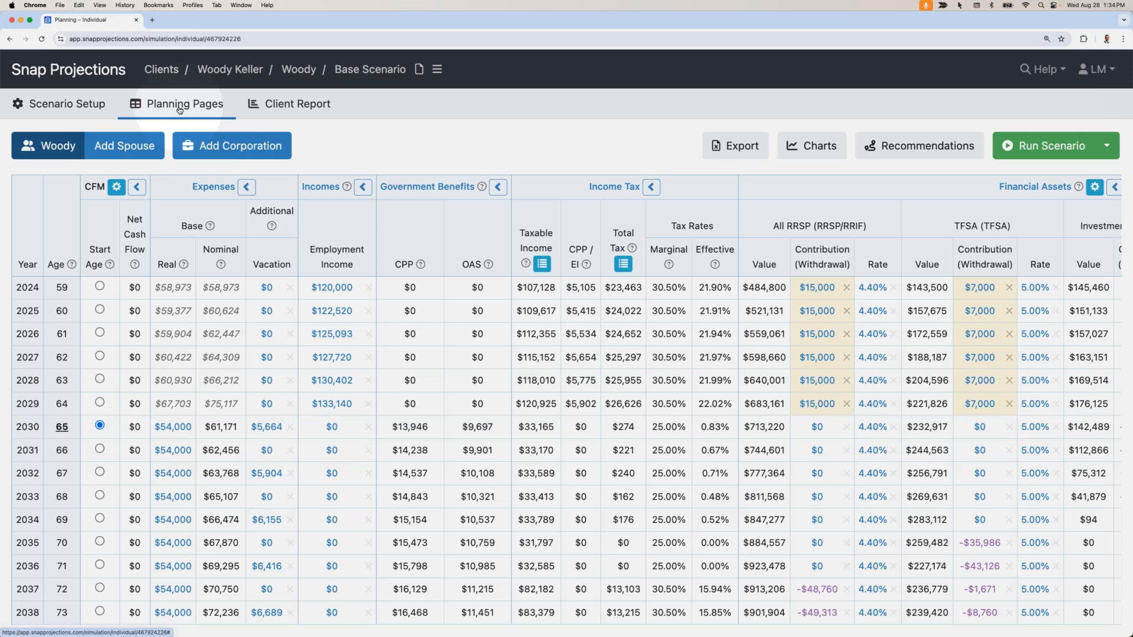
click(291, 107)
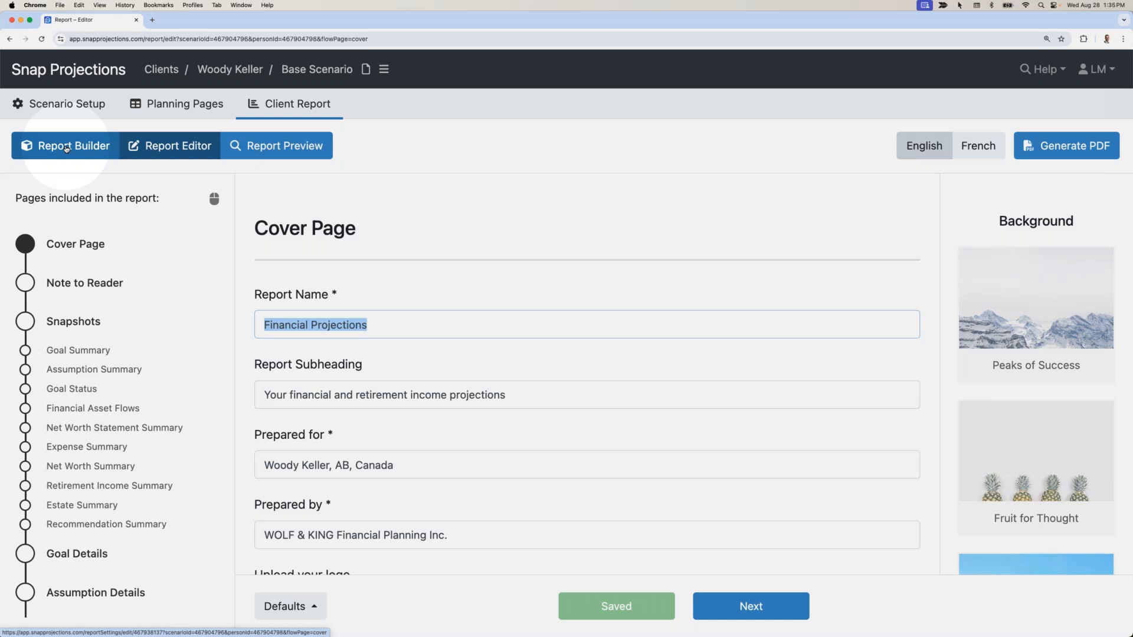
Generate the client report as a PDF, download it and open the file.
click(382, 144)
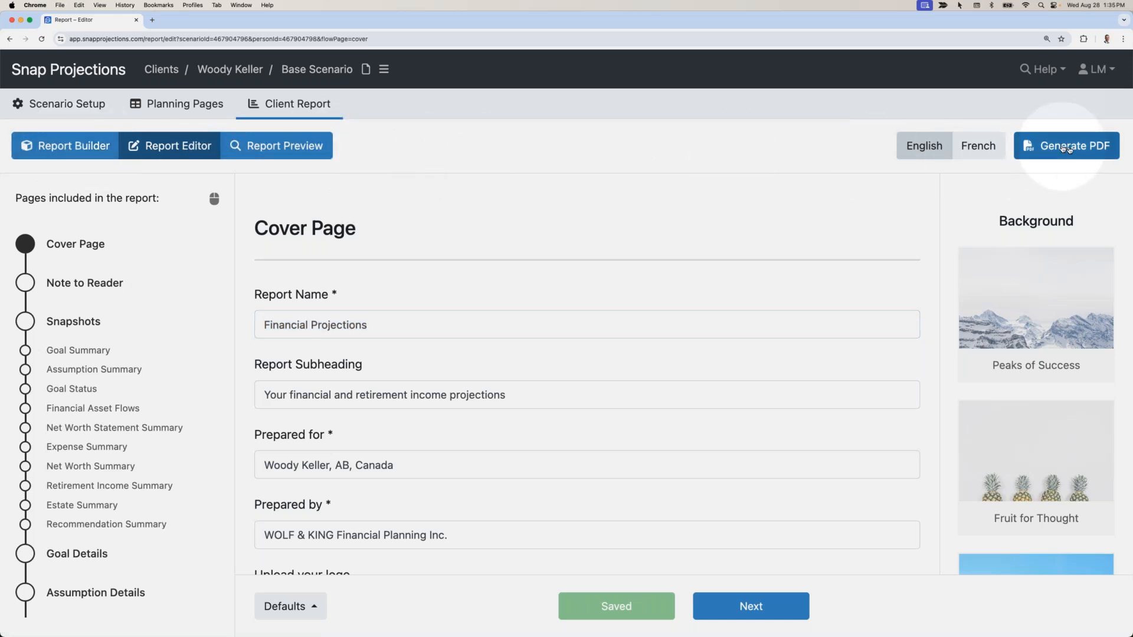
click(1067, 148)
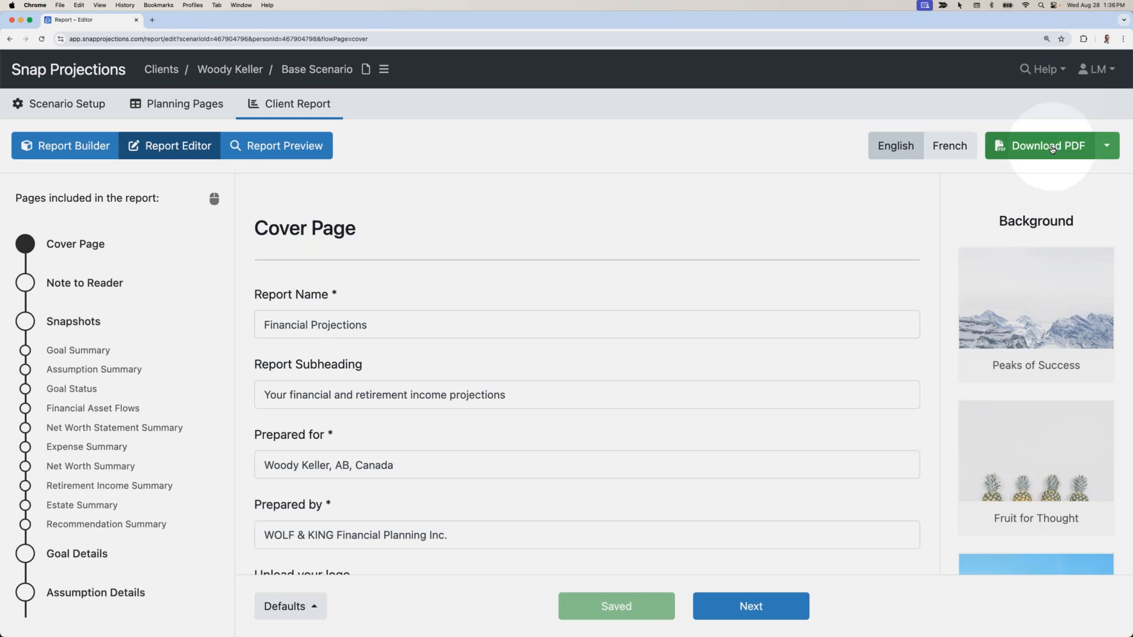
click(1051, 149)
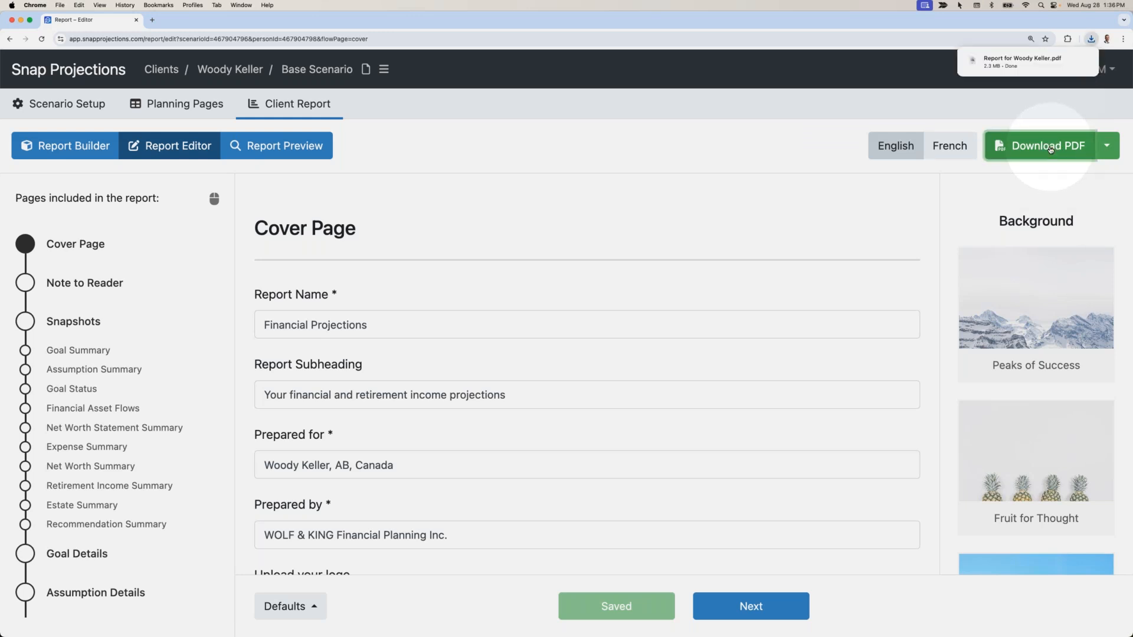
mouse_move(1016, 63)
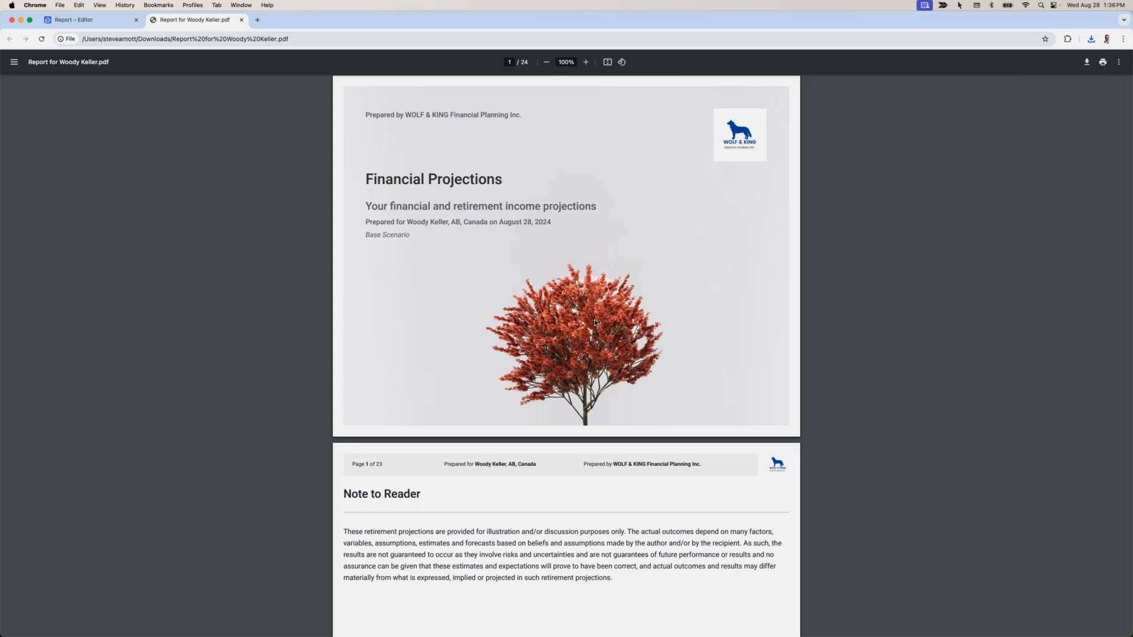
Page through the PDF's summaries, Goal Details and Assumption Details, then return to the report editor.
scroll(594, 322, down, 5)
scroll(584, 307, down, 2)
scroll(509, 211, down, 2)
scroll(509, 211, down, 7)
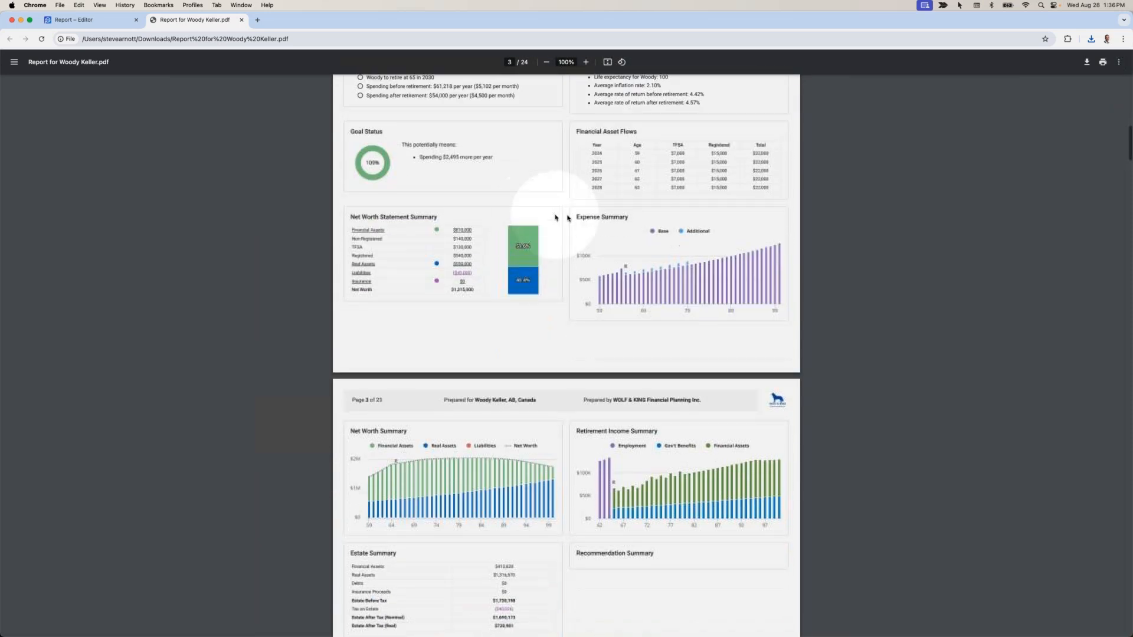
scroll(555, 217, down, 1)
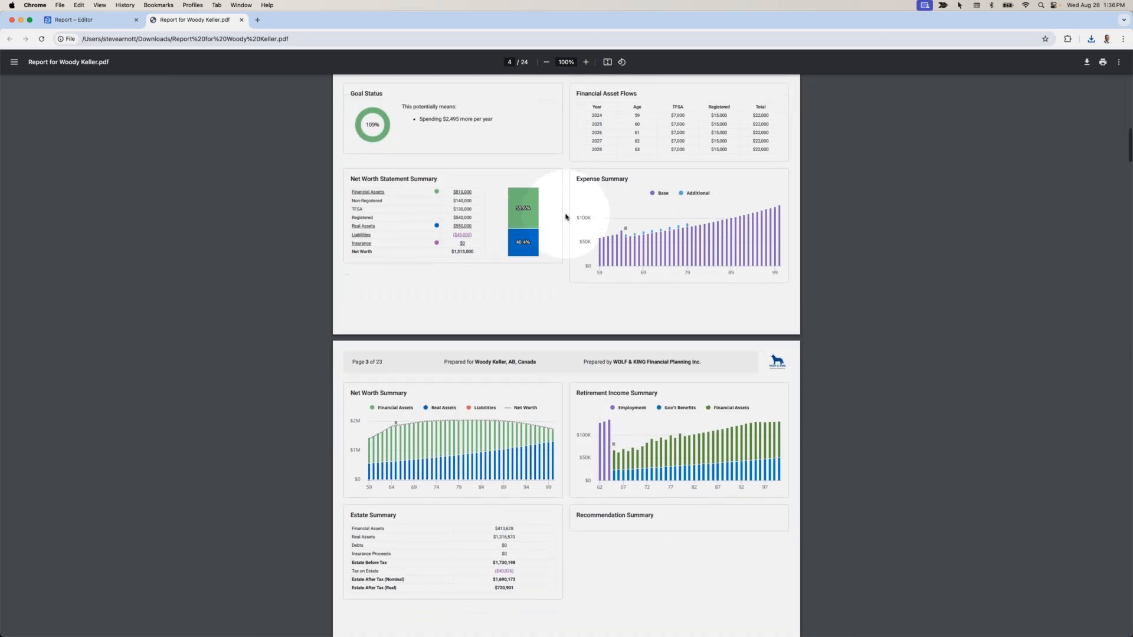
scroll(565, 217, down, 2)
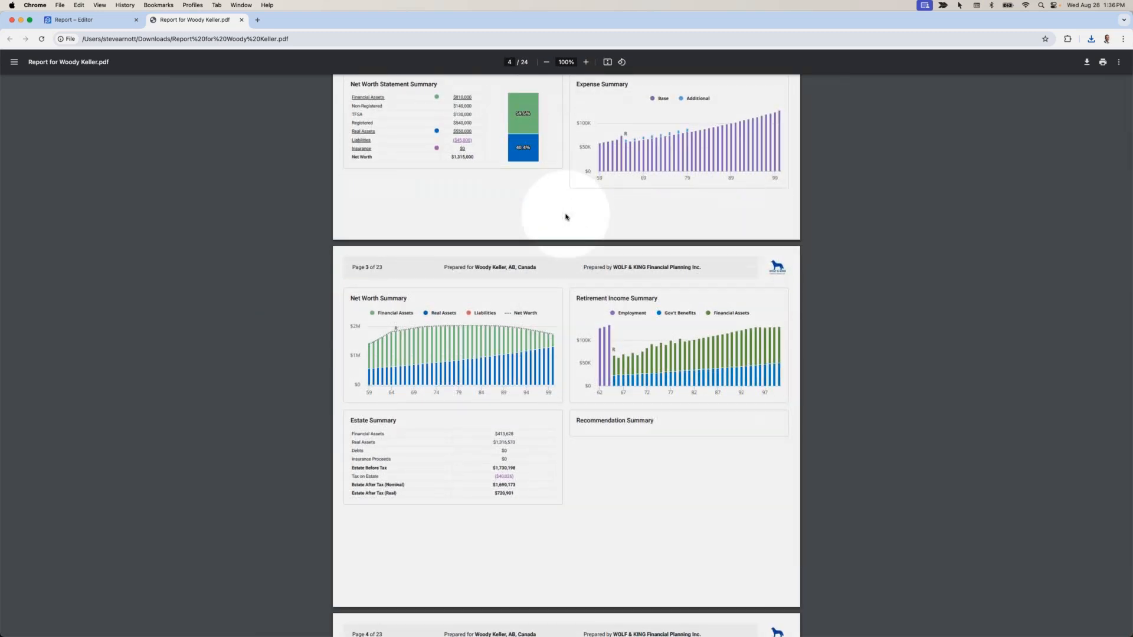
scroll(565, 216, down, 9)
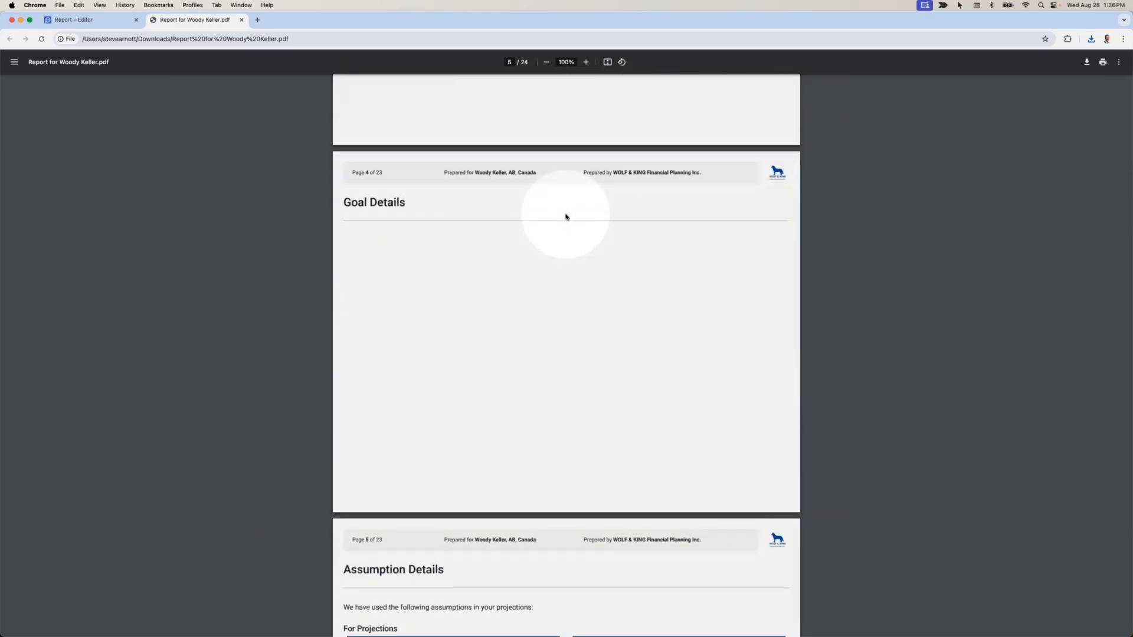
scroll(565, 217, down, 7)
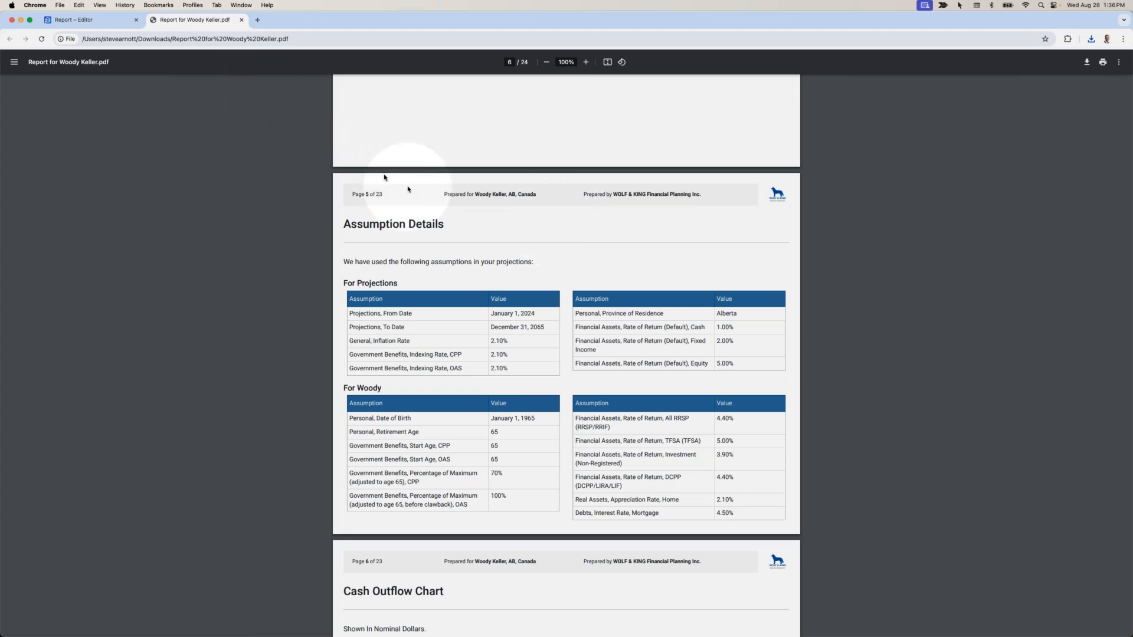
click(97, 22)
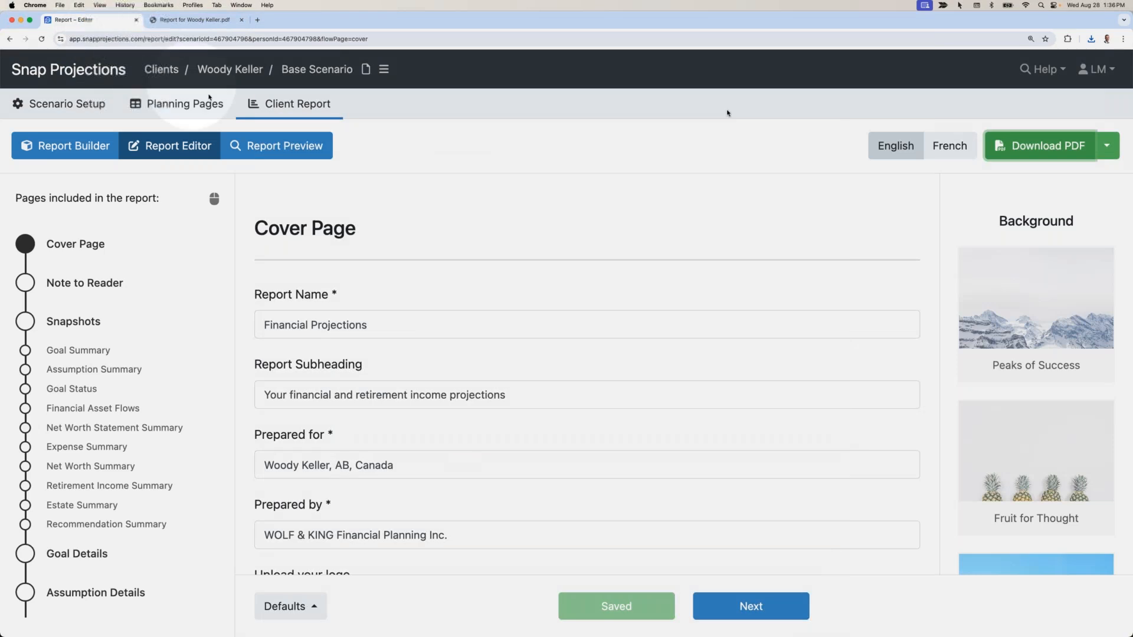
Search the Snap Projections Help Center for 'Sample report'.
click(1043, 70)
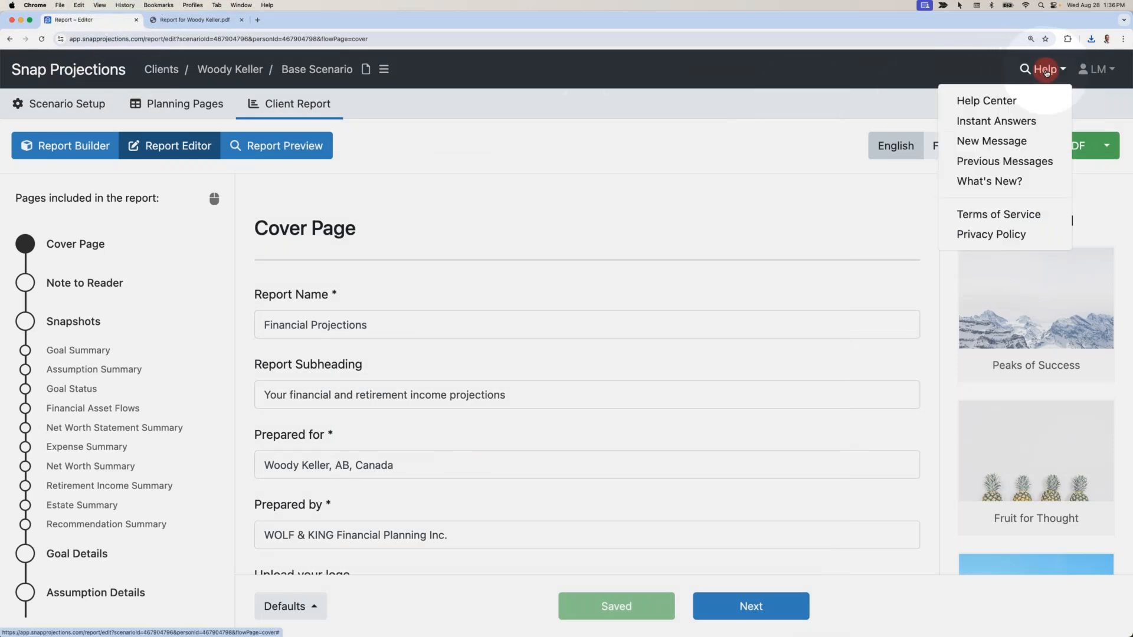
click(993, 101)
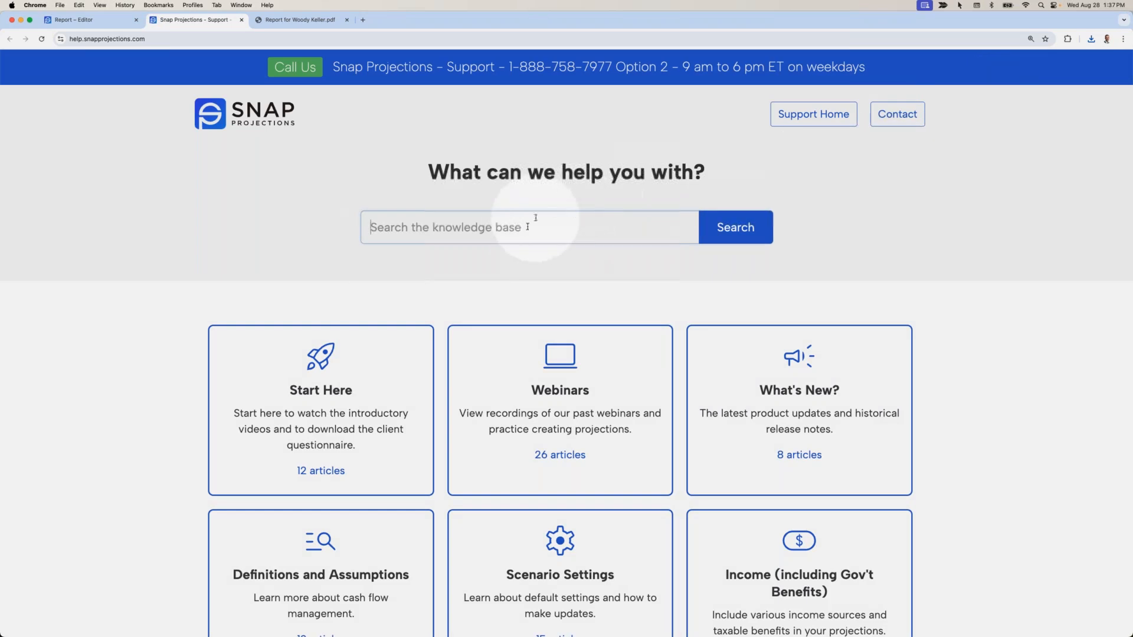
click(527, 229)
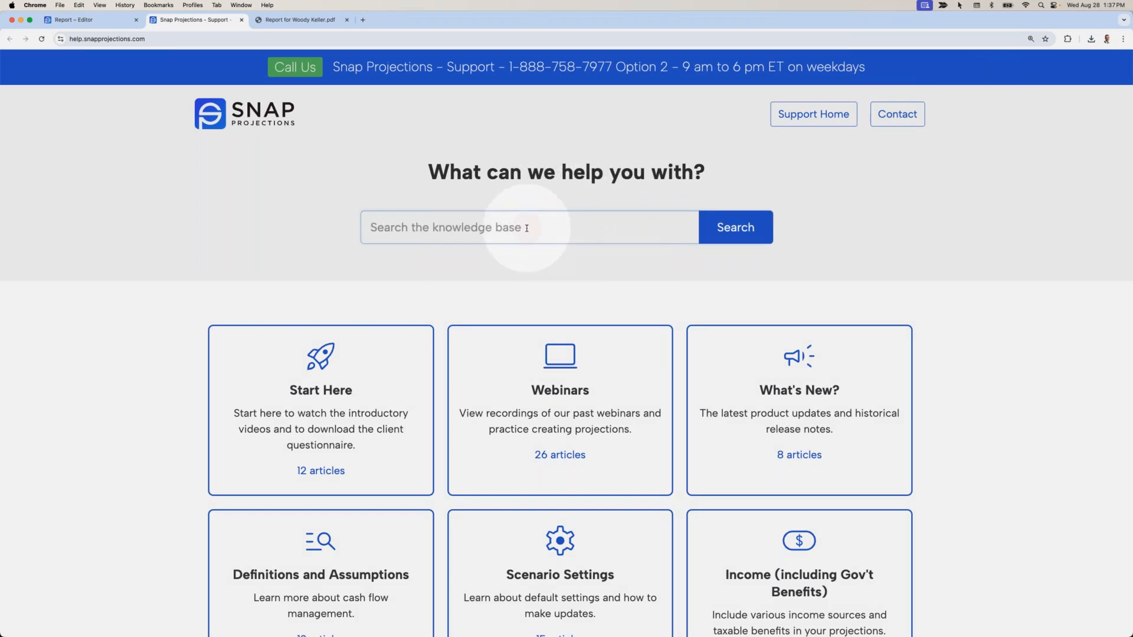
text(Sample report)
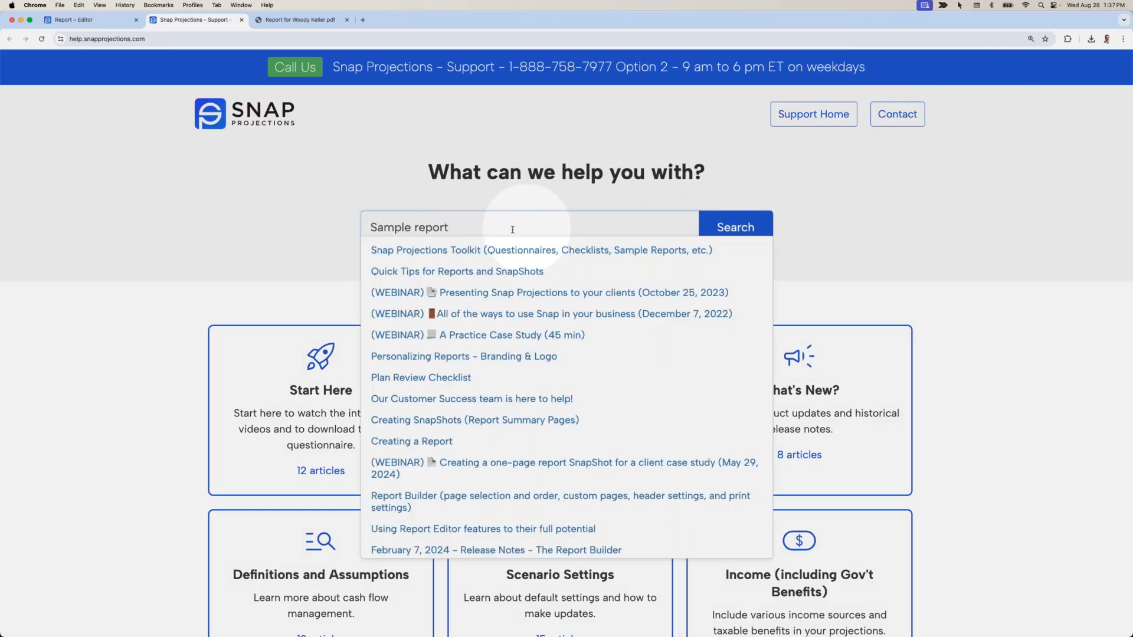
Open the Long Sample Plan - EN PDF from the Toolkit article's Sample Reports section.
click(435, 250)
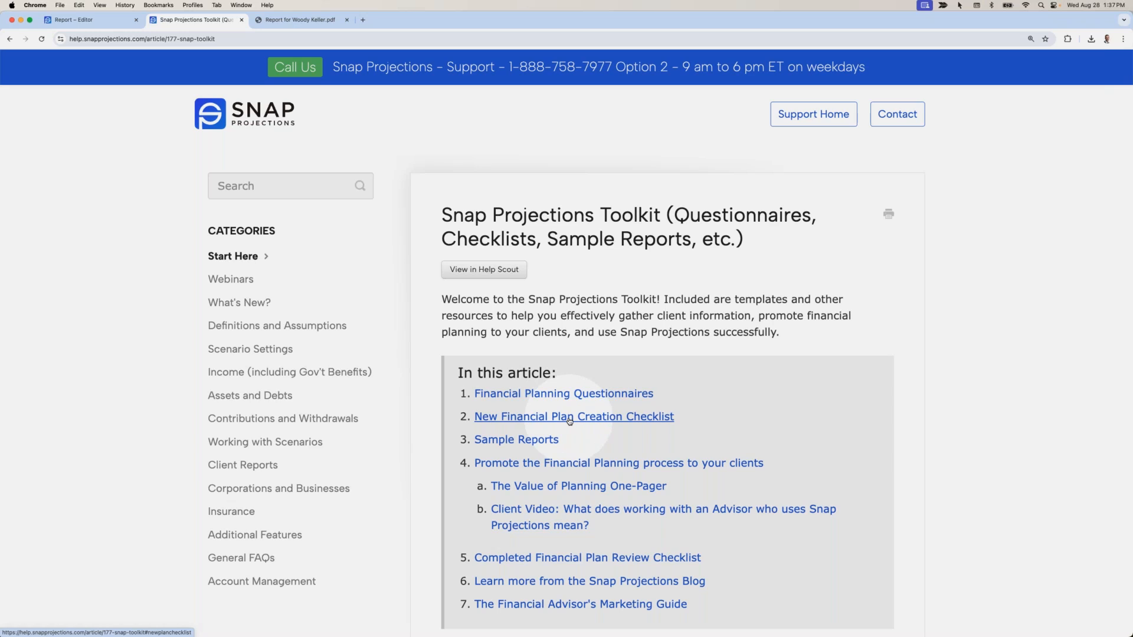
click(548, 447)
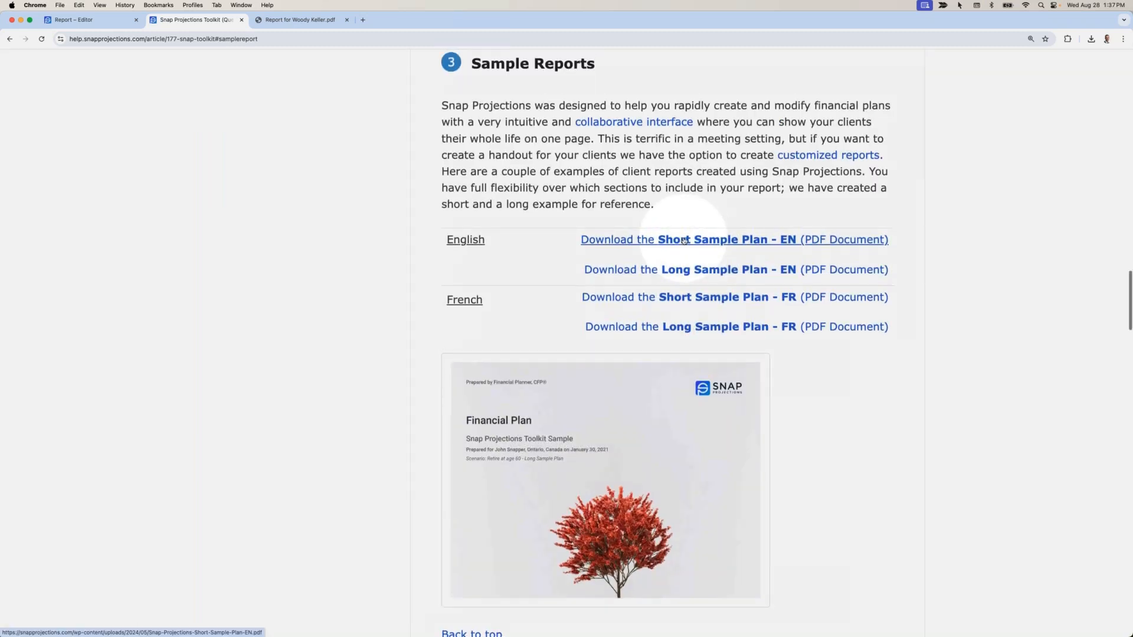
click(684, 272)
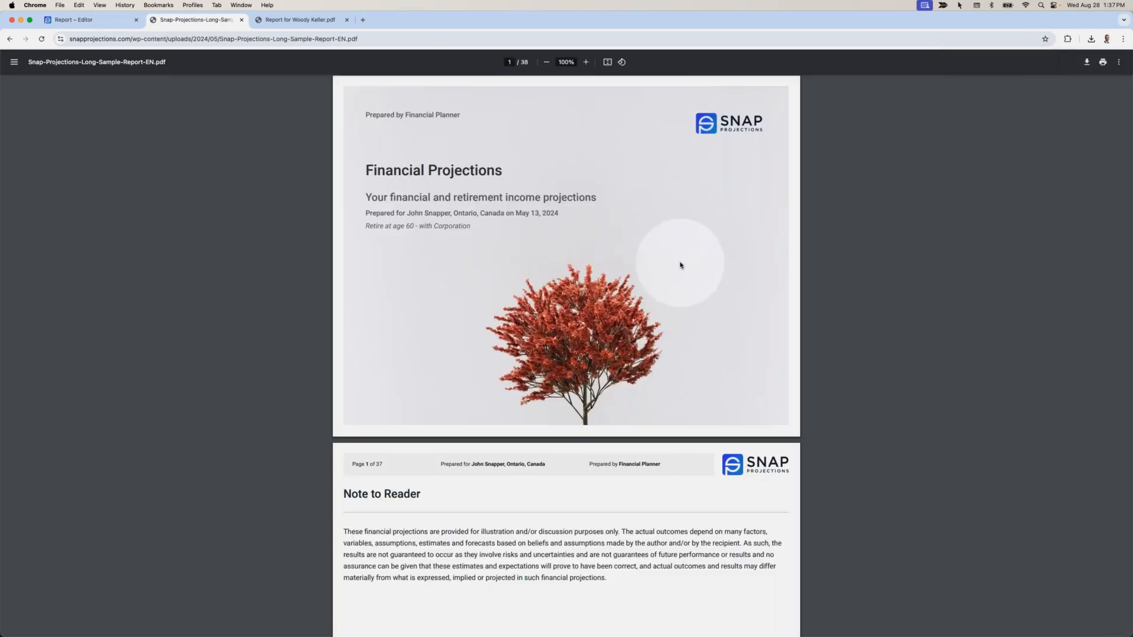
Scroll the long sample report down to its Goal Details page, then return to the Report – Editor tab.
scroll(681, 265, down, 6)
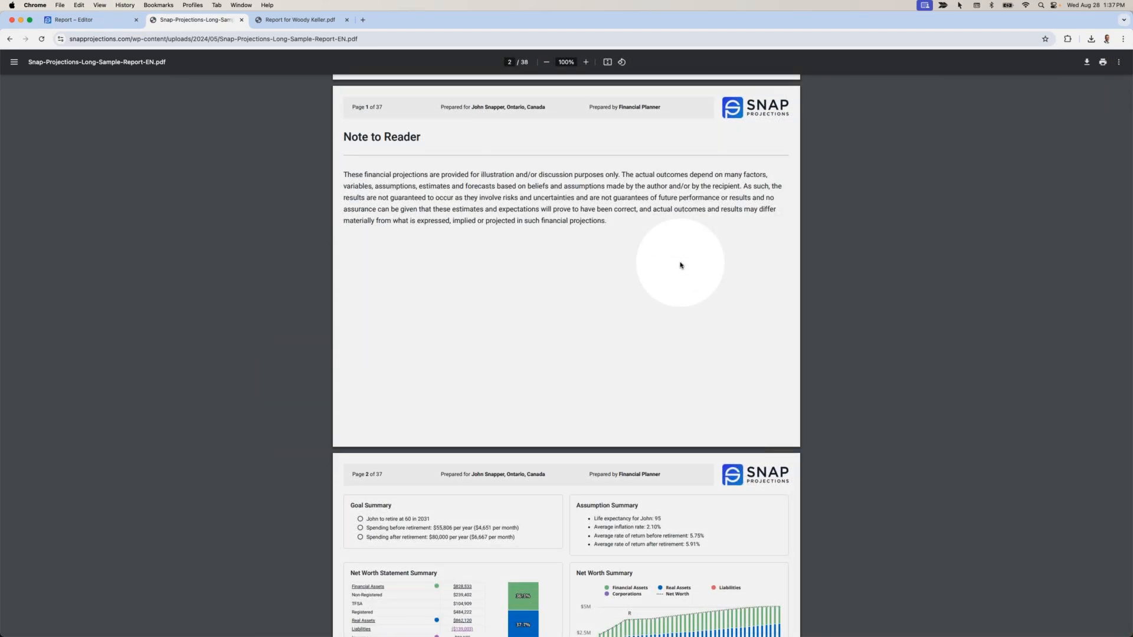
scroll(680, 265, down, 5)
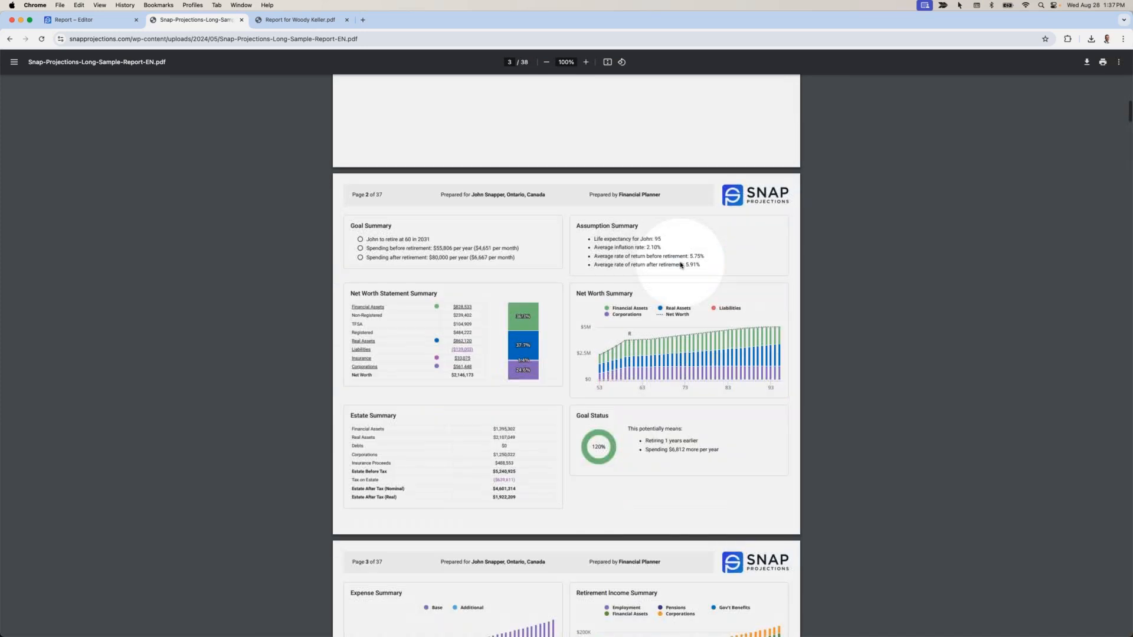
scroll(681, 265, down, 3)
scroll(681, 265, down, 3)
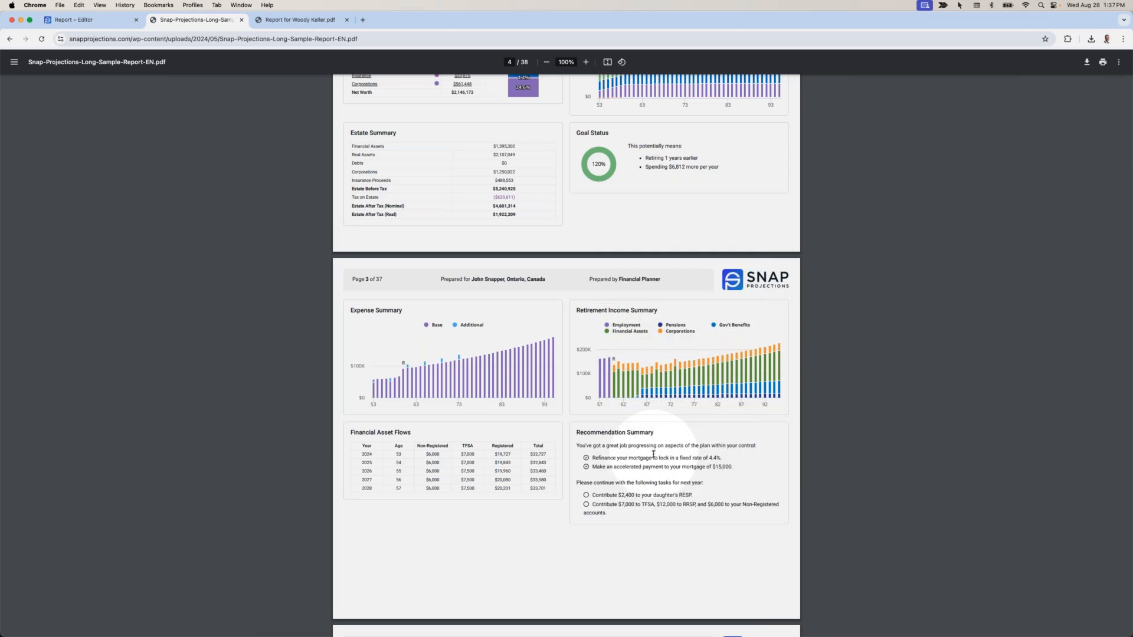
scroll(652, 459, down, 10)
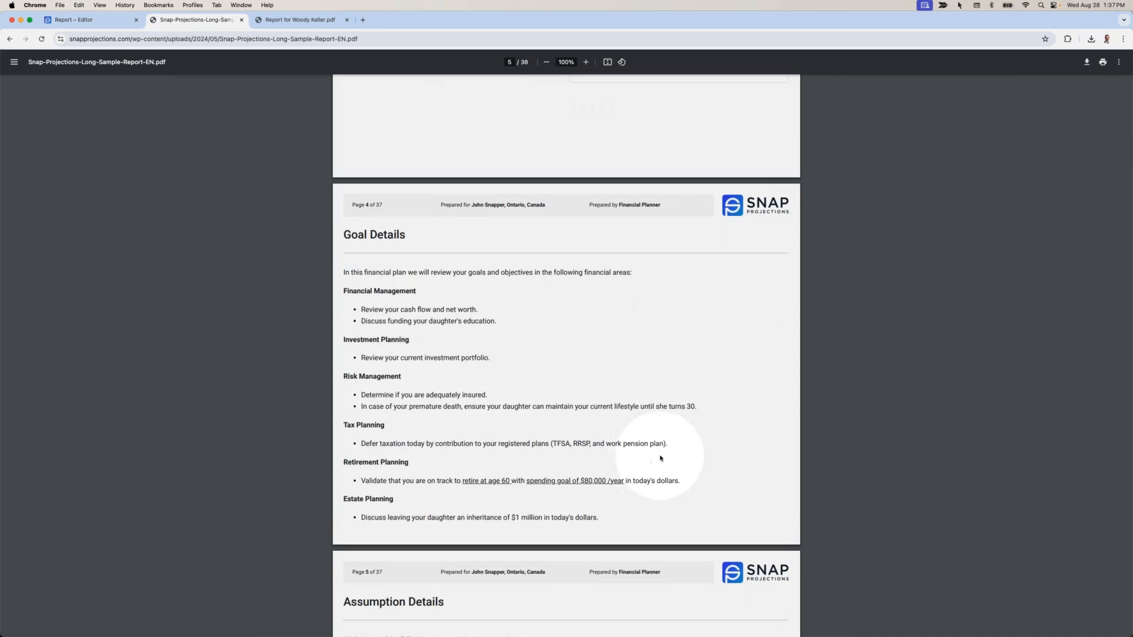
click(93, 26)
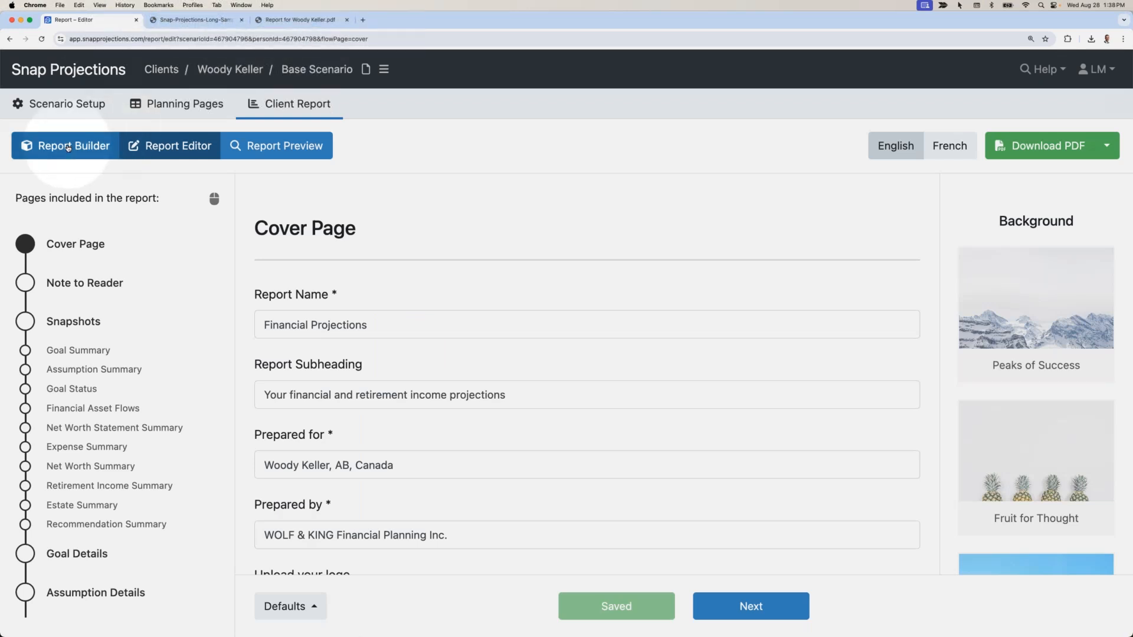
Open Report Builder and scroll its Included Pages list down toward Goal Details.
click(68, 147)
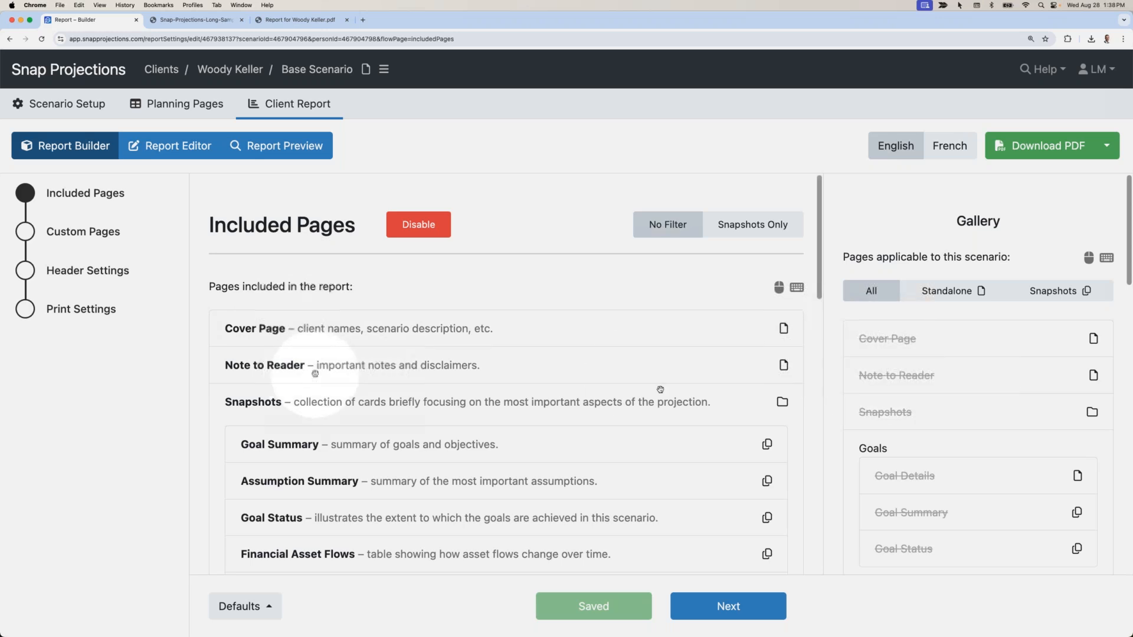
scroll(424, 366, down, 5)
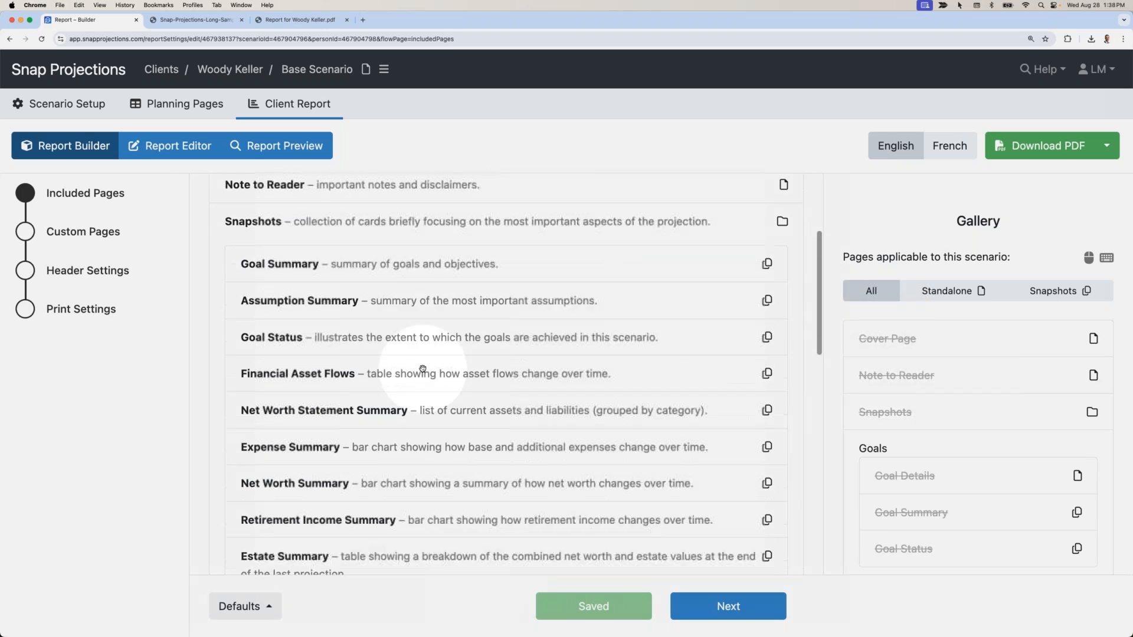
scroll(422, 369, down, 2)
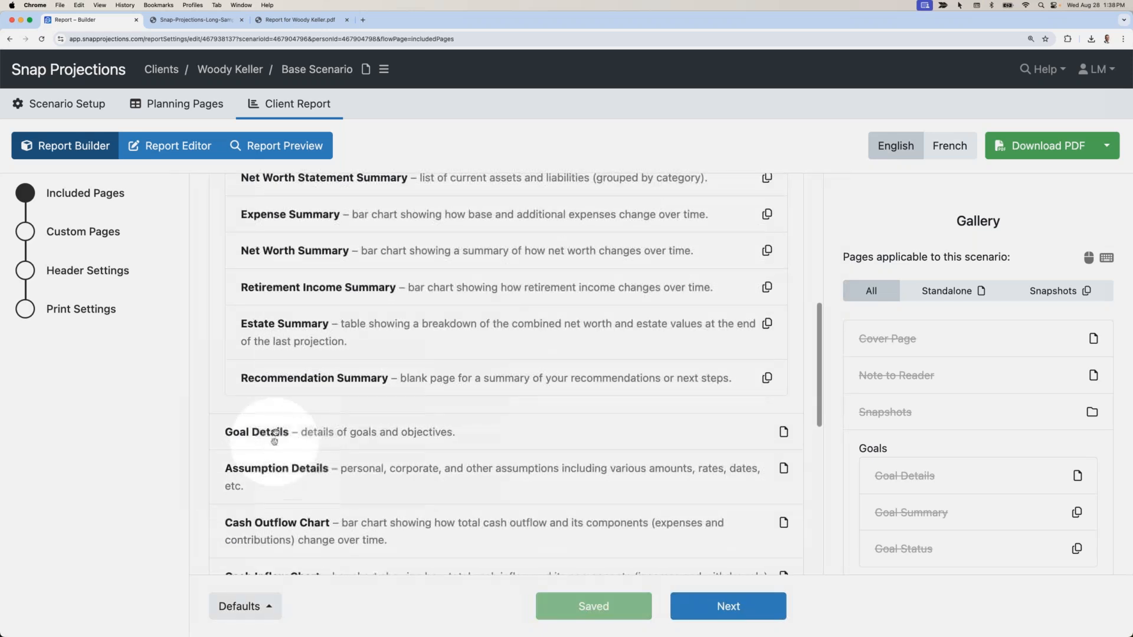
click(282, 434)
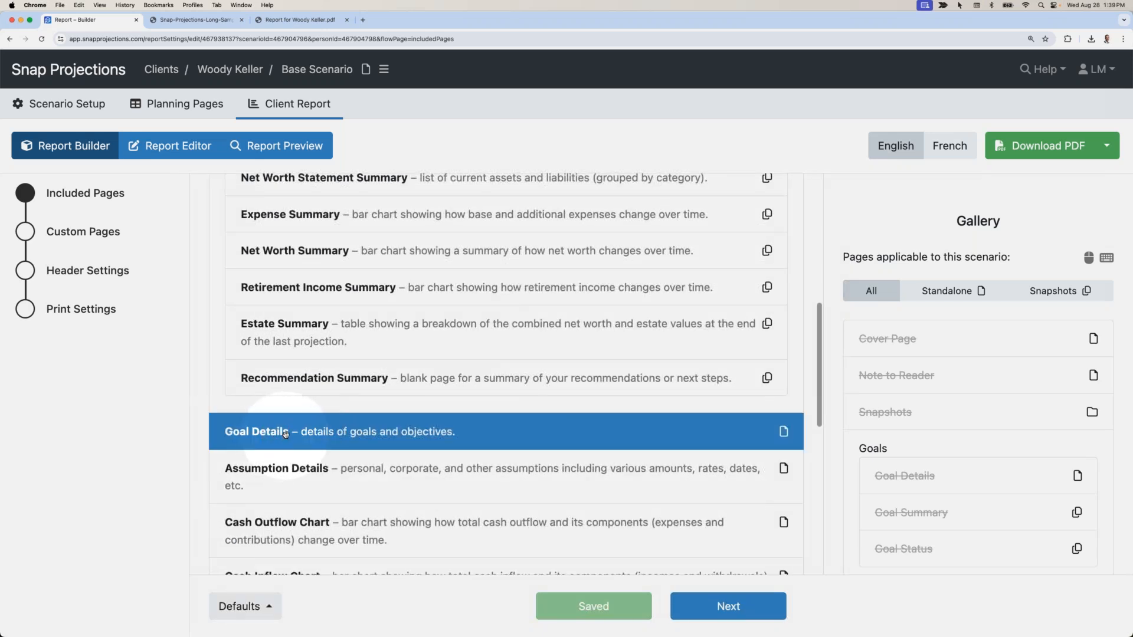
drag(285, 435, 149, 460)
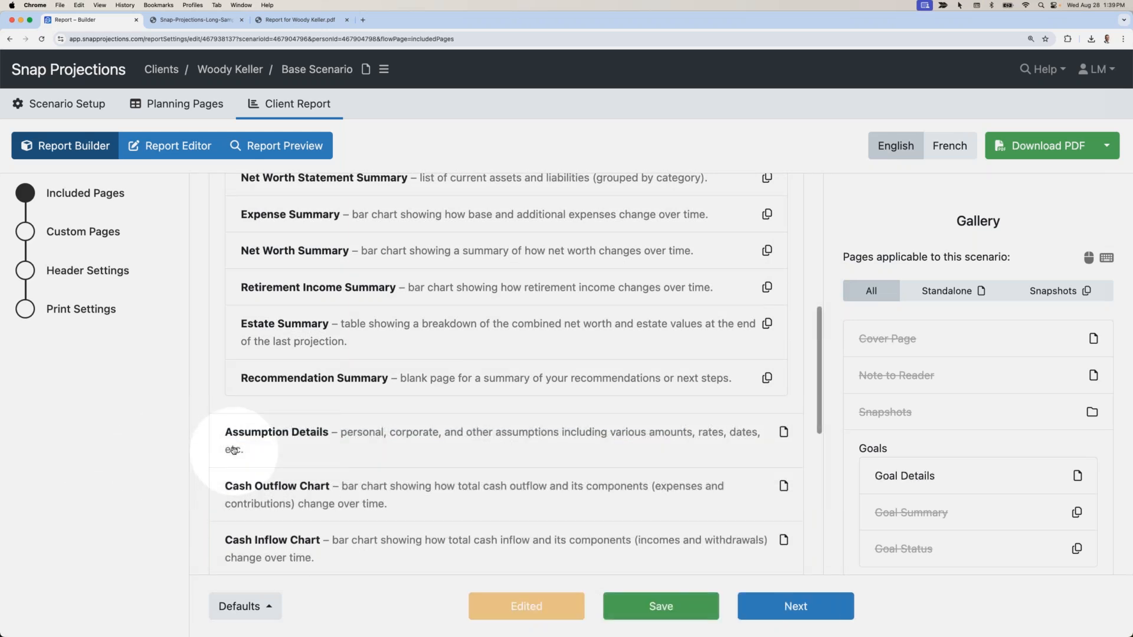
click(902, 479)
drag(903, 479, 469, 434)
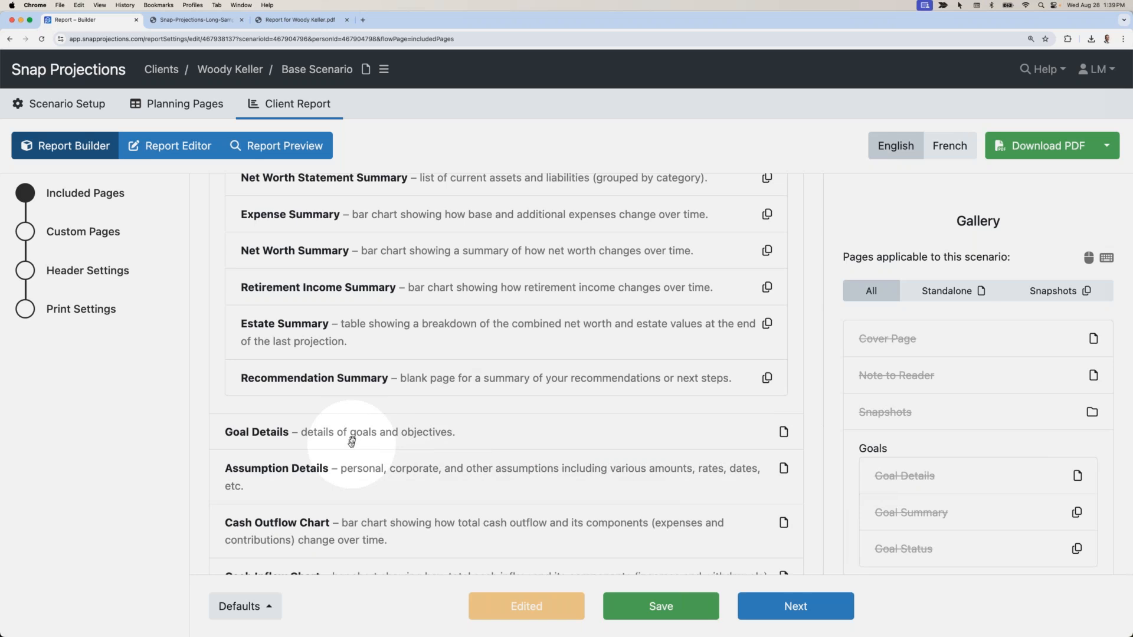
mouse_move(353, 437)
mouse_down()
mouse_move(354, 528)
mouse_move(372, 440)
mouse_up()
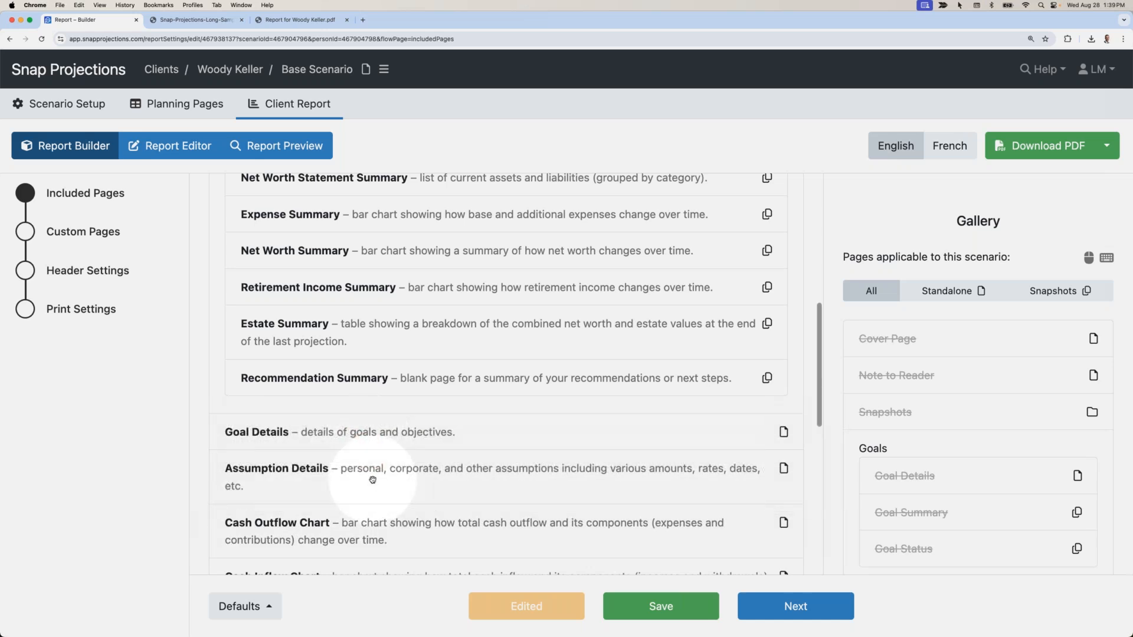
scroll(374, 484, up, 10)
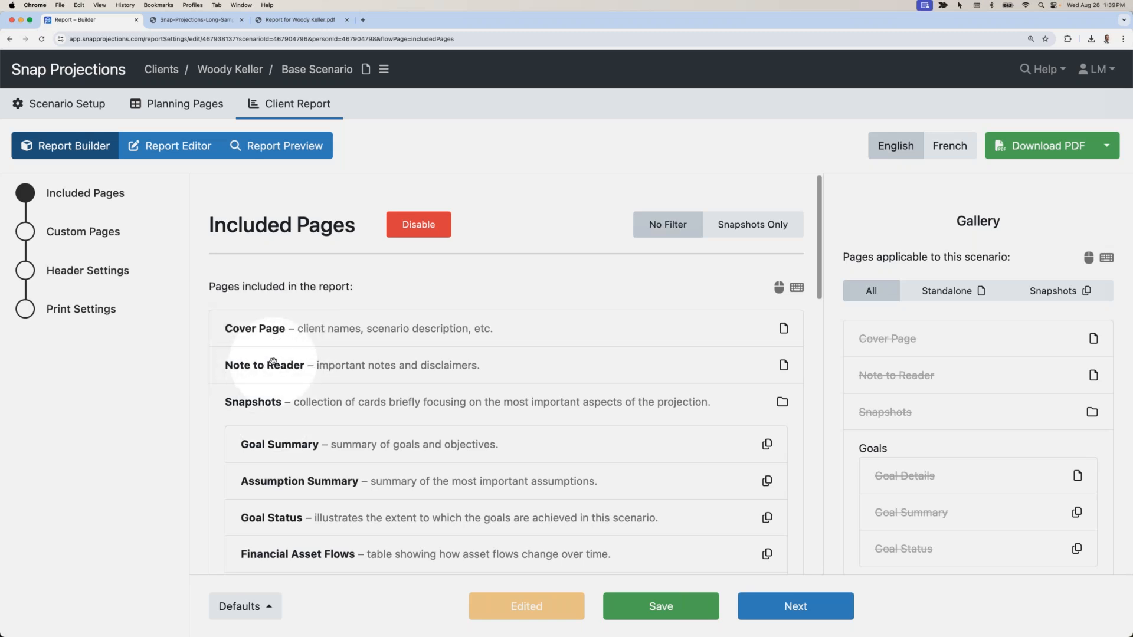
scroll(273, 362, down, 4)
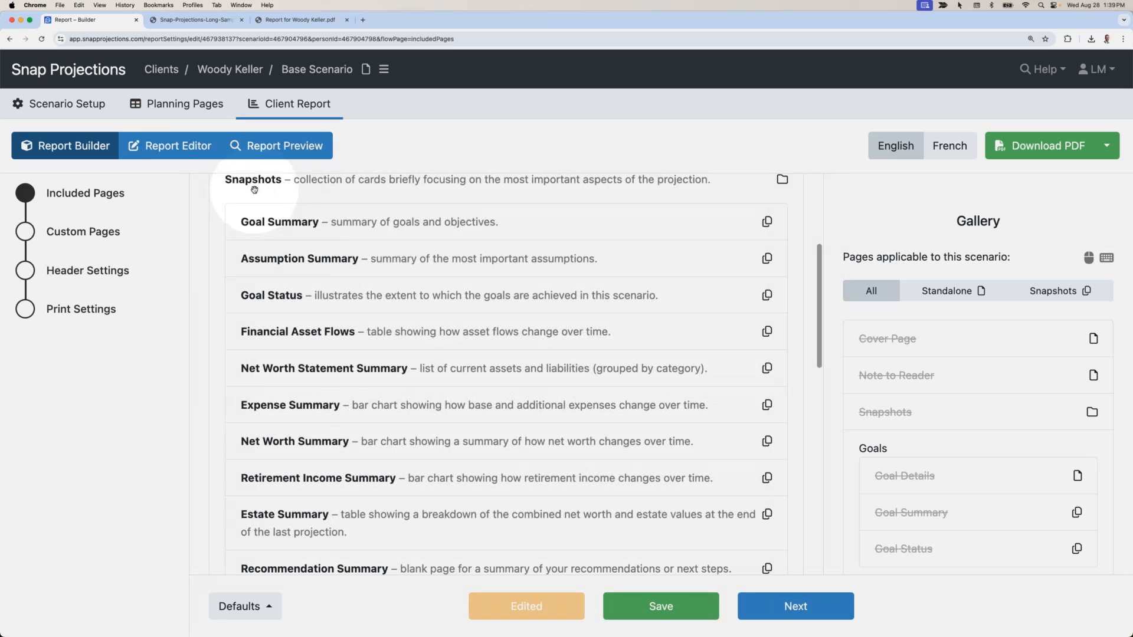
scroll(254, 189, down, 1)
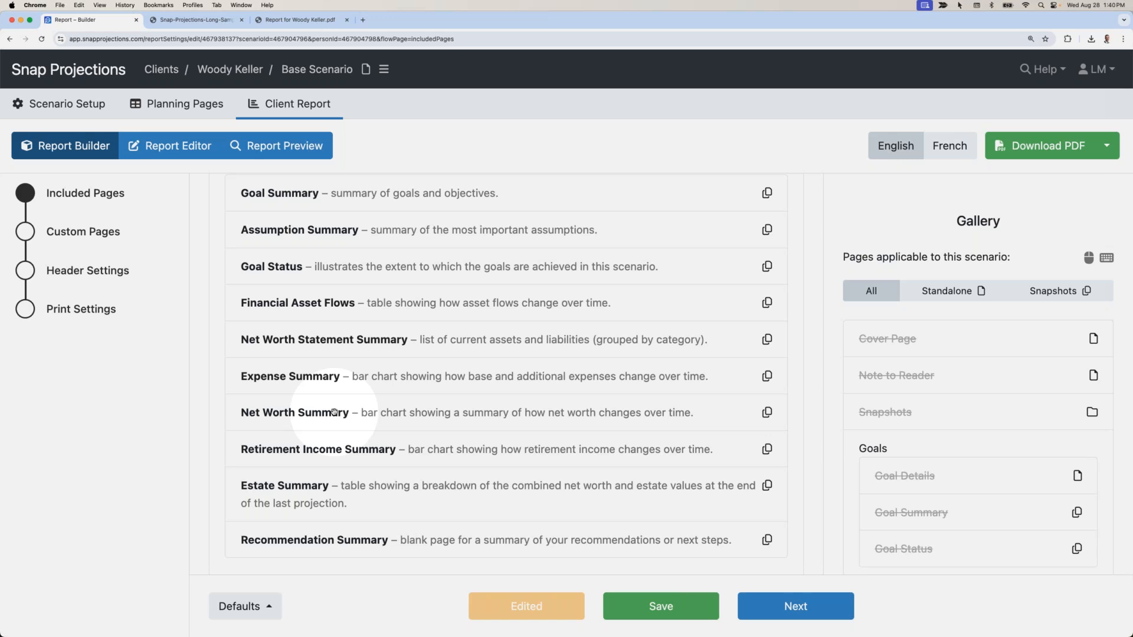
Drag the Assumption Summary snapshot out of the report.
click(276, 228)
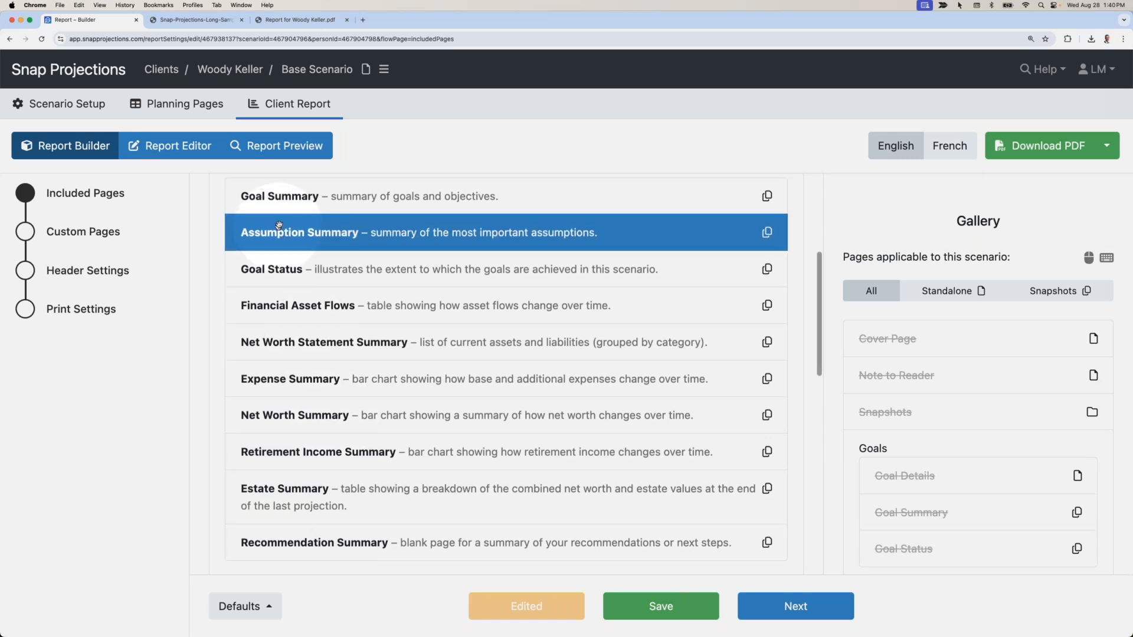
scroll(278, 224, up, 1)
click(275, 212)
click(281, 217)
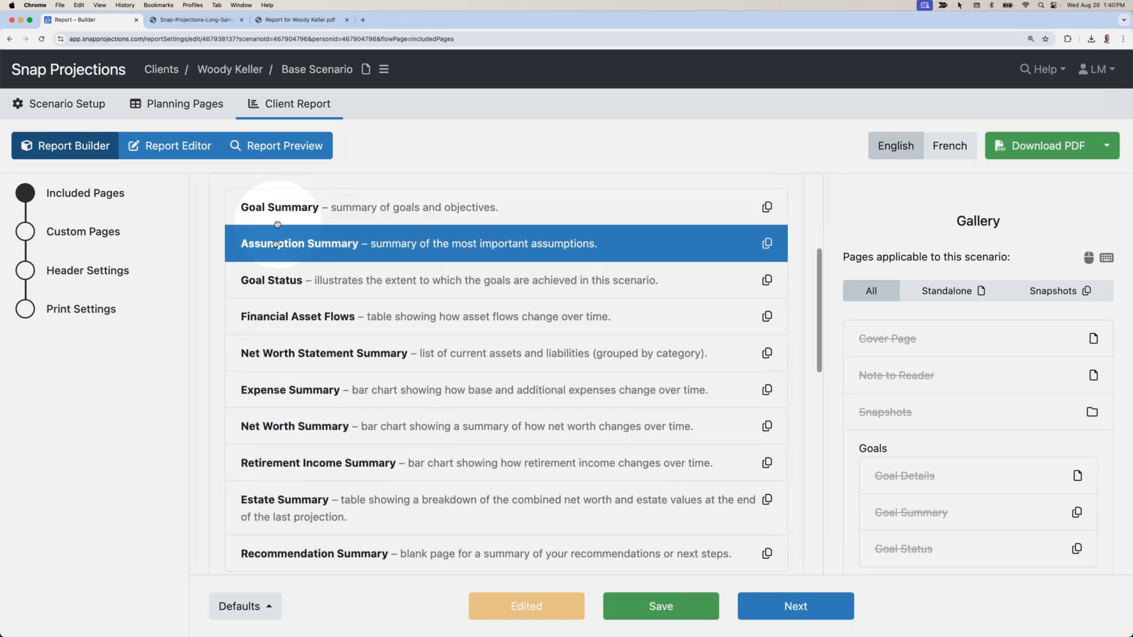
click(276, 244)
click(298, 243)
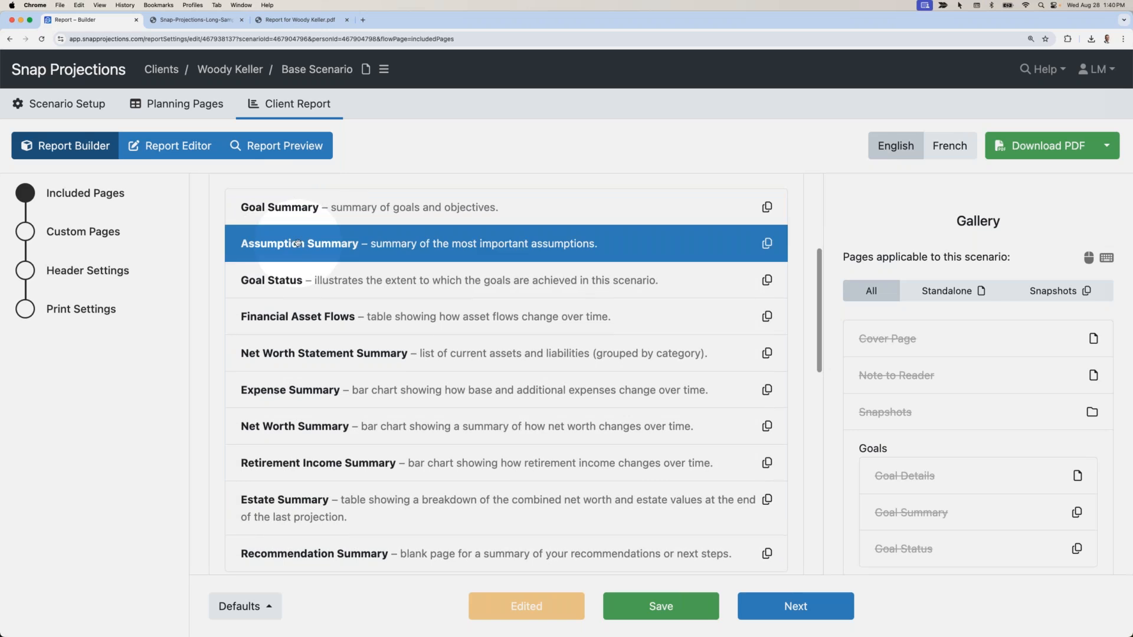
drag(299, 244, 106, 339)
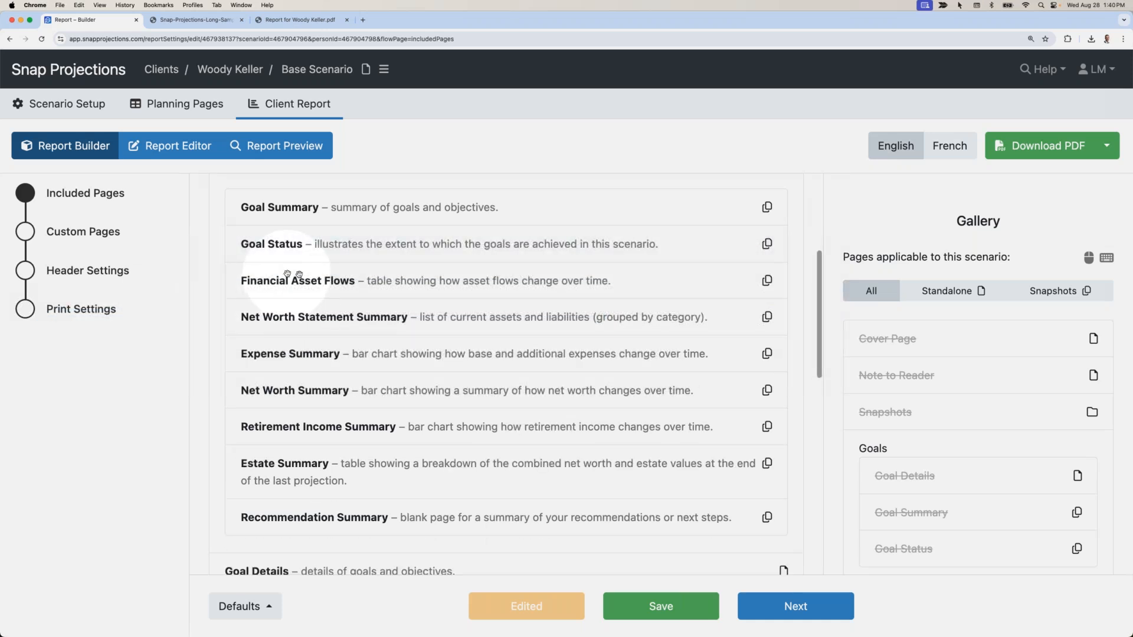
Delete the Net Worth Statement Summary snapshot from the Snapshots section.
scroll(308, 221, down, 1)
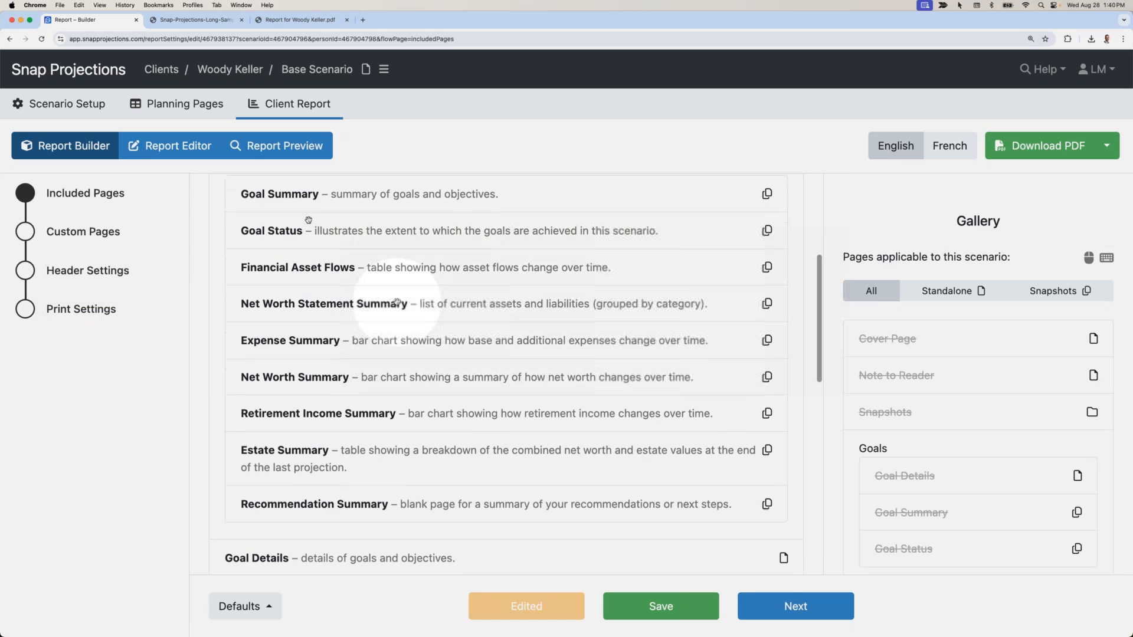
scroll(327, 238, down, 2)
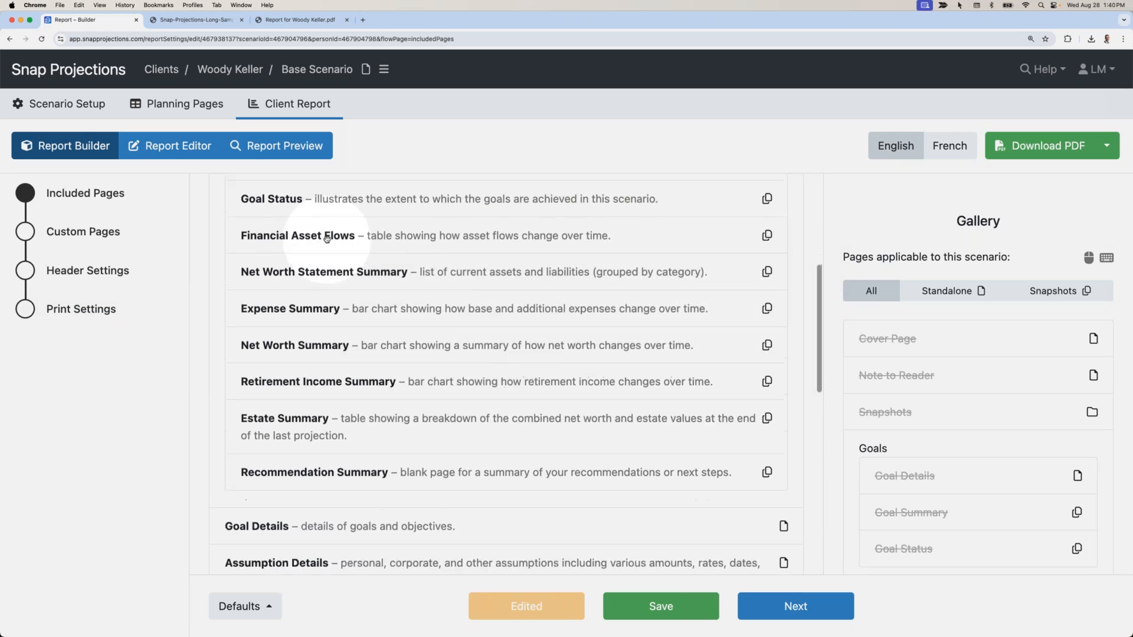
scroll(326, 239, down, 4)
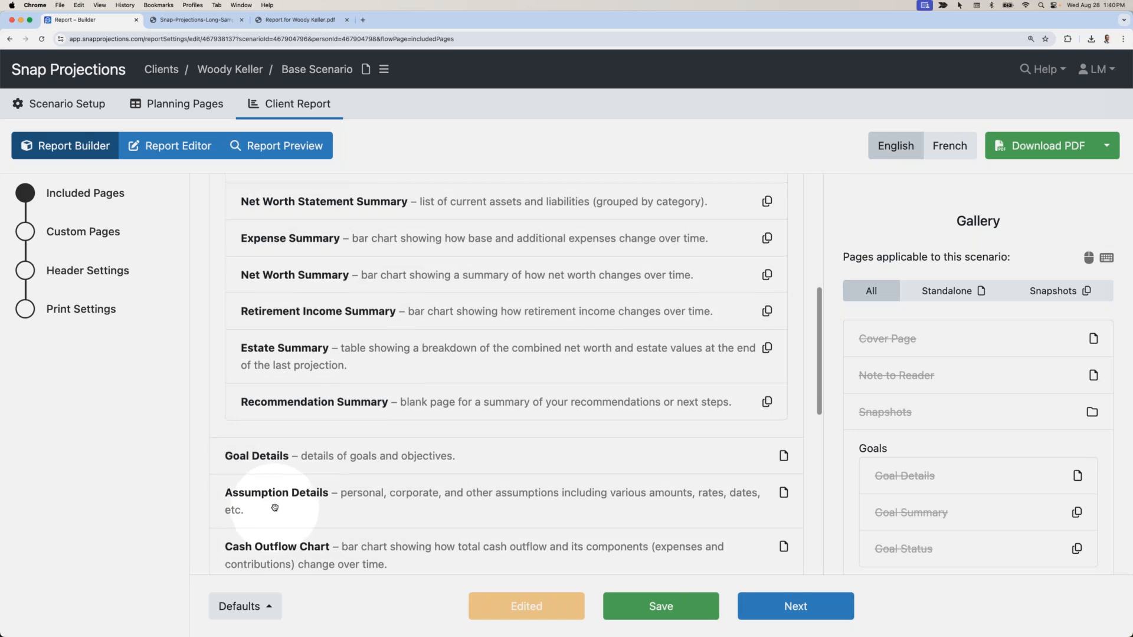
scroll(275, 508, up, 10)
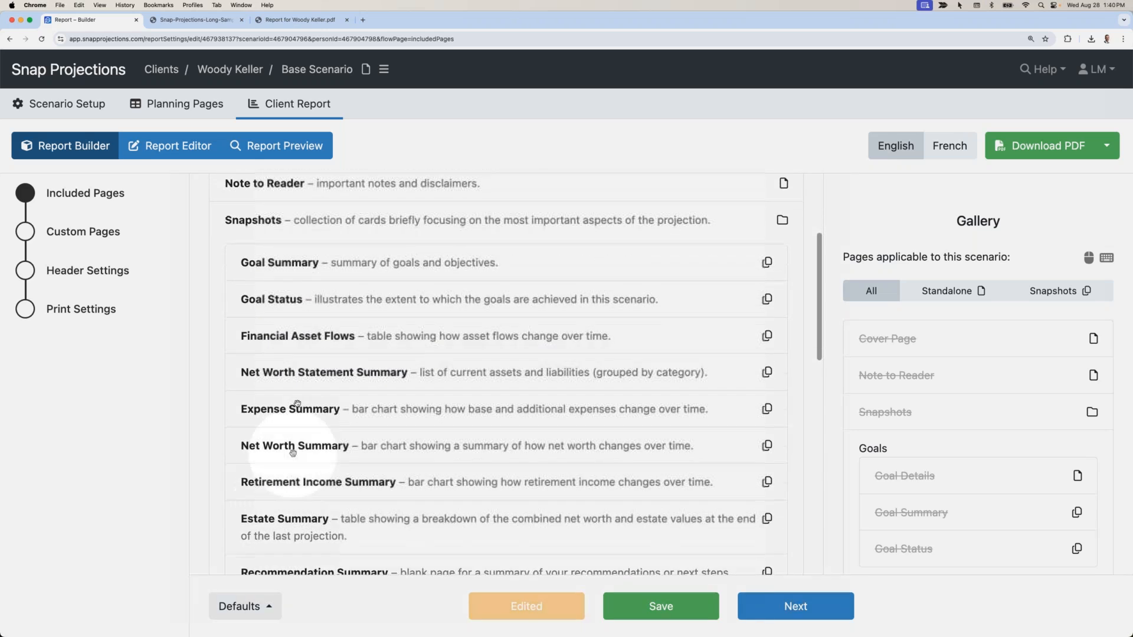
click(284, 372)
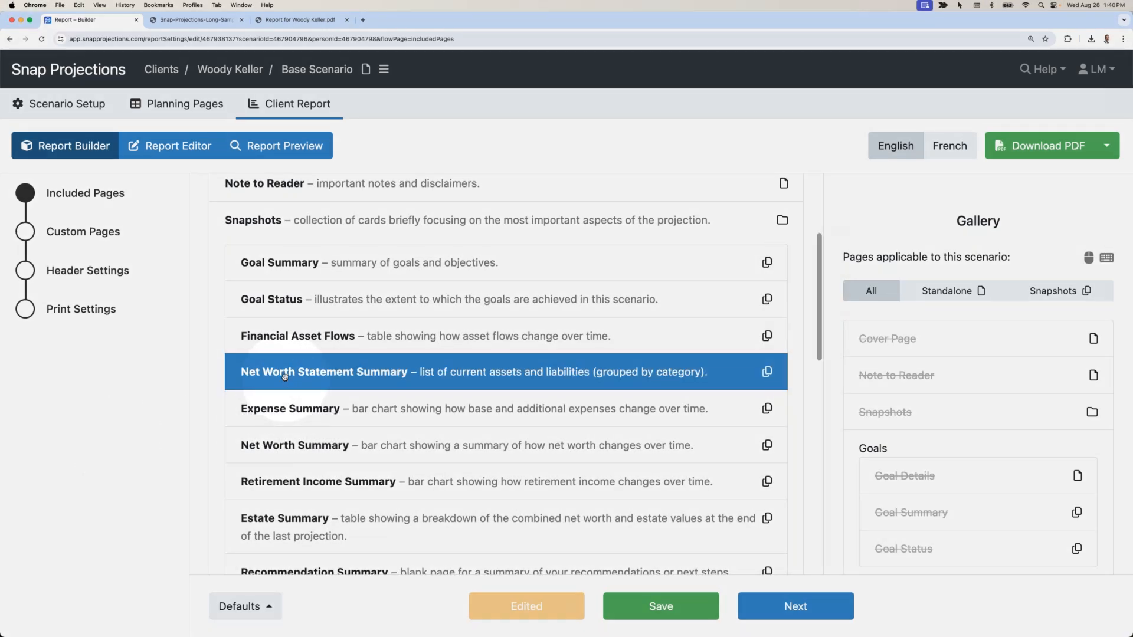
click(285, 376)
click(285, 376)
key(Delete)
Drag the Expense Summary and Recommendation Summary snapshots out to the Gallery.
scroll(295, 385, up, 1)
click(298, 378)
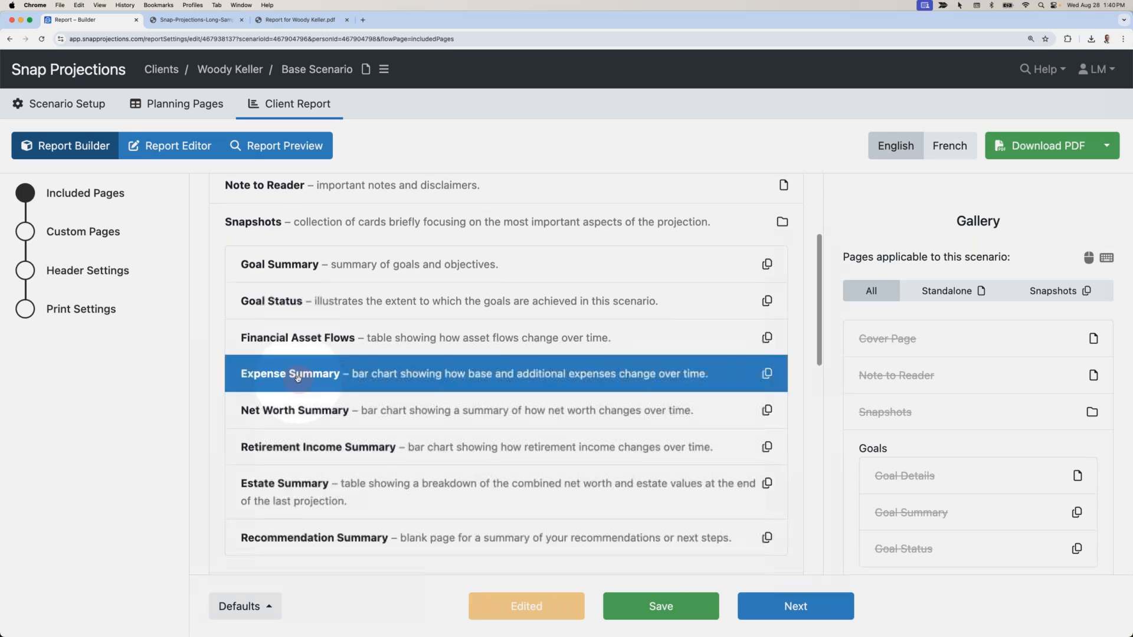
drag(300, 379, 912, 395)
drag(269, 503, 875, 475)
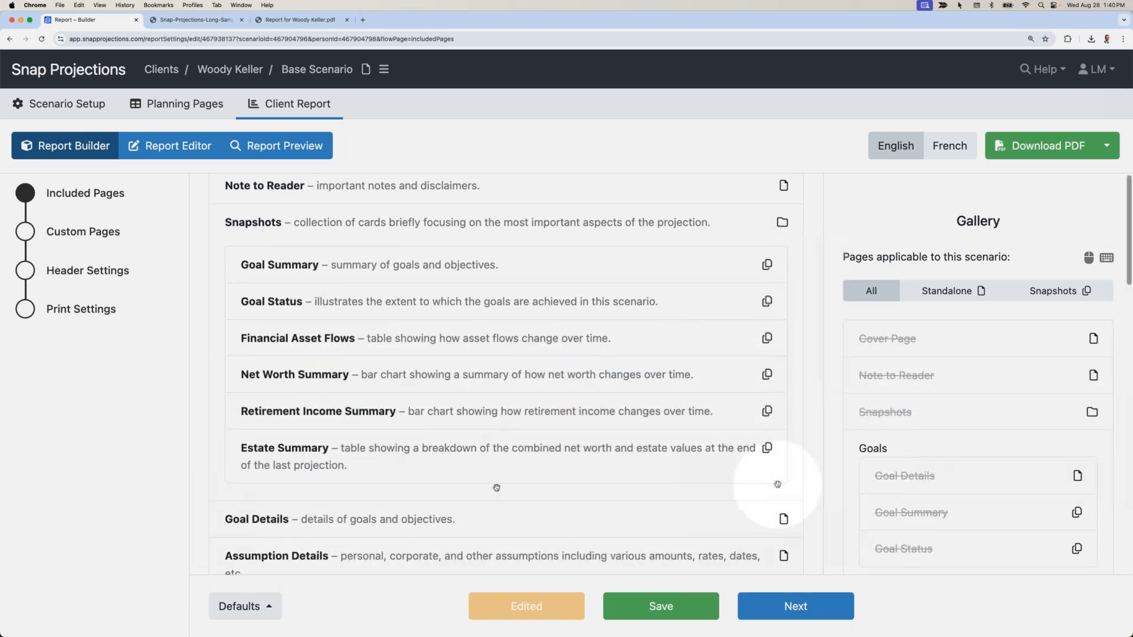
Move the Financial Asset Flows page just above Estate Summary.
scroll(488, 486, up, 1)
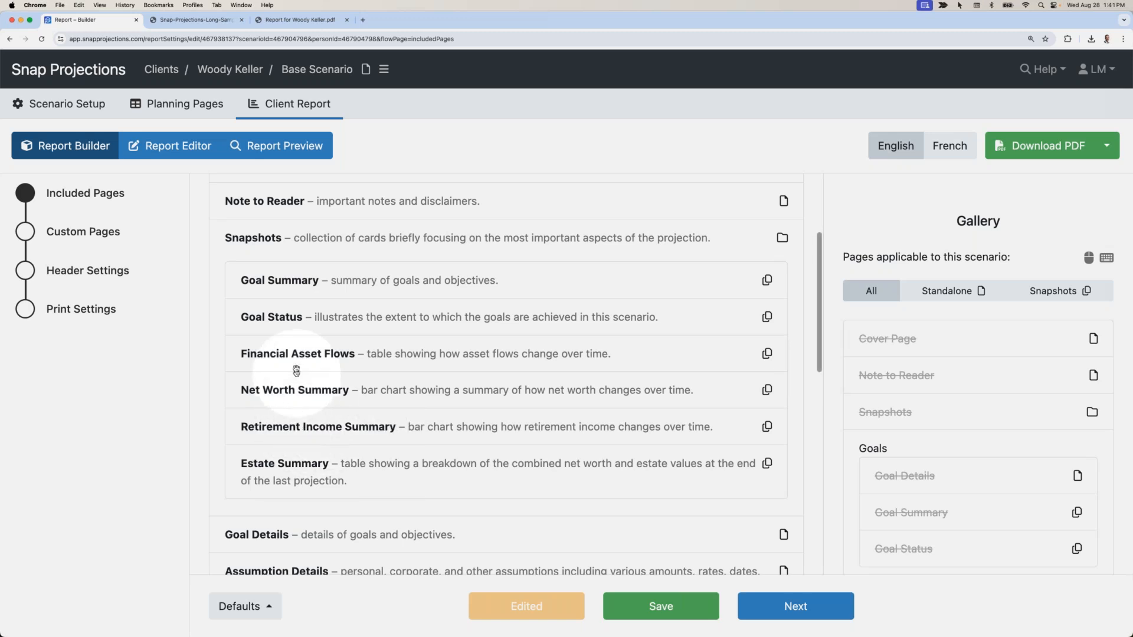
drag(296, 356, 292, 451)
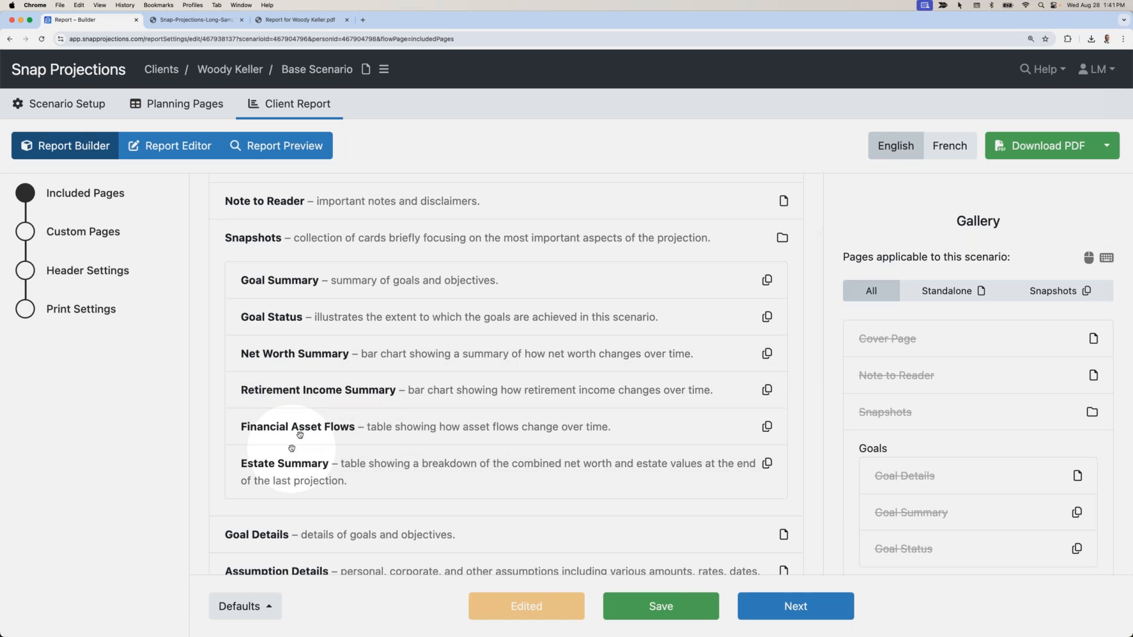
drag(270, 281, 295, 474)
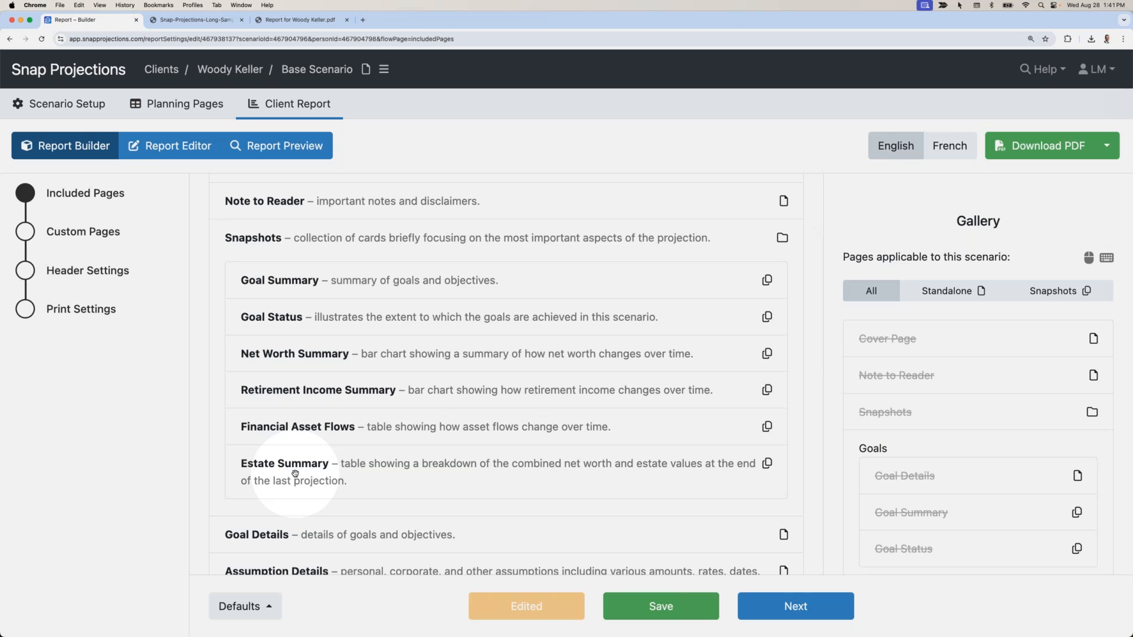
Delete the Goal Details page so Assumption Details follows the Snapshots cards.
scroll(295, 473, down, 5)
drag(295, 474, 298, 297)
key(Delete)
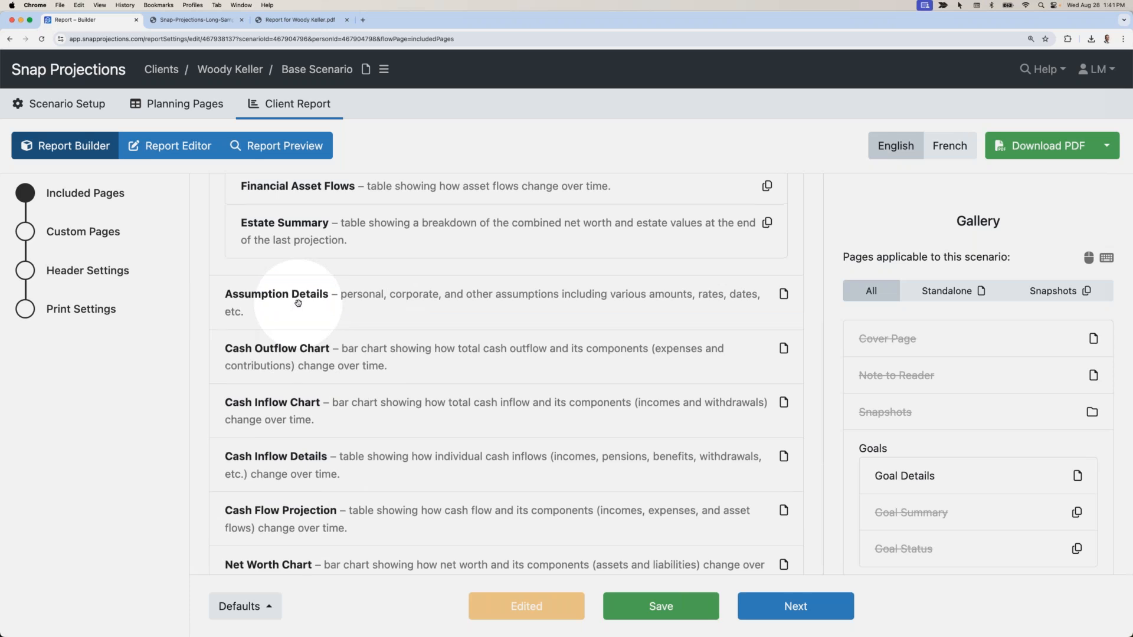
Drop the Asset Allocation Chart and Estate Details pages, placing Net Worth Statement Details after Cash Flow Projection.
scroll(298, 302, up, 5)
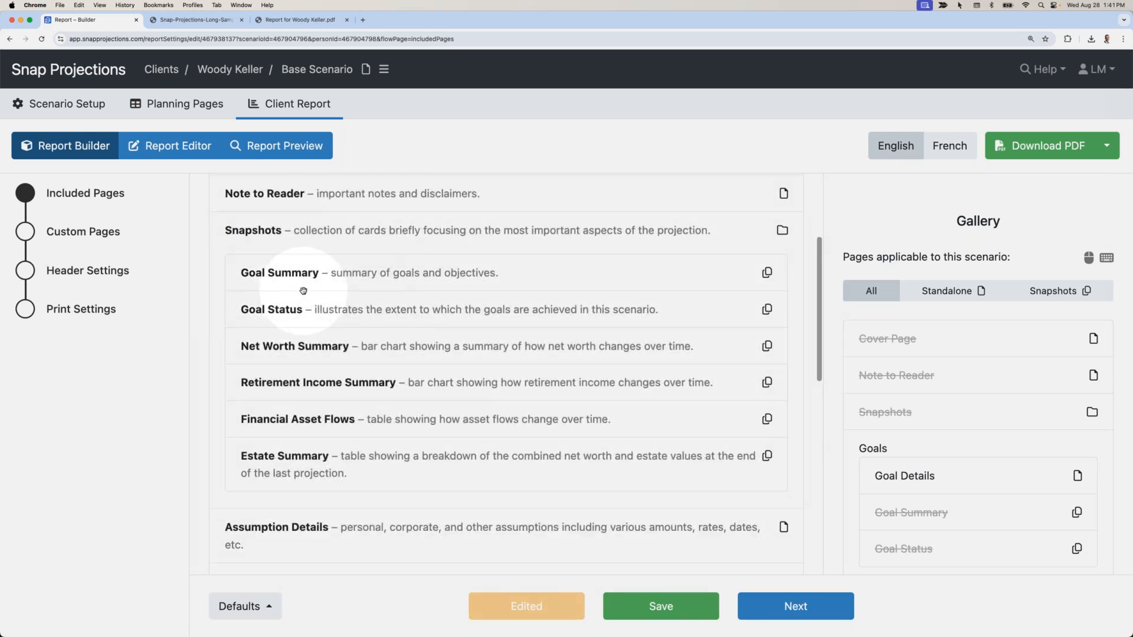
scroll(303, 291, down, 4)
scroll(303, 291, down, 3)
scroll(303, 291, down, 3)
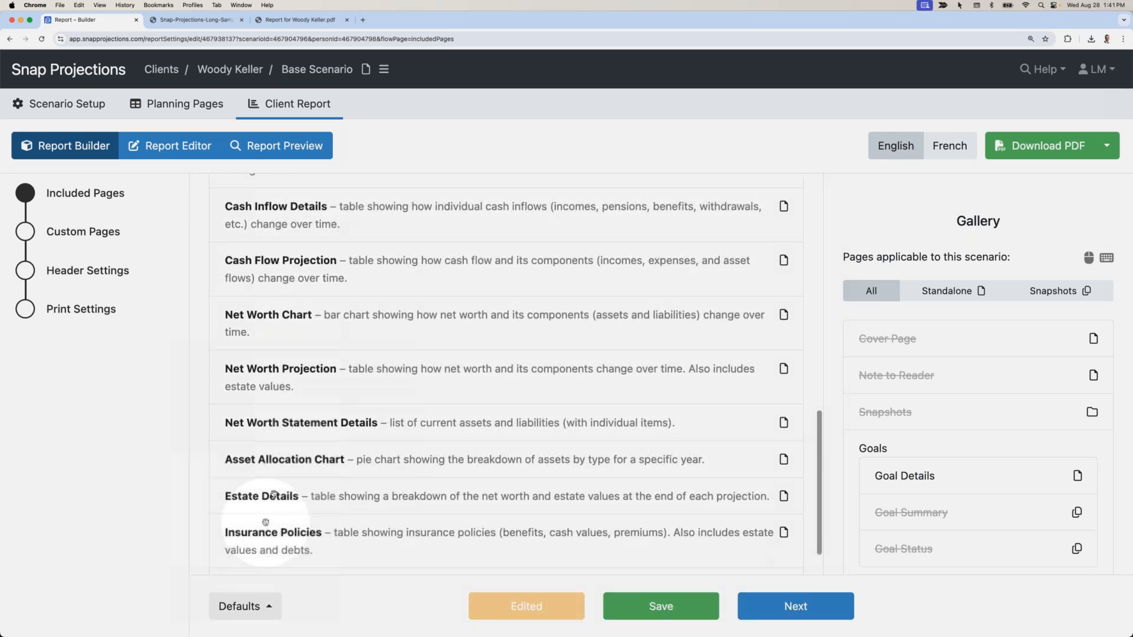
click(288, 461)
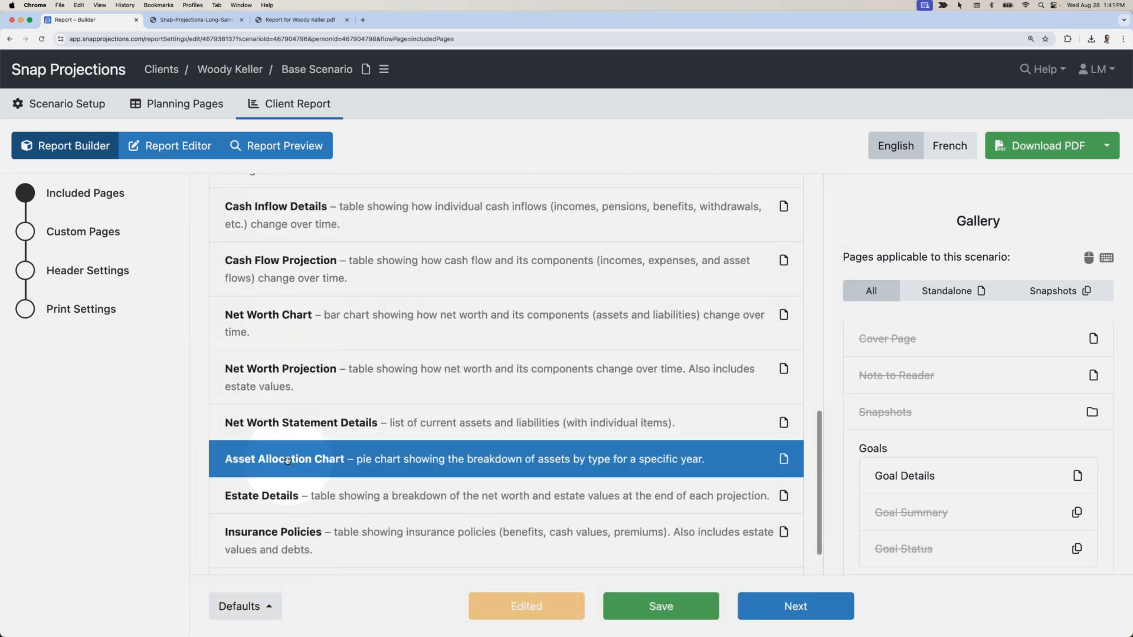
double_click(287, 461)
click(287, 460)
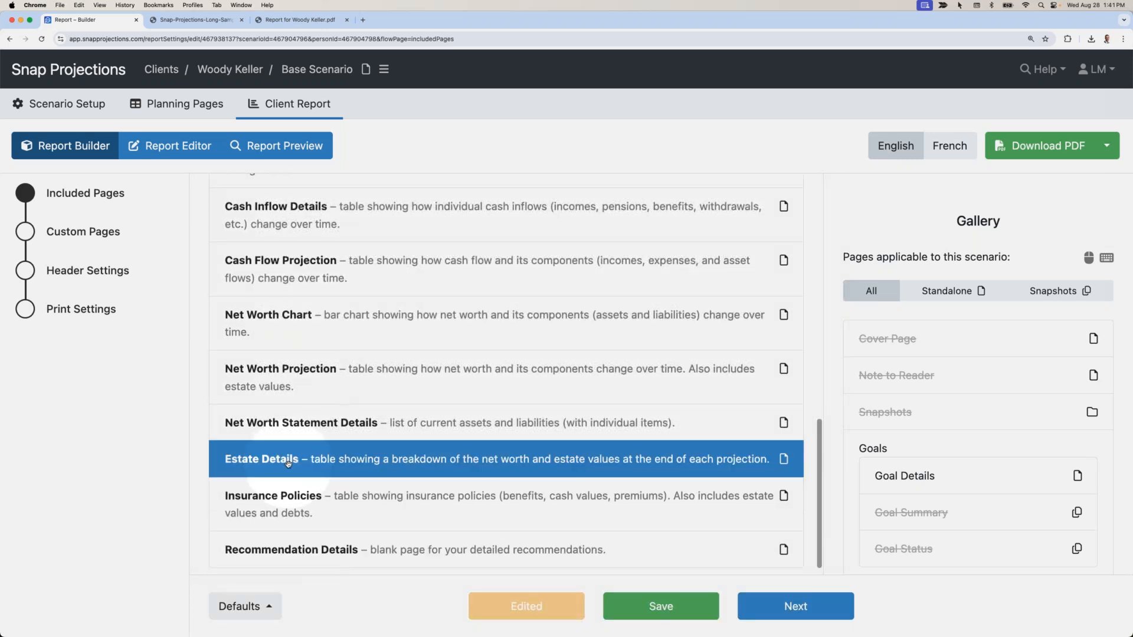
drag(290, 460, 125, 469)
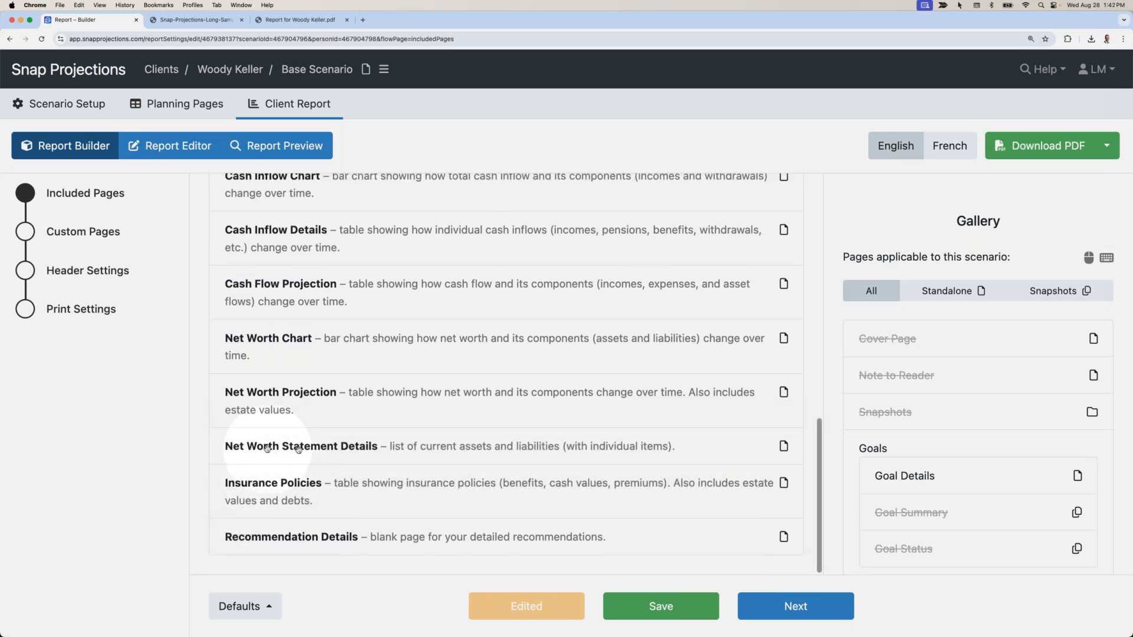
drag(287, 450, 303, 335)
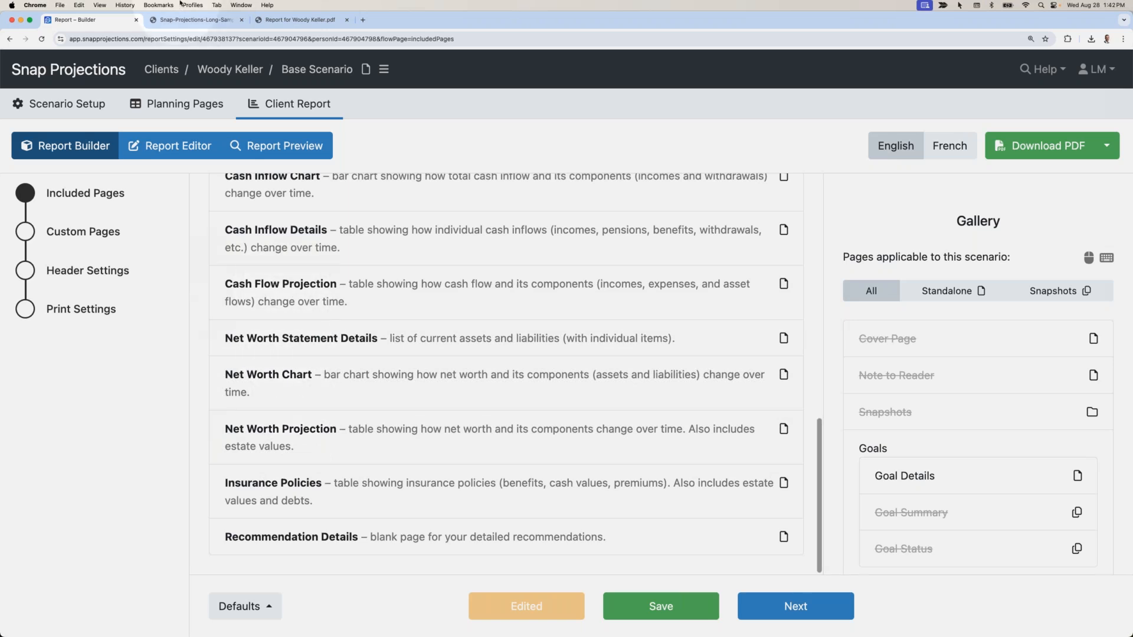
Skim the downloaded client report and the long sample PDF, then return to the Report – Builder tab.
click(322, 20)
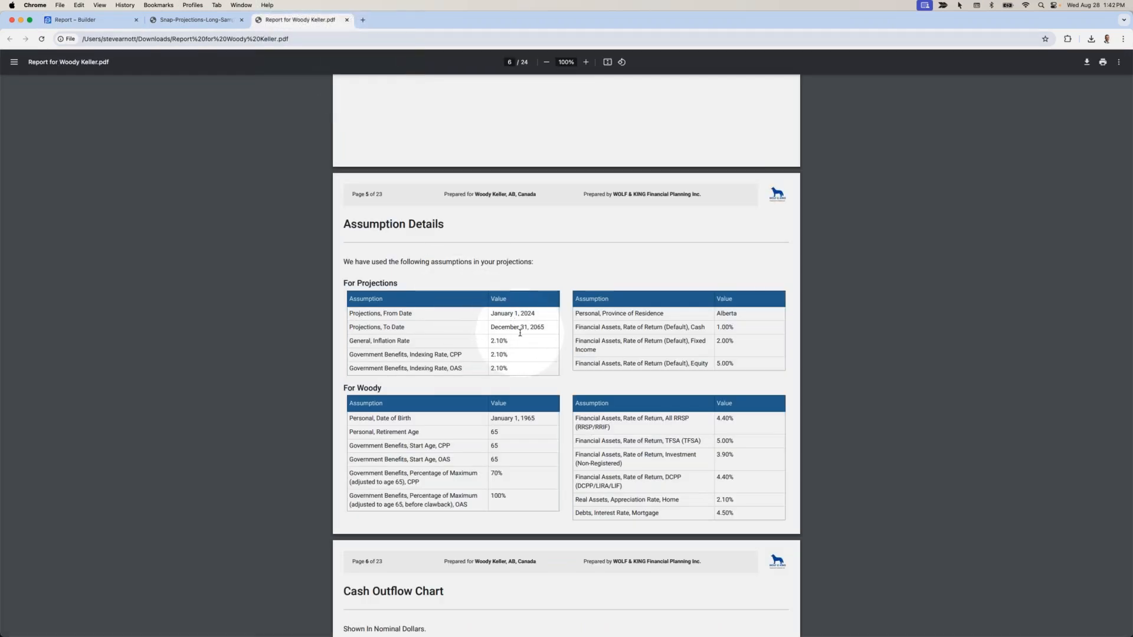
scroll(522, 333, down, 2)
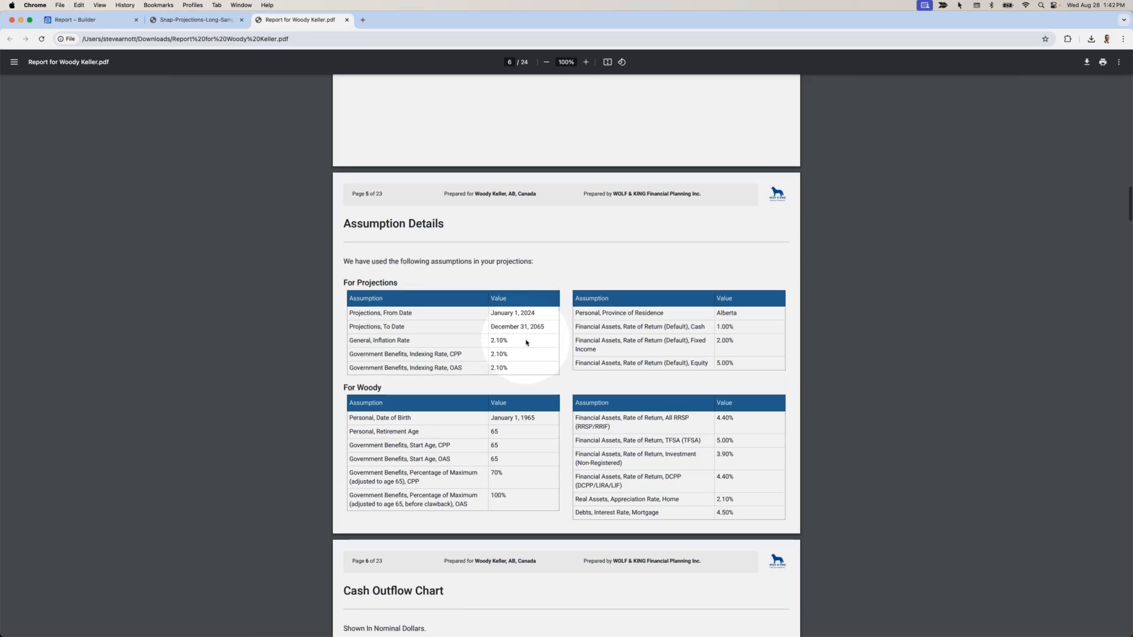
scroll(527, 343, down, 1)
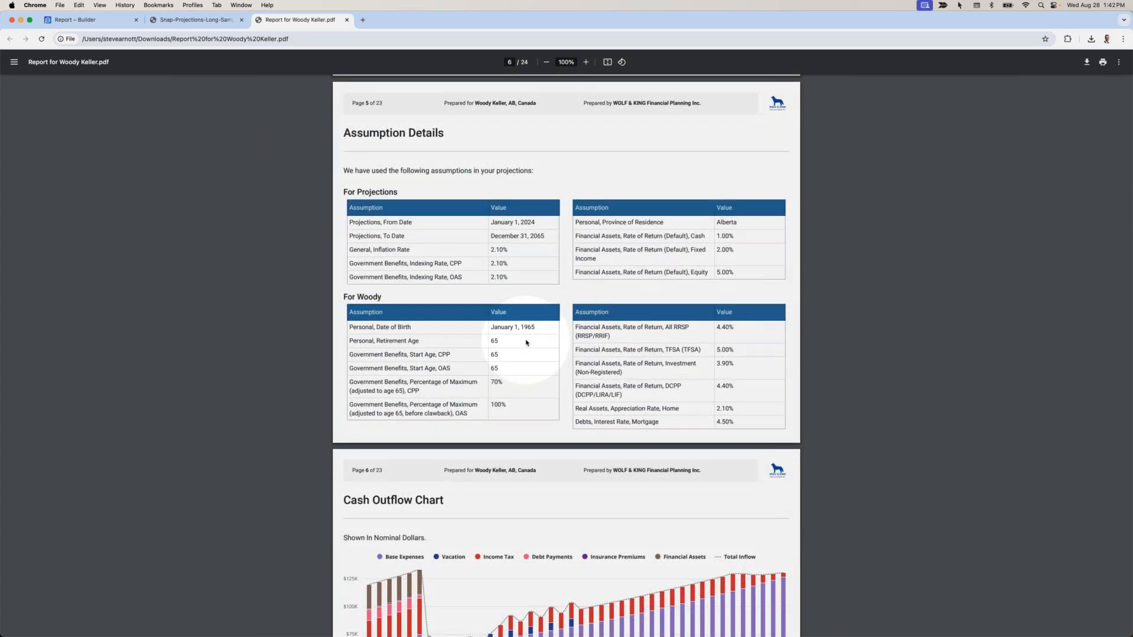
scroll(522, 342, down, 8)
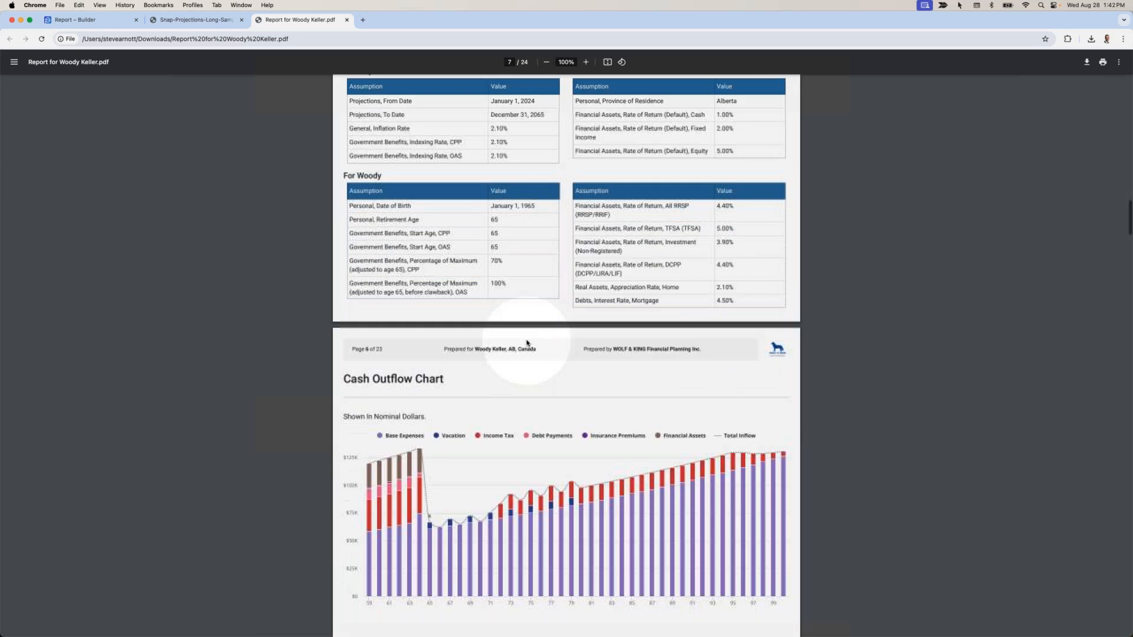
click(201, 22)
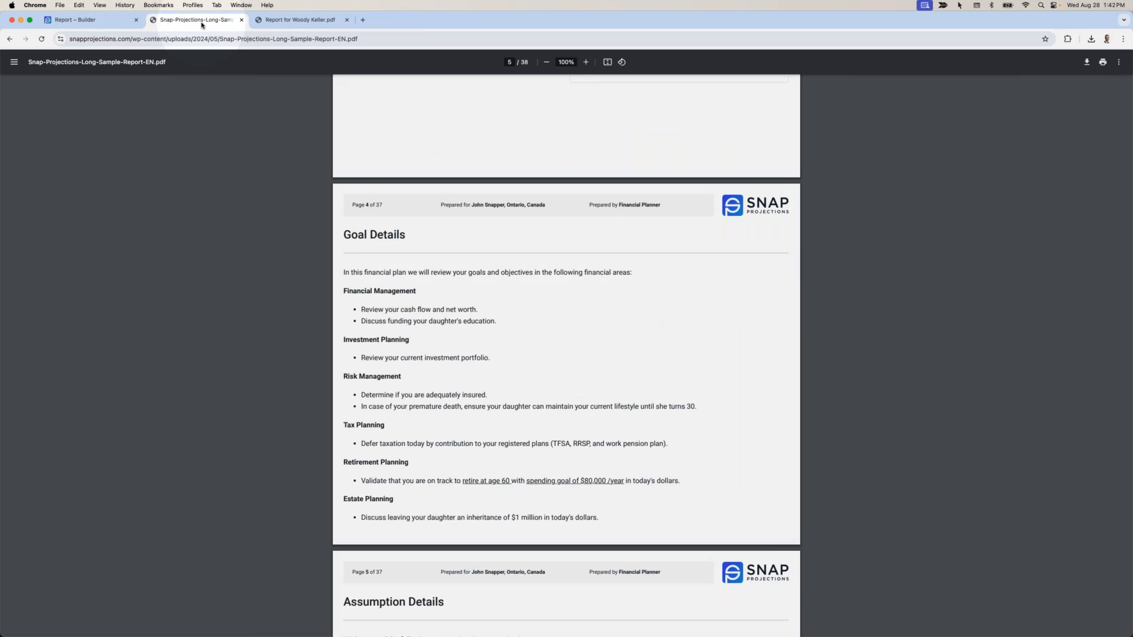
click(95, 20)
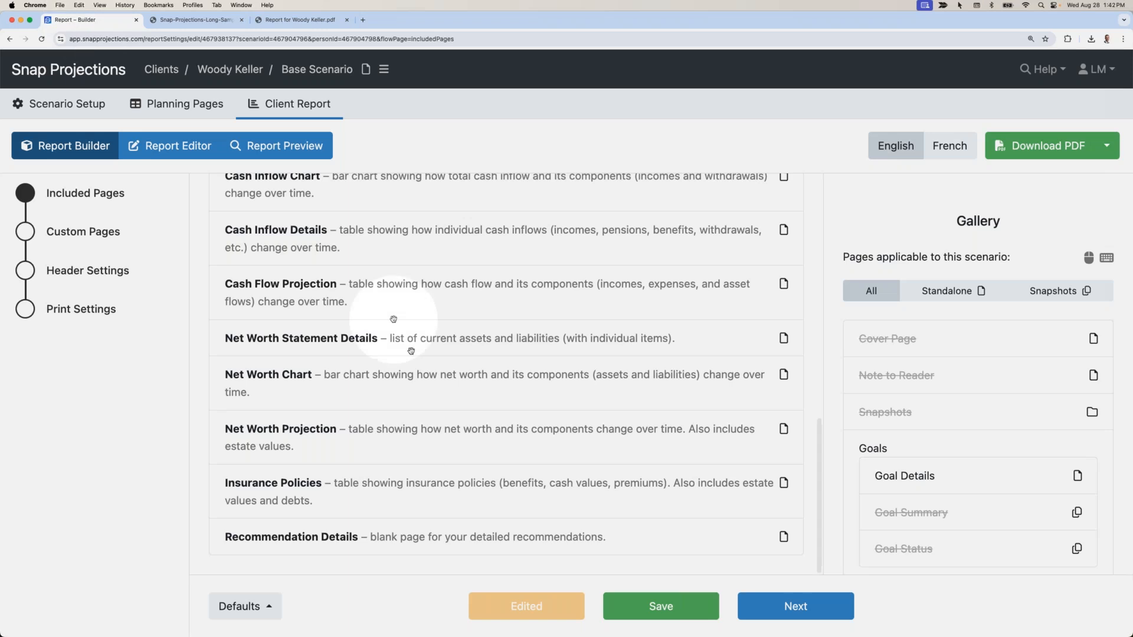
Save the included pages and make this page selection the default for new scenarios, then go to Report Editor.
click(641, 597)
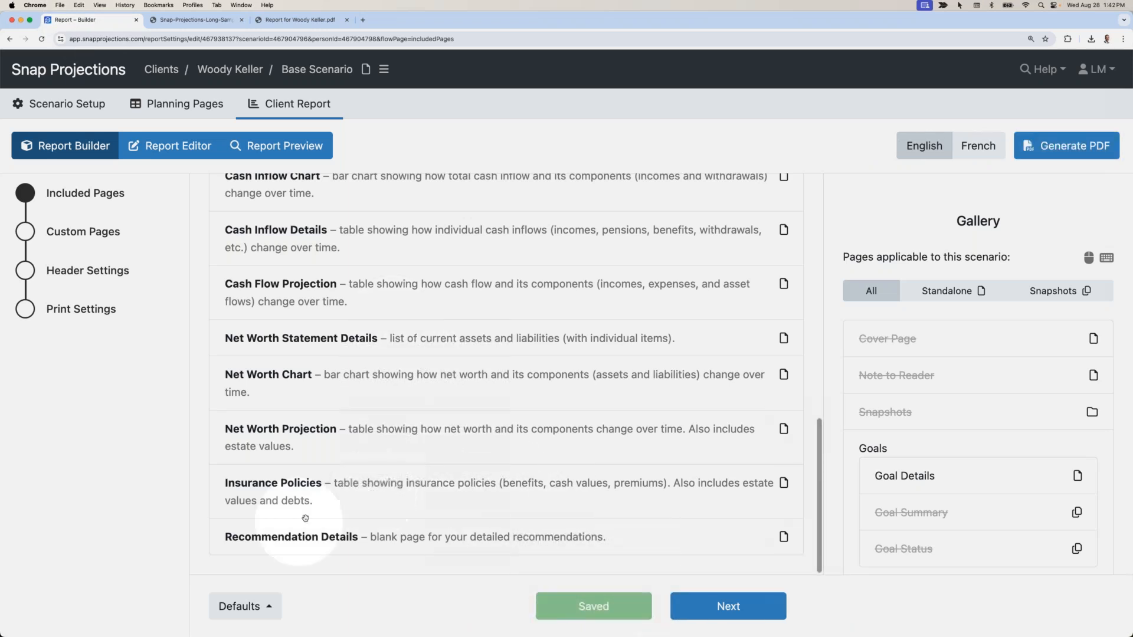
click(259, 606)
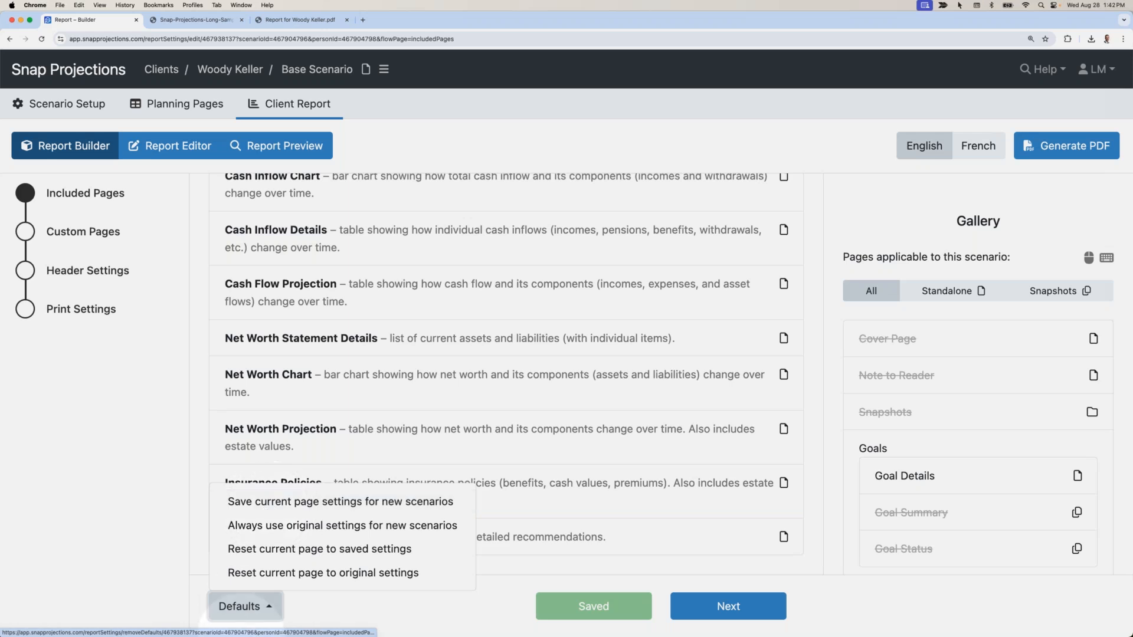
click(251, 611)
click(250, 611)
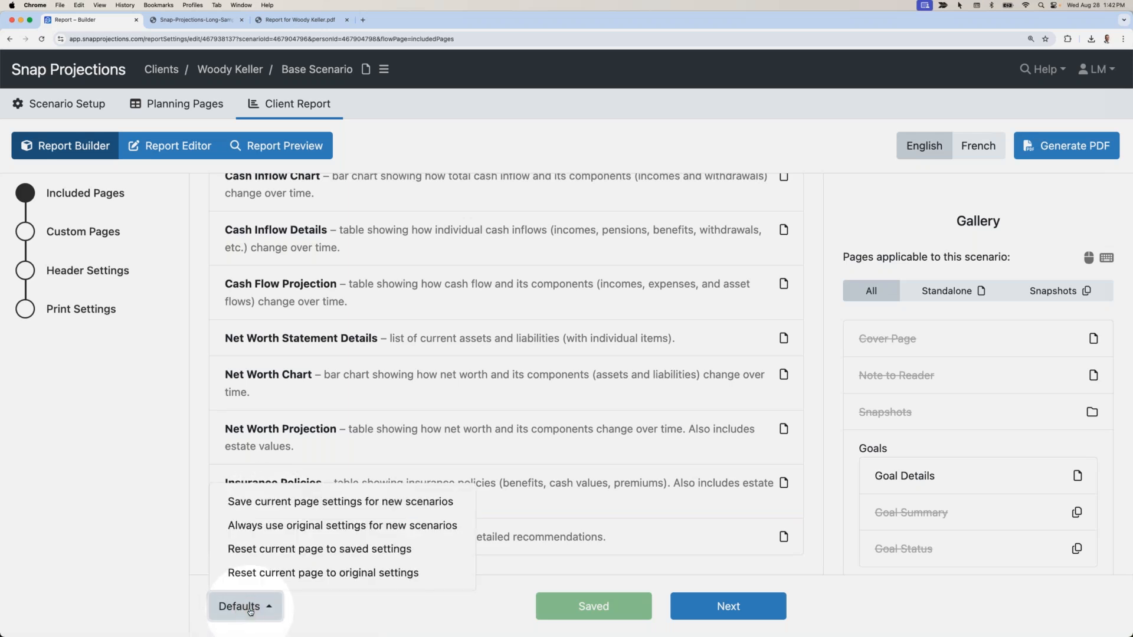
click(272, 501)
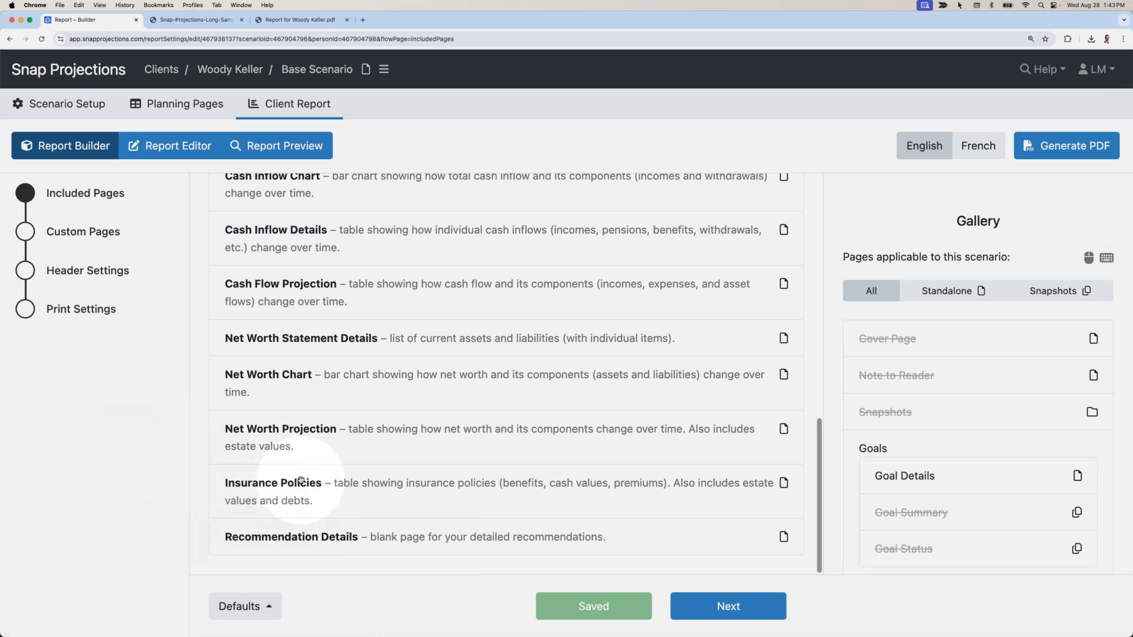
scroll(301, 481, up, 6)
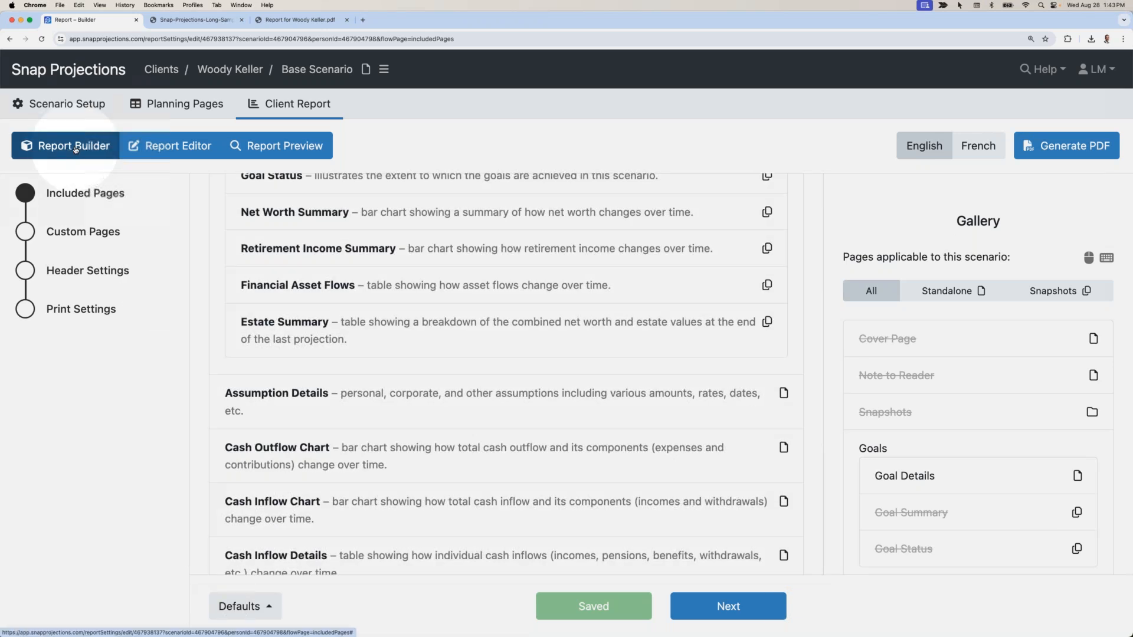
click(170, 148)
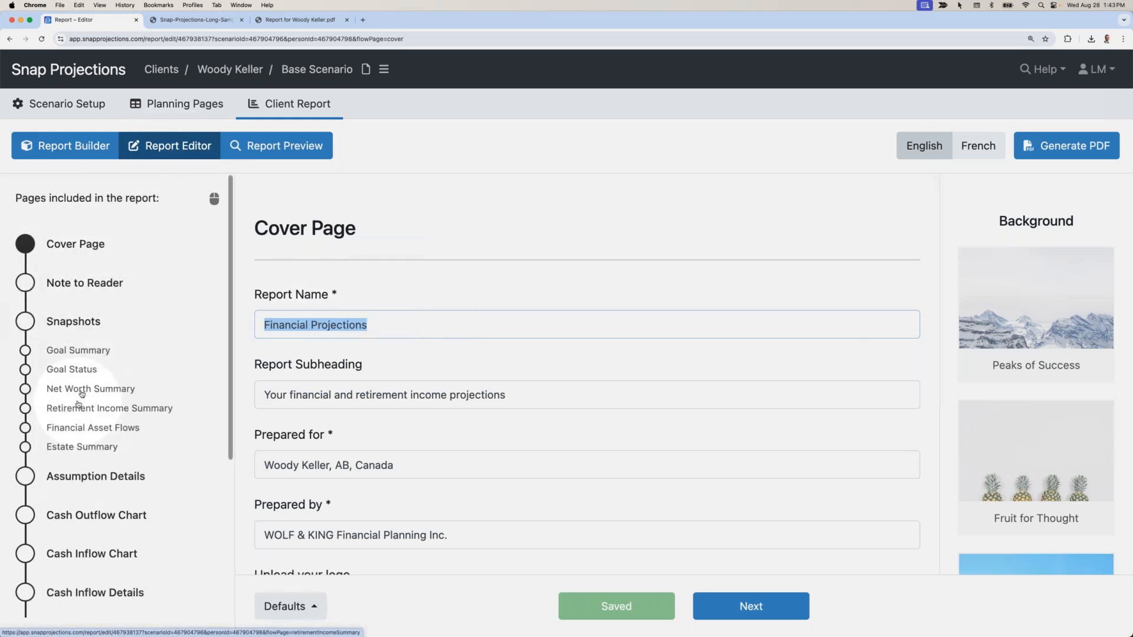
Save the Cover Page settings as the default for new scenarios.
scroll(478, 284, down, 2)
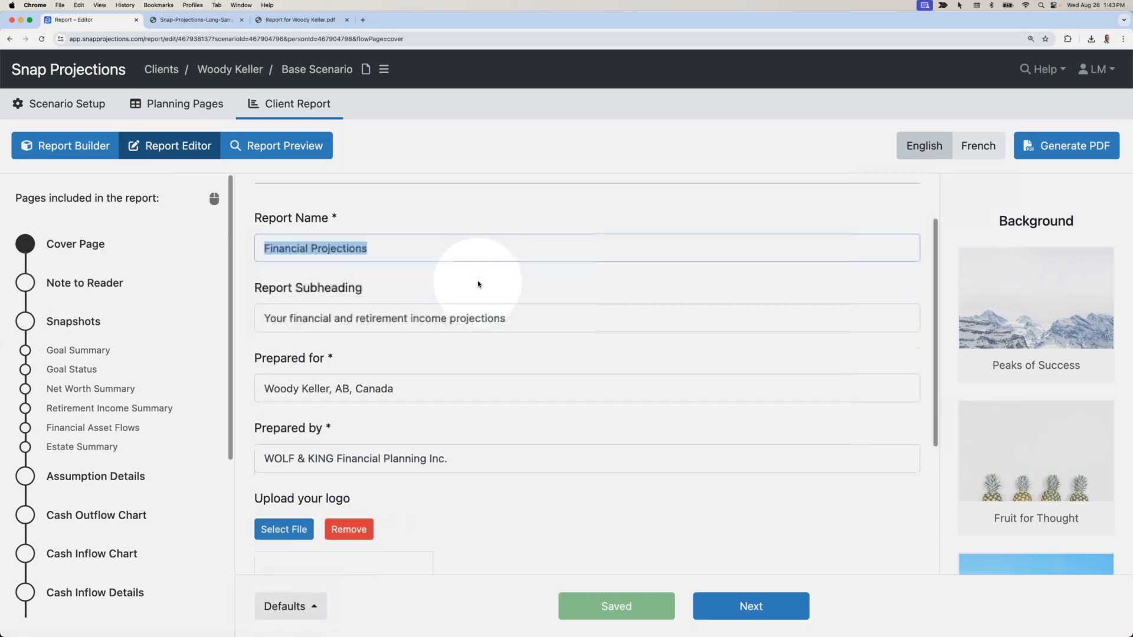
scroll(478, 285, down, 1)
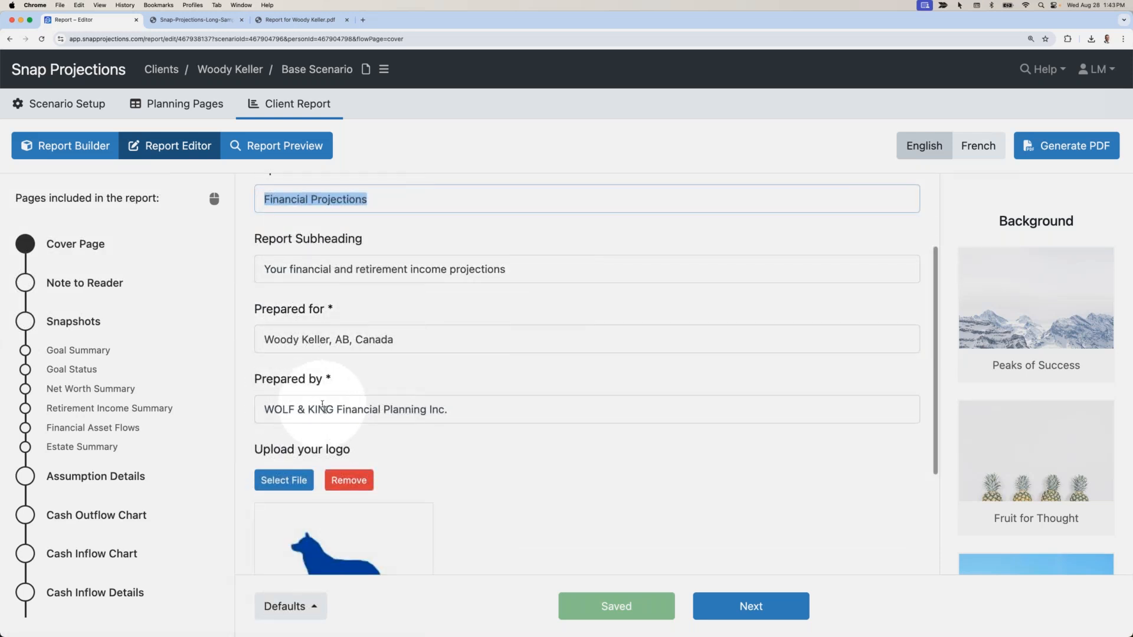
scroll(329, 417, down, 2)
scroll(313, 482, down, 1)
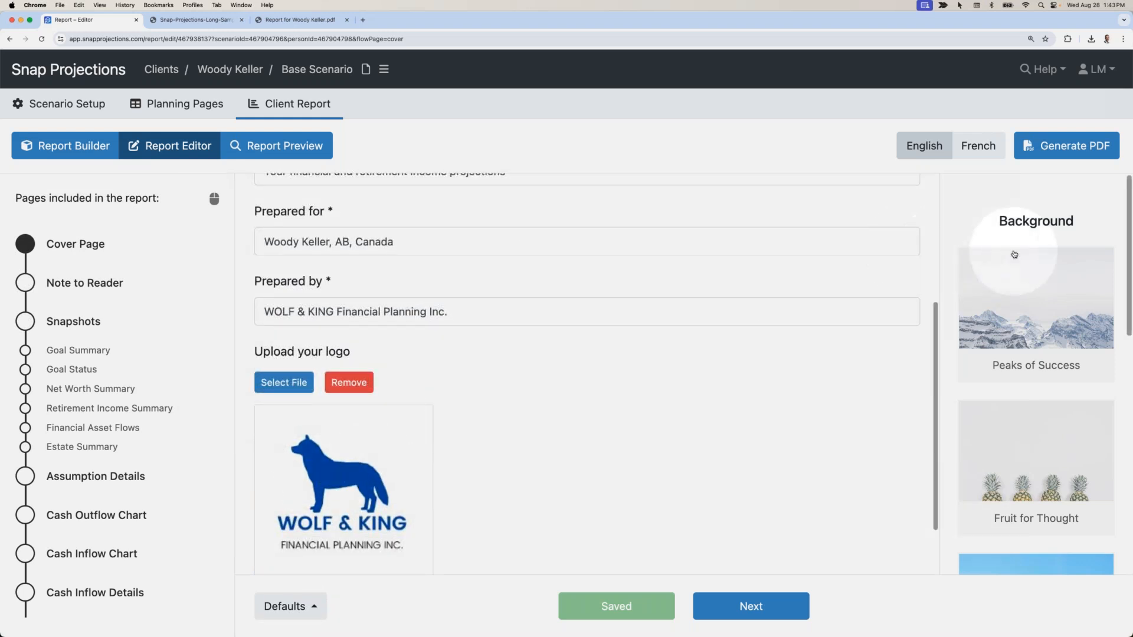
scroll(1015, 260, down, 3)
scroll(1018, 264, down, 10)
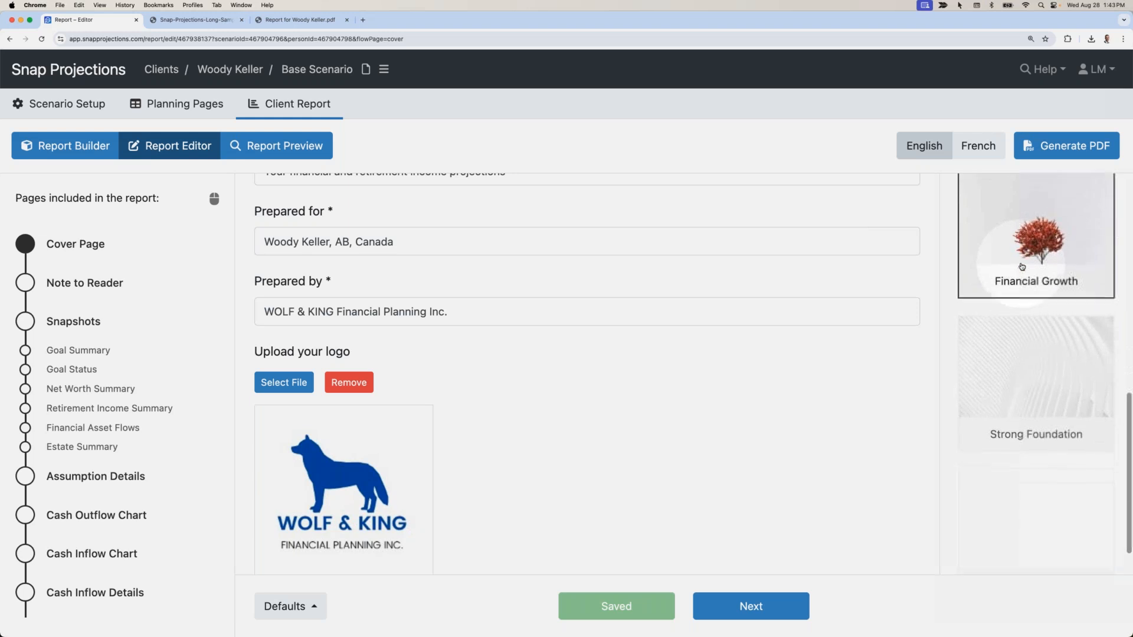
scroll(1023, 266, up, 10)
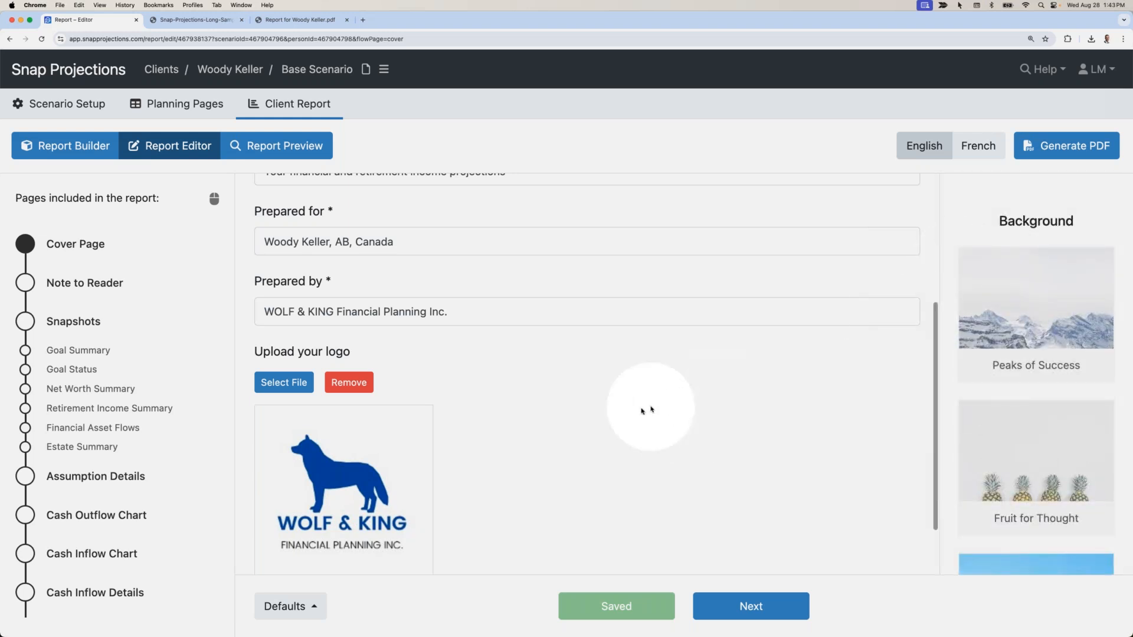
click(282, 606)
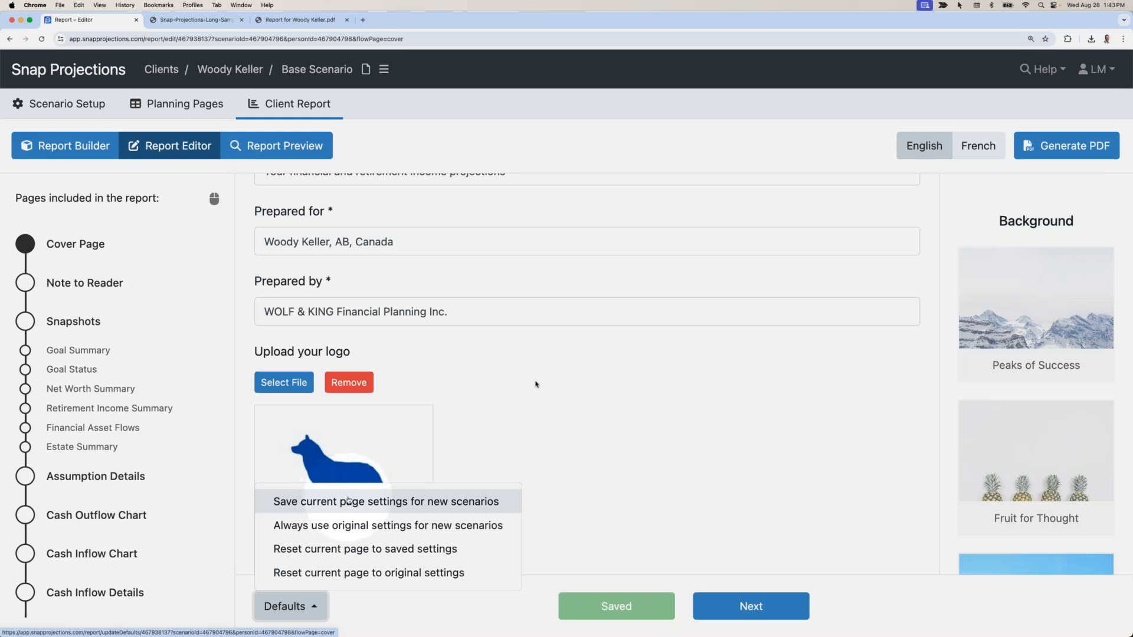
click(340, 502)
Advance past Note to Reader to the Goal Summary page.
click(735, 602)
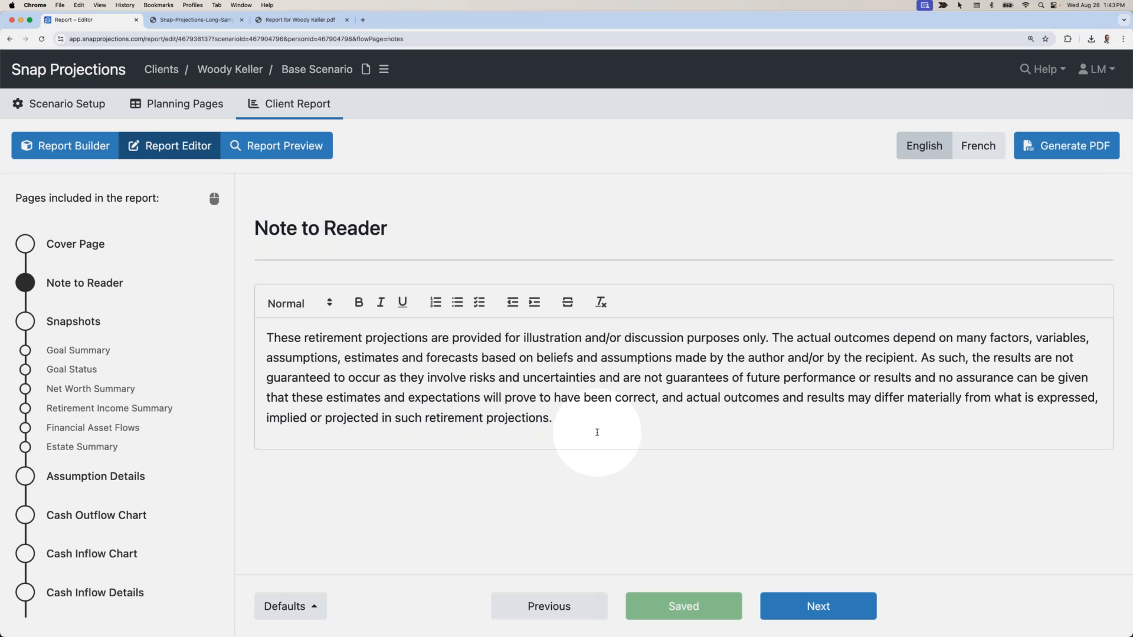
click(795, 602)
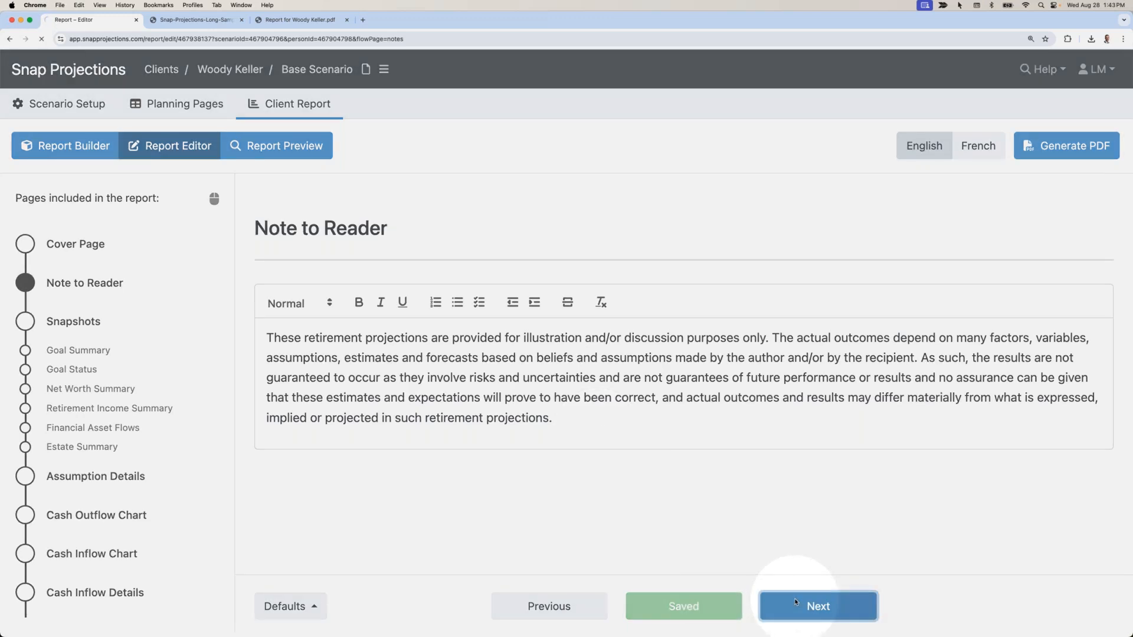
click(795, 605)
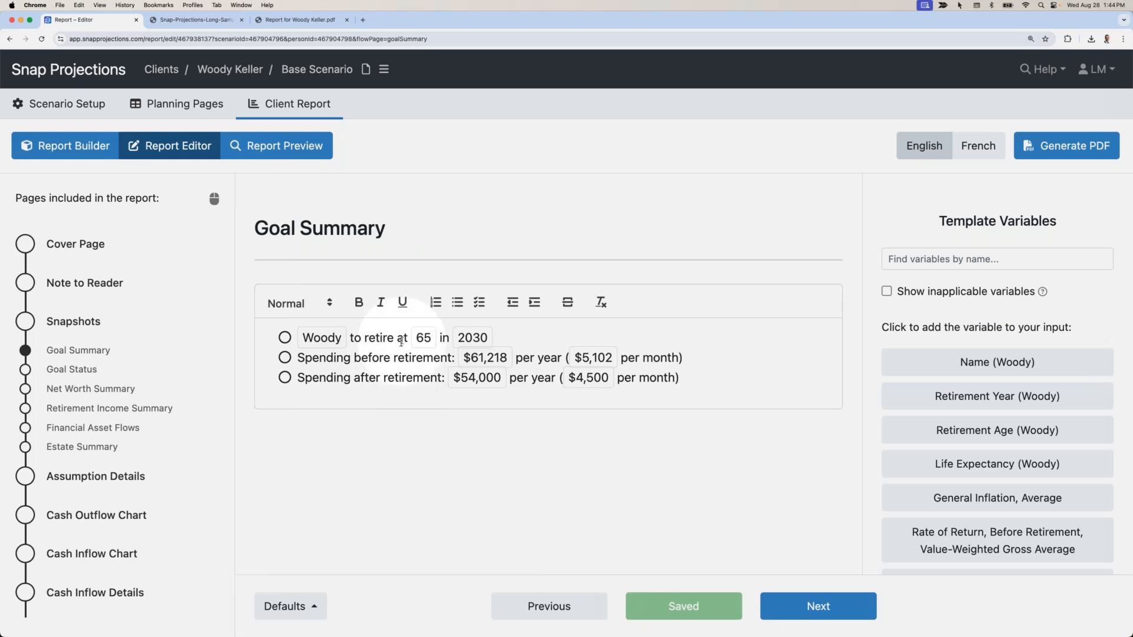
mouse_move(463, 358)
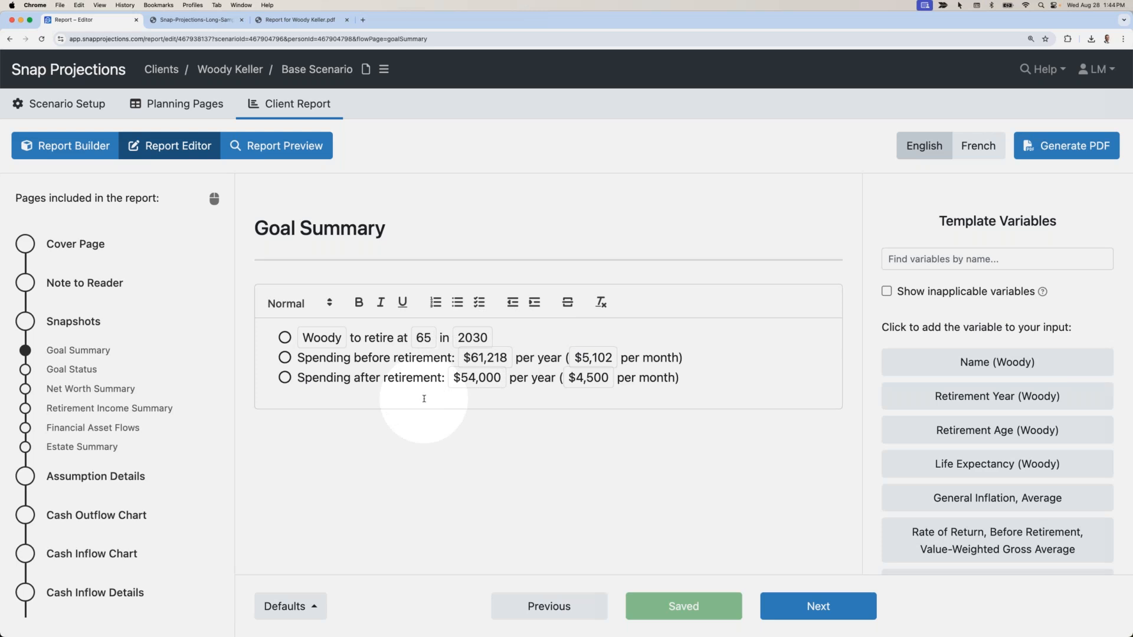
mouse_move(431, 343)
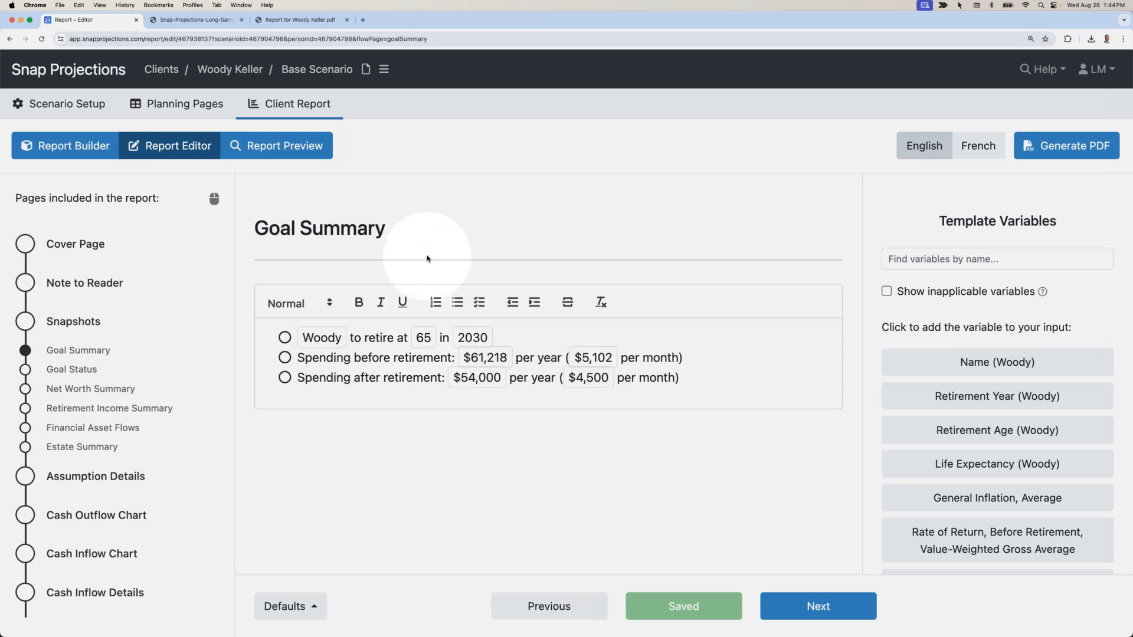
mouse_move(495, 340)
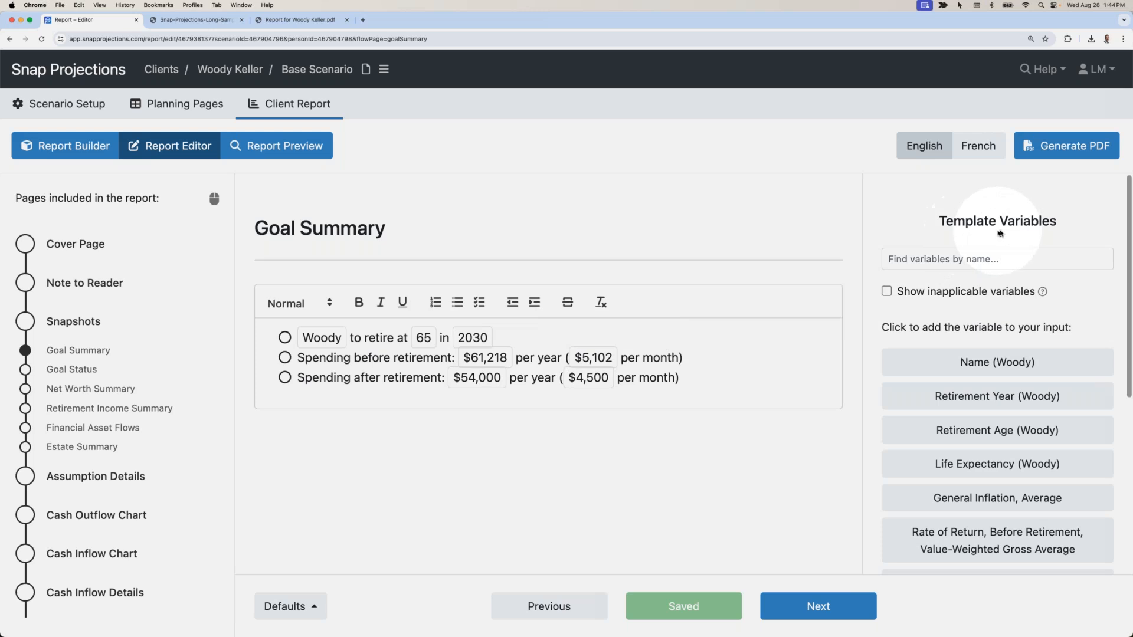
scroll(998, 361, down, 3)
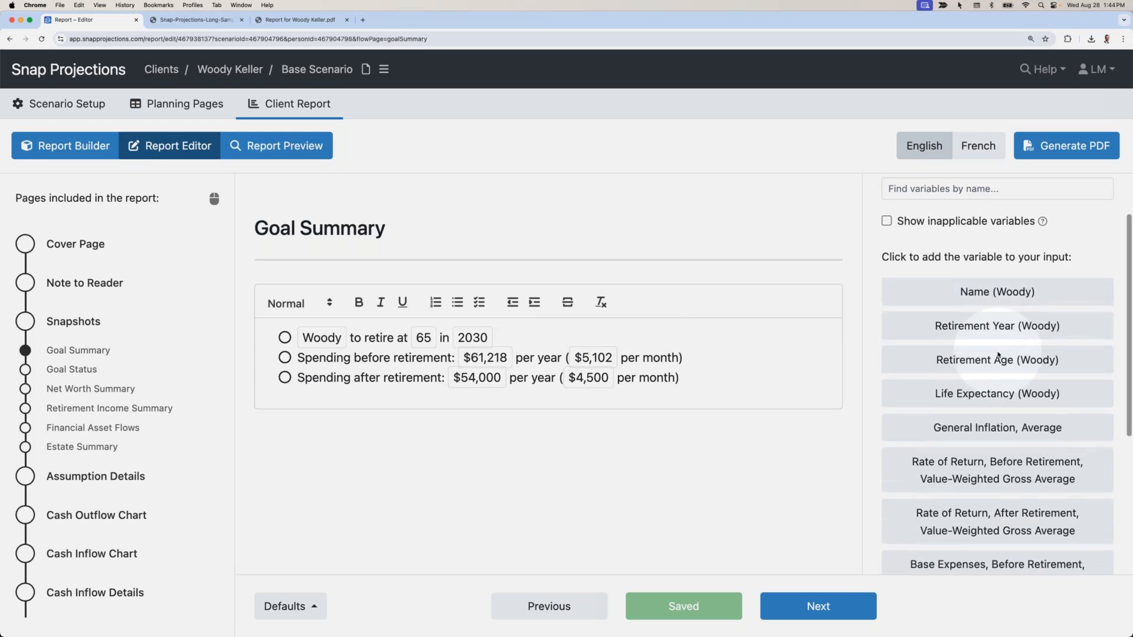
scroll(999, 355, down, 3)
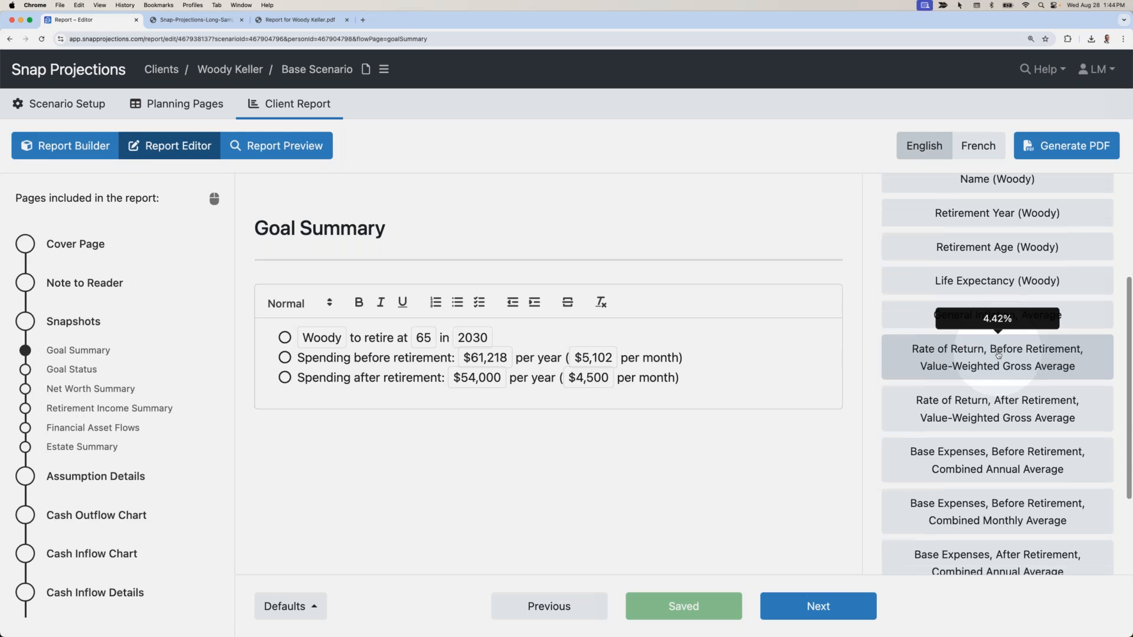
scroll(998, 354, down, 1)
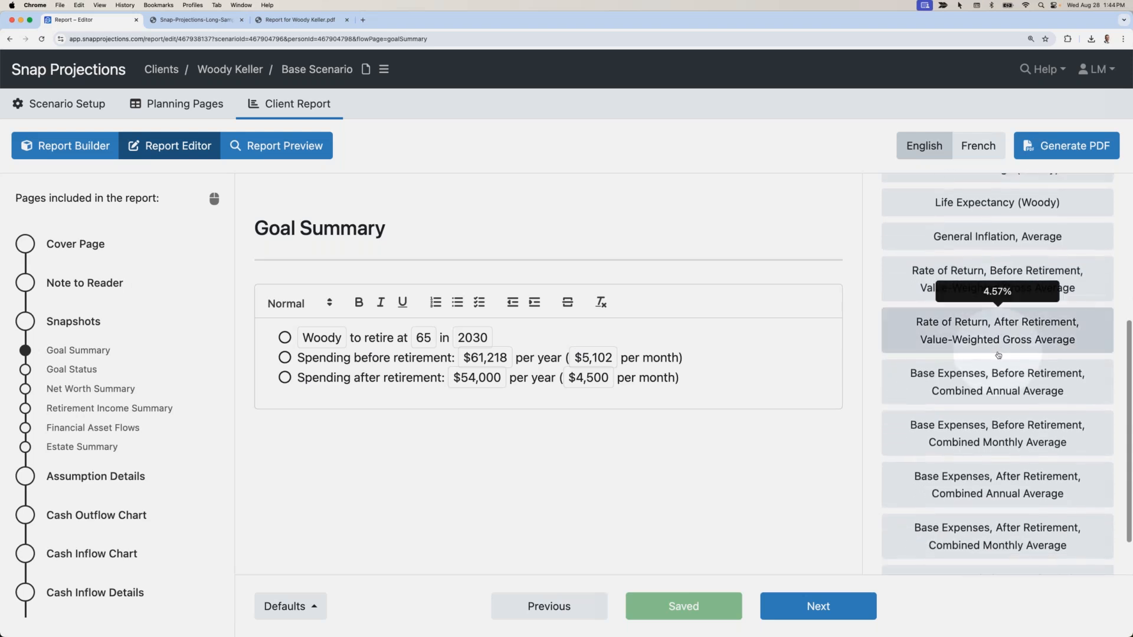
click(724, 378)
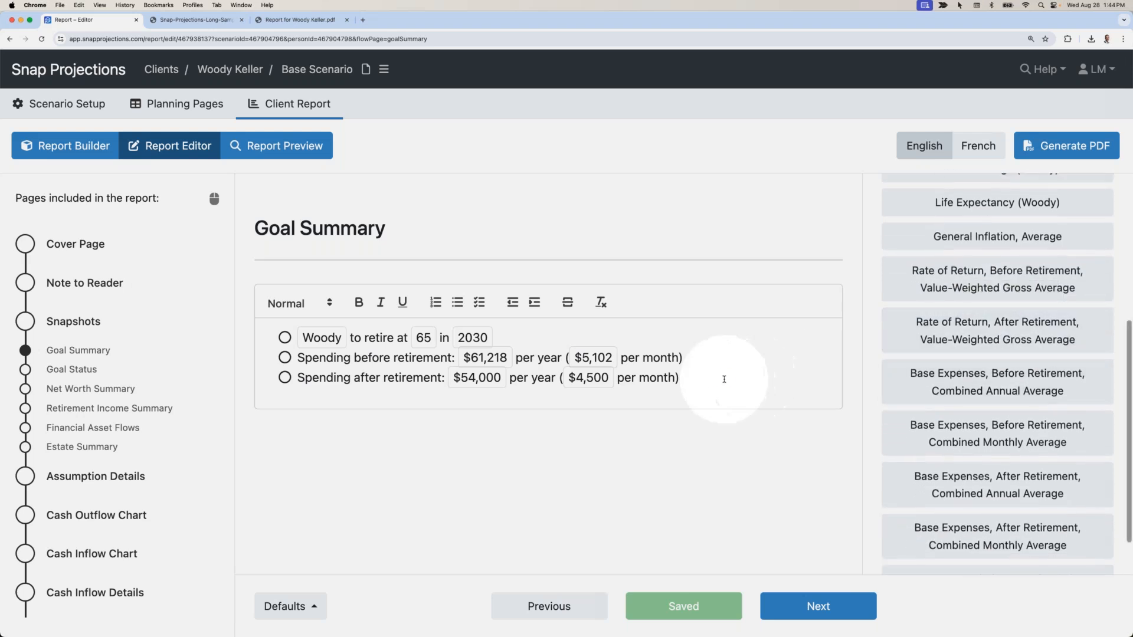
Add a Goal Summary bullet about additional travel every other year, starting at retirement.
key(Return)
text(Additional travel of $15,000 pe)
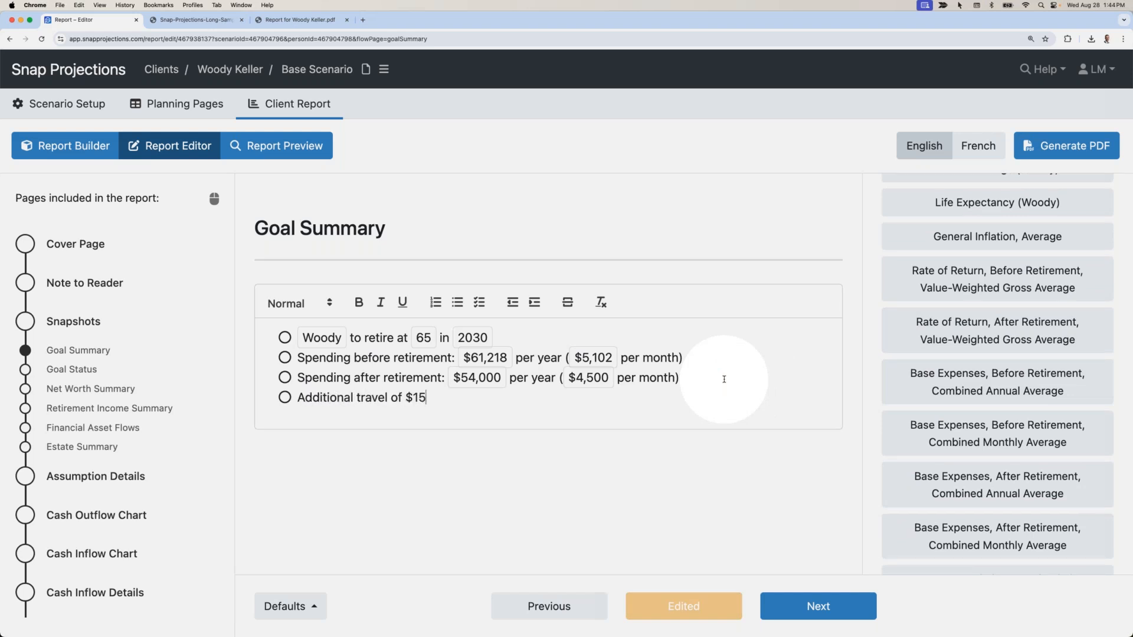
key(BackSpace)
key(BackSpace)
key(BackSpace)
key(BackSpace)
key(BackSpace)
key(BackSpace)
key(BackSpace)
key(BackSpace)
text(50)
key(BackSpace)
text(,000 every other year )
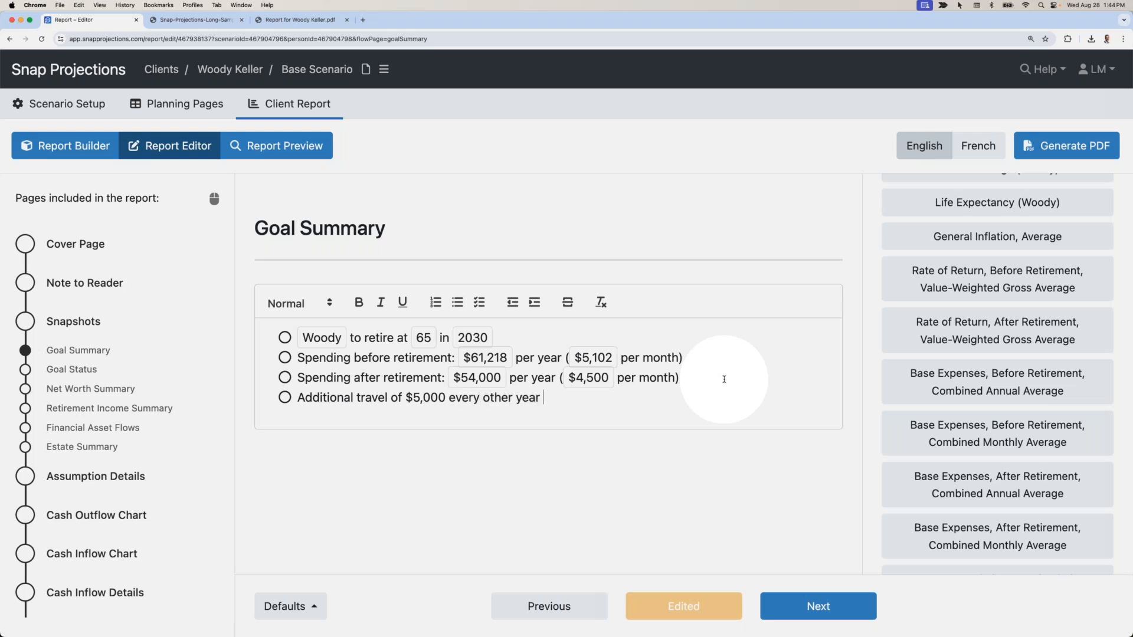
text(starting at)
Complete the travel line with the client's retirement age and year, and commit the text.
scroll(1062, 313, up, 5)
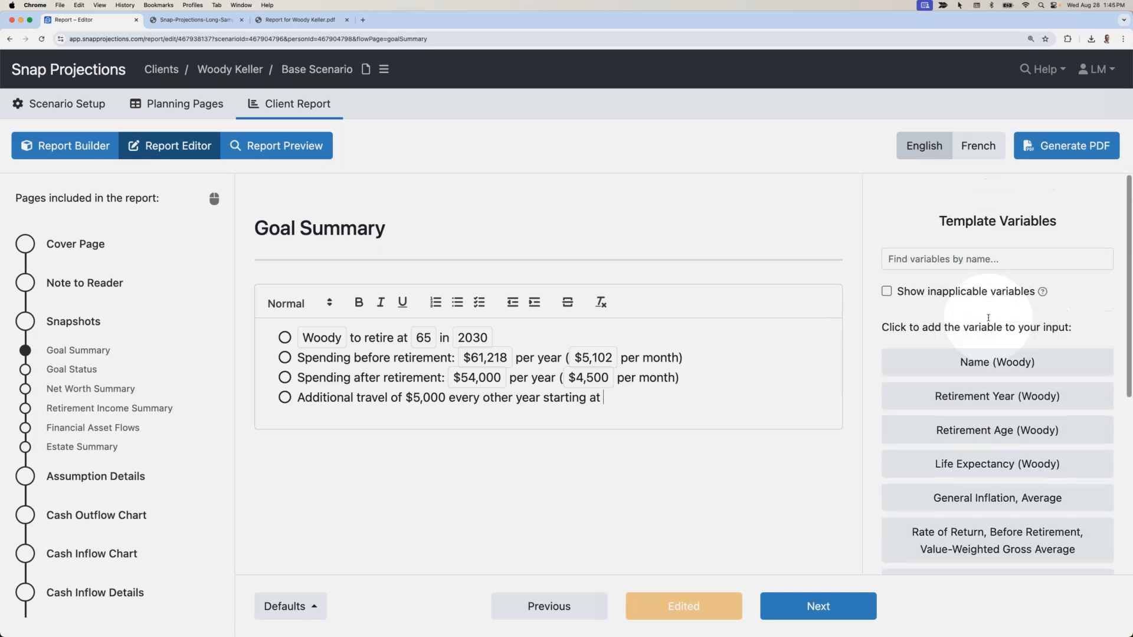
scroll(976, 469, down, 1)
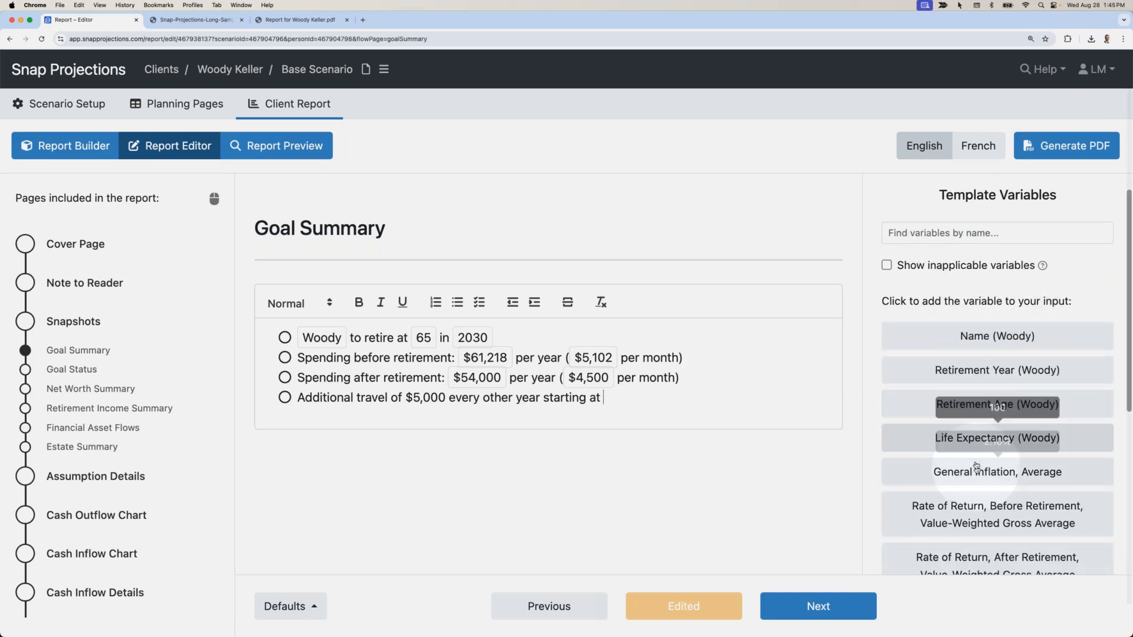
click(982, 403)
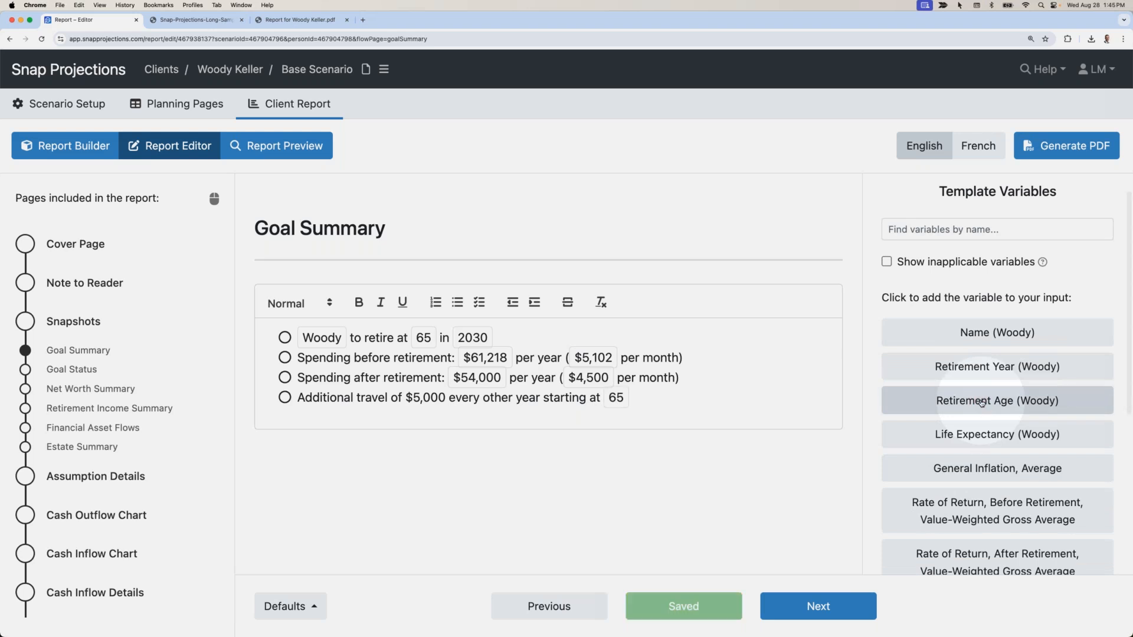
text(in)
click(981, 367)
click(690, 409)
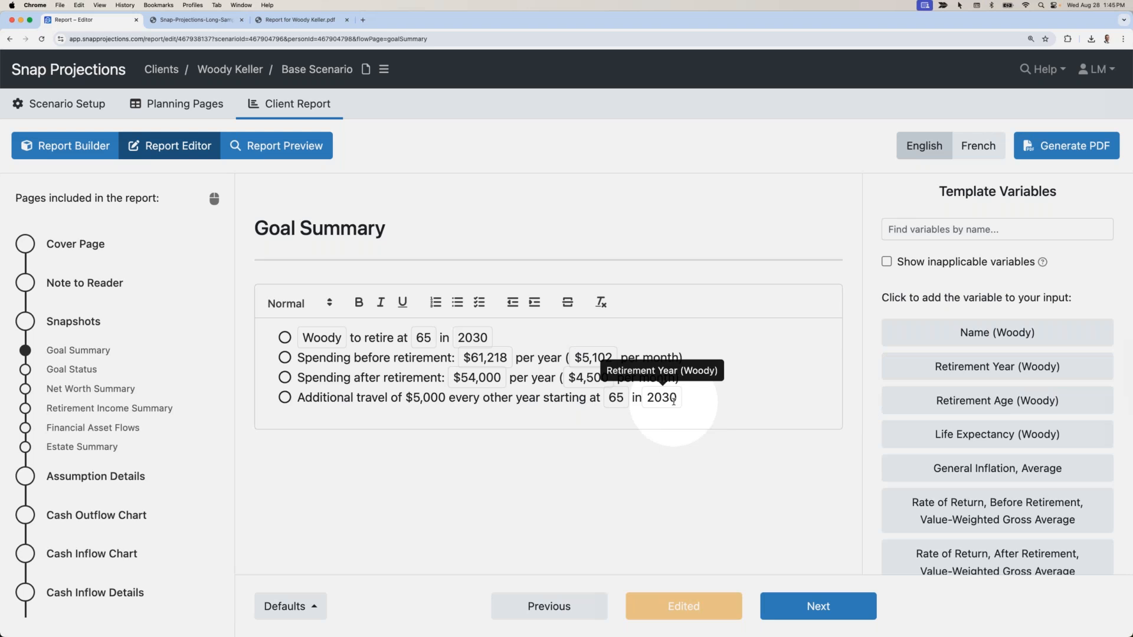
click(601, 467)
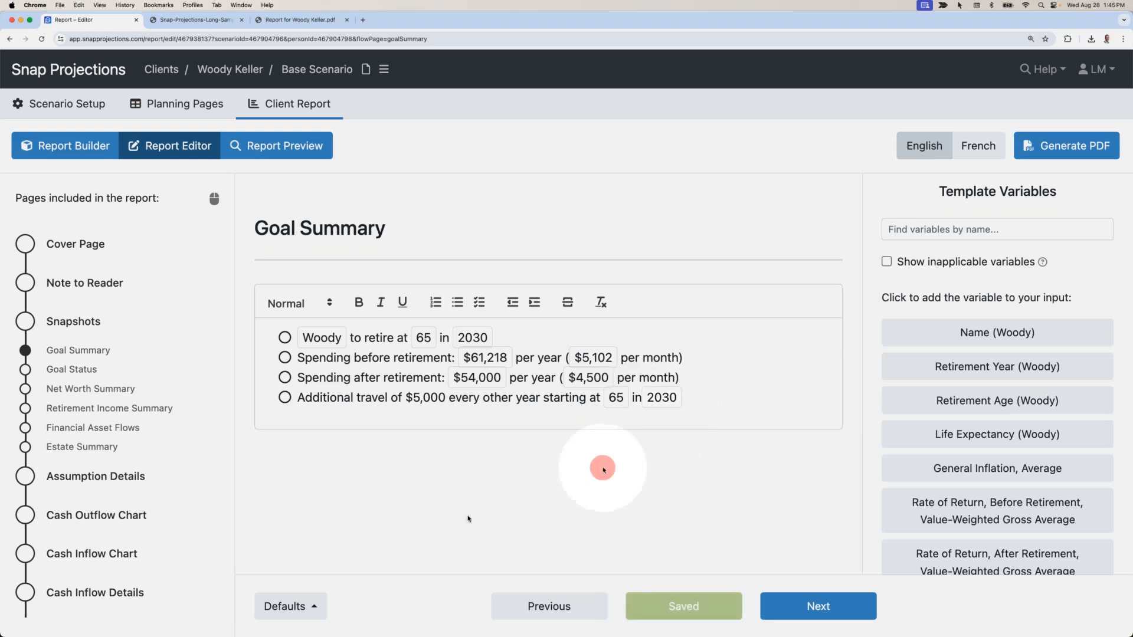
Leave the page defaults unchanged and advance to the Goal Status page.
click(302, 605)
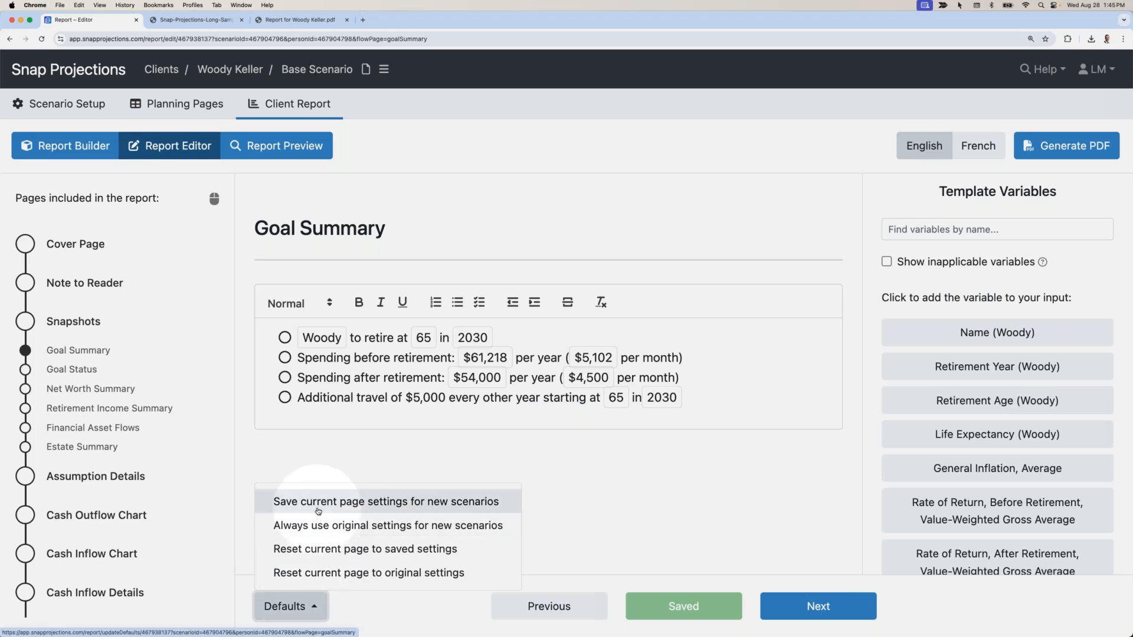
click(339, 464)
click(831, 614)
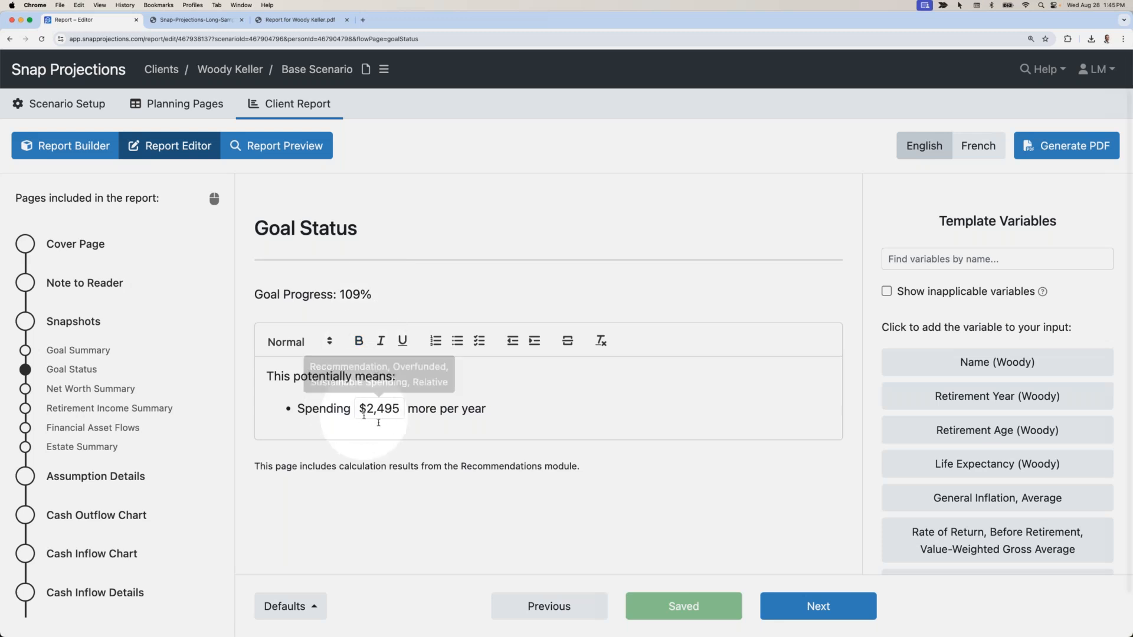
Add a second Goal Status bullet, 'Leaving a higher estate for your beneficiaries', save it, and move on to Net Worth Summary.
click(506, 407)
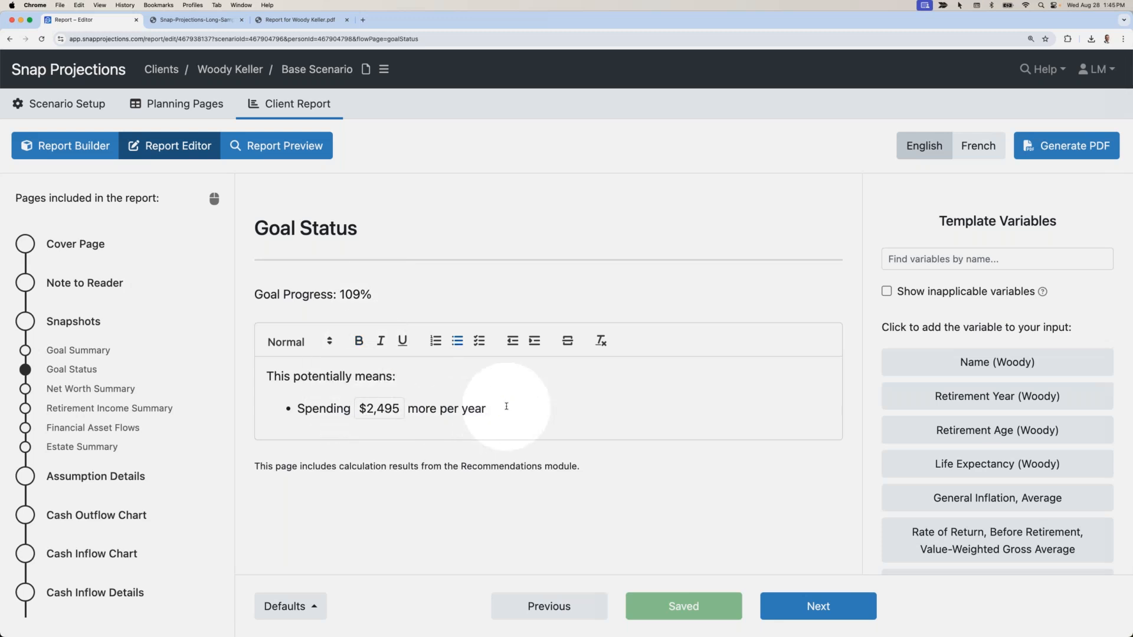
key(Return)
text(Leaving )
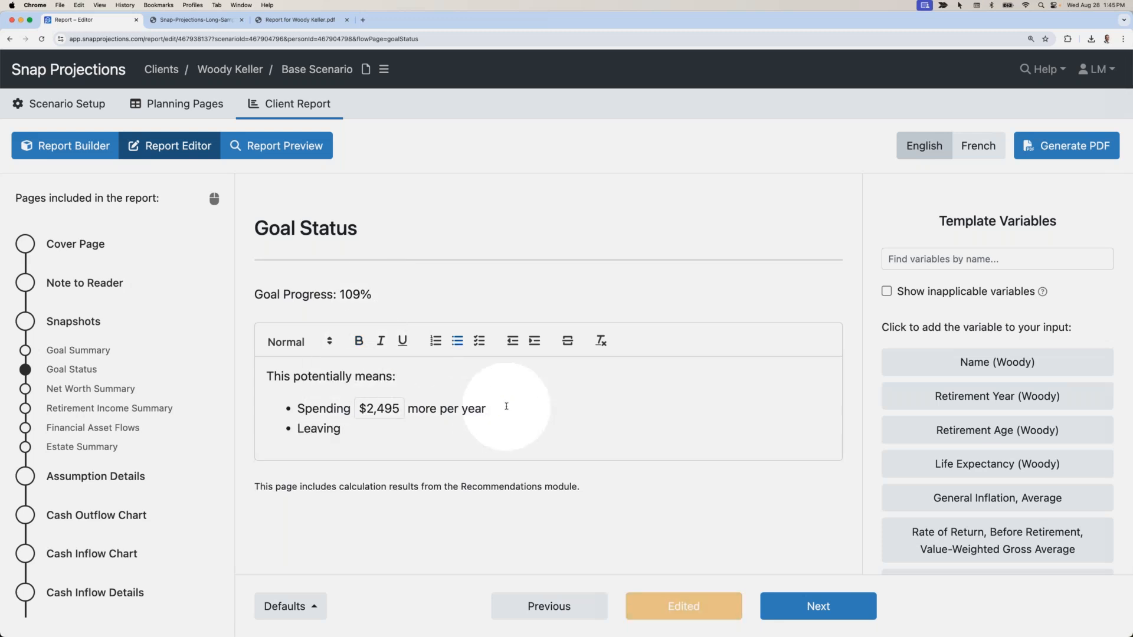
text(a higher estate for your beneficiair)
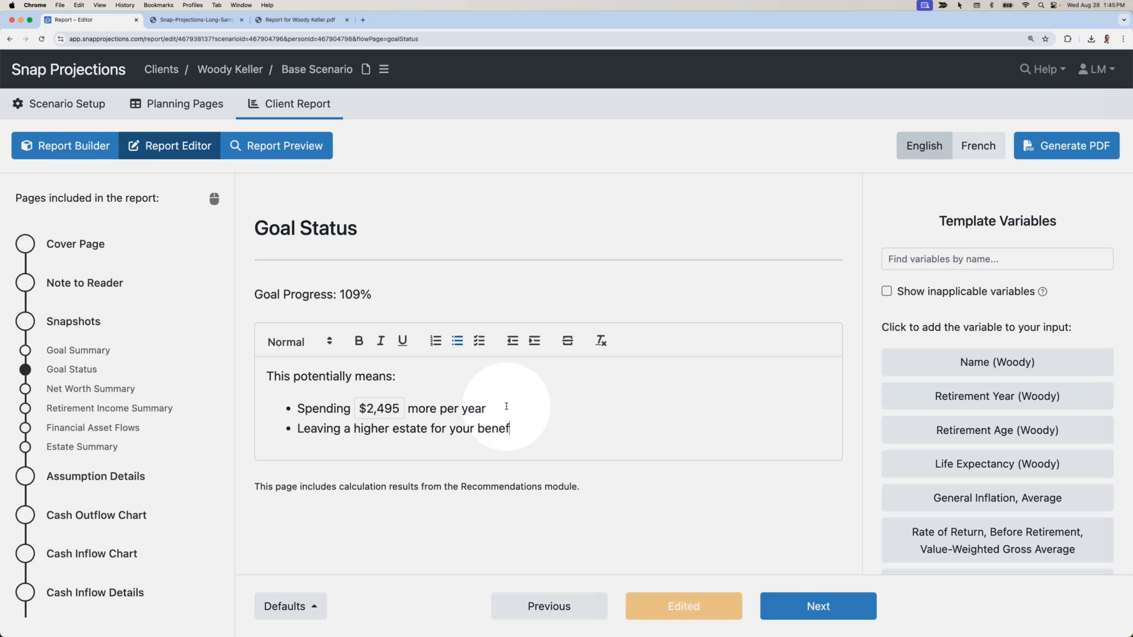
key(BackSpace)
key(BackSpace)
text(ries)
click(562, 408)
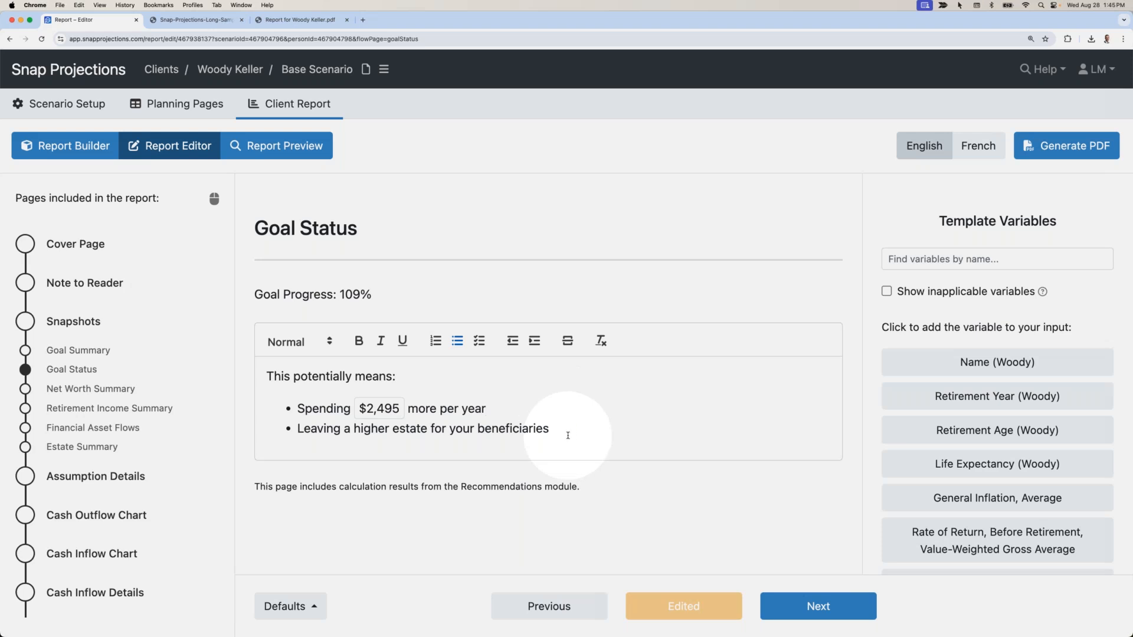
click(622, 514)
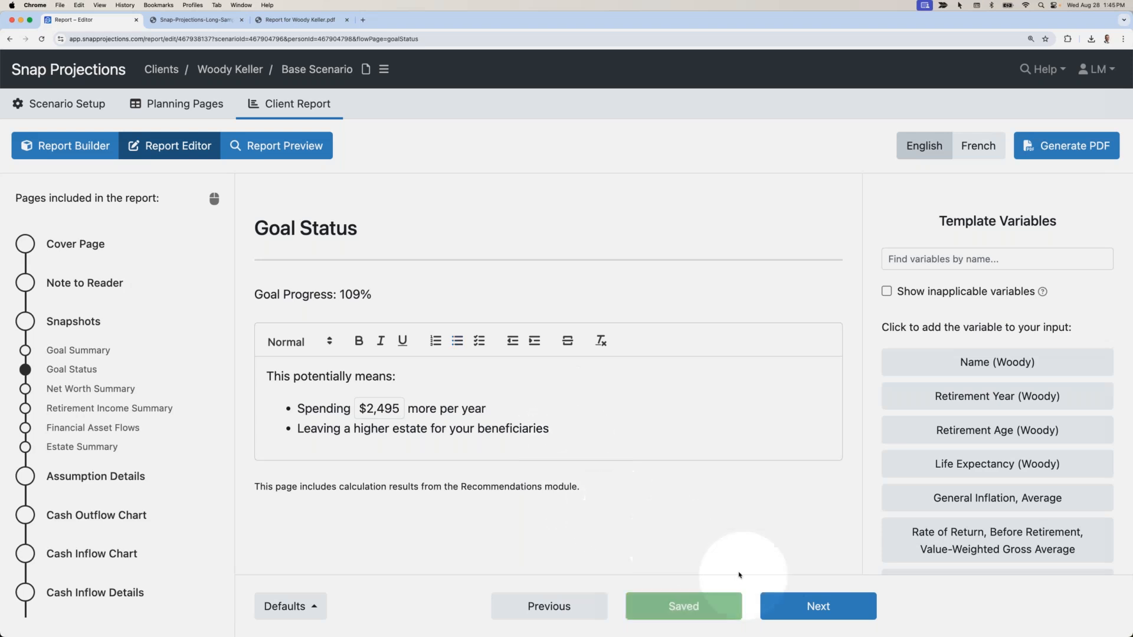
click(794, 606)
Page past Net Worth Summary, Retirement Income Summary and Financial Asset Flows to the Estate Summary page.
scroll(656, 513, down, 1)
scroll(656, 513, down, 3)
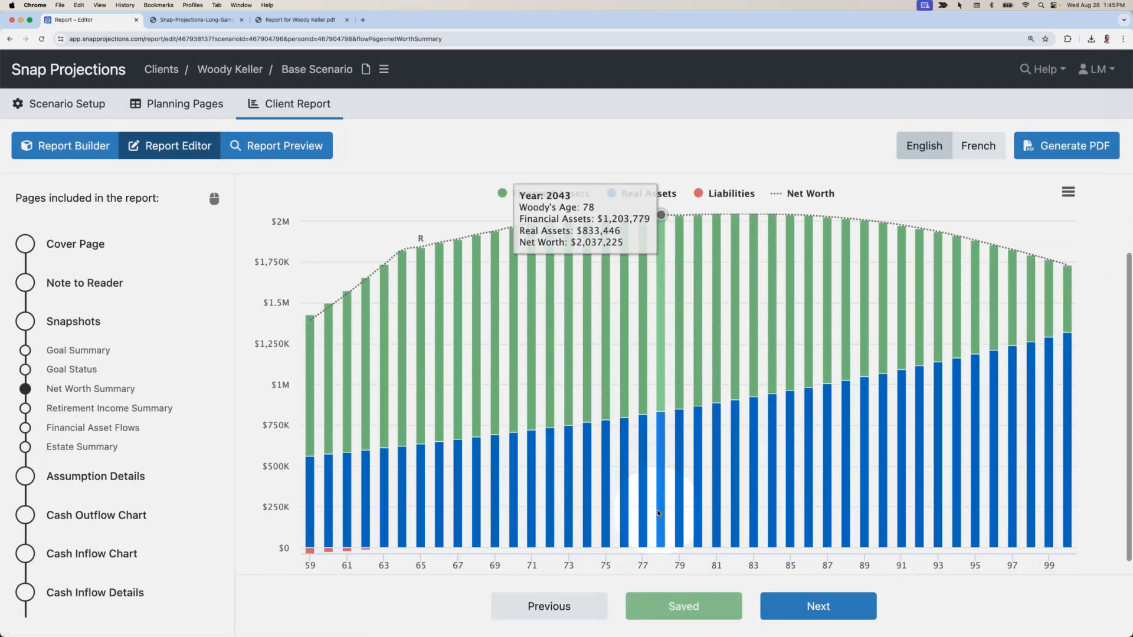
scroll(659, 513, down, 1)
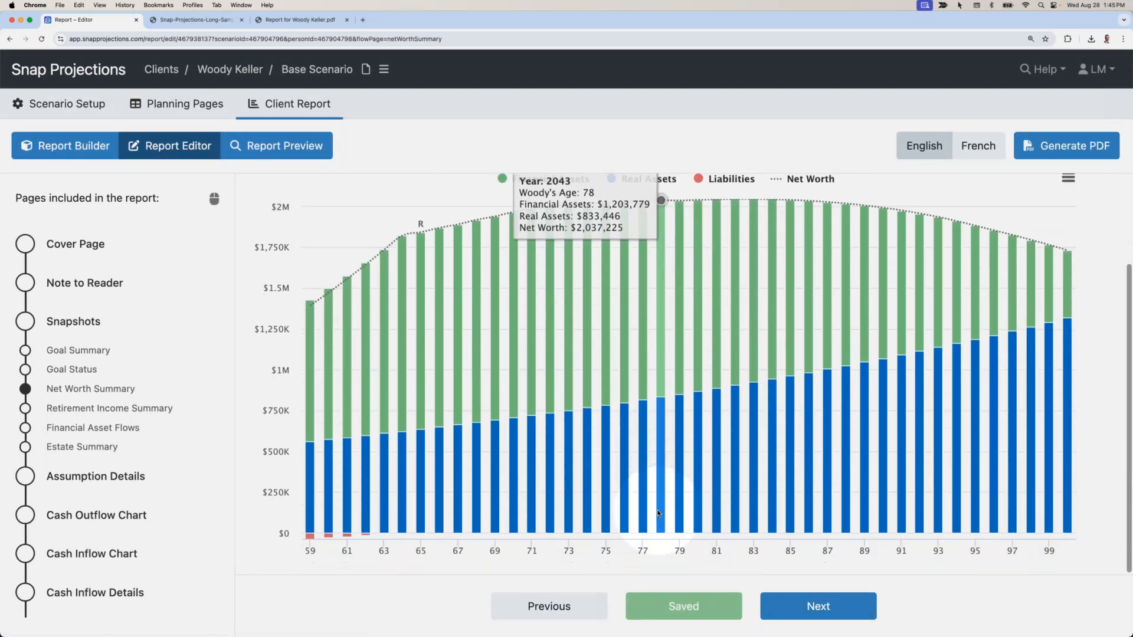
click(802, 607)
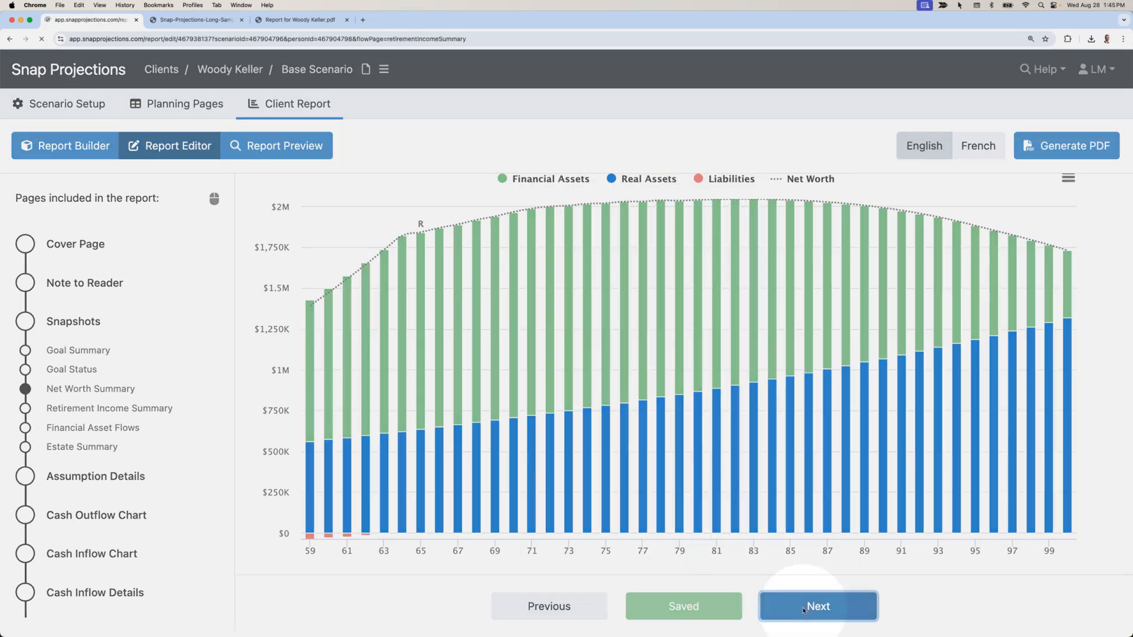
scroll(720, 516, down, 4)
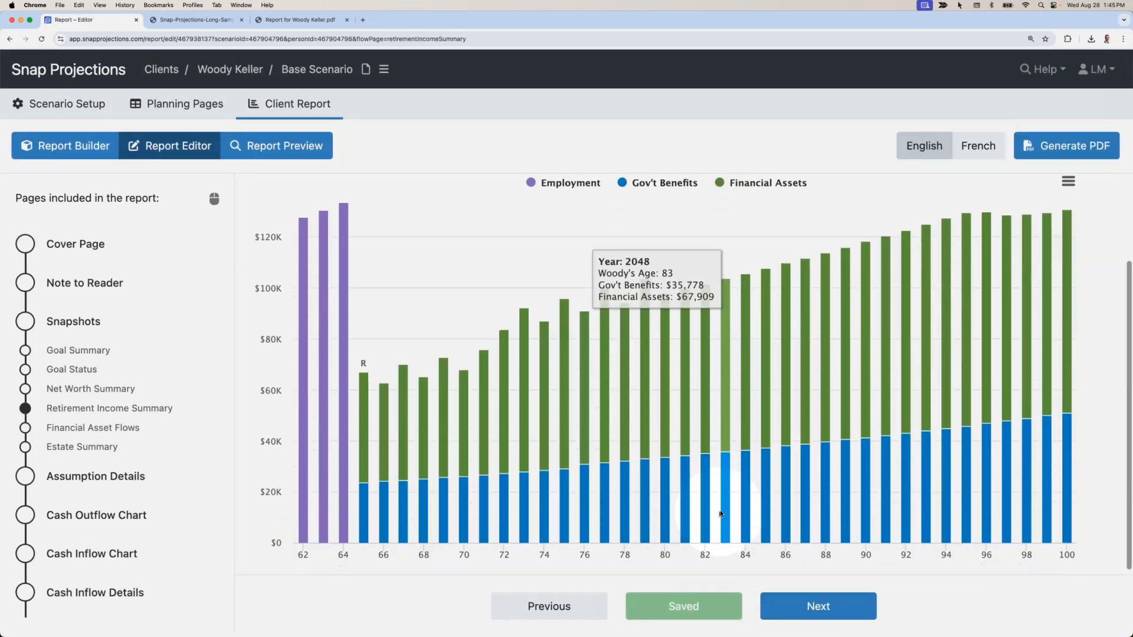
click(795, 607)
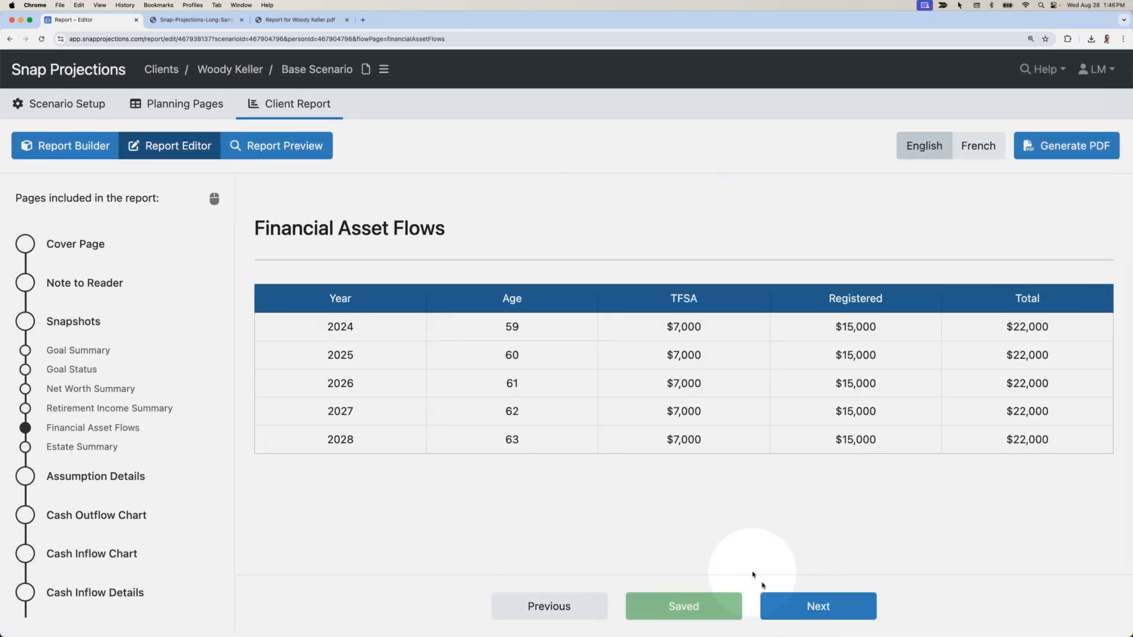
click(804, 614)
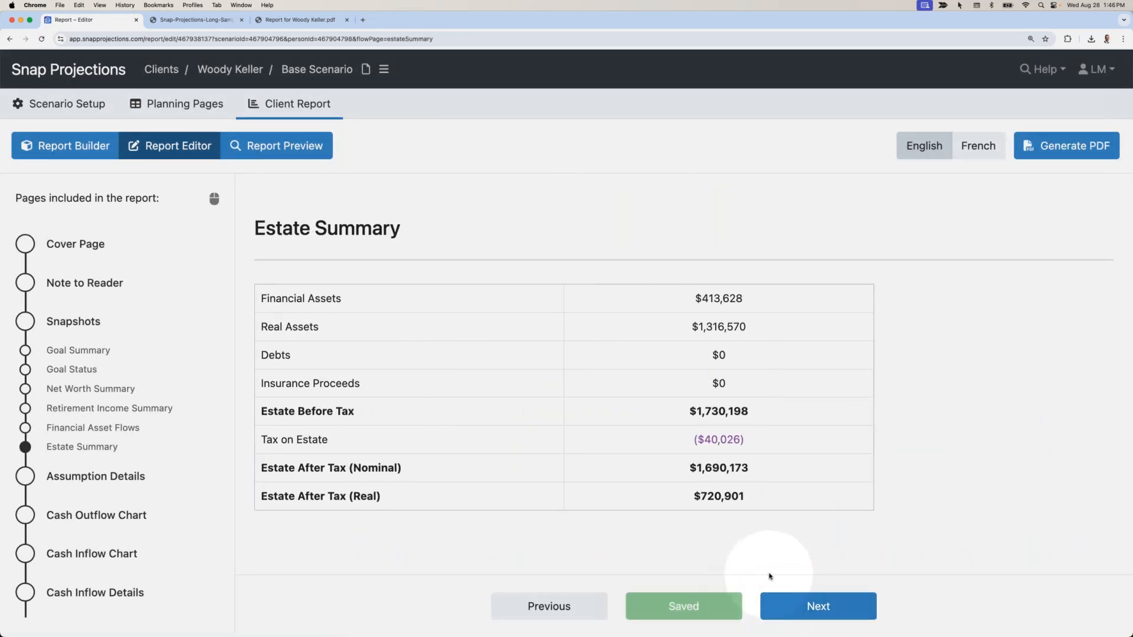
Move to Assumption Details, scroll through it and click into its Comments box.
click(805, 602)
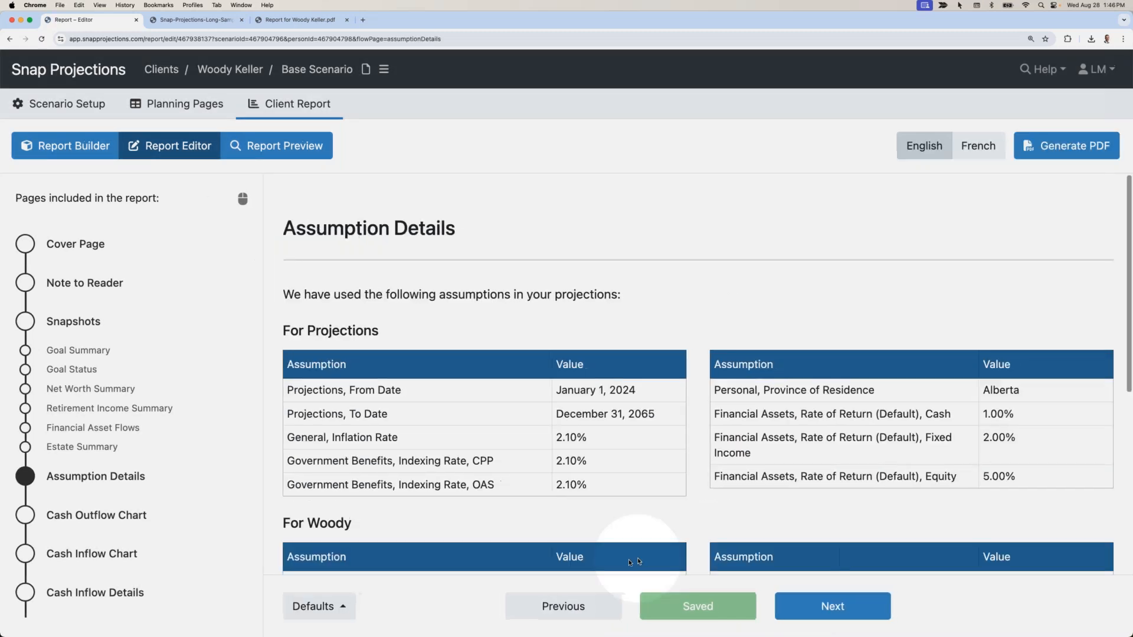
scroll(571, 505, down, 1)
scroll(571, 505, down, 3)
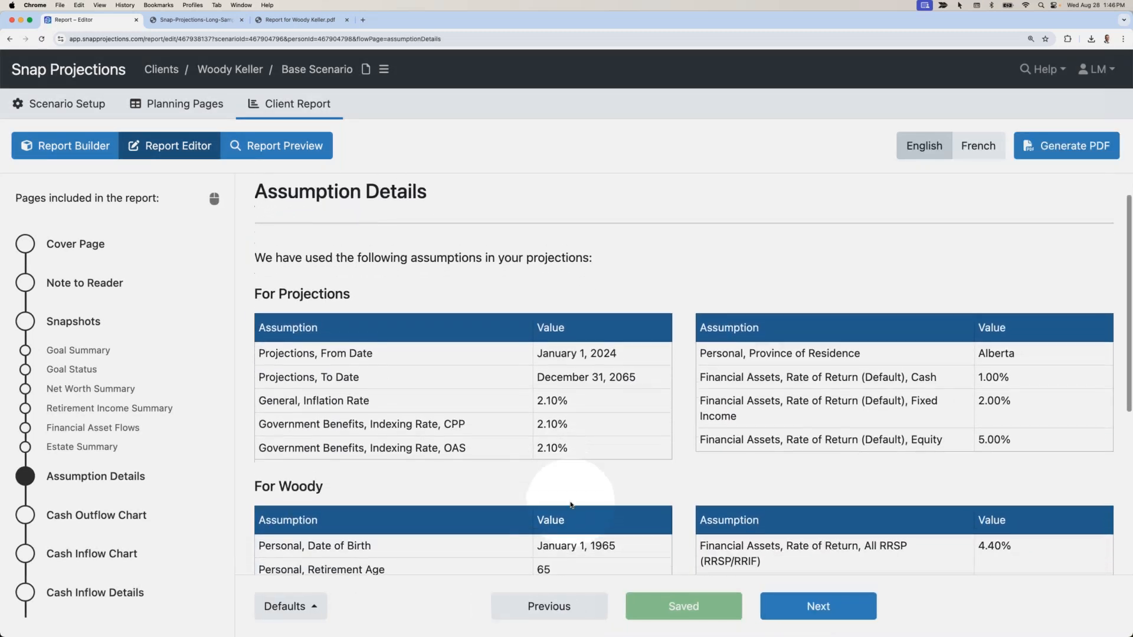
scroll(571, 505, down, 5)
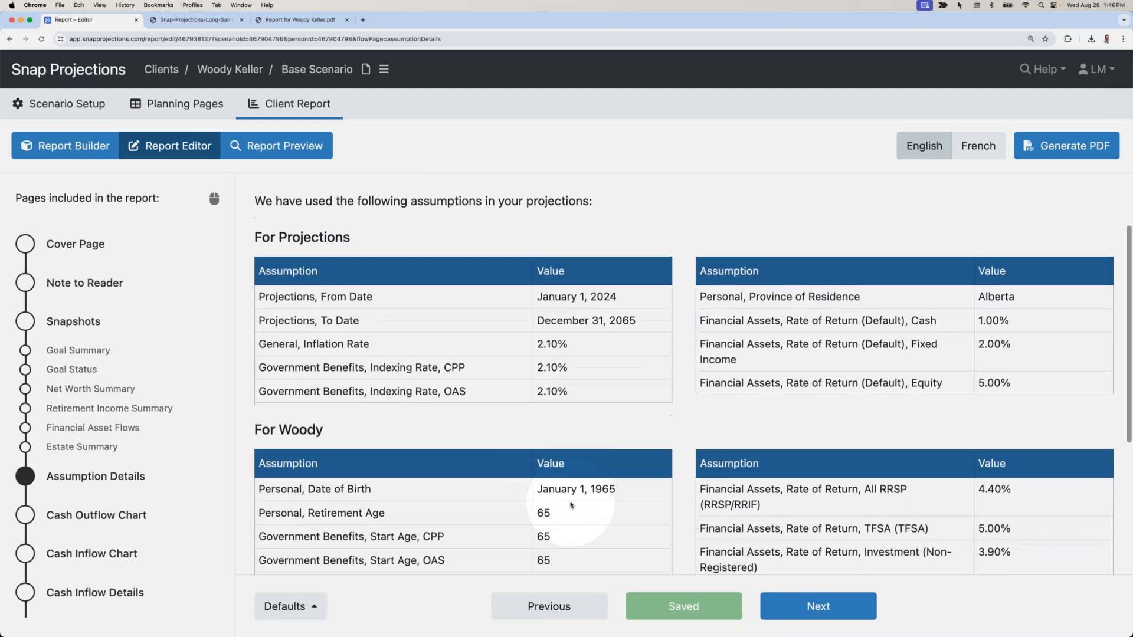
scroll(570, 506, down, 2)
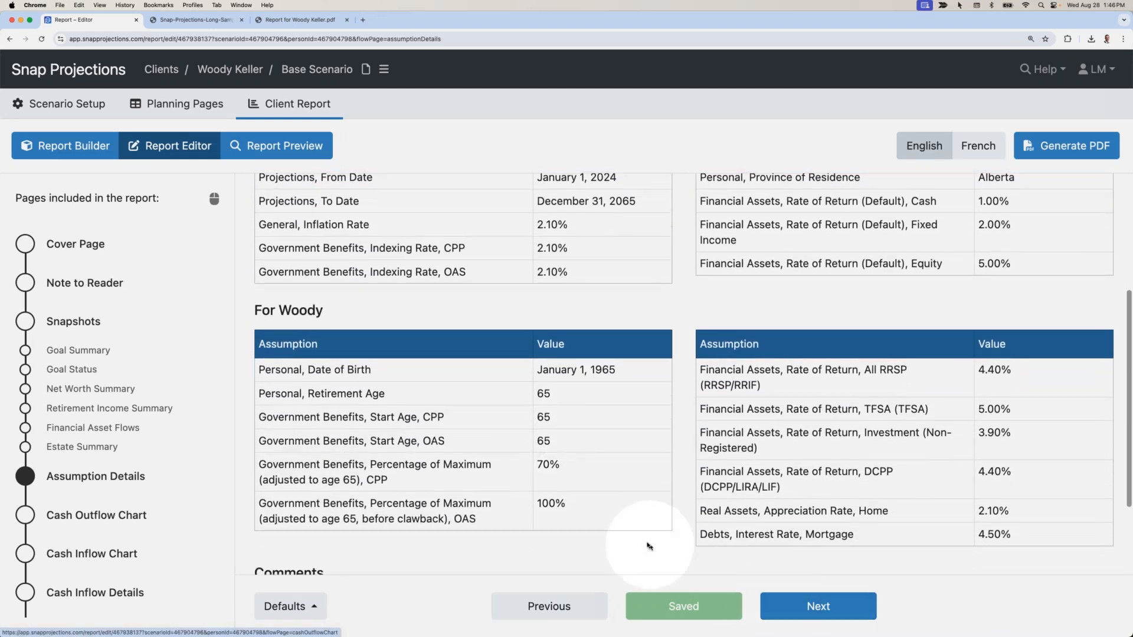
scroll(367, 539, down, 6)
click(319, 525)
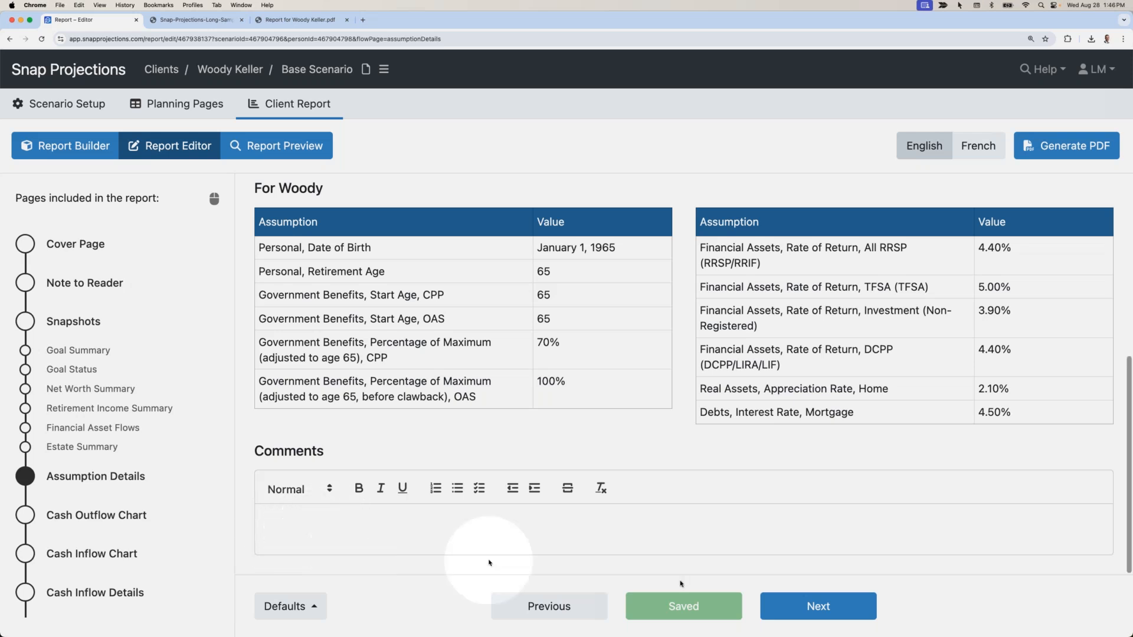
Advance to the Cash Outflow Chart and review the yearly outflows, clicking into its Comments box.
click(799, 603)
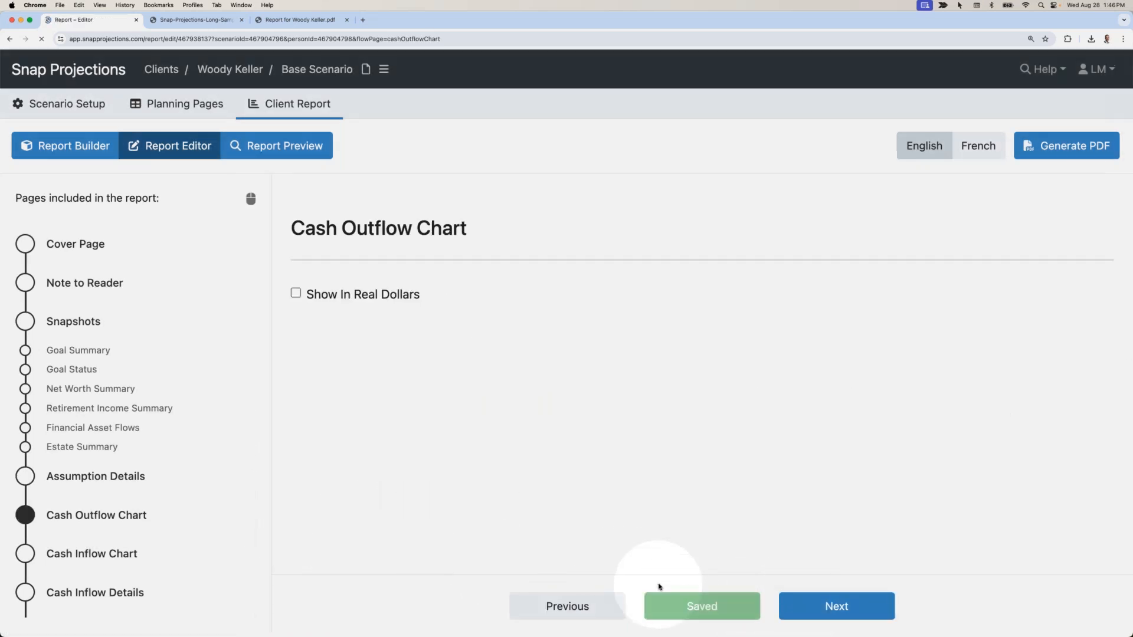
scroll(567, 505, down, 3)
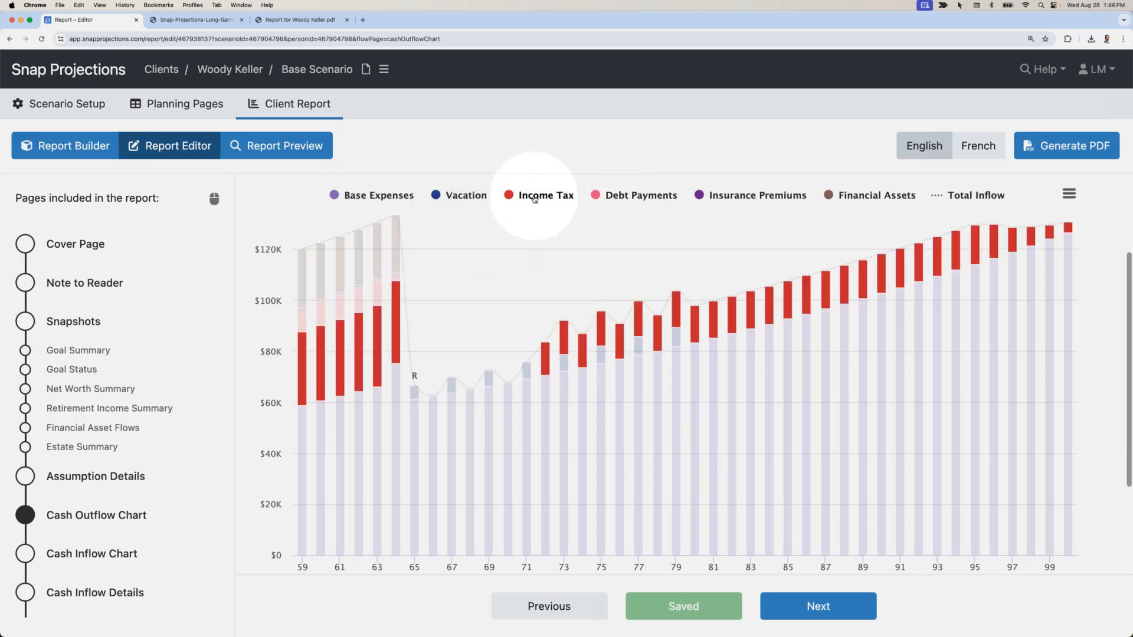
scroll(540, 222, down, 4)
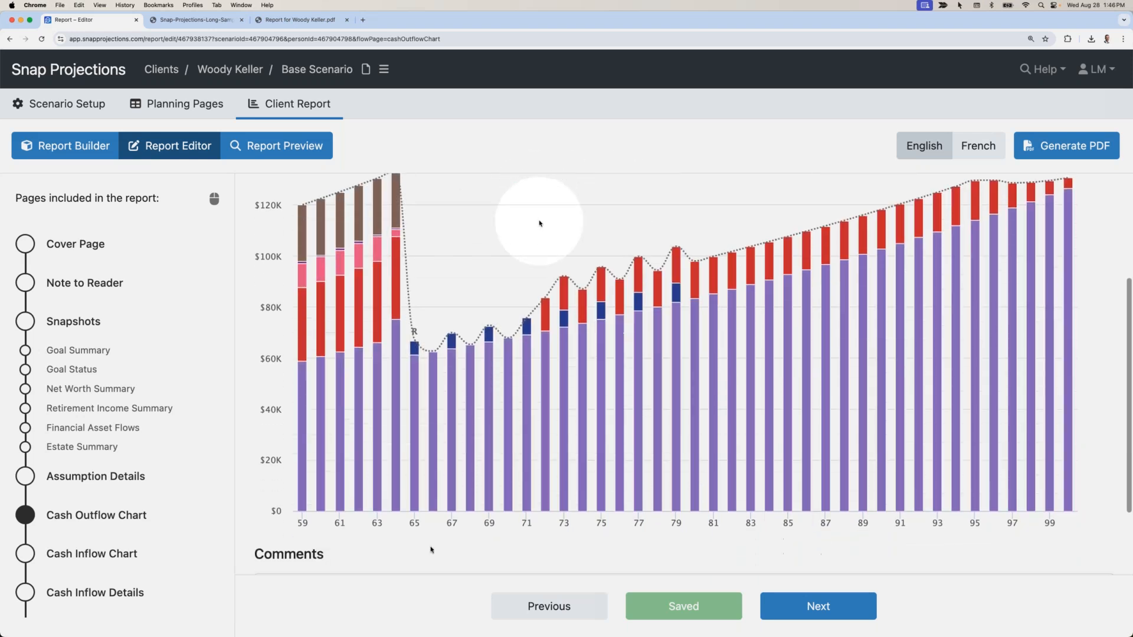
scroll(370, 536, down, 1)
click(317, 526)
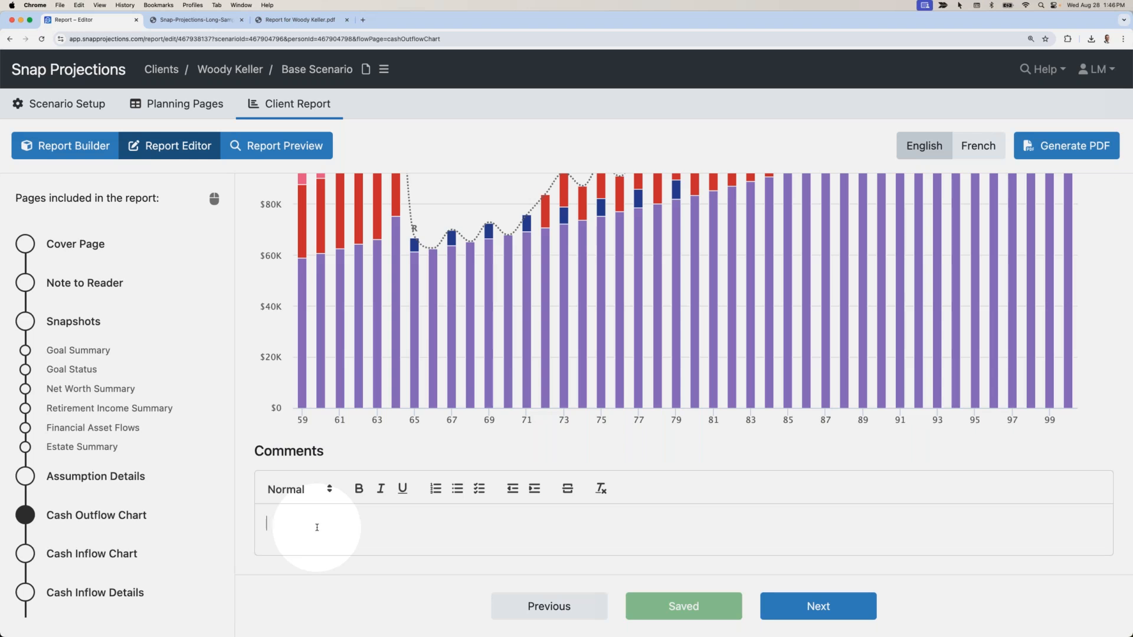
scroll(108, 384, down, 5)
scroll(108, 394, down, 2)
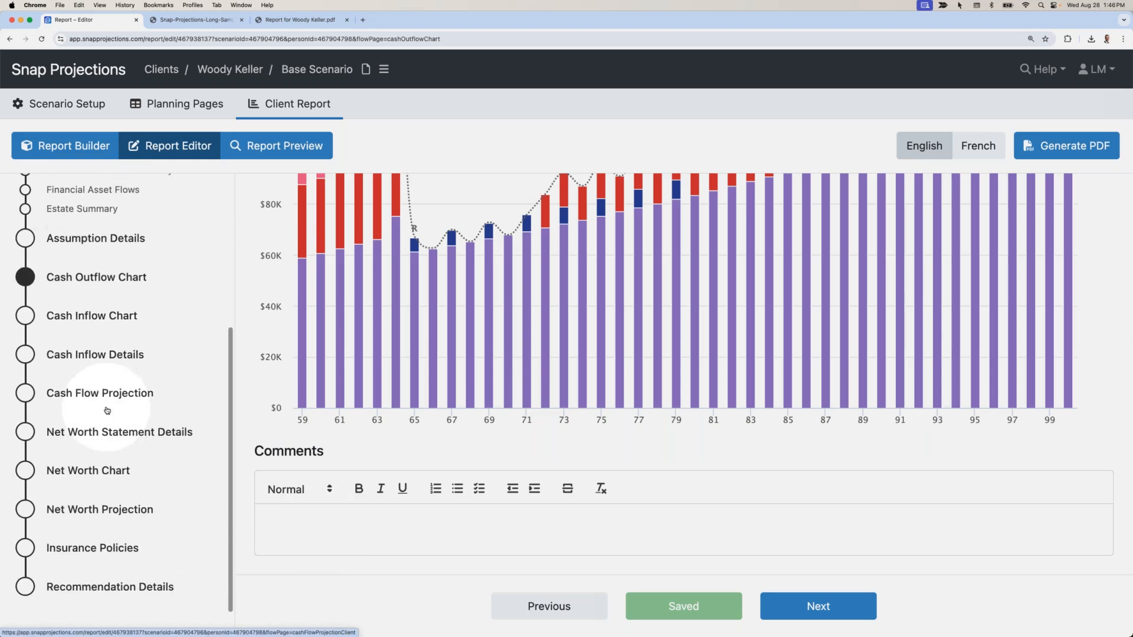
Paste the prepared advice on $15,000 RRSP, $3,000 TFSA contributions and mortgage renewal into Recommendation Details.
click(112, 581)
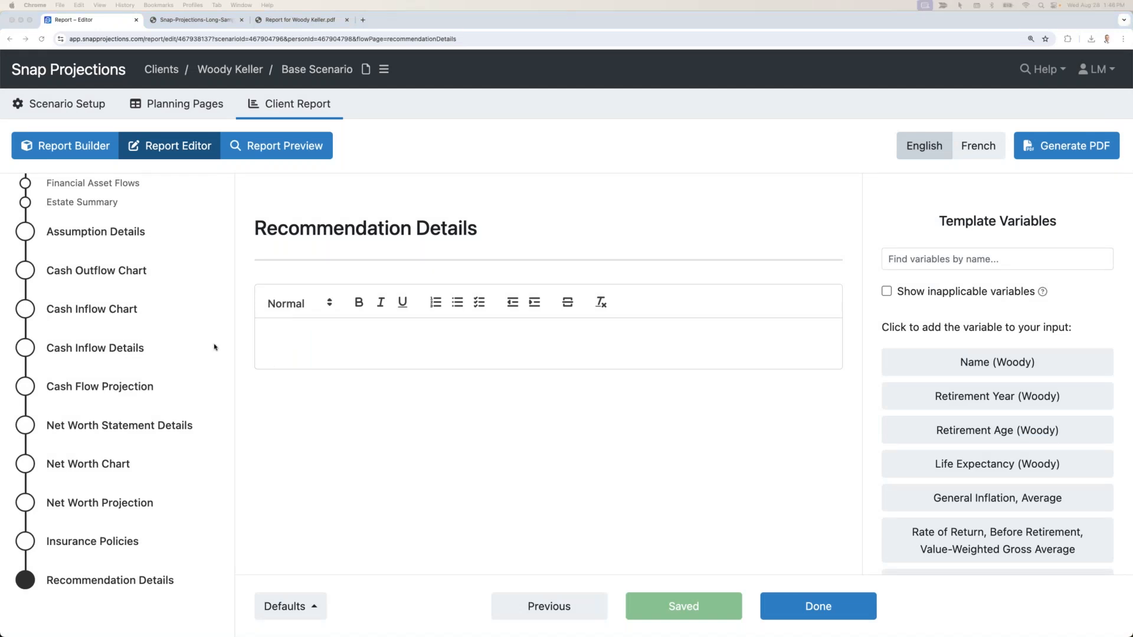
click(296, 345)
text(Congratulations on building a strong financial foundation that has you on track for your retirement goals! Continue contributing $15,000 to your RRSP and $3,000 to your TFSA each year. In our next meeting, we'll discuss your upcoming mortgage renewal and your options for using existing savings to make a lump sum payment.)
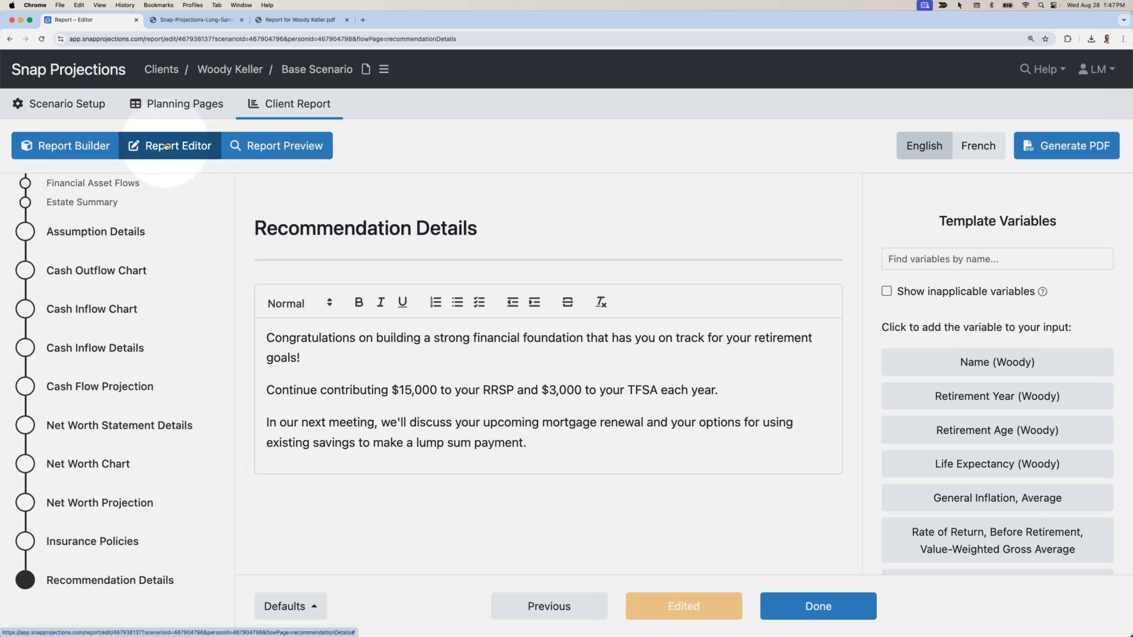
click(284, 147)
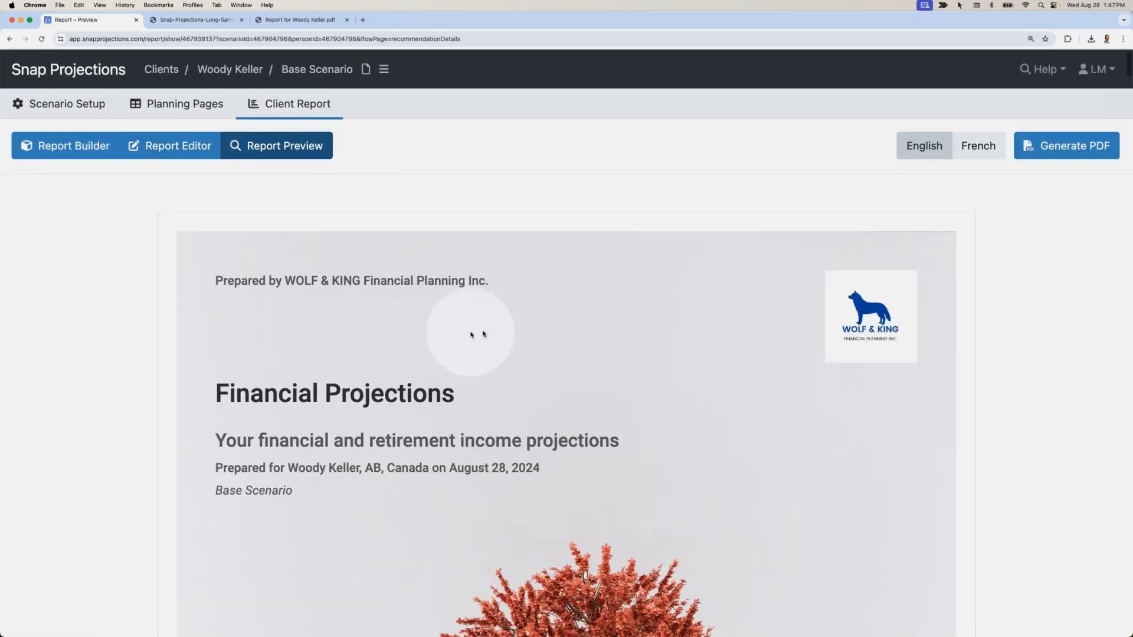
scroll(518, 334, down, 1)
scroll(518, 333, down, 3)
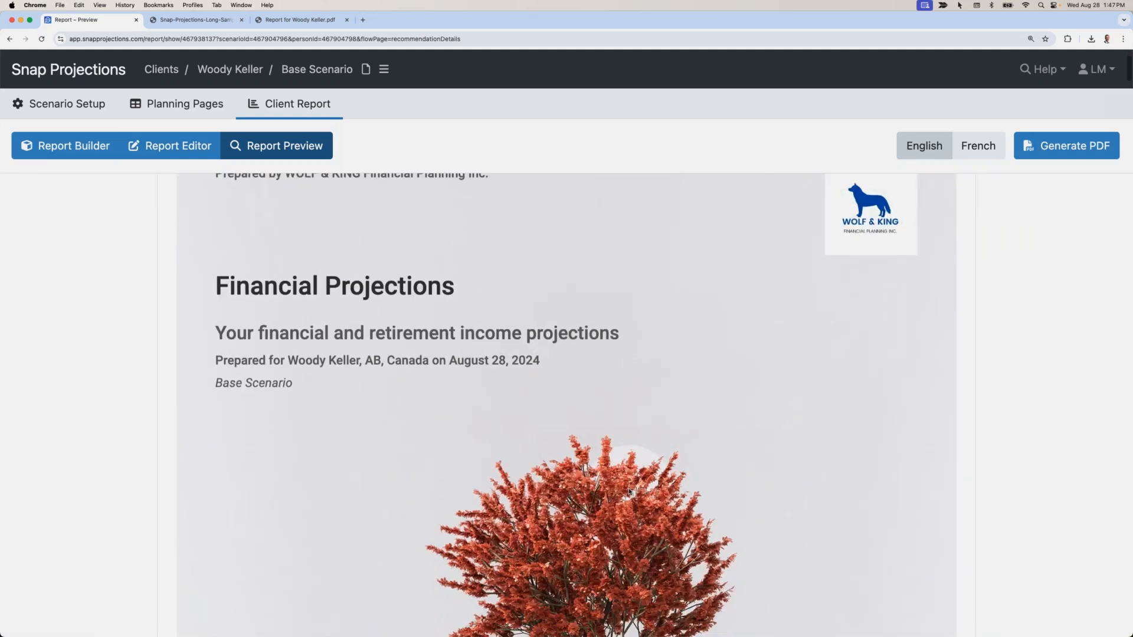
scroll(629, 491, down, 10)
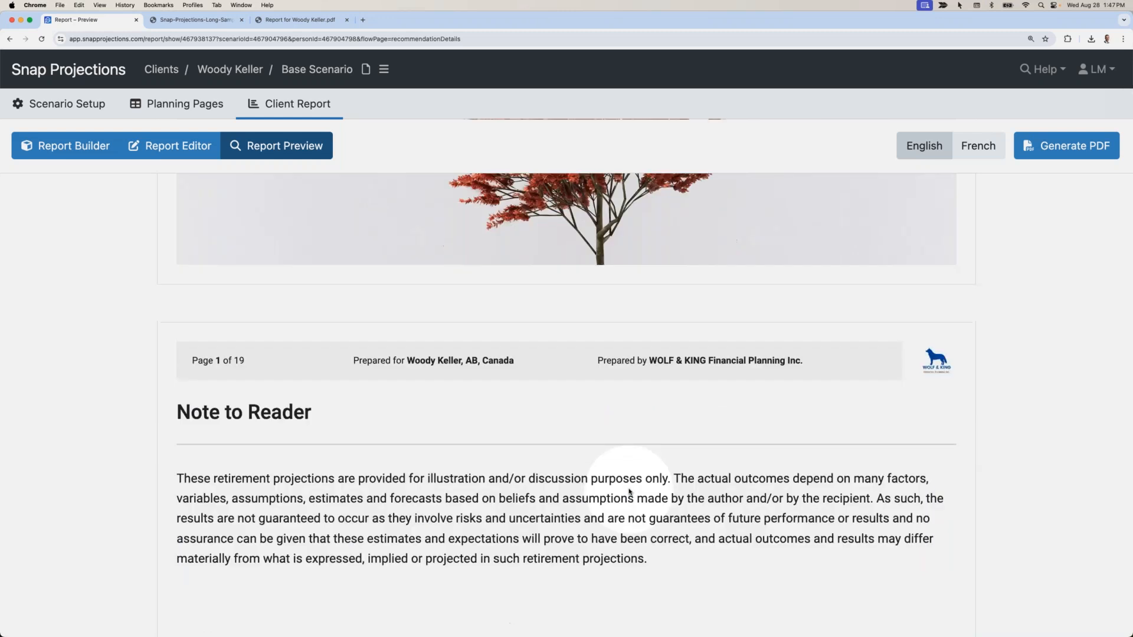
scroll(629, 491, down, 15)
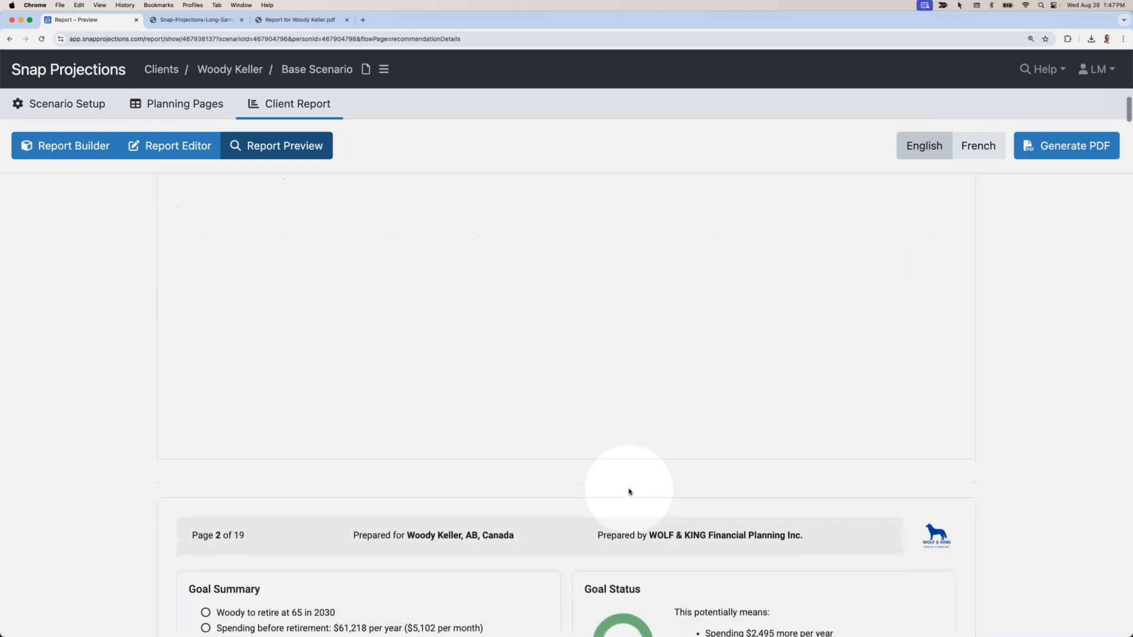
scroll(630, 491, down, 1)
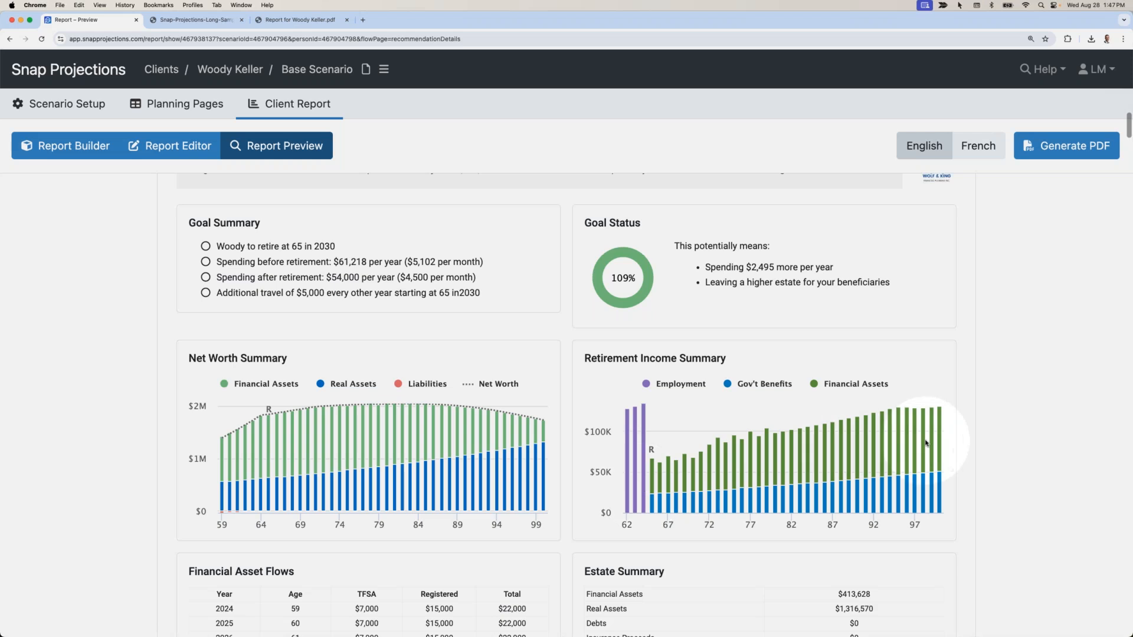
scroll(708, 331, down, 1)
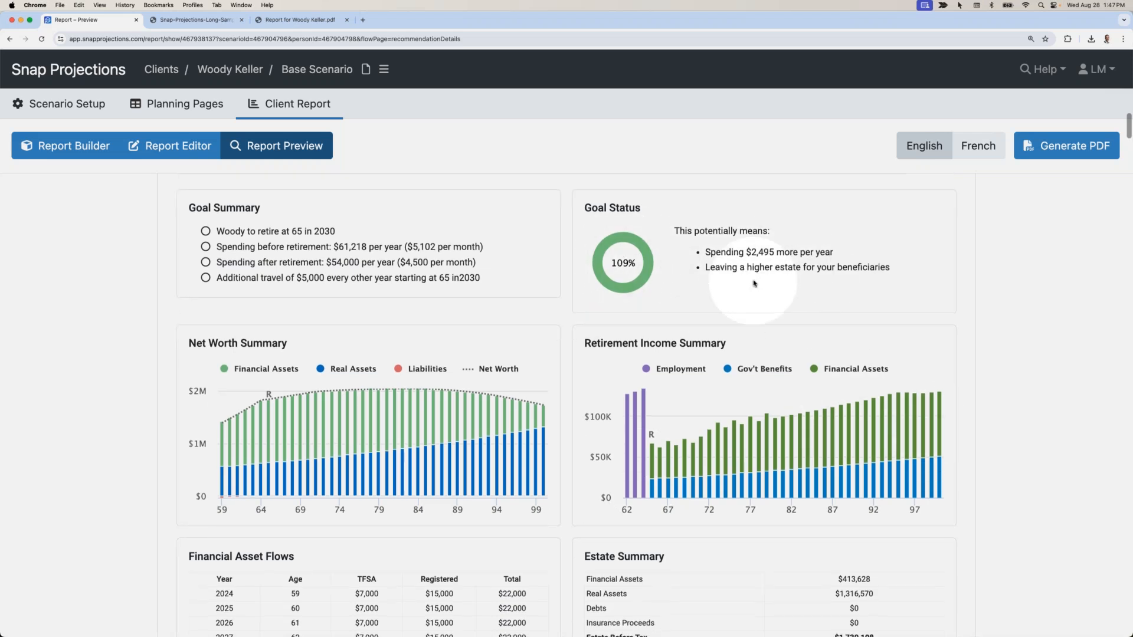
scroll(753, 283, down, 2)
scroll(756, 284, down, 2)
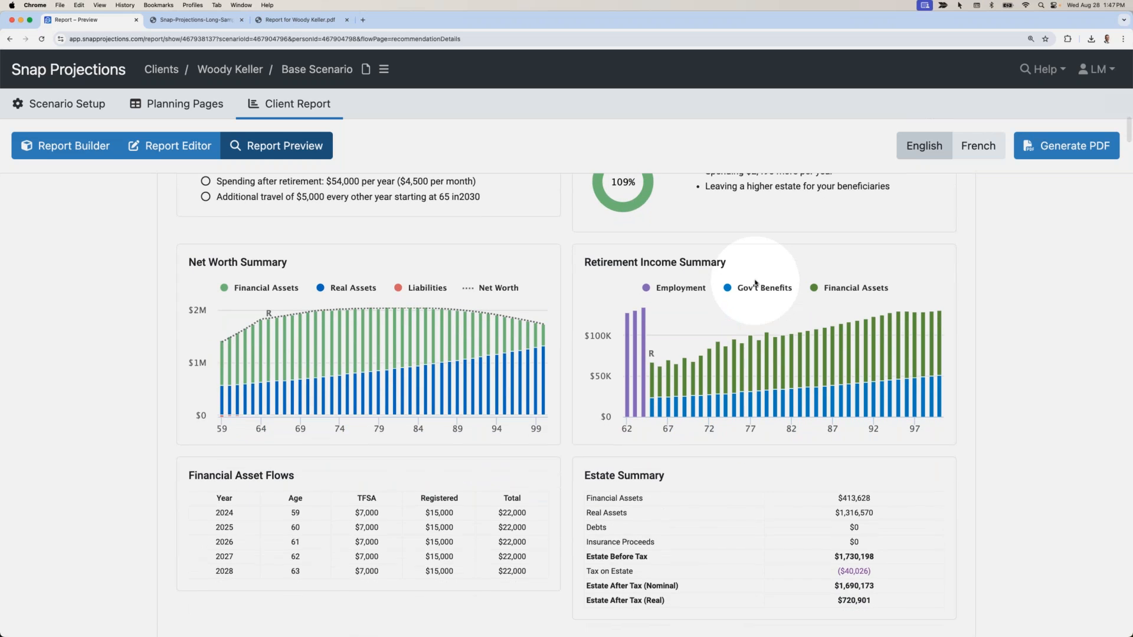
scroll(755, 283, down, 8)
scroll(755, 282, down, 10)
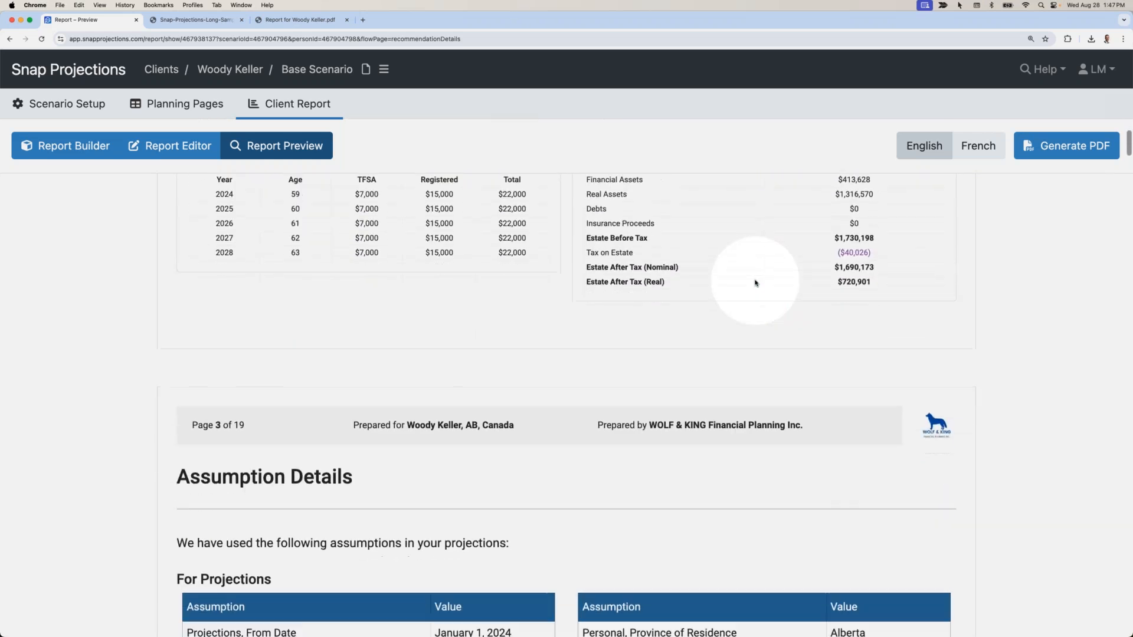
scroll(756, 283, down, 5)
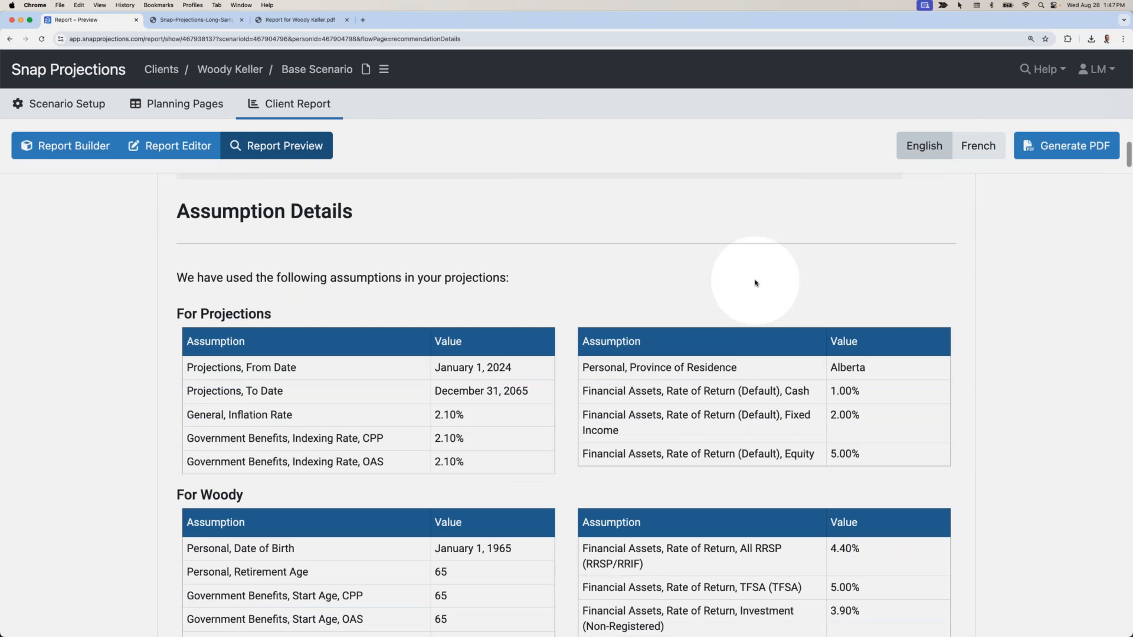
scroll(756, 283, down, 15)
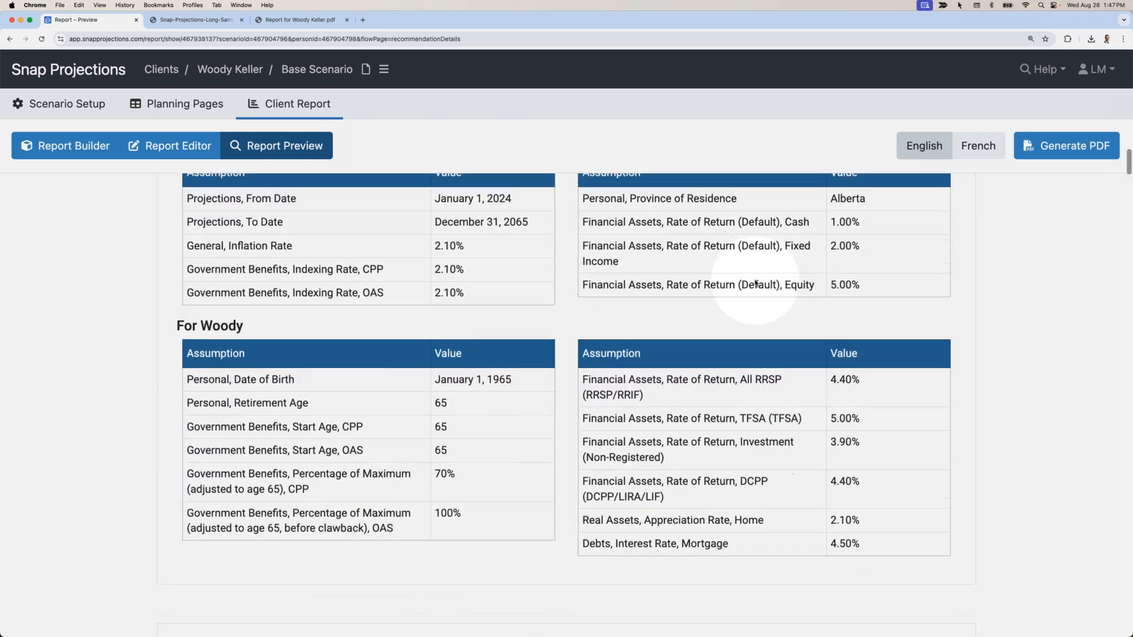
scroll(756, 283, down, 4)
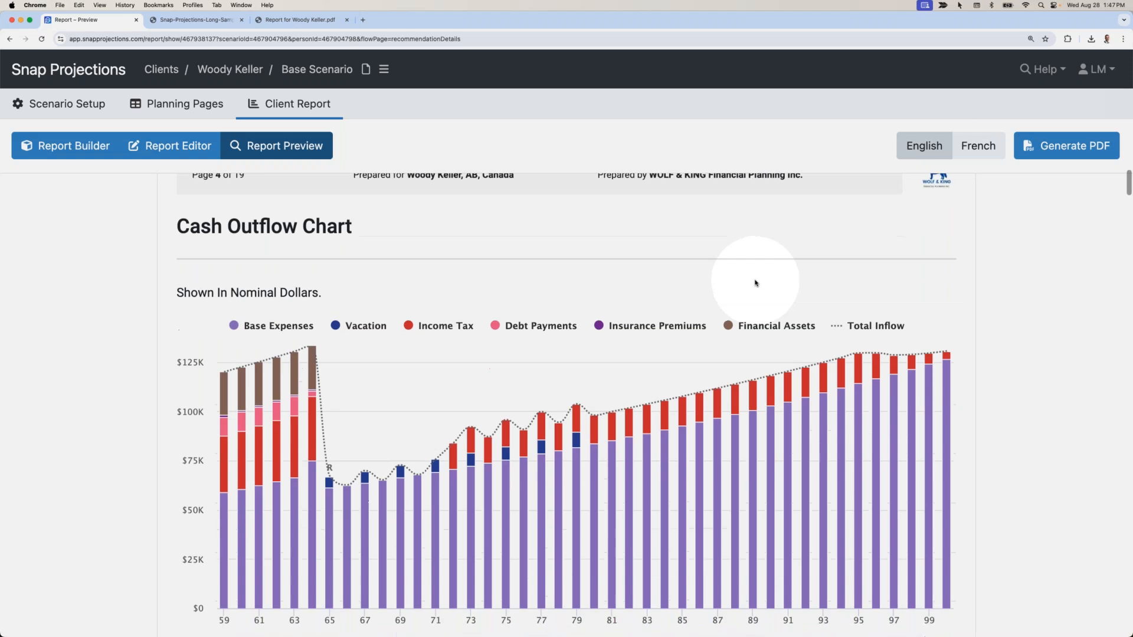
scroll(755, 283, up, 20)
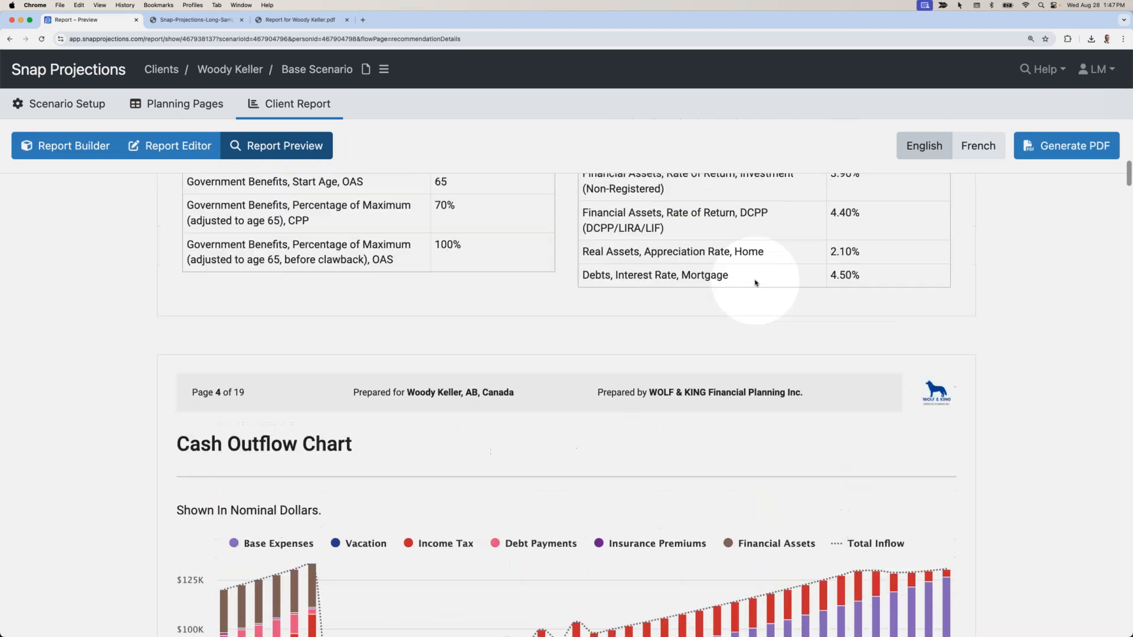
scroll(756, 282, up, 15)
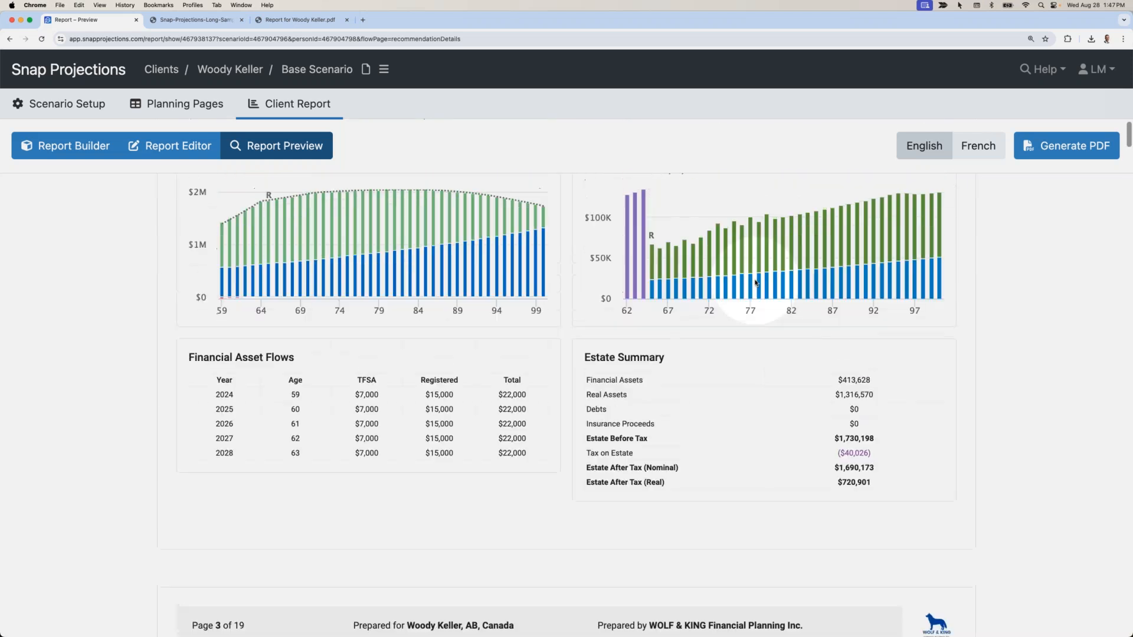
scroll(756, 283, up, 2)
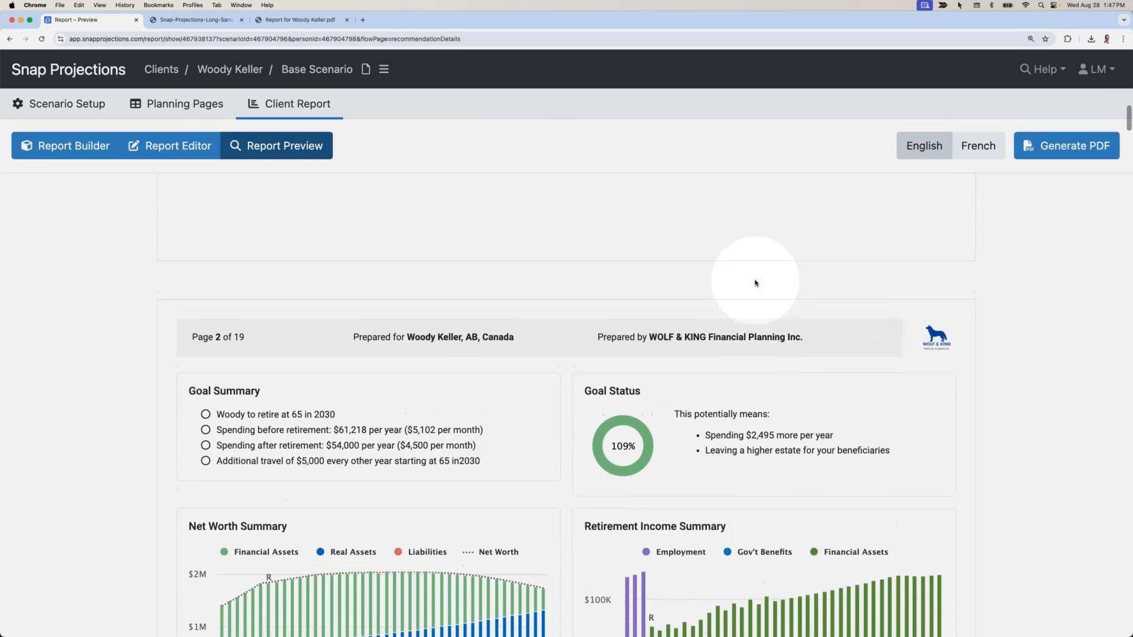
scroll(755, 282, down, 8)
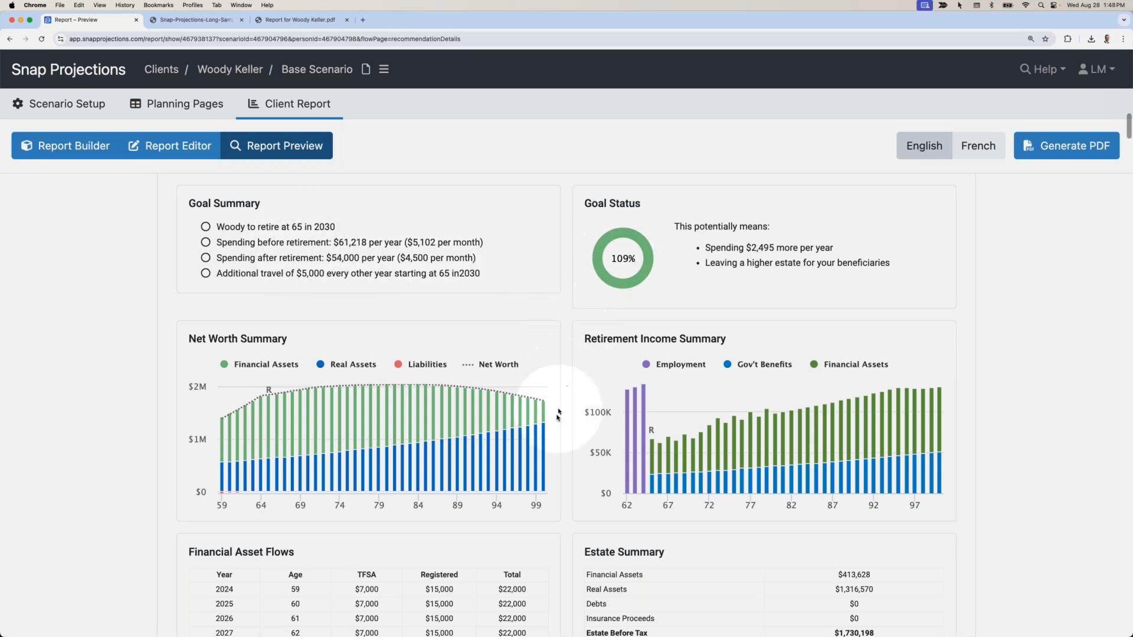
Scroll through page 2 of the report preview to review its charts and Estate Summary figures.
scroll(546, 409, down, 4)
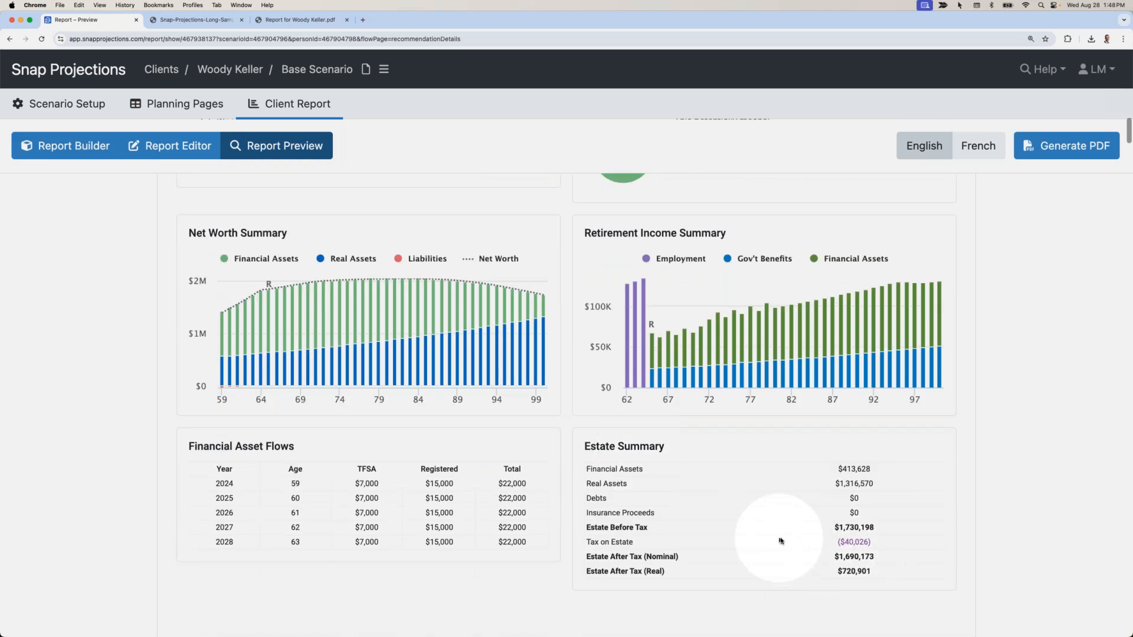
scroll(767, 543, up, 3)
scroll(754, 541, up, 1)
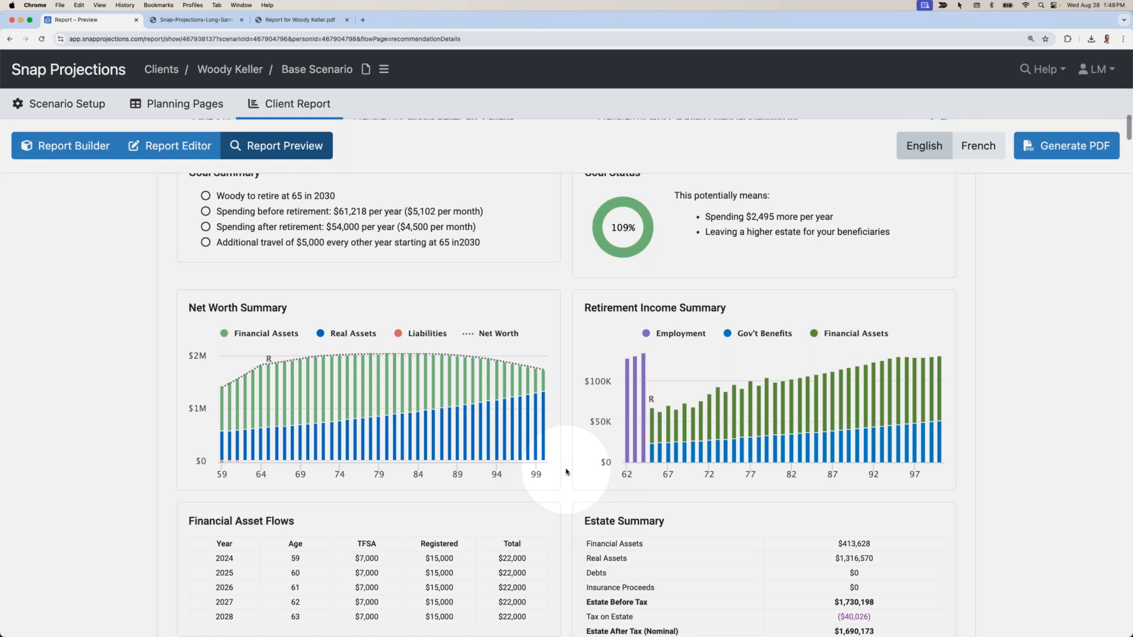
scroll(567, 472, up, 1)
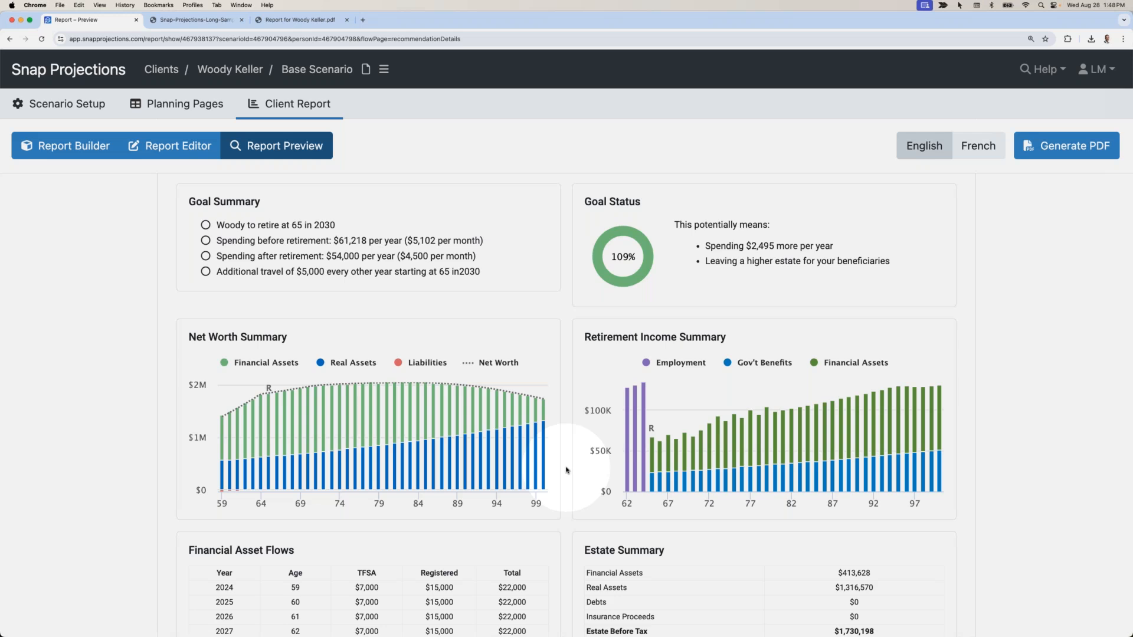
scroll(566, 471, down, 4)
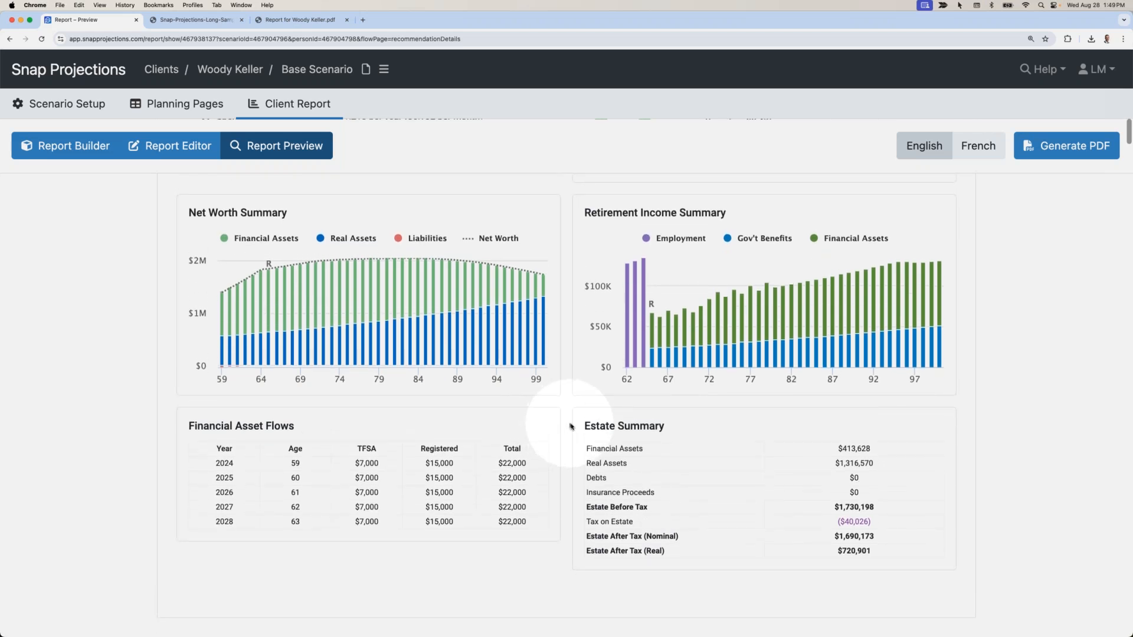
Open the Help Center support site, search articles for 'nominal', then return to the report preview tab.
click(1041, 70)
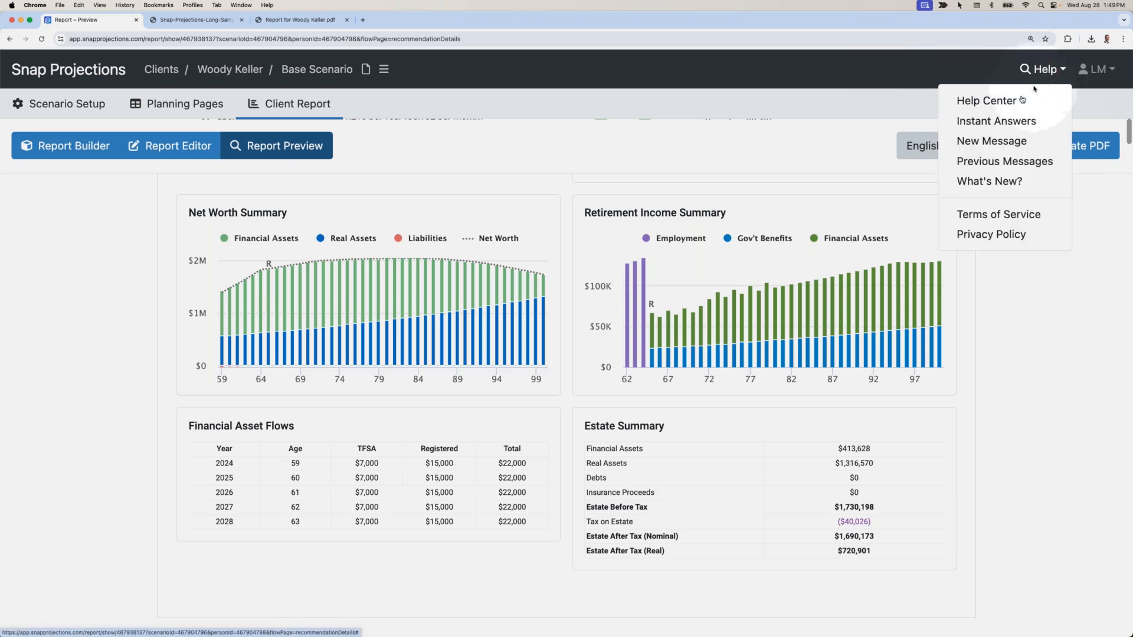
click(1023, 98)
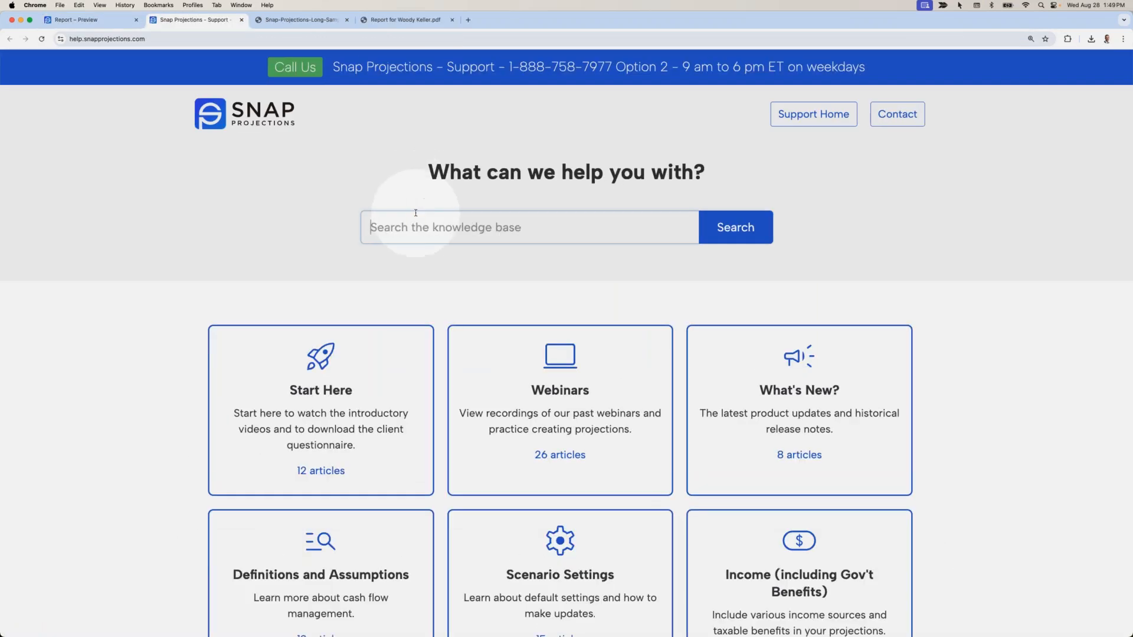
click(413, 223)
text(nominal)
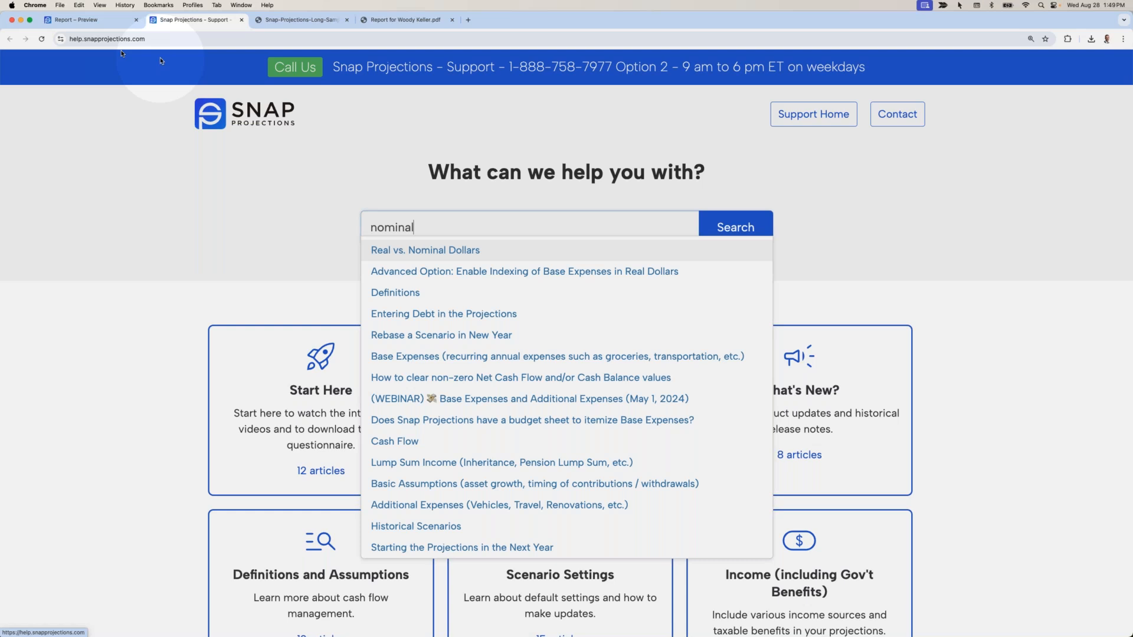
click(109, 26)
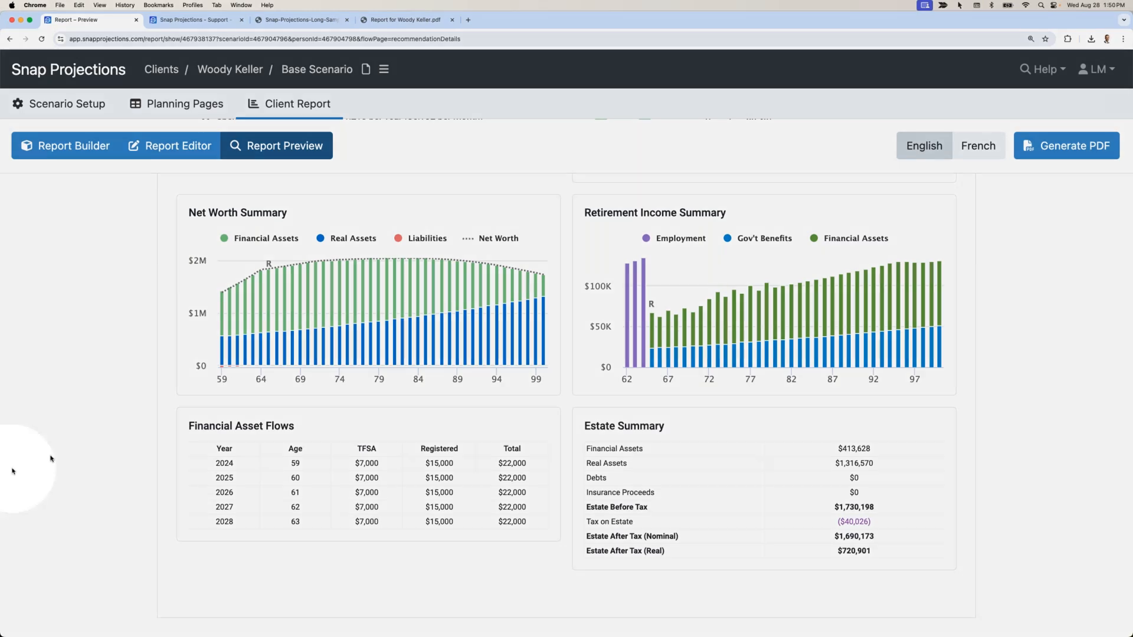
Set the interface language to French in the user settings and save them.
click(150, 426)
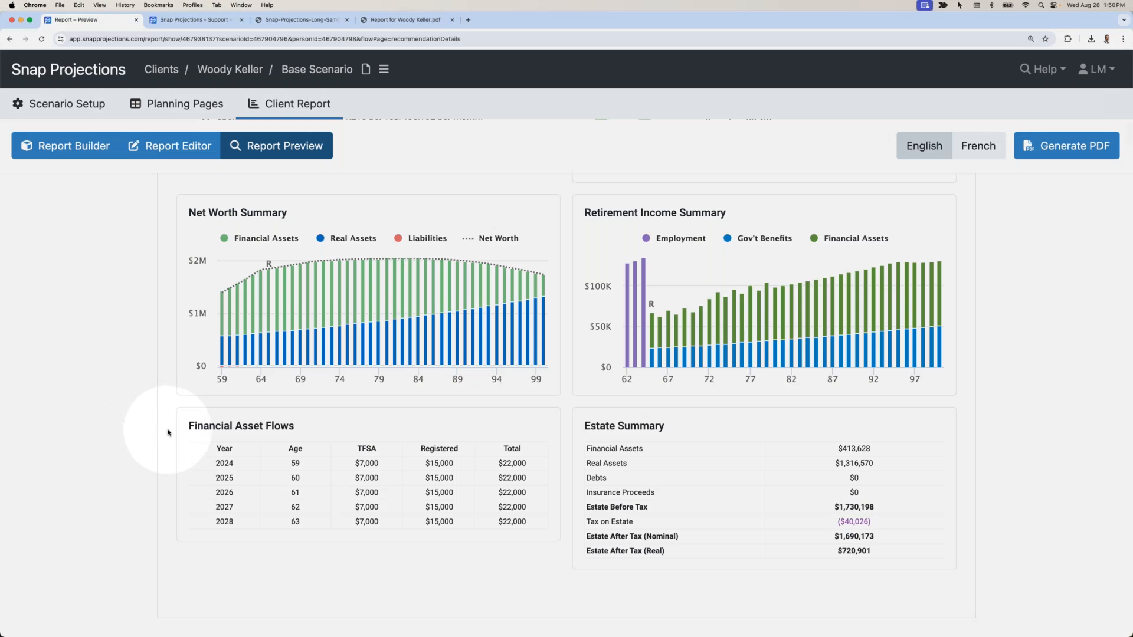
scroll(168, 432, up, 3)
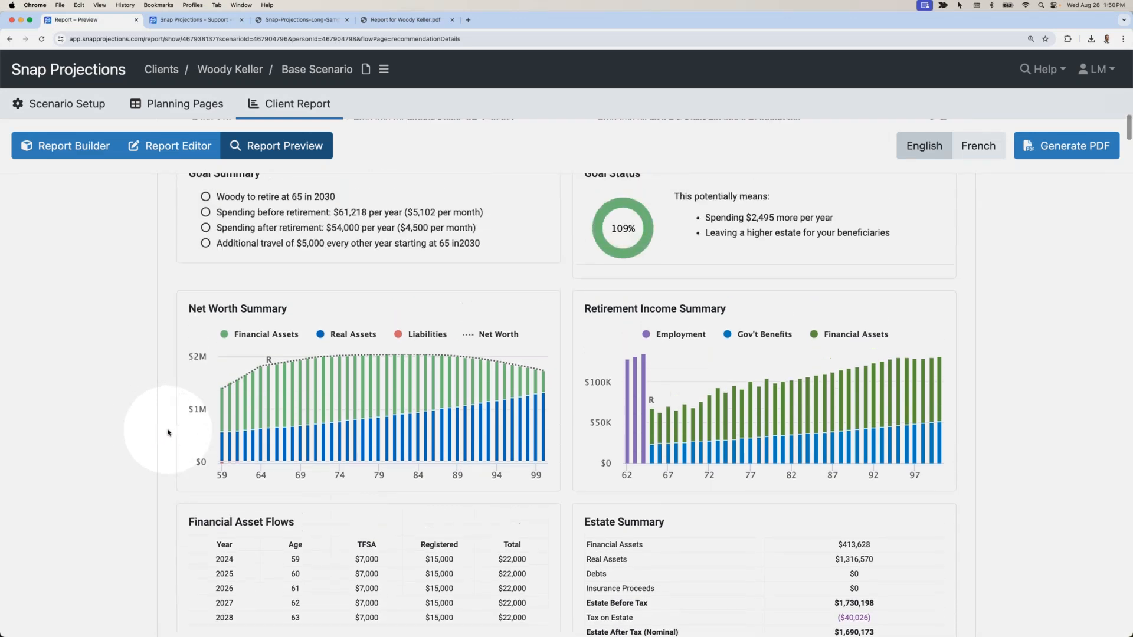
scroll(160, 425, up, 2)
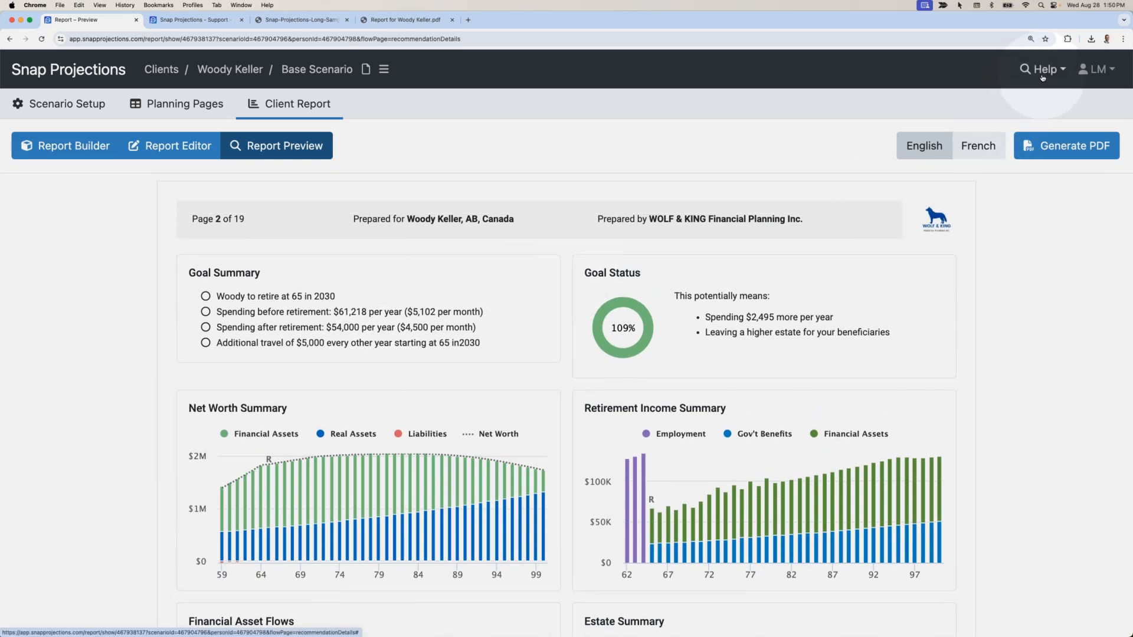
click(1090, 74)
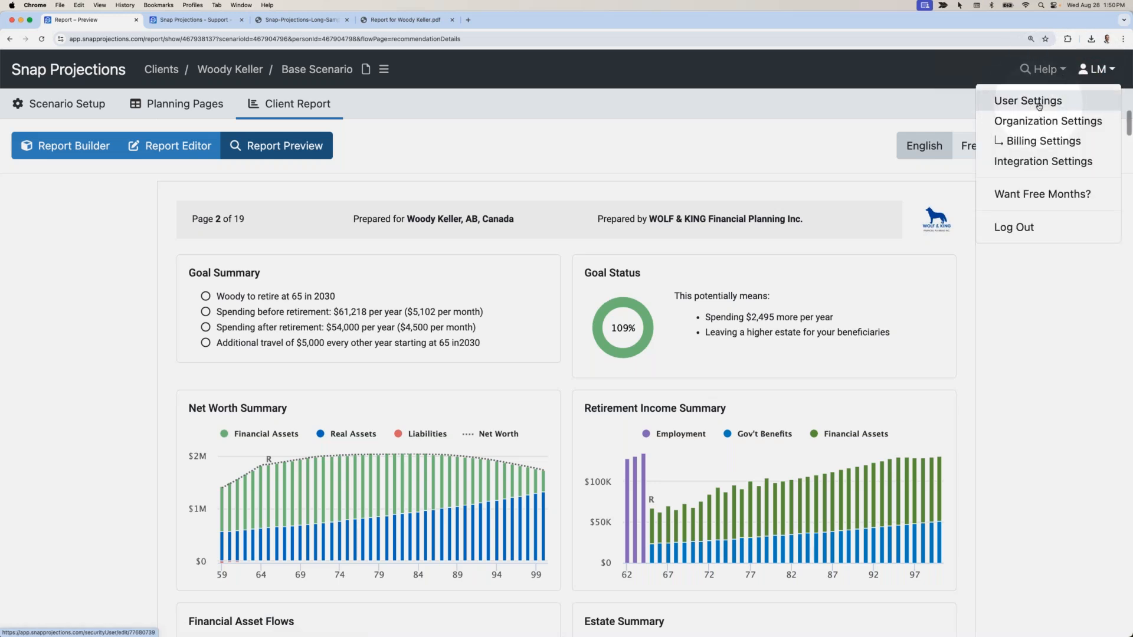
click(1039, 103)
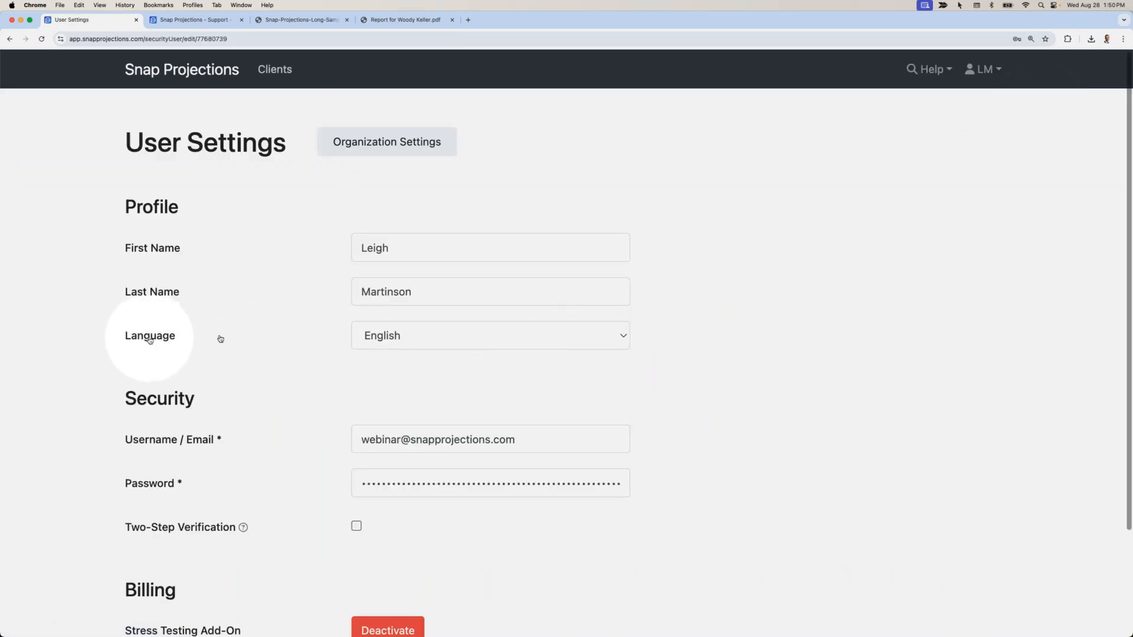
click(422, 336)
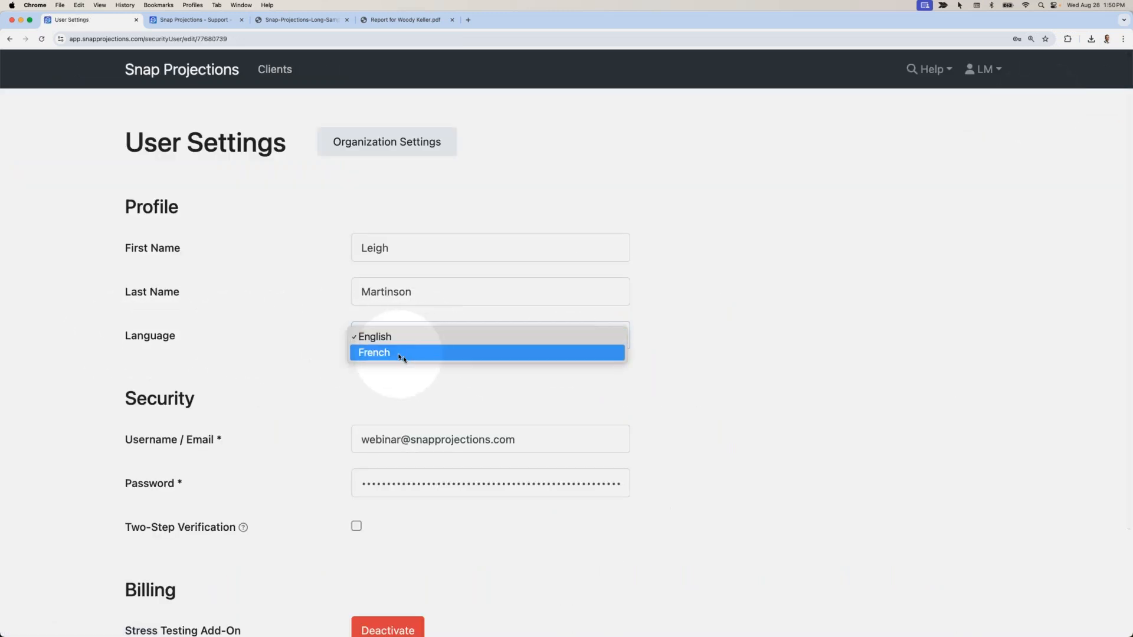
click(403, 355)
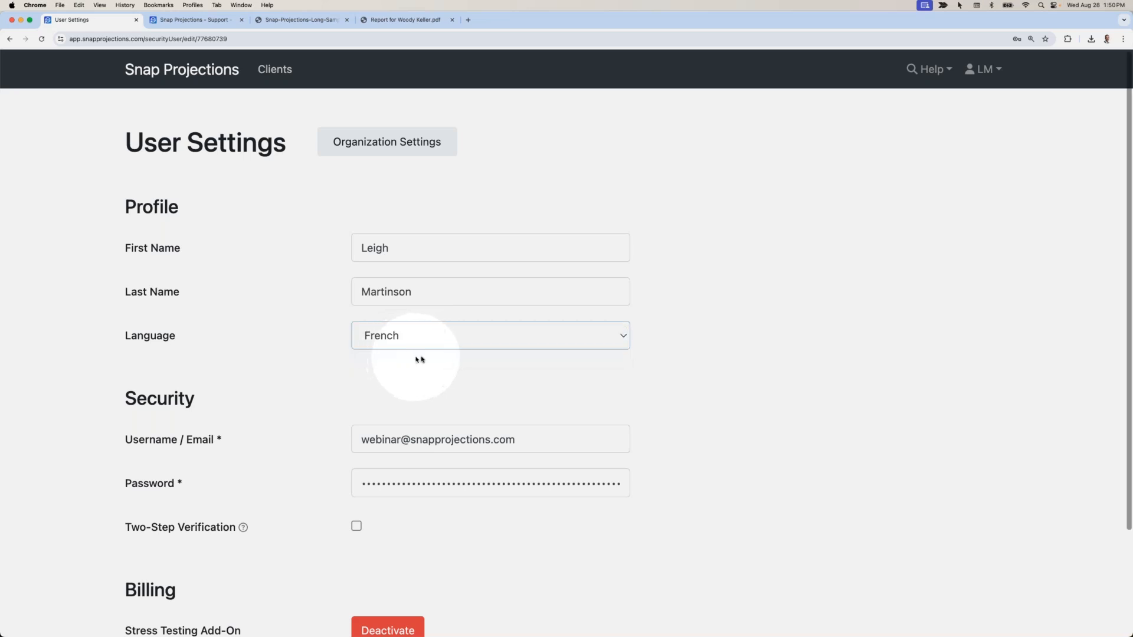
scroll(354, 353, down, 3)
click(180, 569)
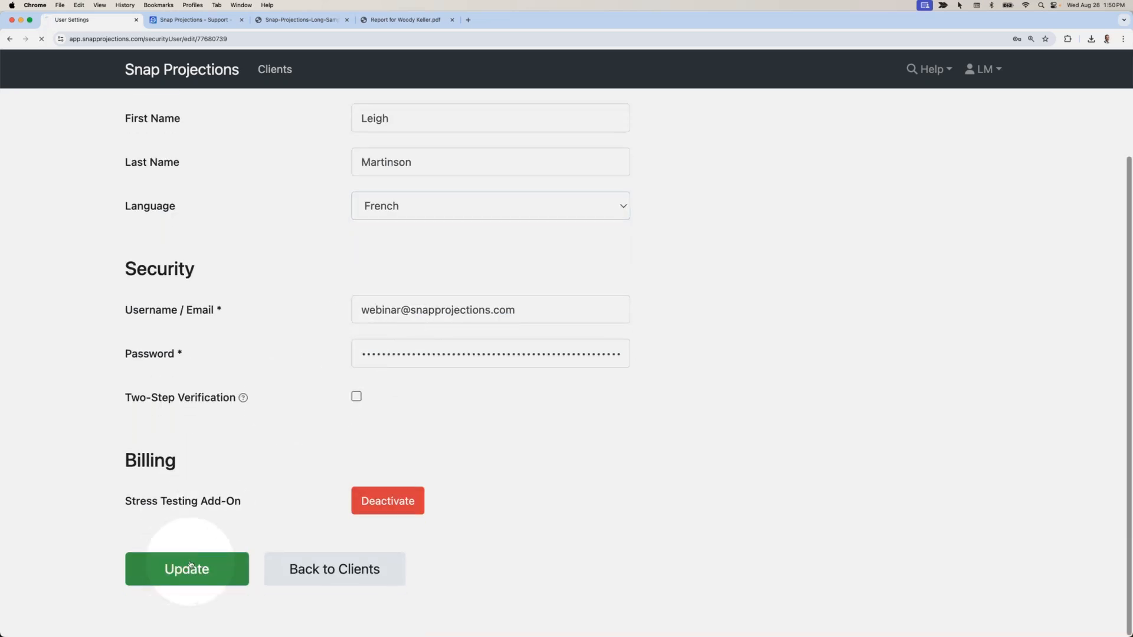
Return to the report preview, then reopen the user settings and save them again.
scroll(319, 201, down, 4)
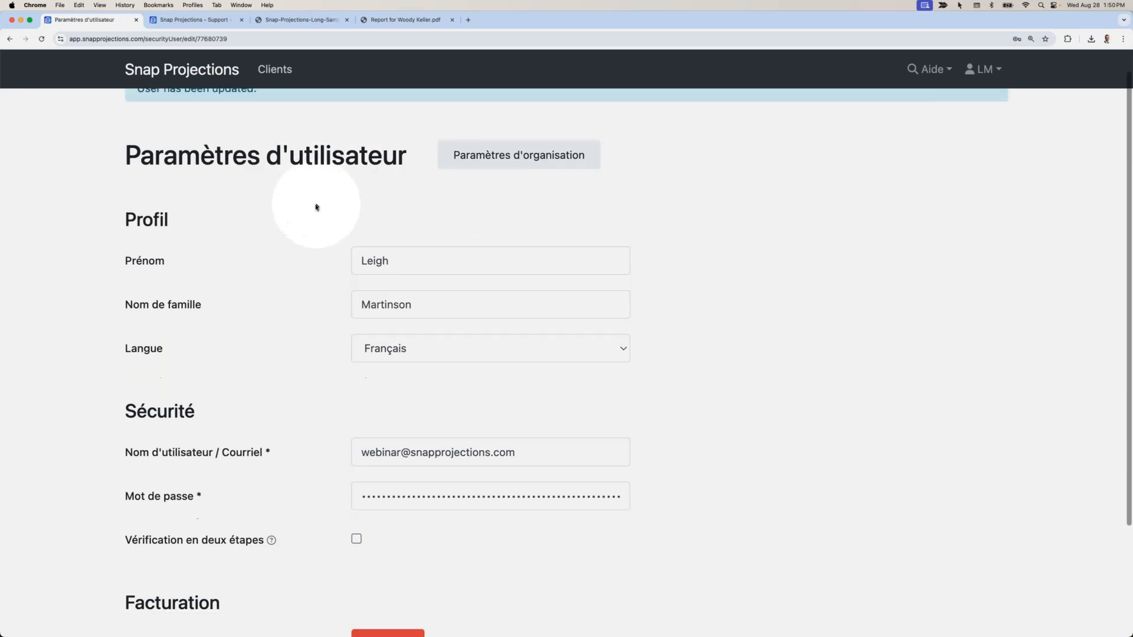
scroll(356, 183, up, 4)
click(9, 38)
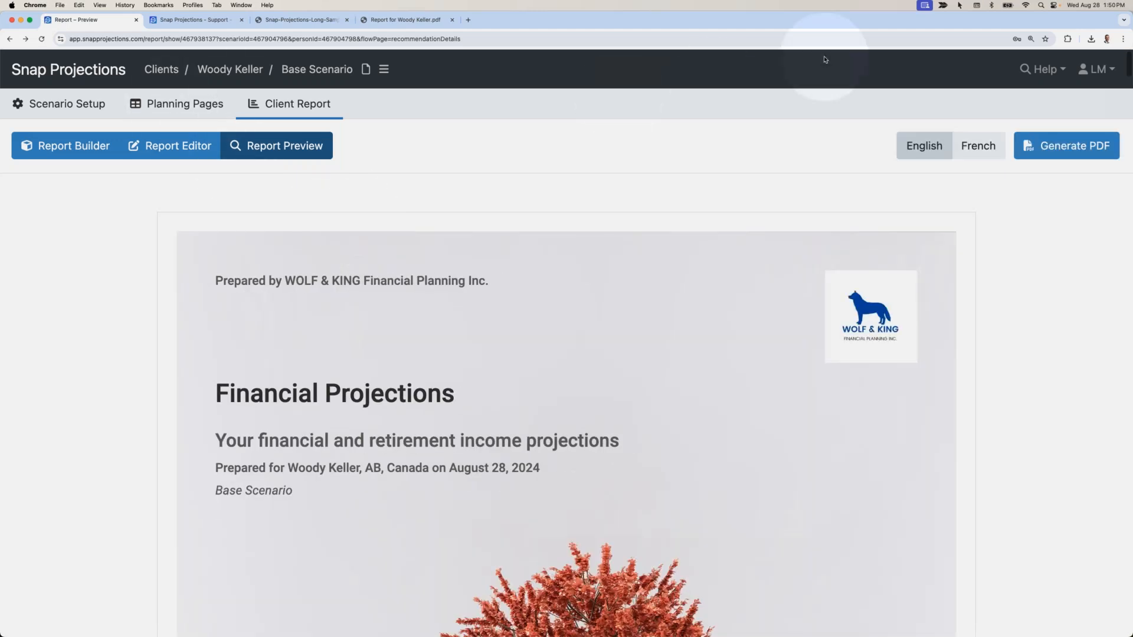
click(1099, 69)
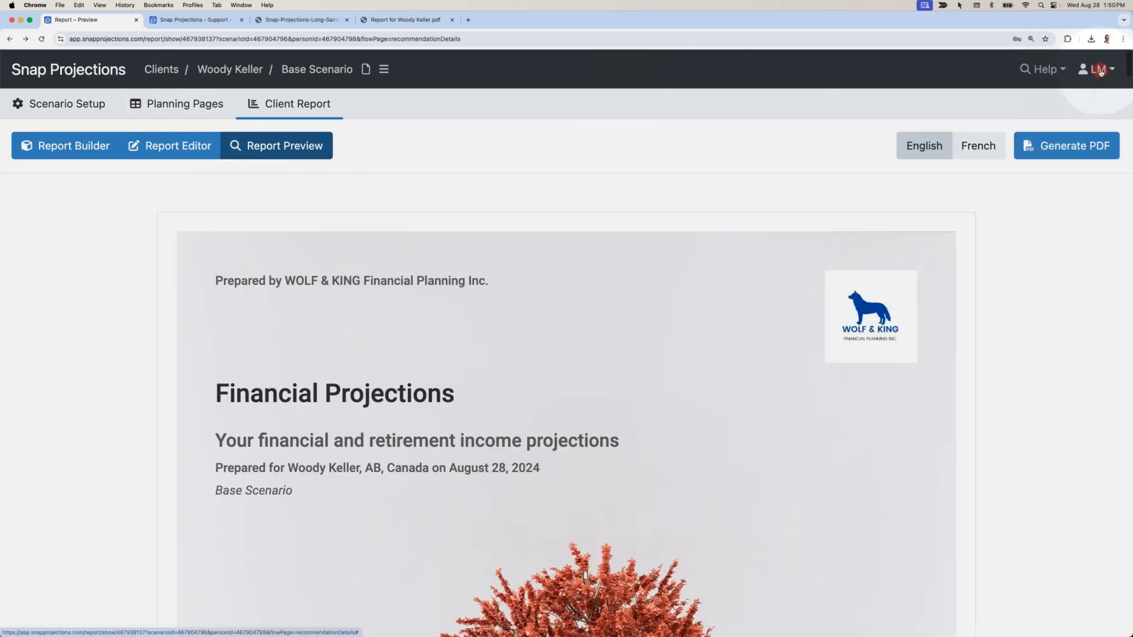
click(1021, 104)
scroll(433, 331, down, 1)
scroll(407, 328, down, 3)
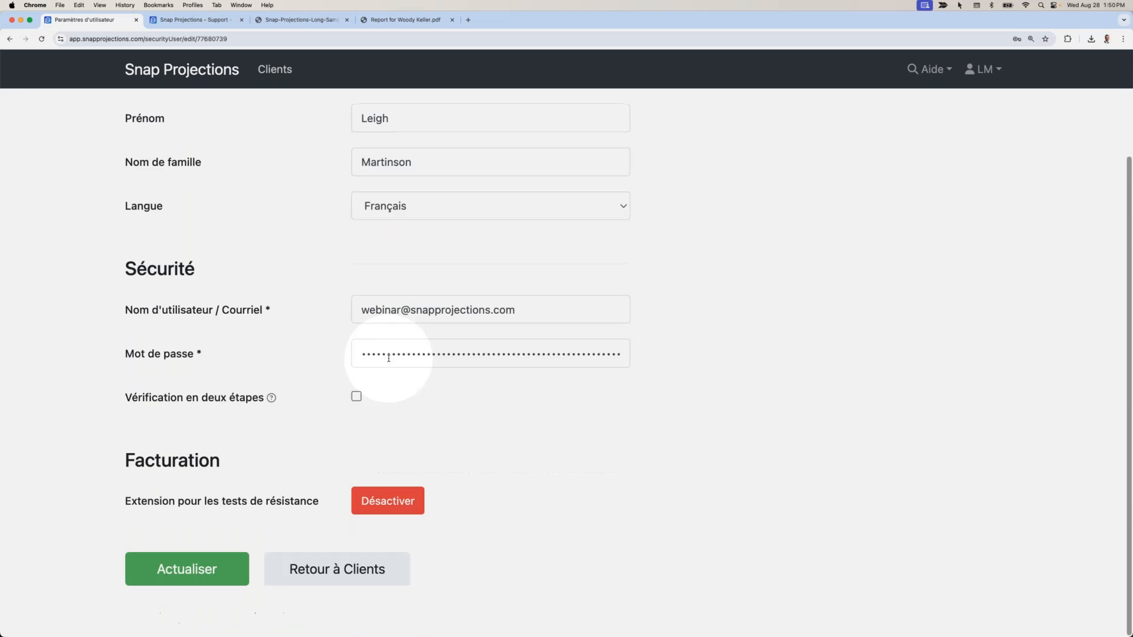
click(186, 581)
Go back to the client list, reopen the client's Base Scenario planning table, and open the account menu.
scroll(395, 378, down, 5)
click(329, 555)
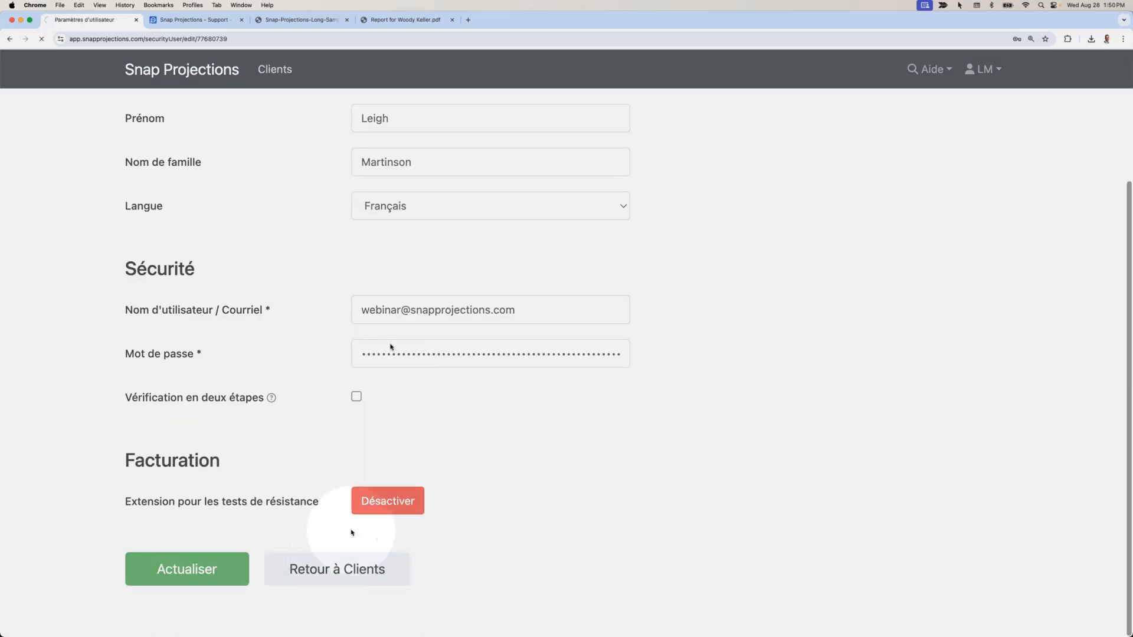
click(53, 229)
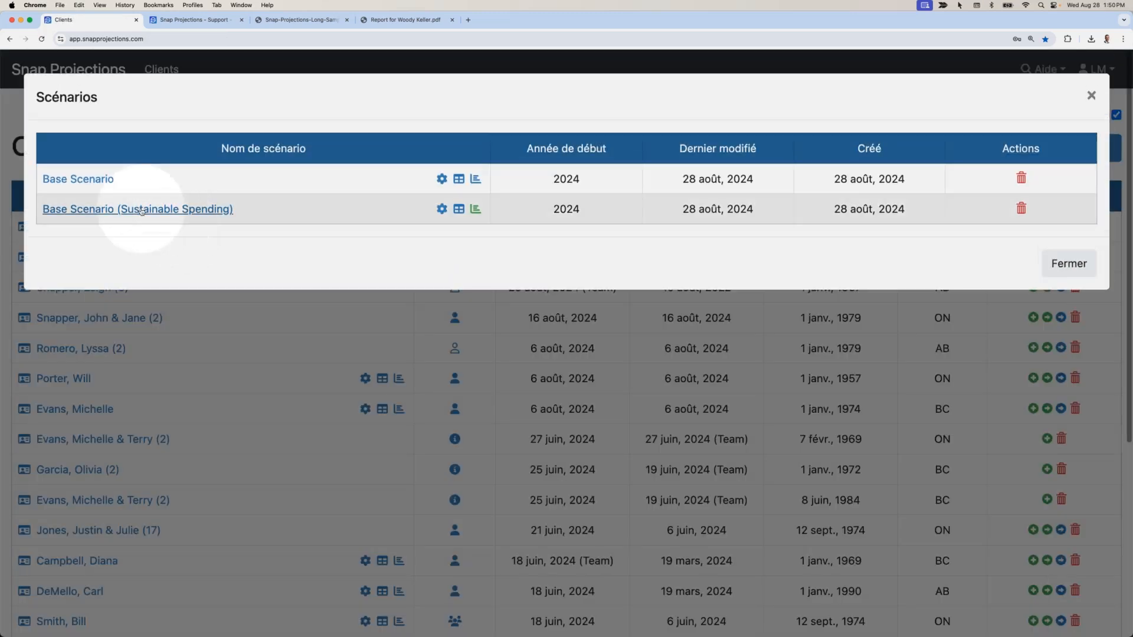
click(108, 180)
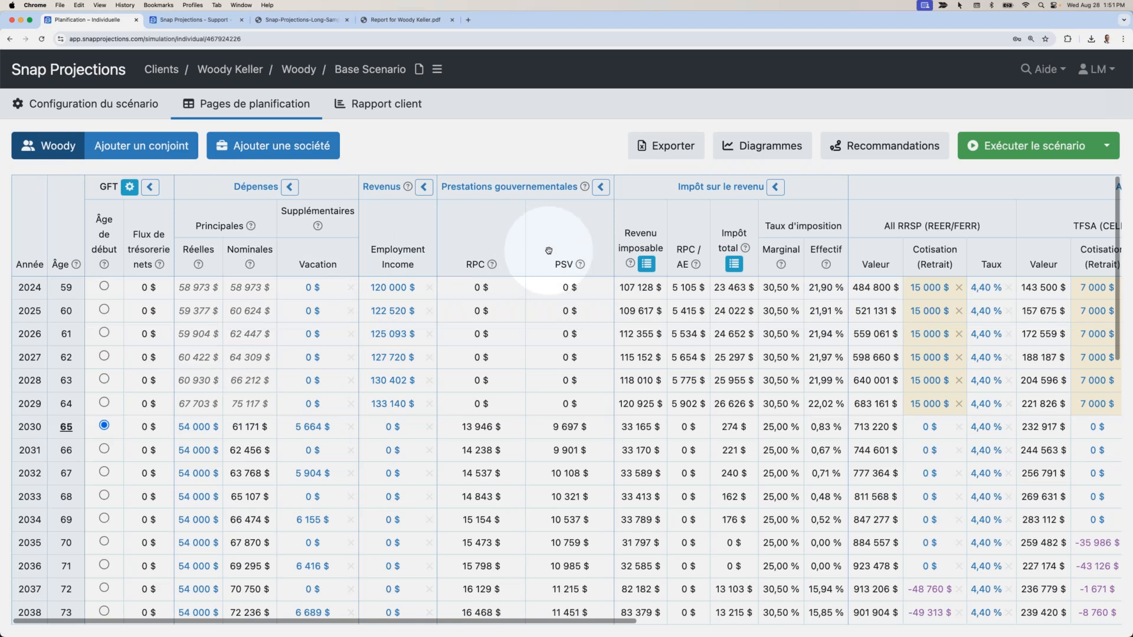
scroll(549, 251, right, 3)
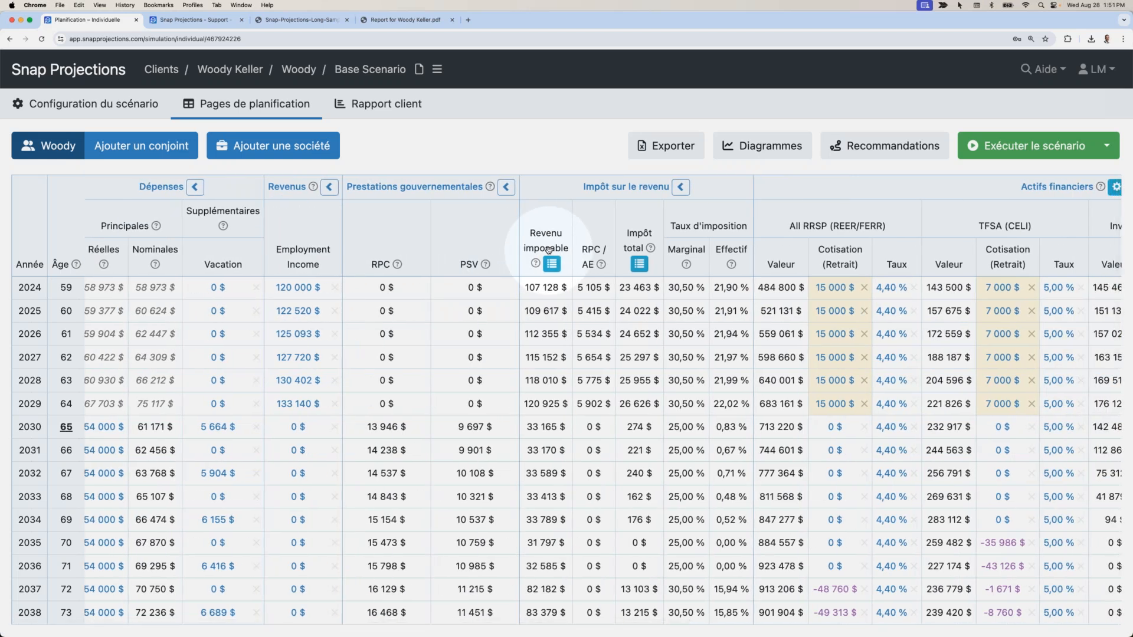
scroll(549, 250, left, 3)
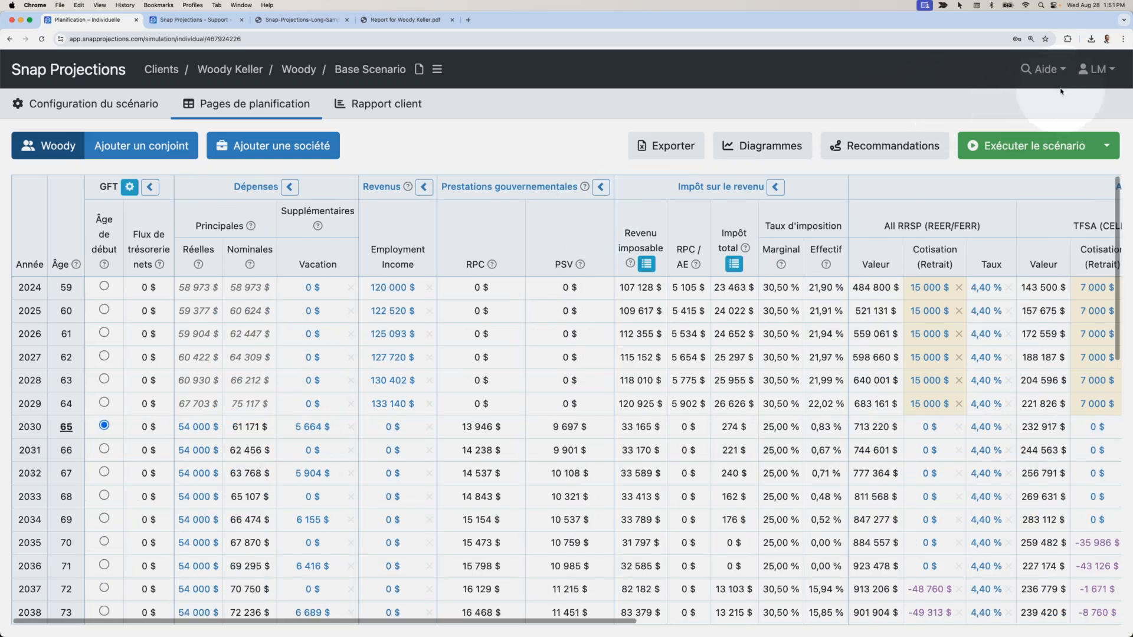
click(1096, 69)
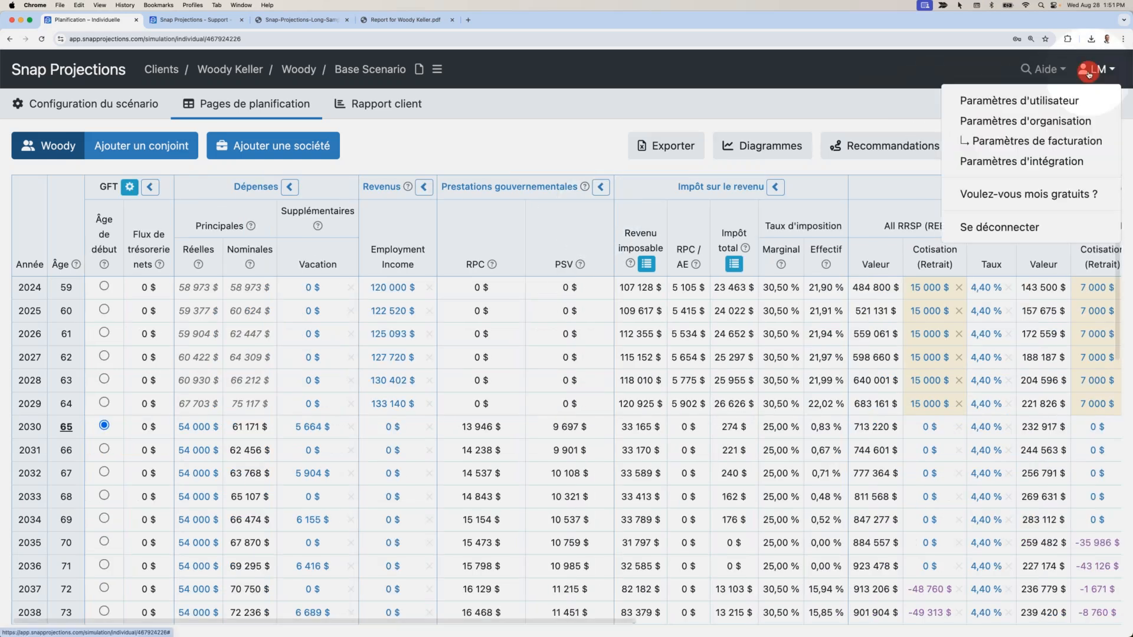
Set the interface language back to English in the user settings, apply and save.
click(1037, 103)
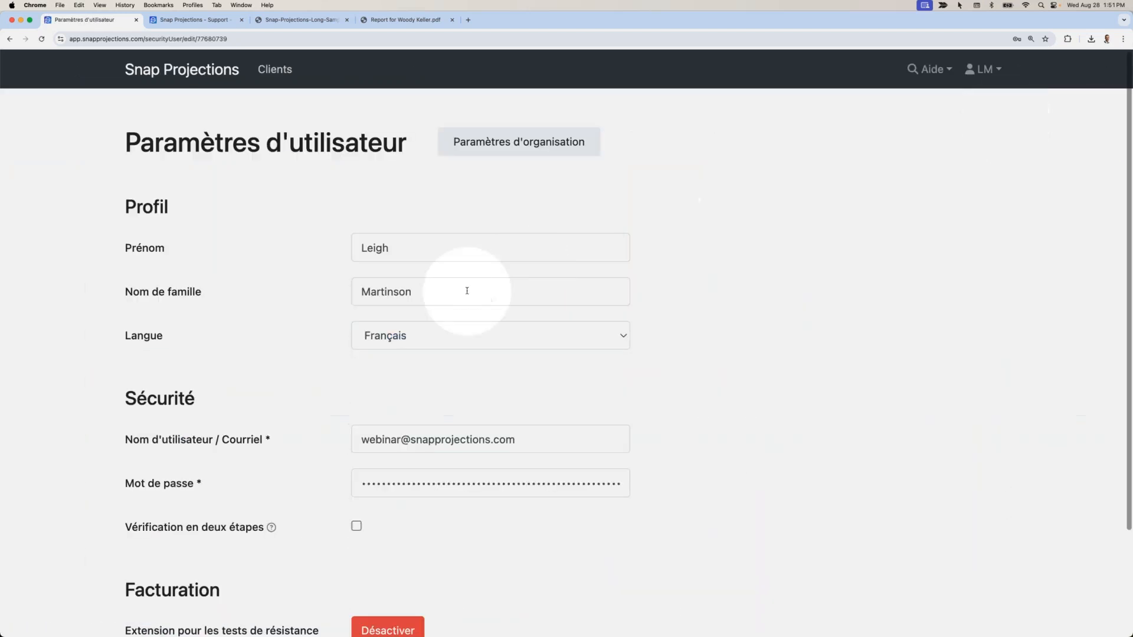
click(493, 318)
click(431, 301)
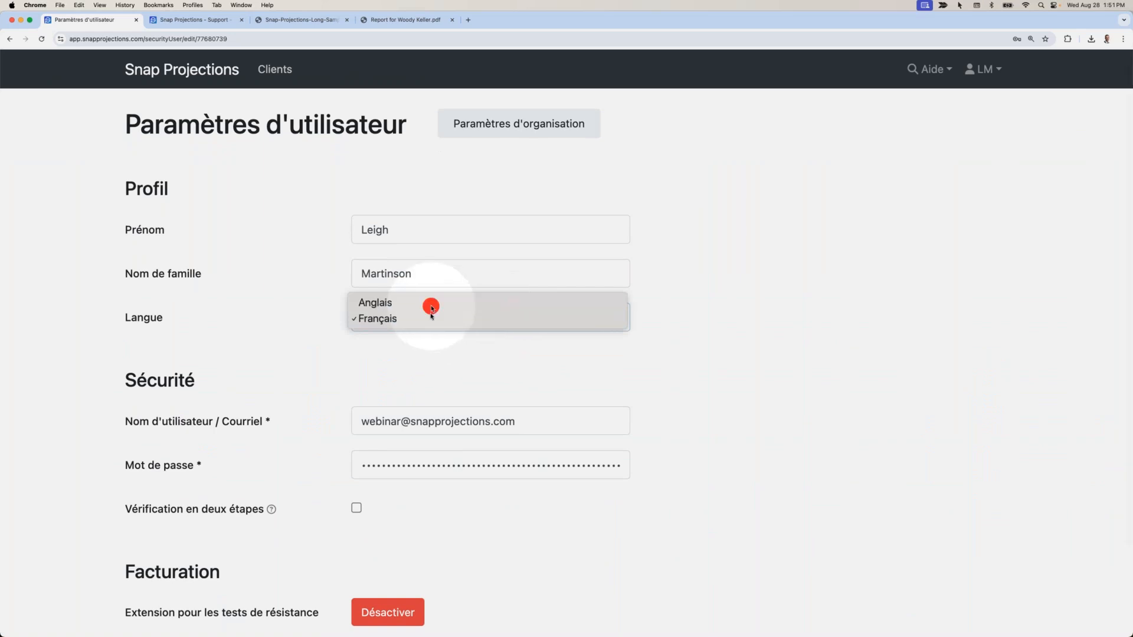
scroll(267, 414, down, 3)
click(177, 569)
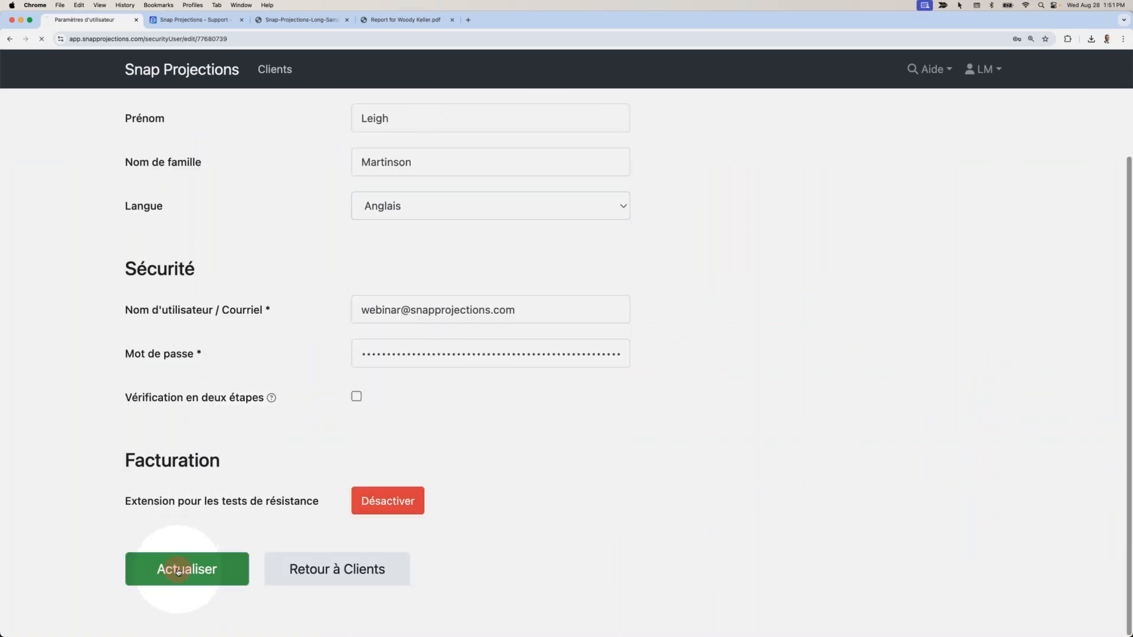
scroll(809, 202, down, 3)
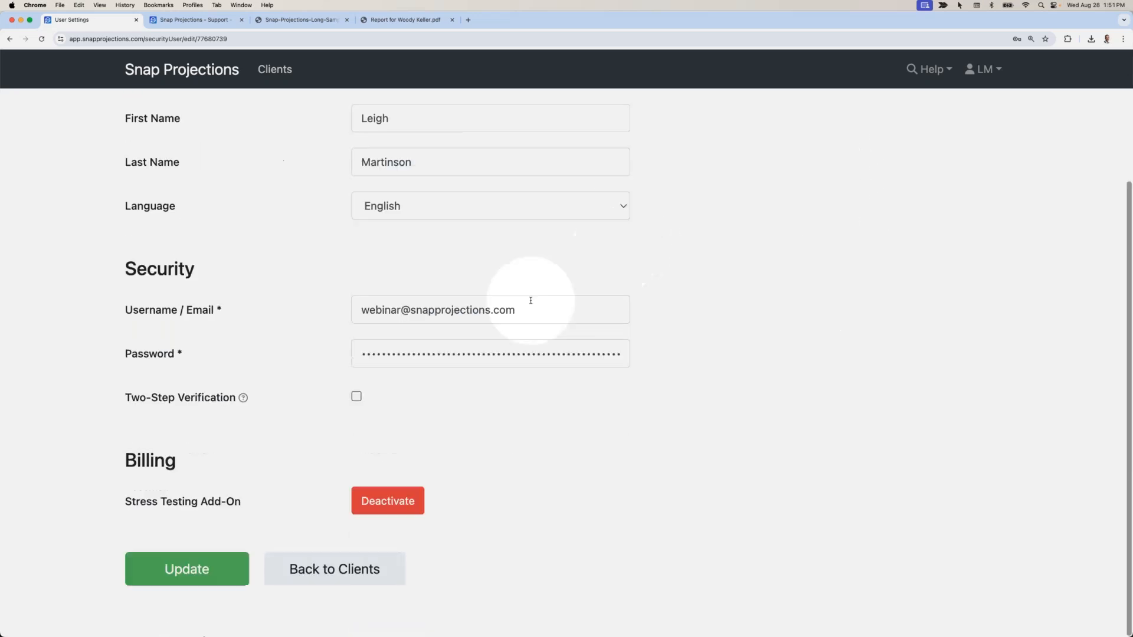
click(202, 580)
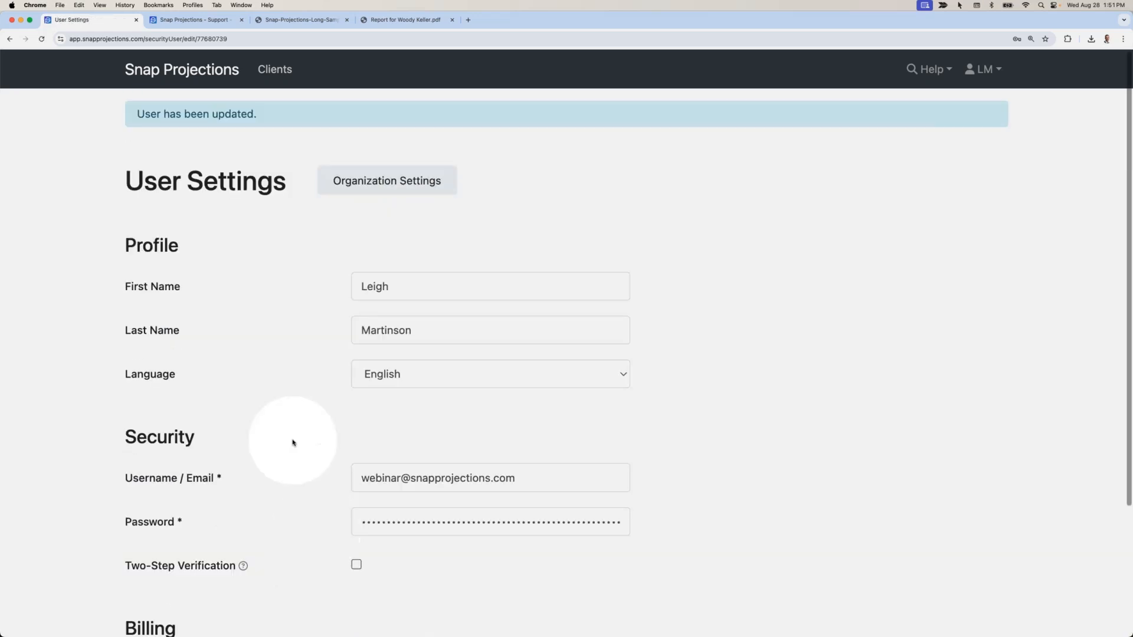
Return to the client list and reopen the client's Base Scenario planning pages.
scroll(293, 442, down, 3)
click(304, 574)
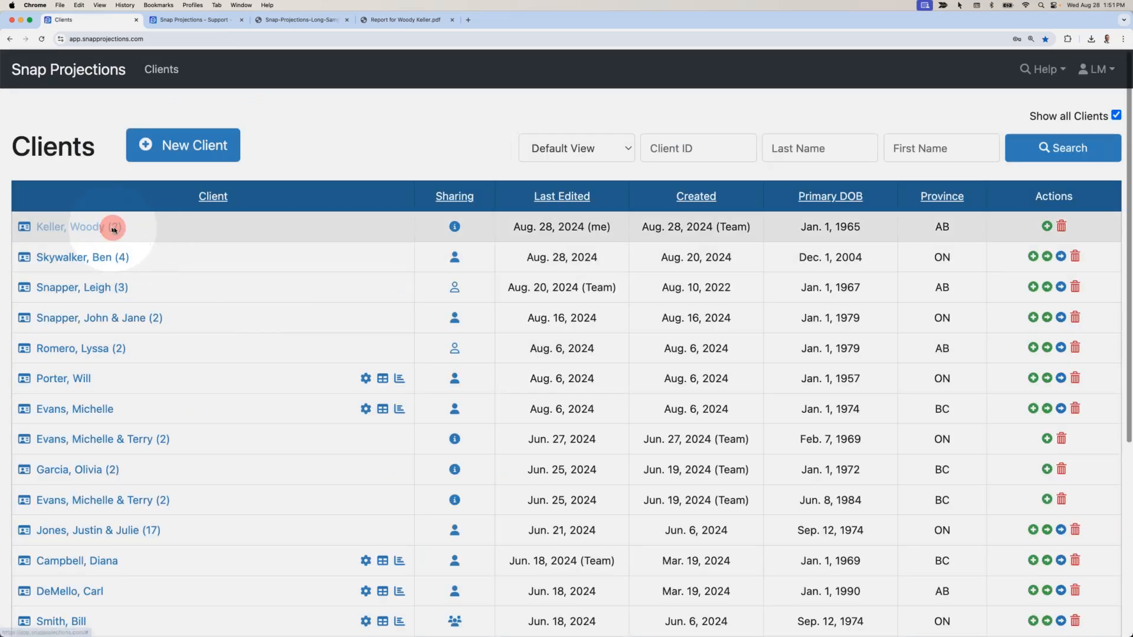
click(109, 227)
click(105, 181)
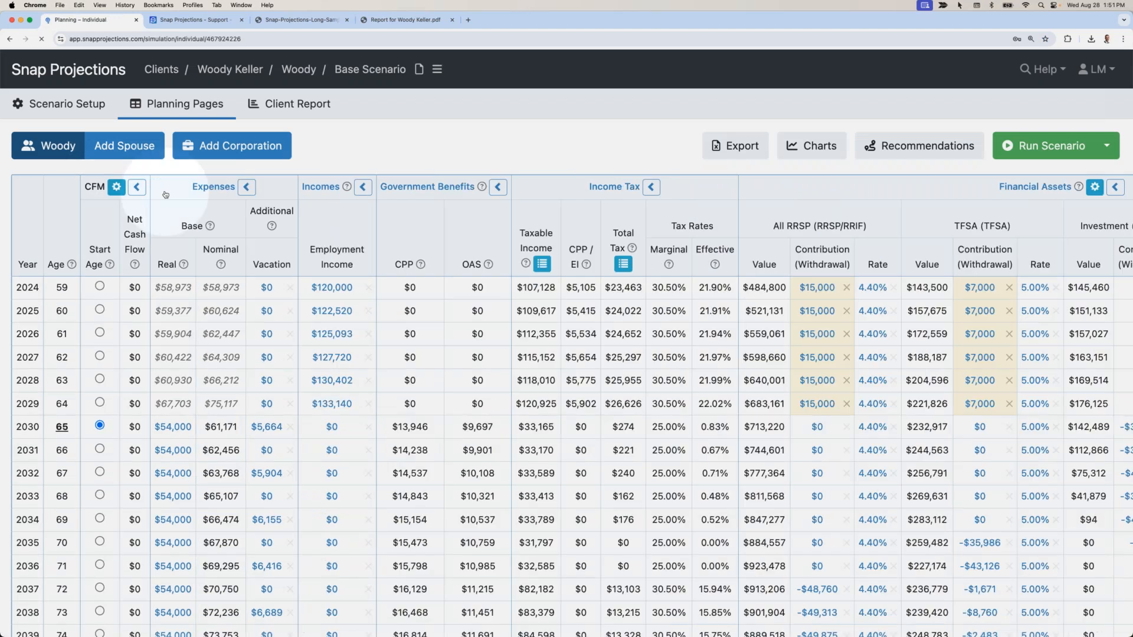
scroll(524, 339, right, 10)
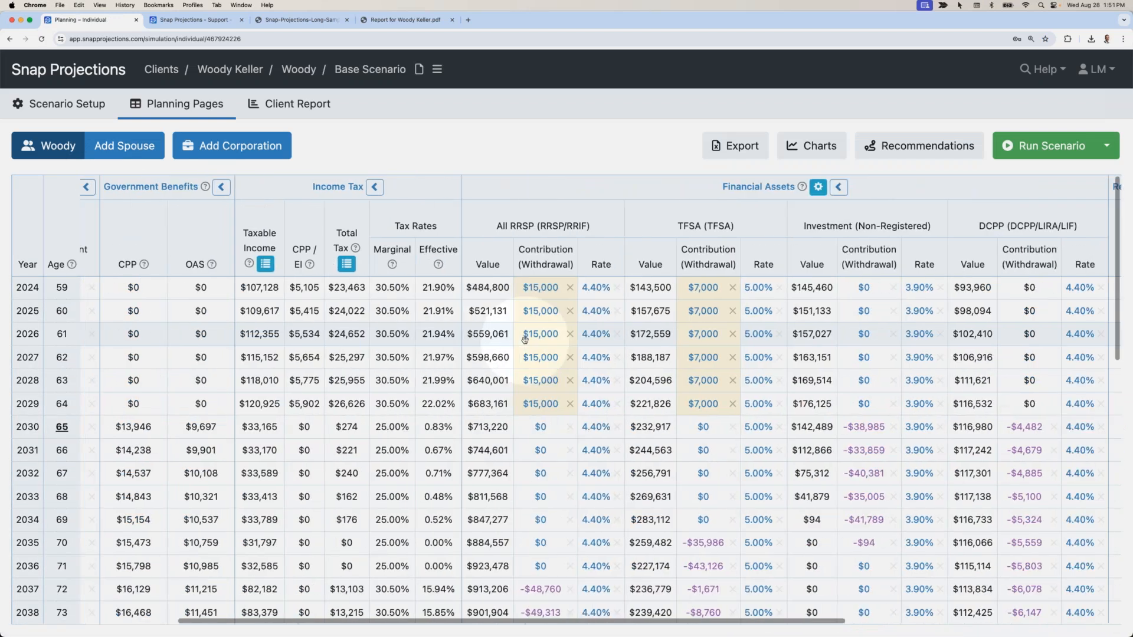
scroll(606, 384, right, 1)
scroll(649, 401, down, 1)
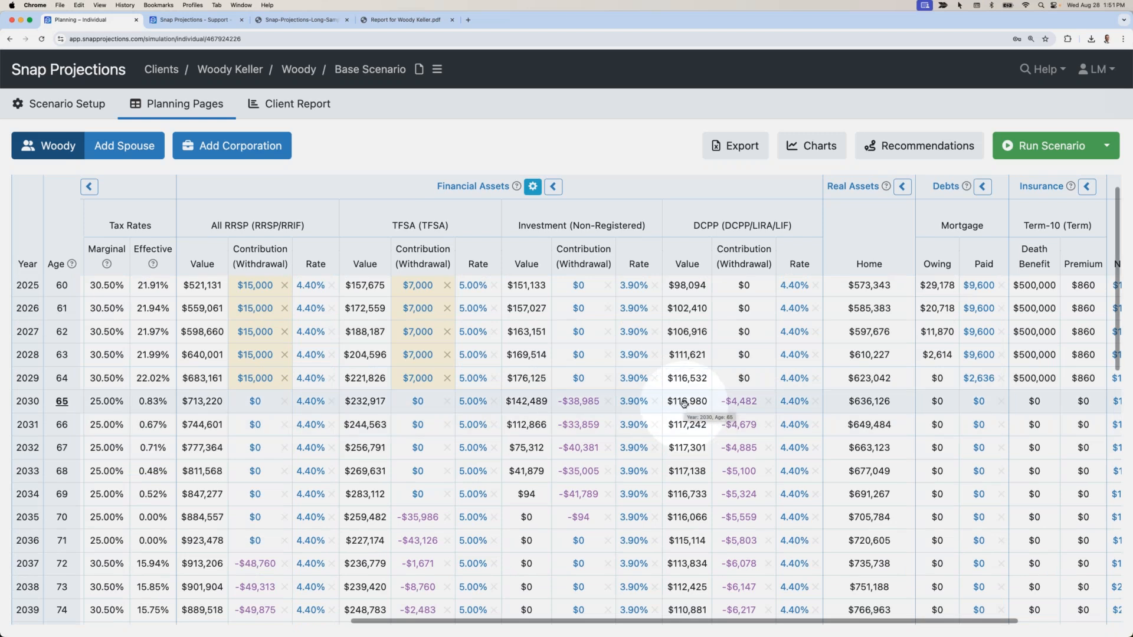
scroll(206, 422, left, 5)
scroll(206, 421, left, 4)
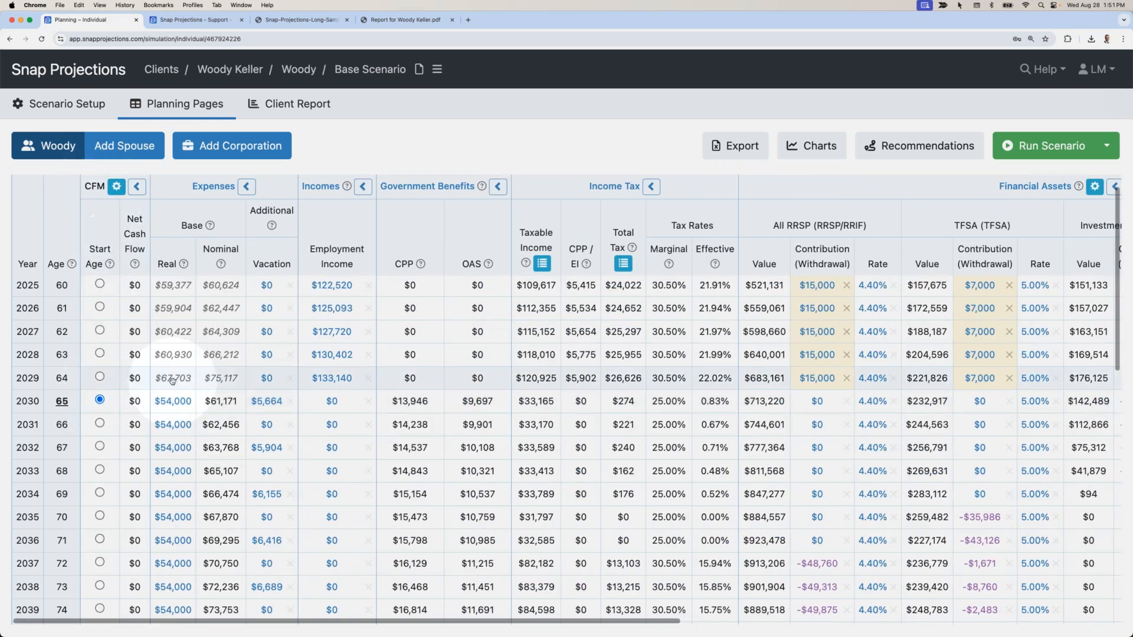
scroll(187, 408, right, 8)
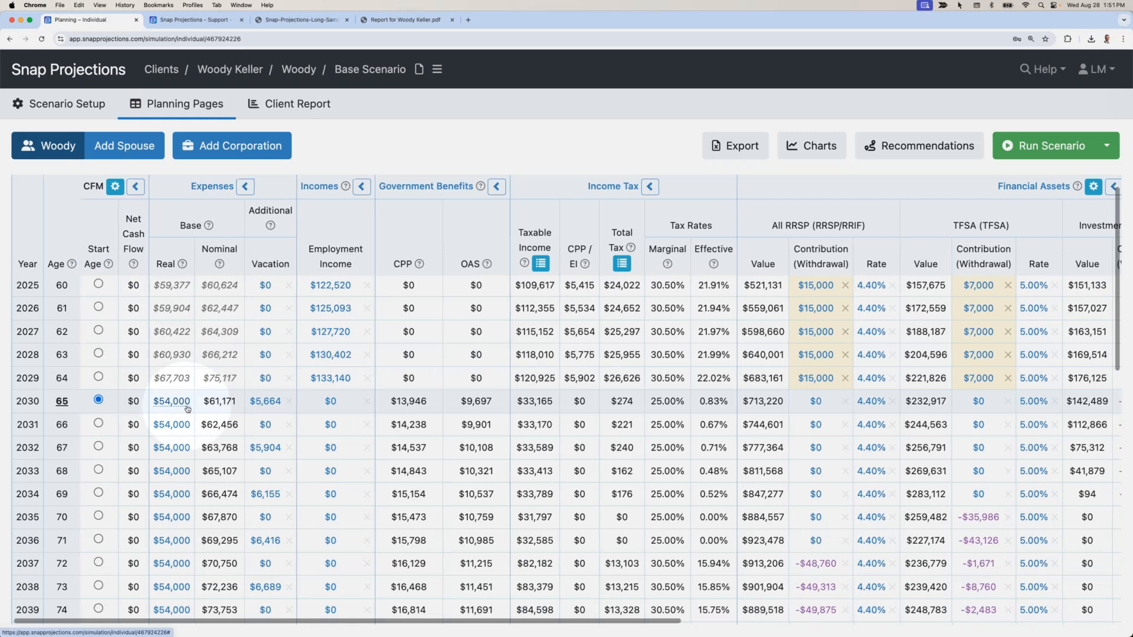
scroll(206, 407, right, 8)
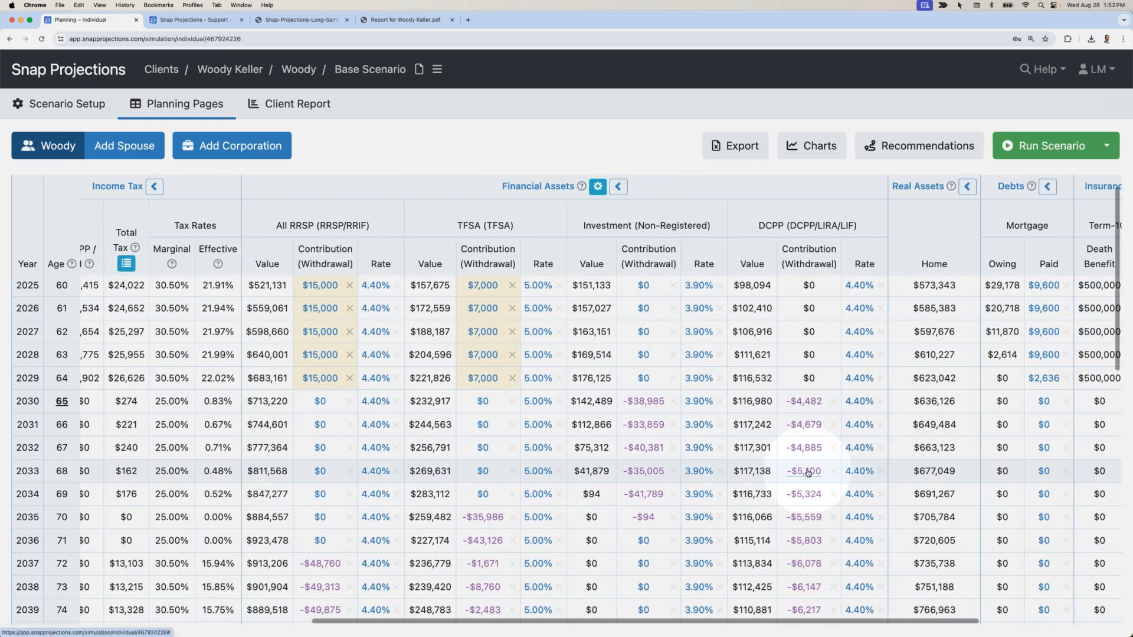
scroll(807, 472, right, 3)
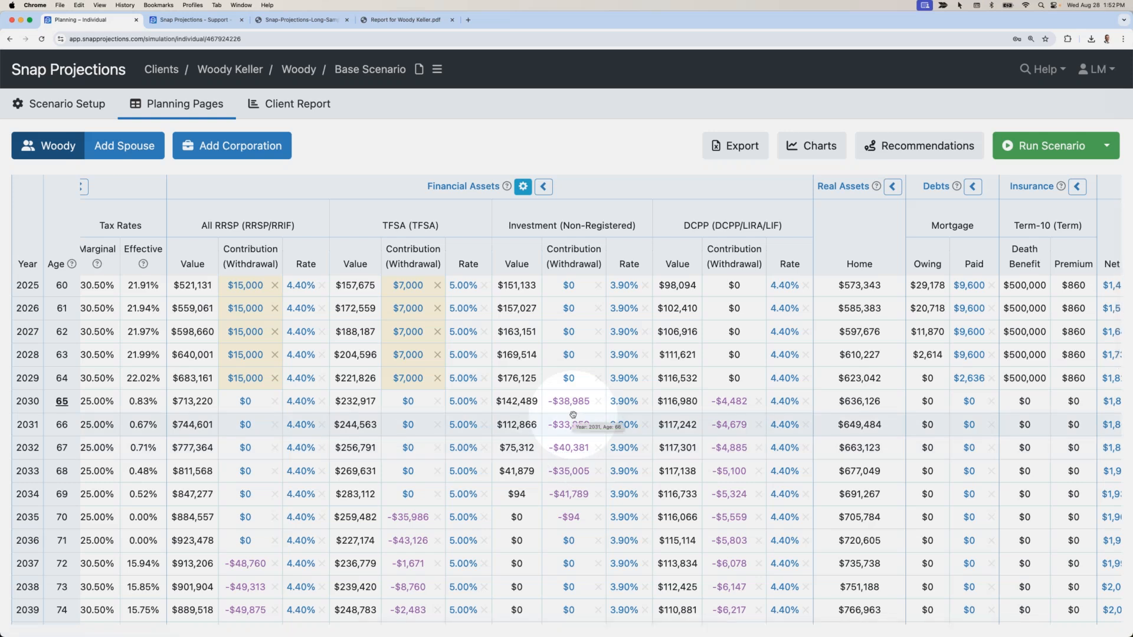
Enable the CFM Order column for this scenario in the Financial Assets cash-flow settings and save.
click(523, 187)
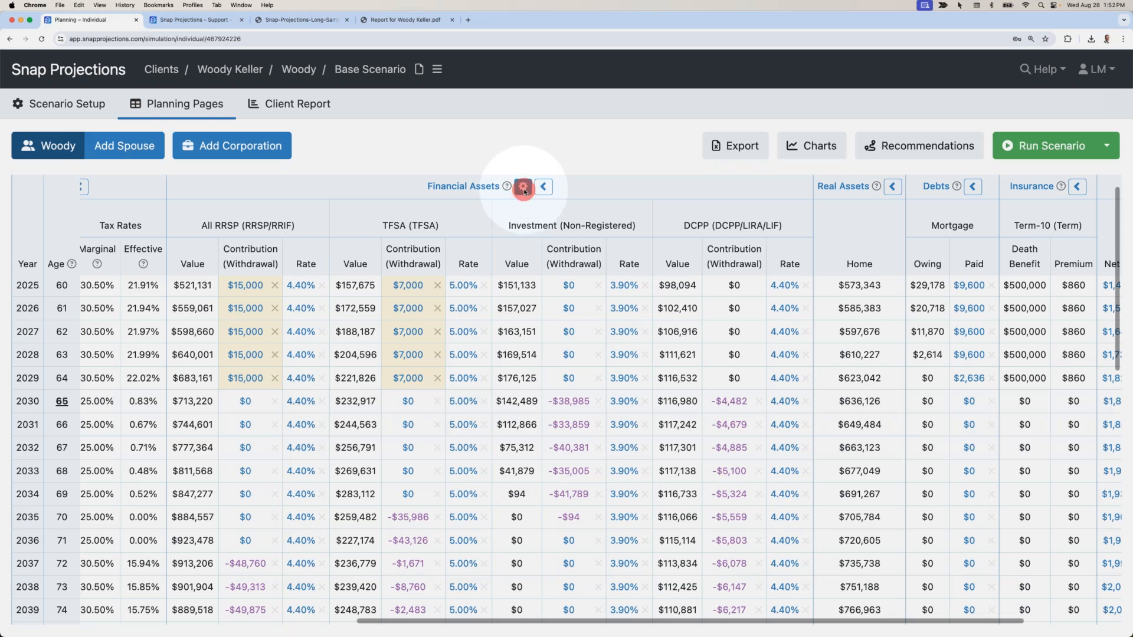
click(751, 425)
click(524, 188)
click(464, 171)
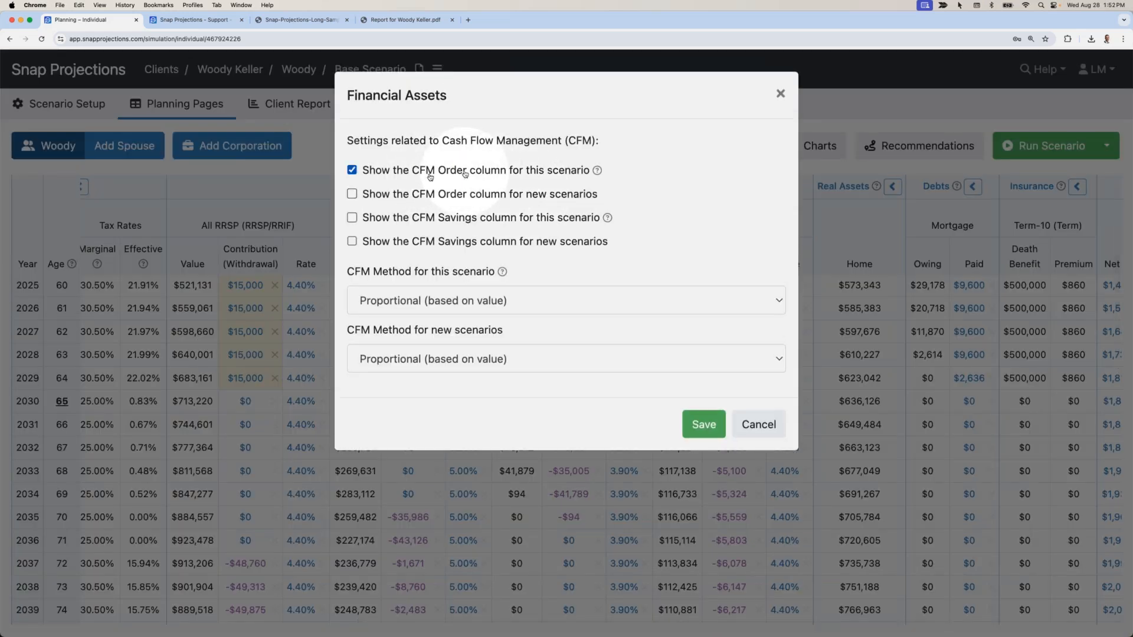
click(706, 433)
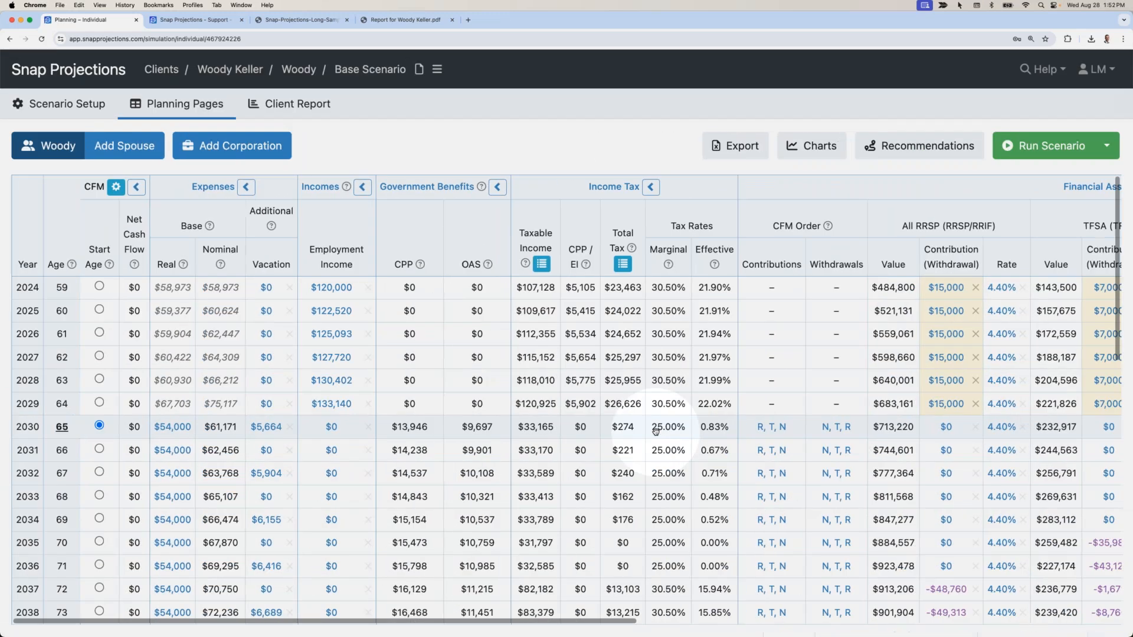
scroll(656, 431, right, 10)
scroll(656, 431, down, 1)
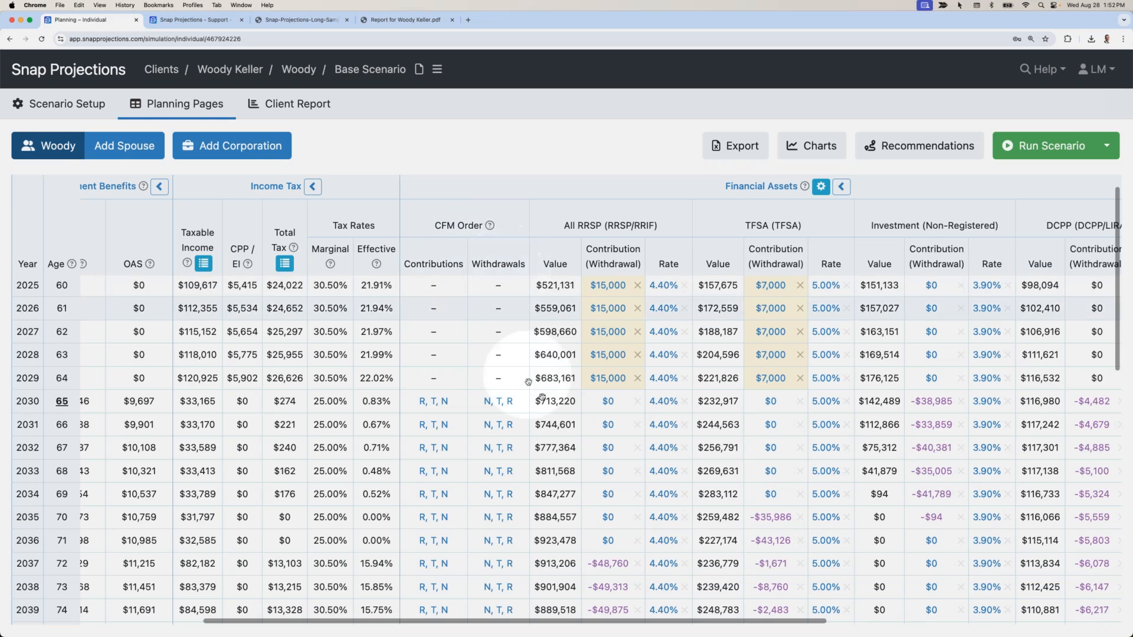
scroll(539, 405, right, 5)
scroll(317, 422, right, 1)
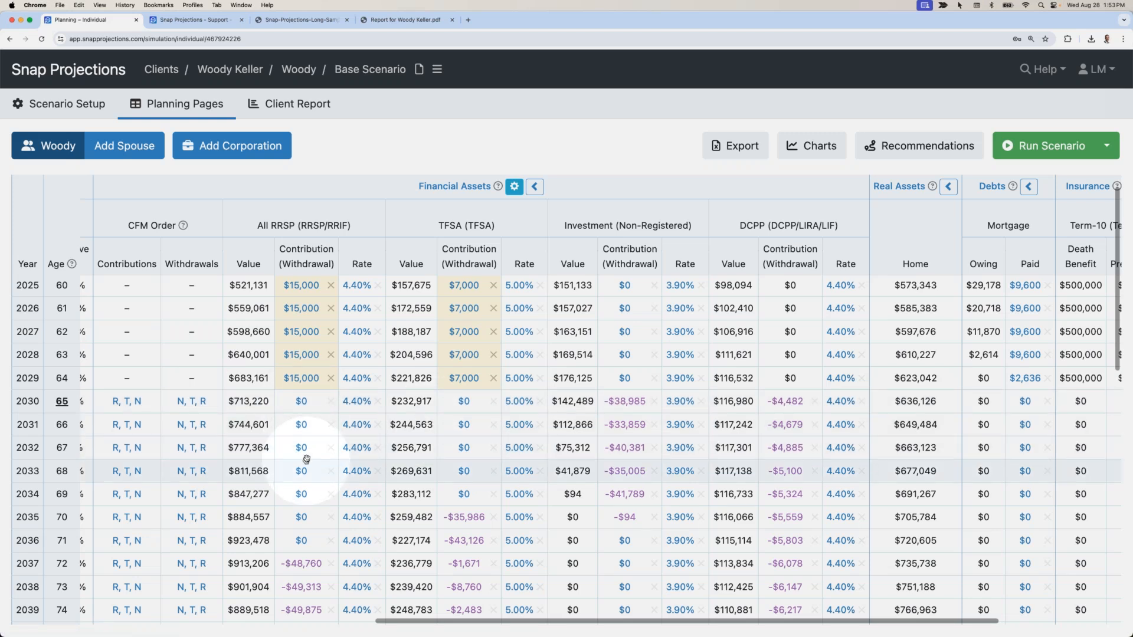
Change the 2030 withdrawal order to R, N, T, copy it to later years, and recalculate.
click(191, 402)
click(271, 420)
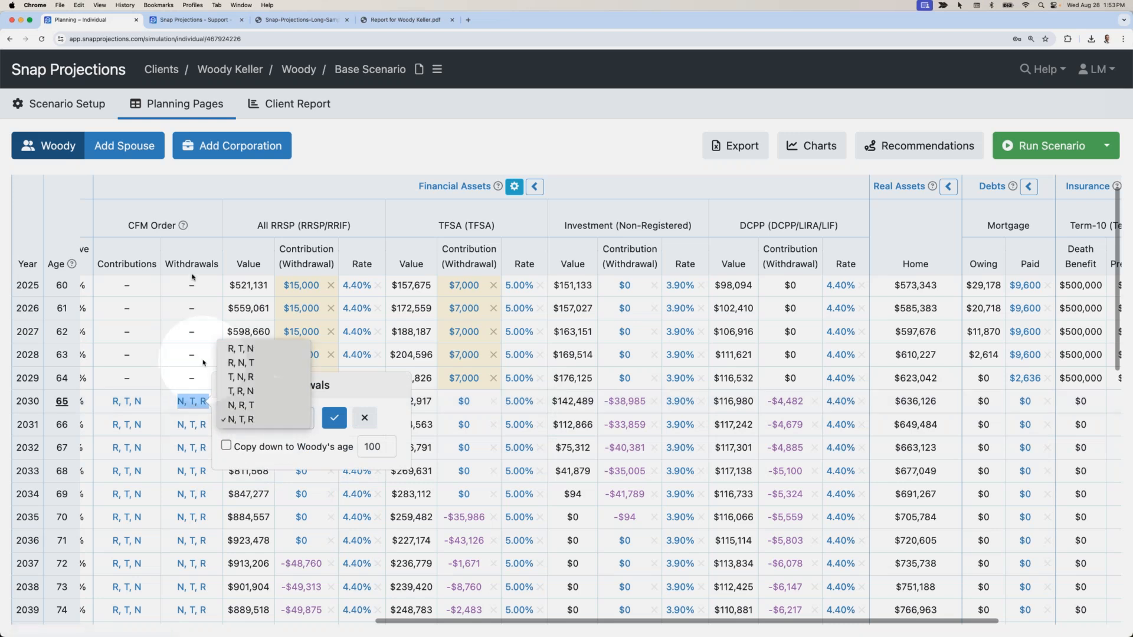
click(243, 363)
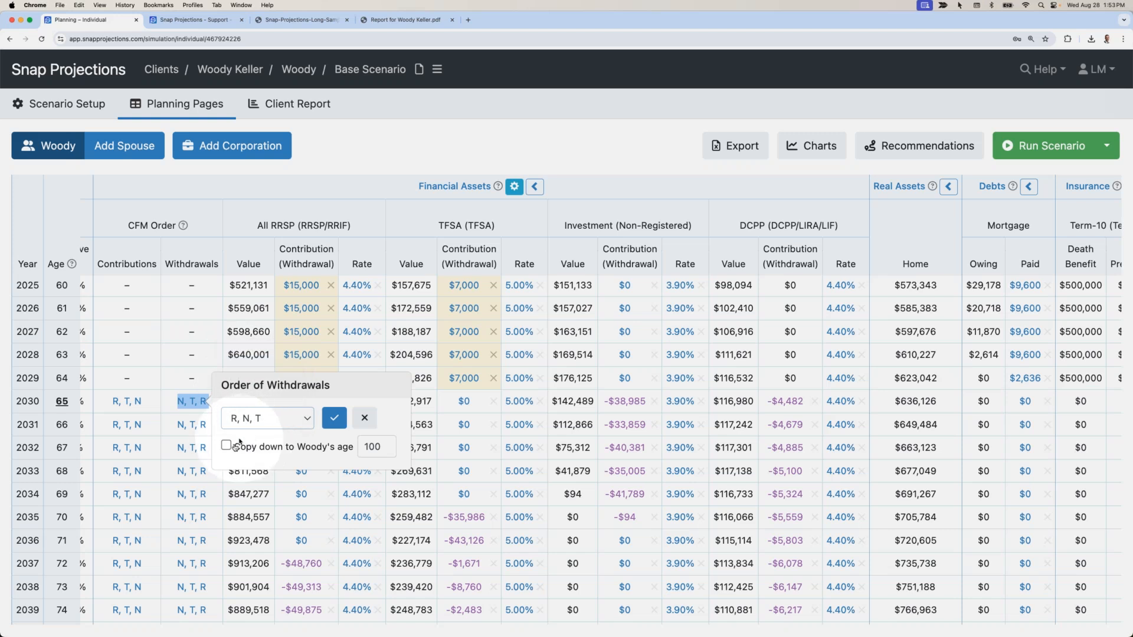
click(226, 446)
click(333, 419)
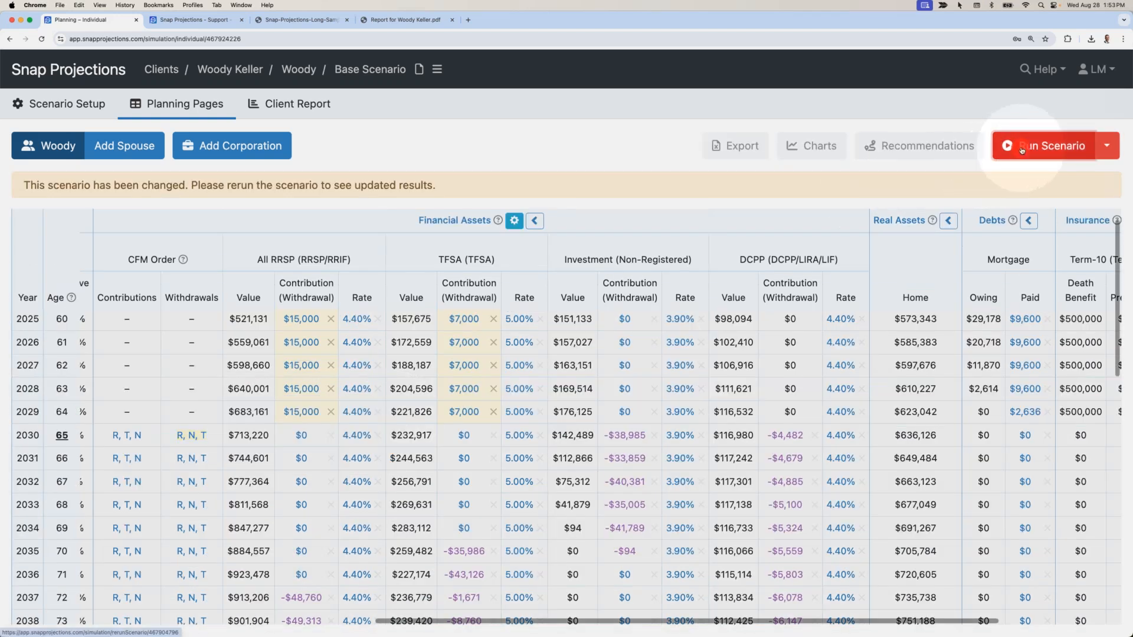
click(1022, 149)
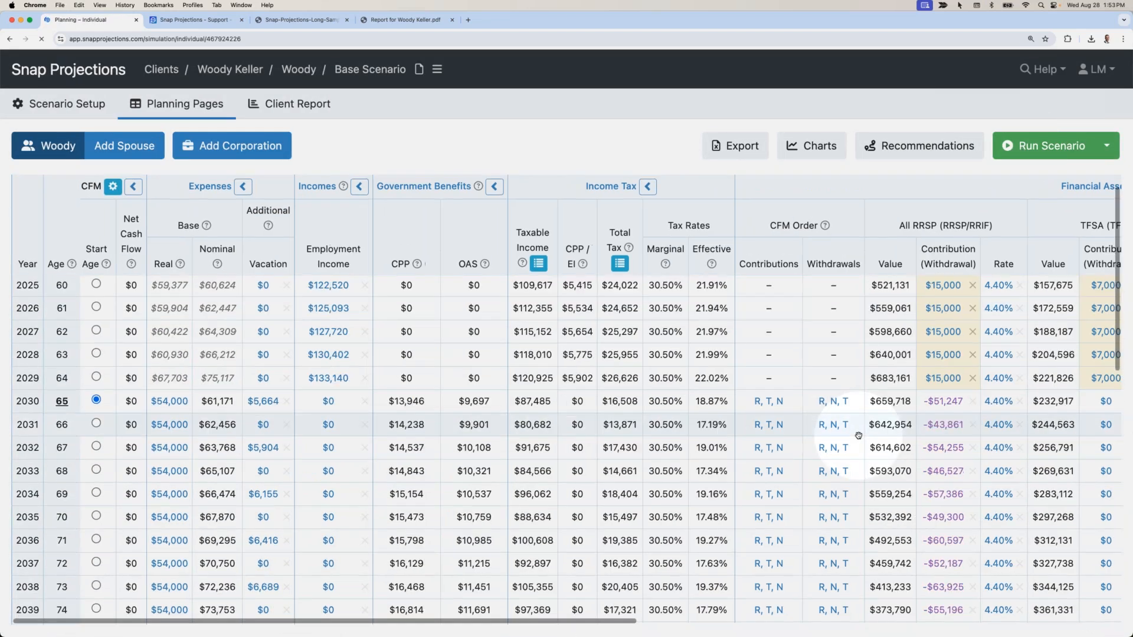
Review the recalculated withdrawals, RRSP first at $51,247 in 2030, then bring up the Help menu.
scroll(859, 436, right, 10)
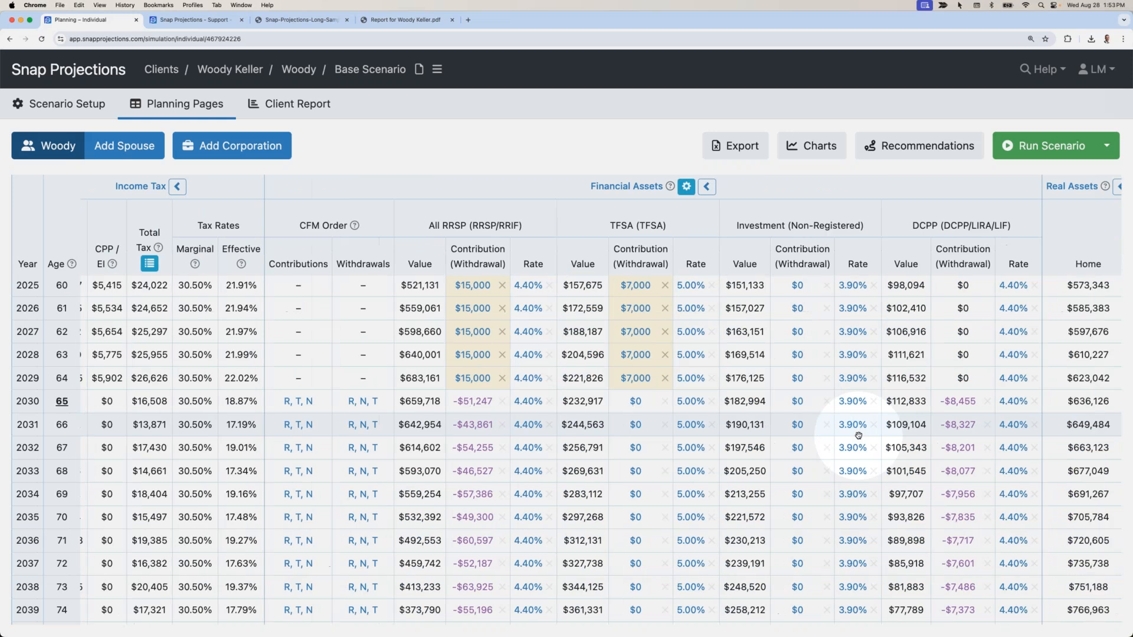
scroll(858, 435, right, 3)
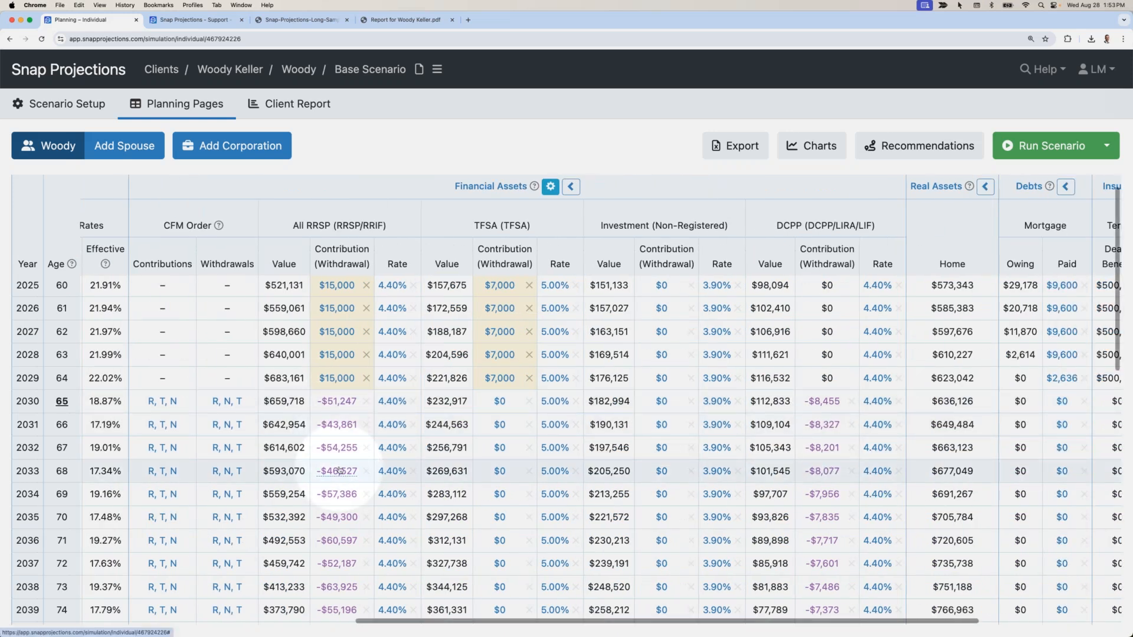
scroll(663, 451, down, 10)
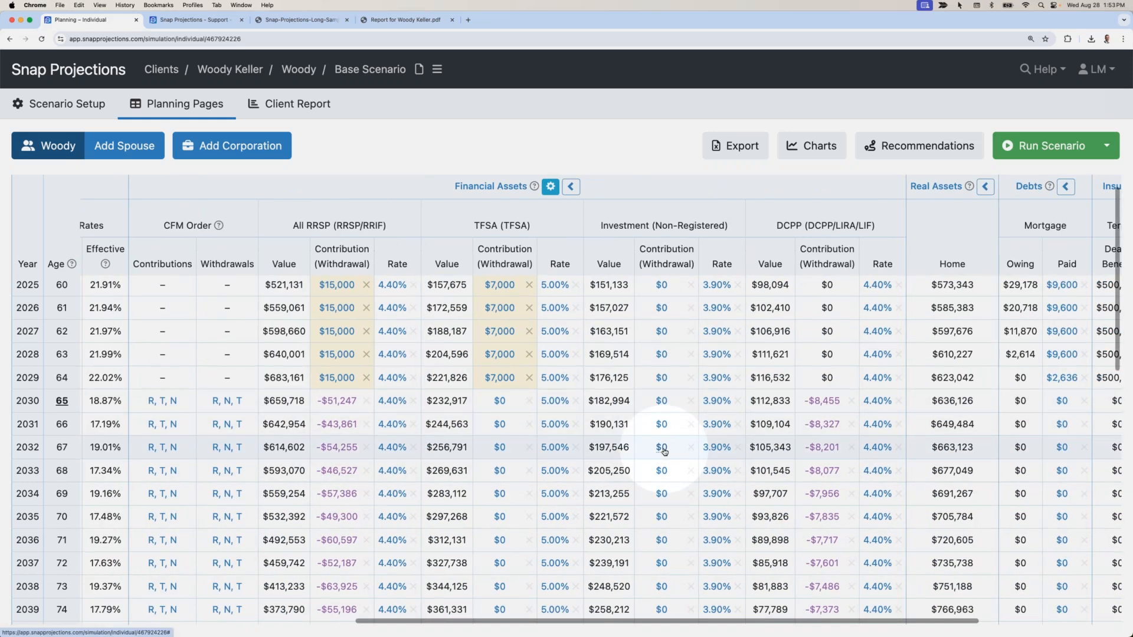
scroll(664, 451, down, 2)
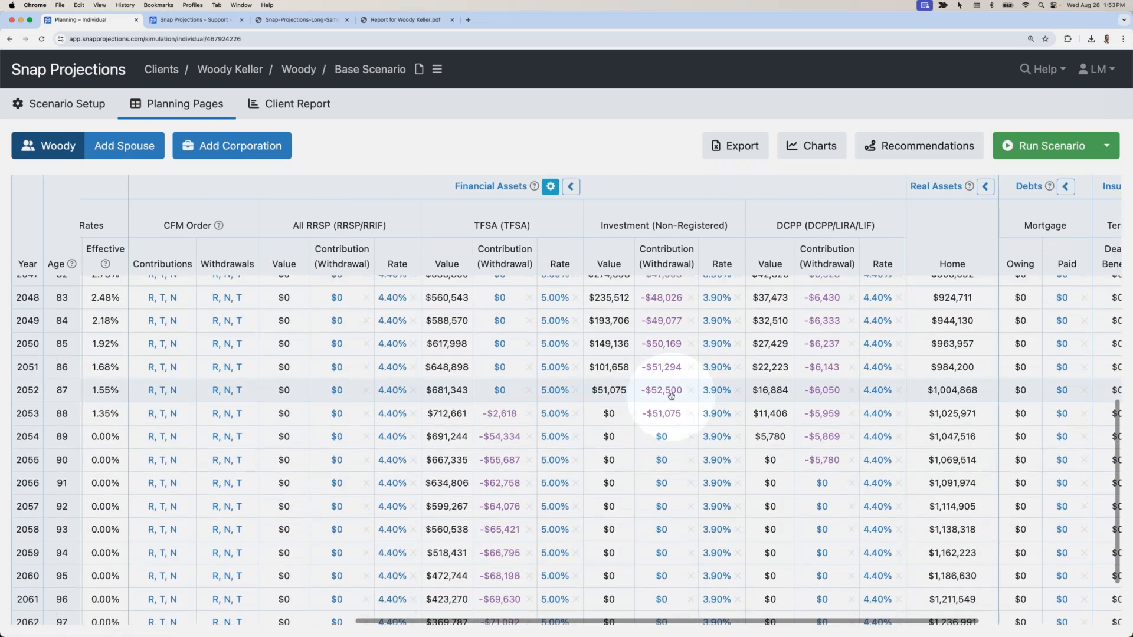
scroll(671, 395, up, 9)
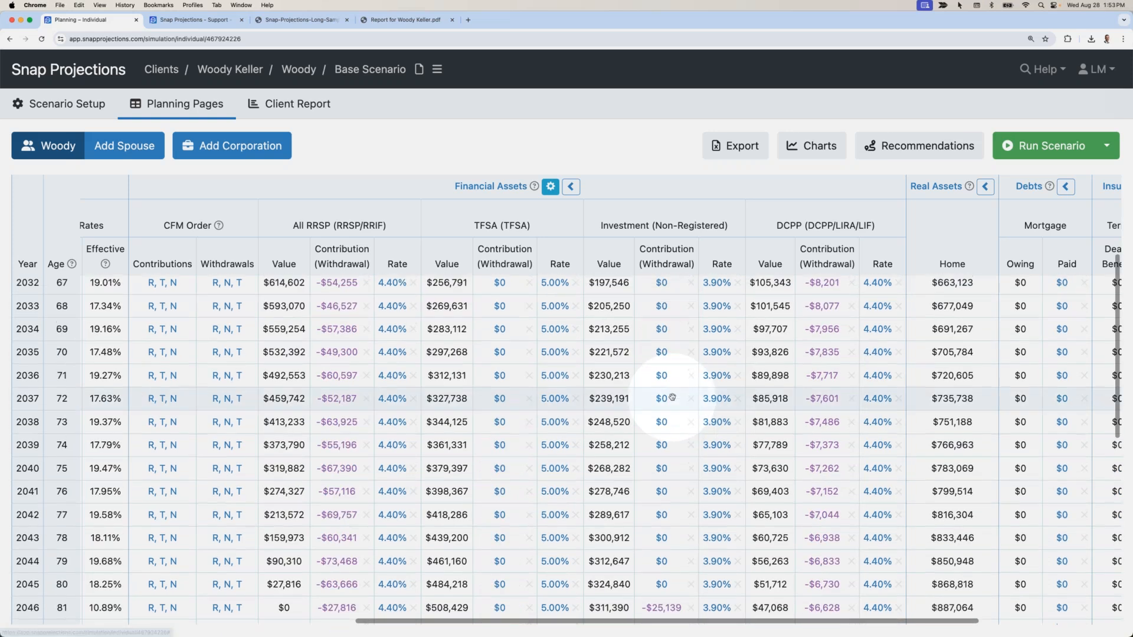
scroll(670, 397, up, 3)
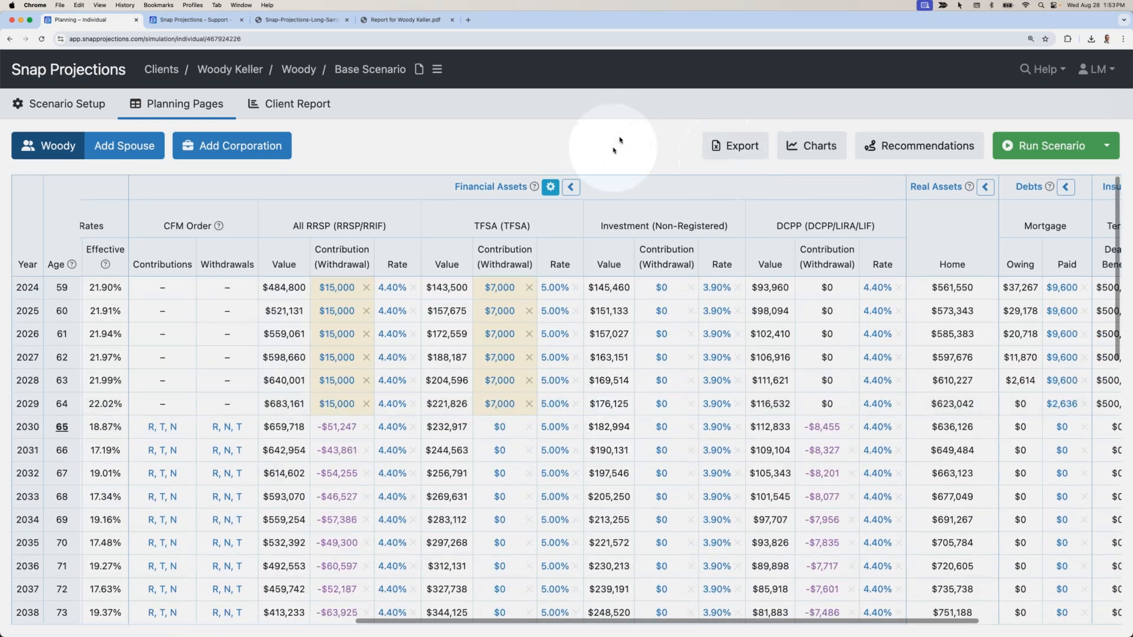
click(1043, 69)
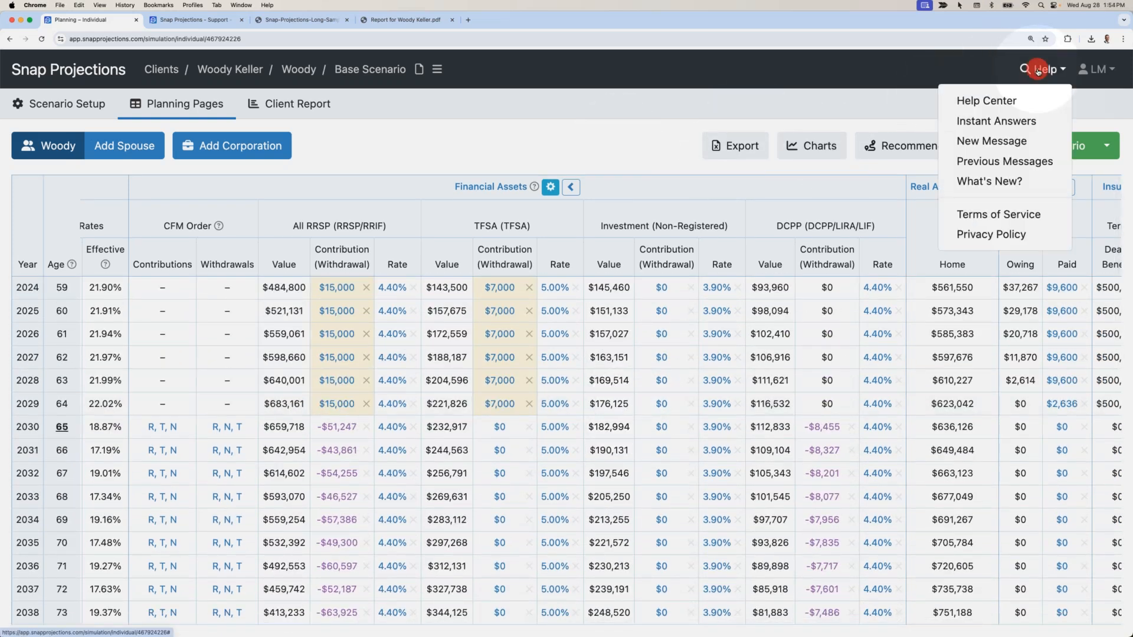
Browse the Help Center's Webinars list in a new tab, then return to the planning table tab.
click(991, 103)
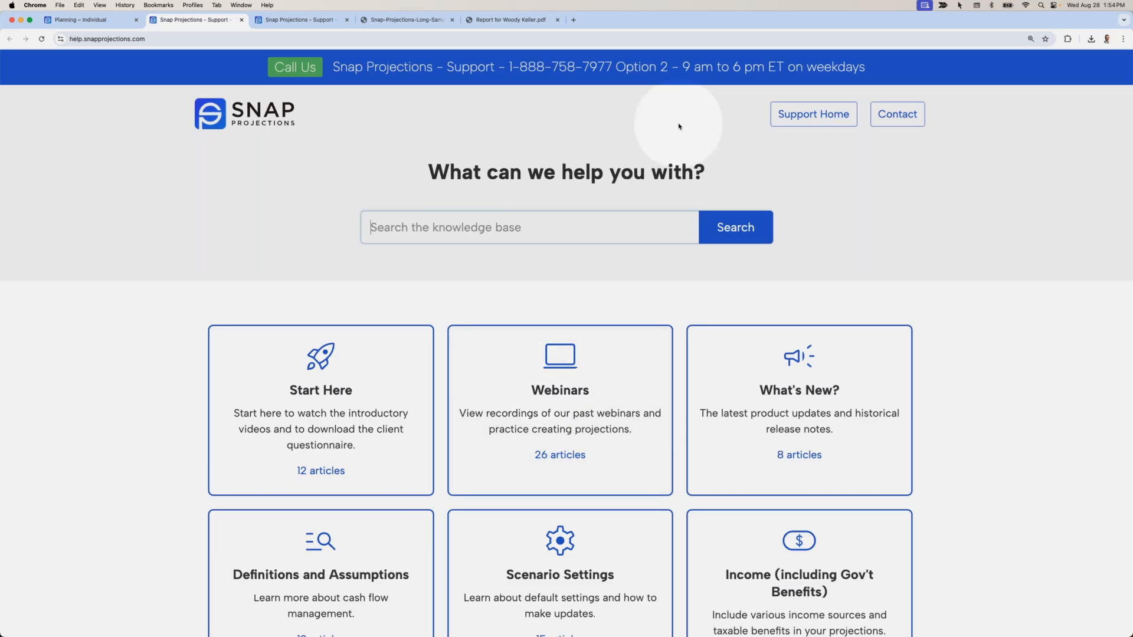
click(549, 390)
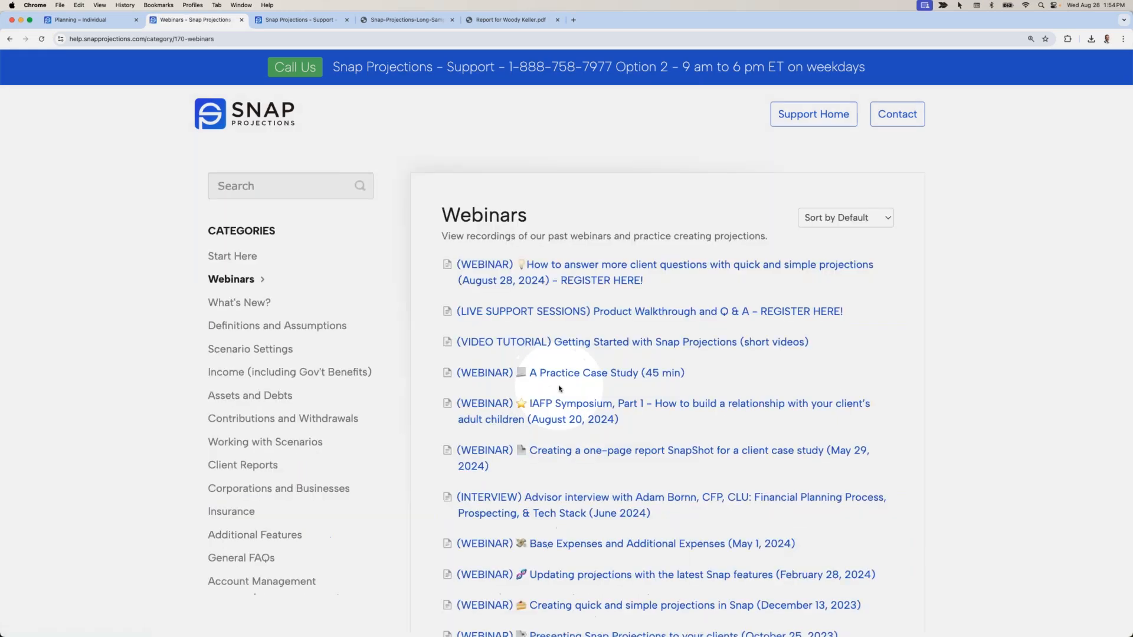
scroll(572, 385, down, 5)
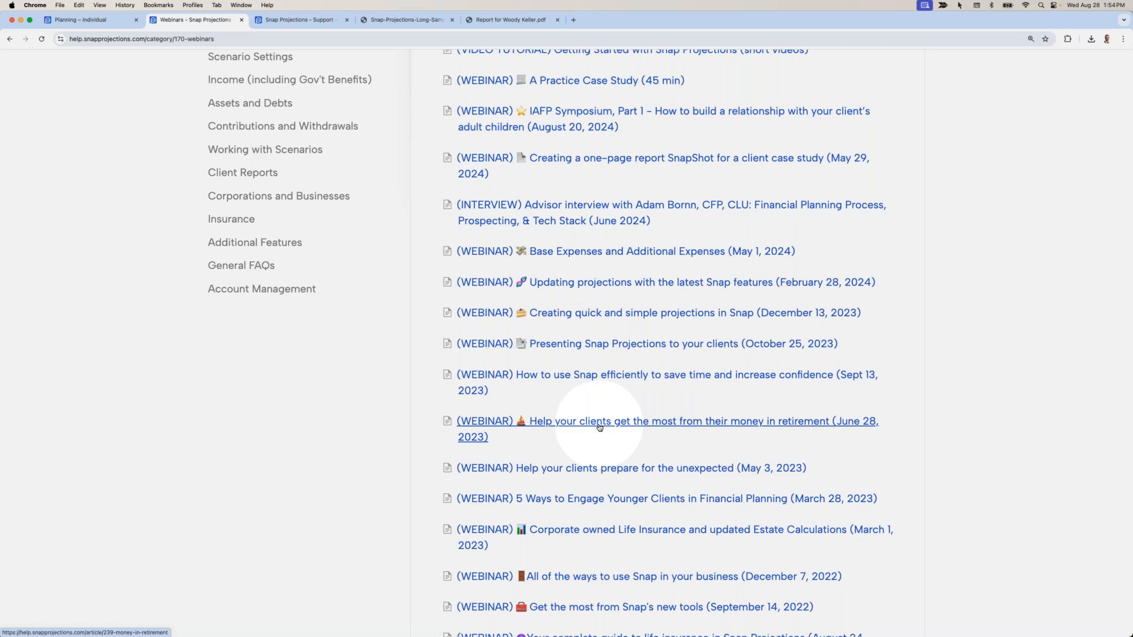
click(80, 19)
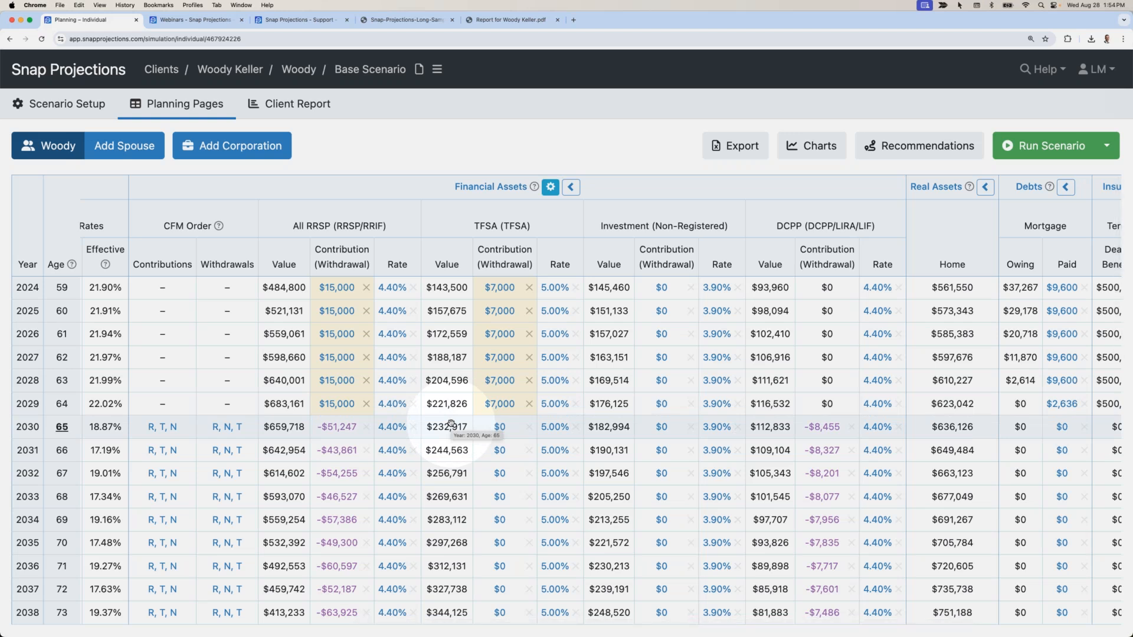
Bring the Incomes columns back into view and open the 2029 employment income ($133,140, 2.10% indexing) for editing.
scroll(451, 424, left, 10)
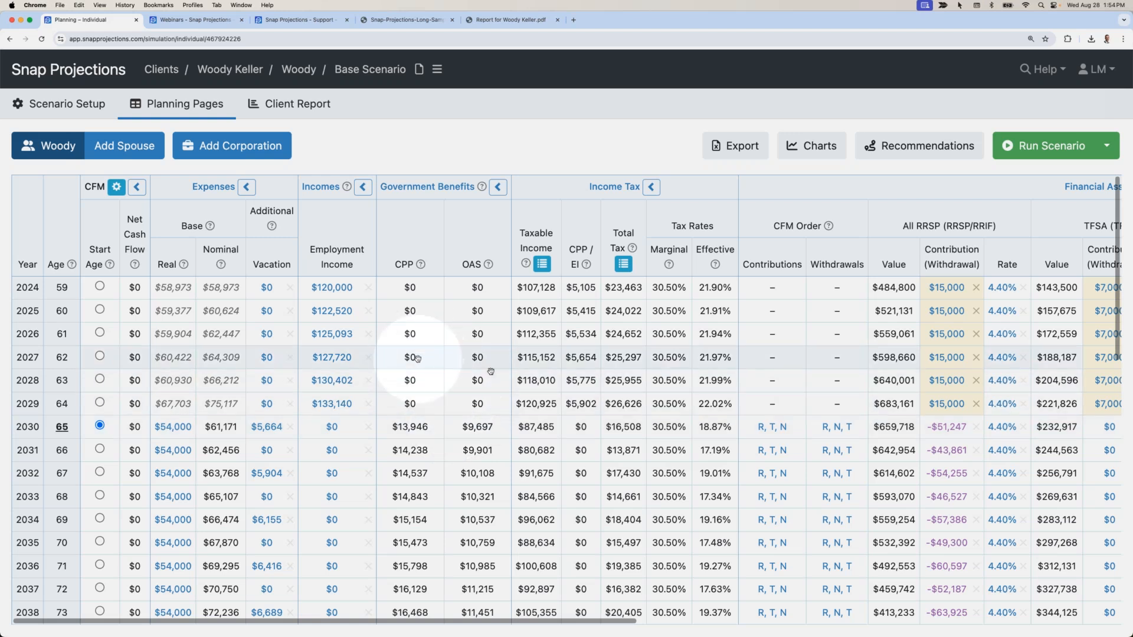
scroll(403, 309, right, 5)
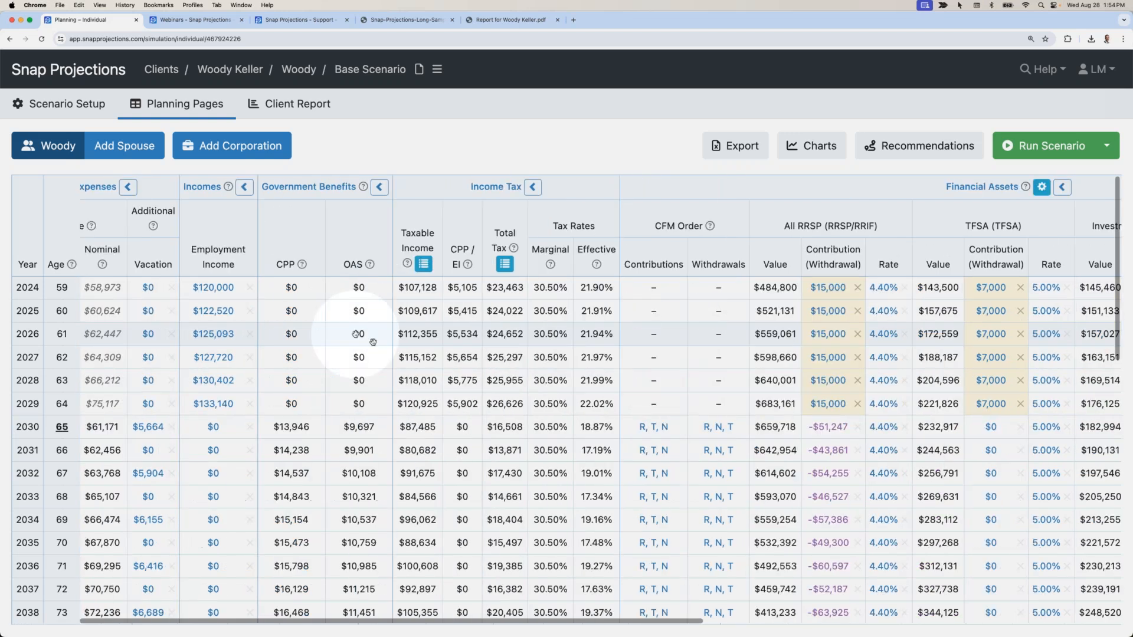
scroll(373, 342, right, 4)
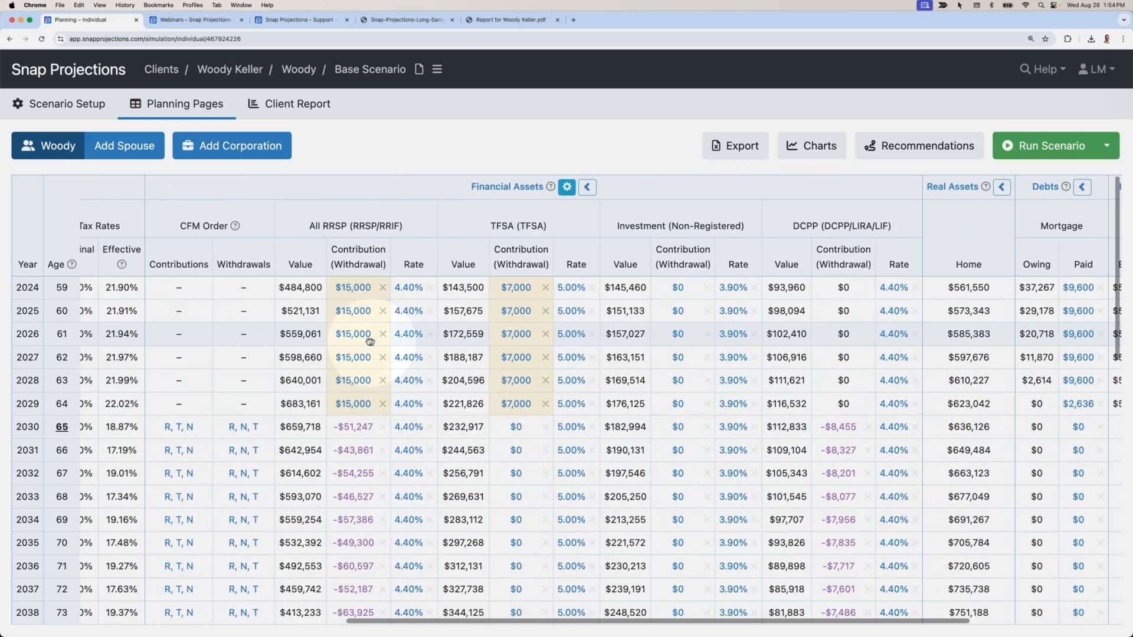
scroll(261, 343, left, 1)
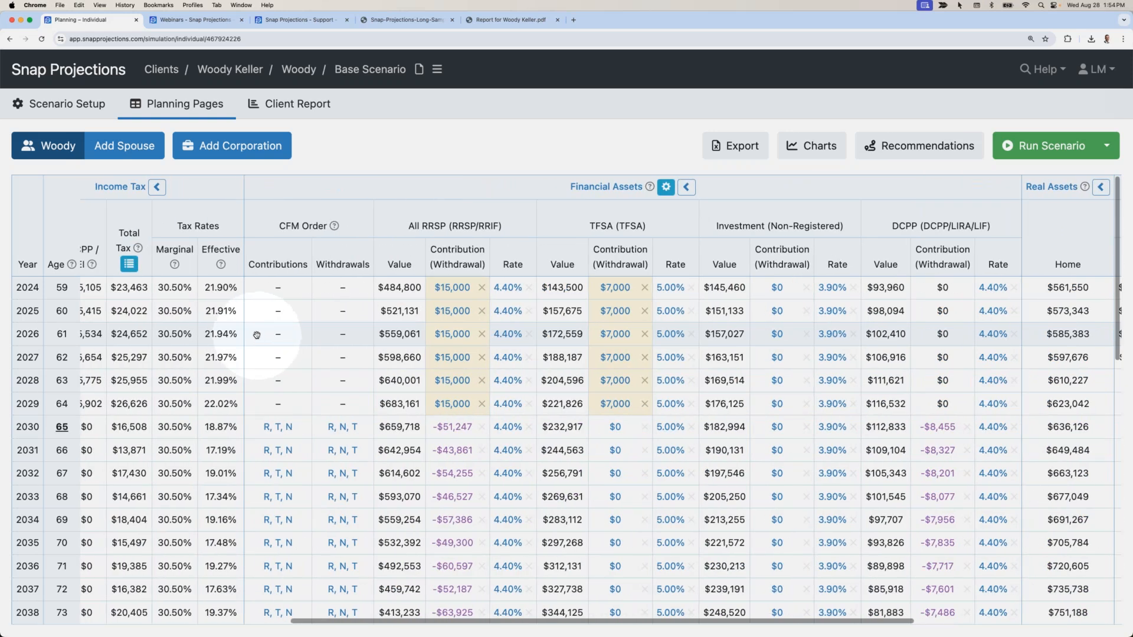
click(255, 335)
drag(255, 334, 428, 304)
drag(422, 621, 394, 620)
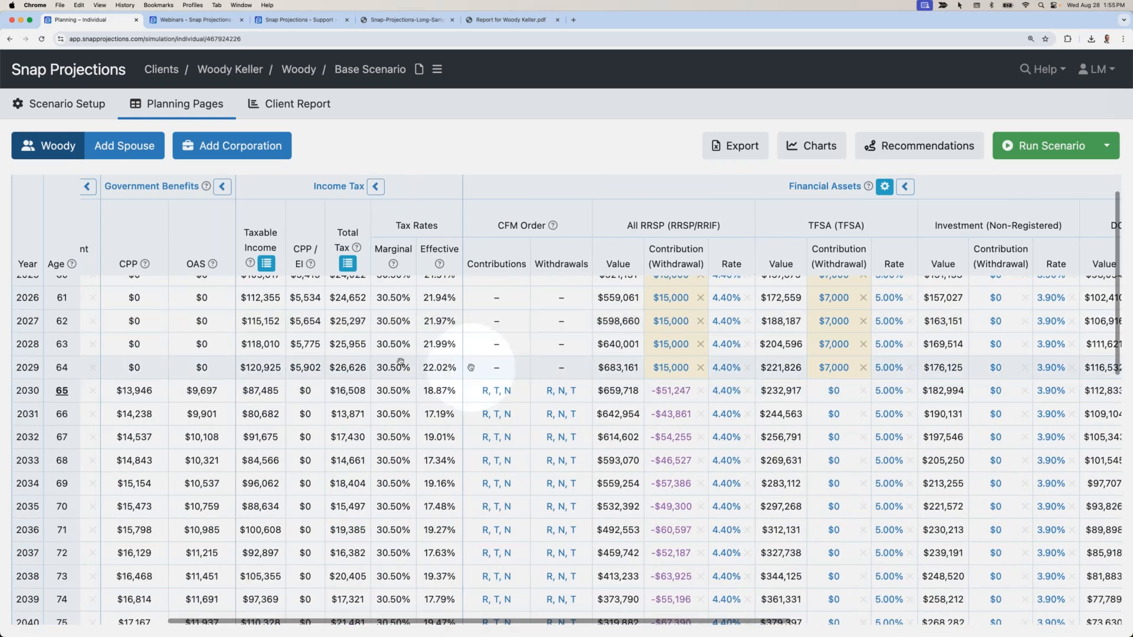
drag(376, 367, 445, 369)
click(333, 369)
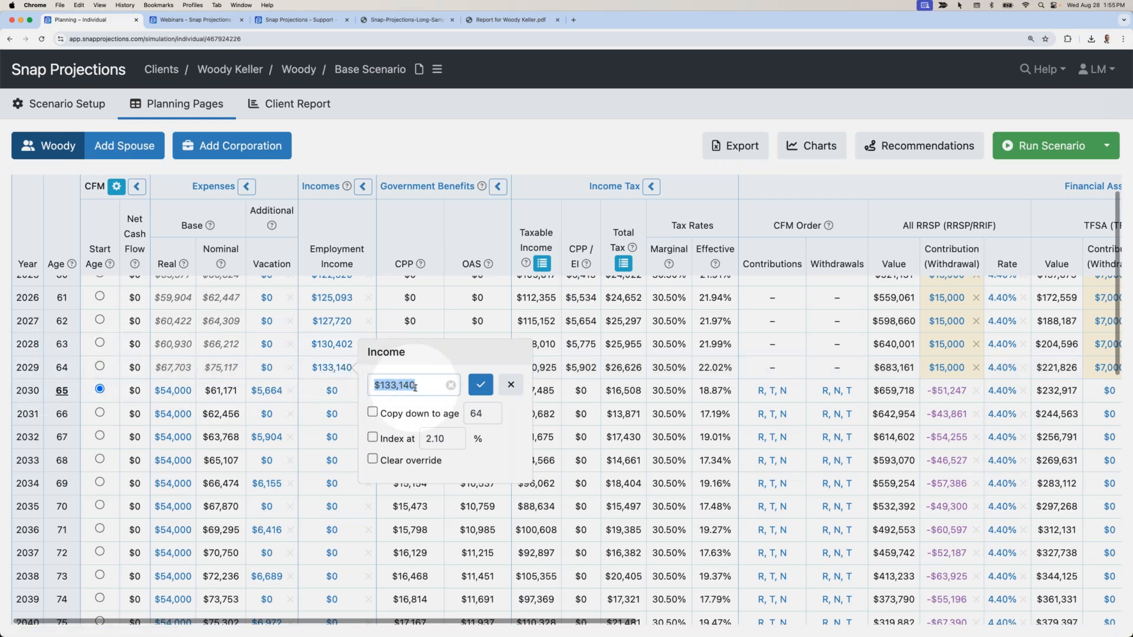
click(510, 385)
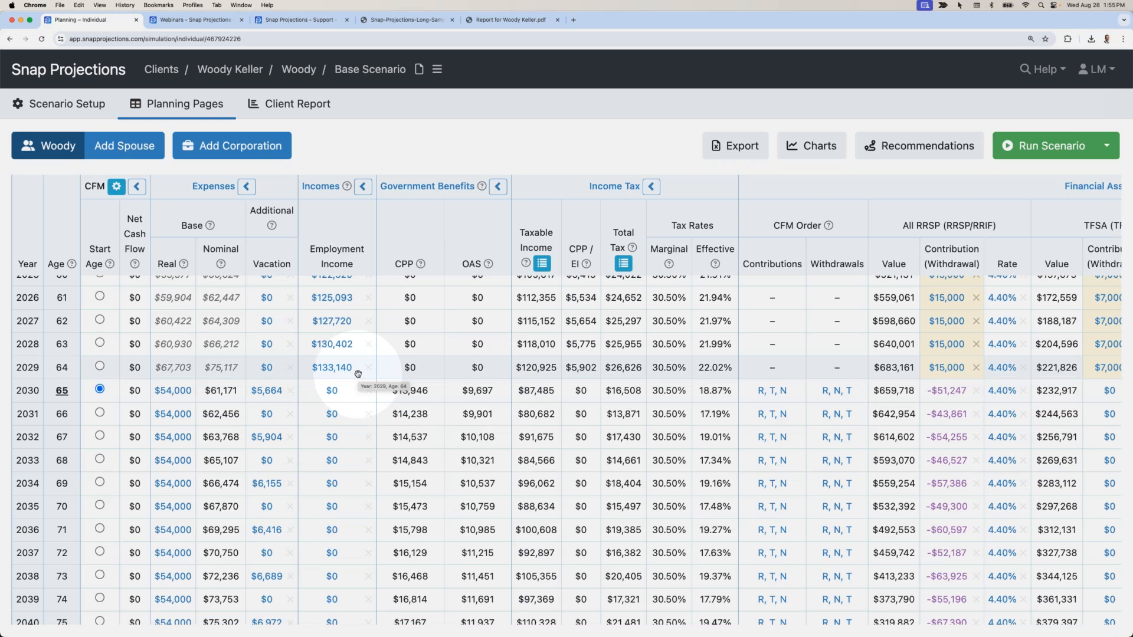
mouse_move(351, 371)
mouse_down()
mouse_move(125, 331)
mouse_move(222, 335)
mouse_move(343, 399)
mouse_up()
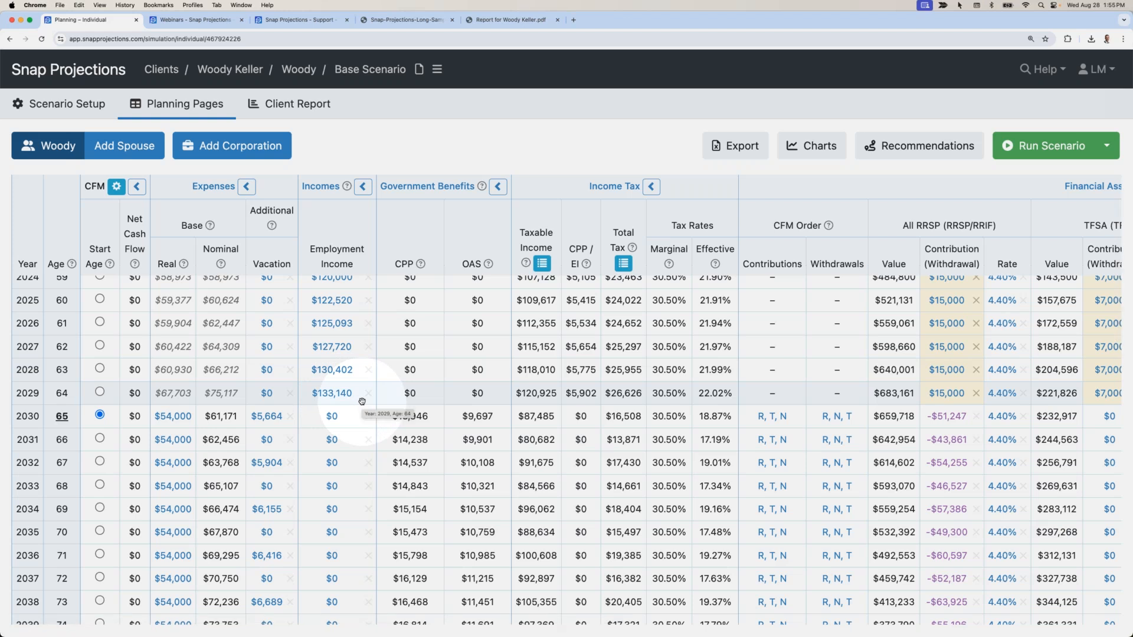
mouse_move(359, 402)
mouse_down()
mouse_move(213, 357)
mouse_move(268, 353)
mouse_move(391, 390)
mouse_move(288, 363)
mouse_move(288, 387)
mouse_up()
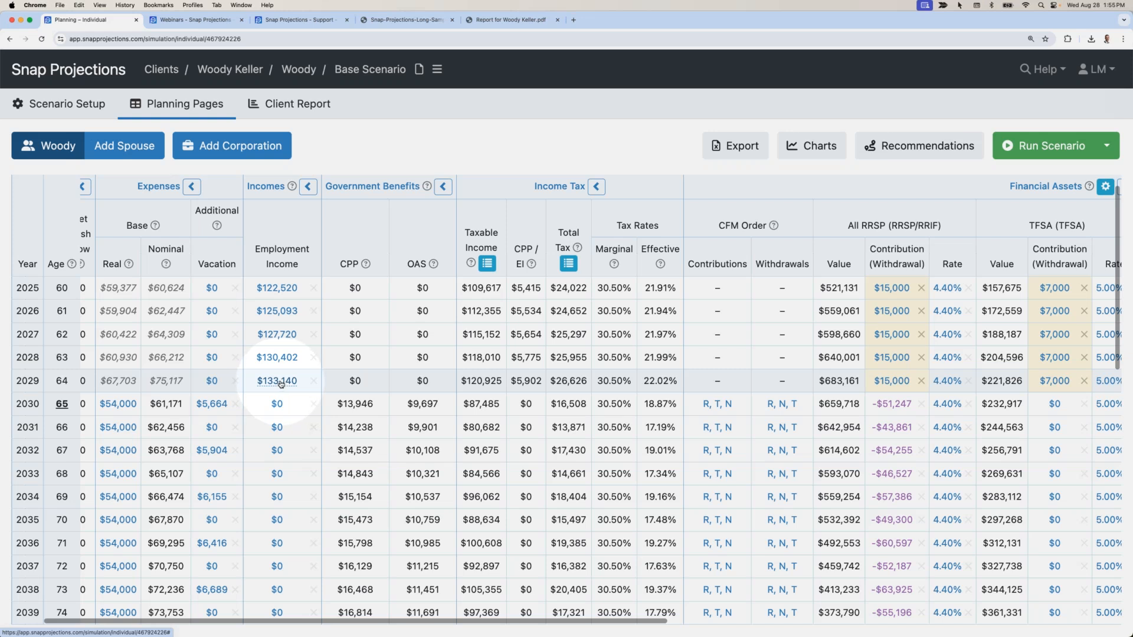
click(281, 382)
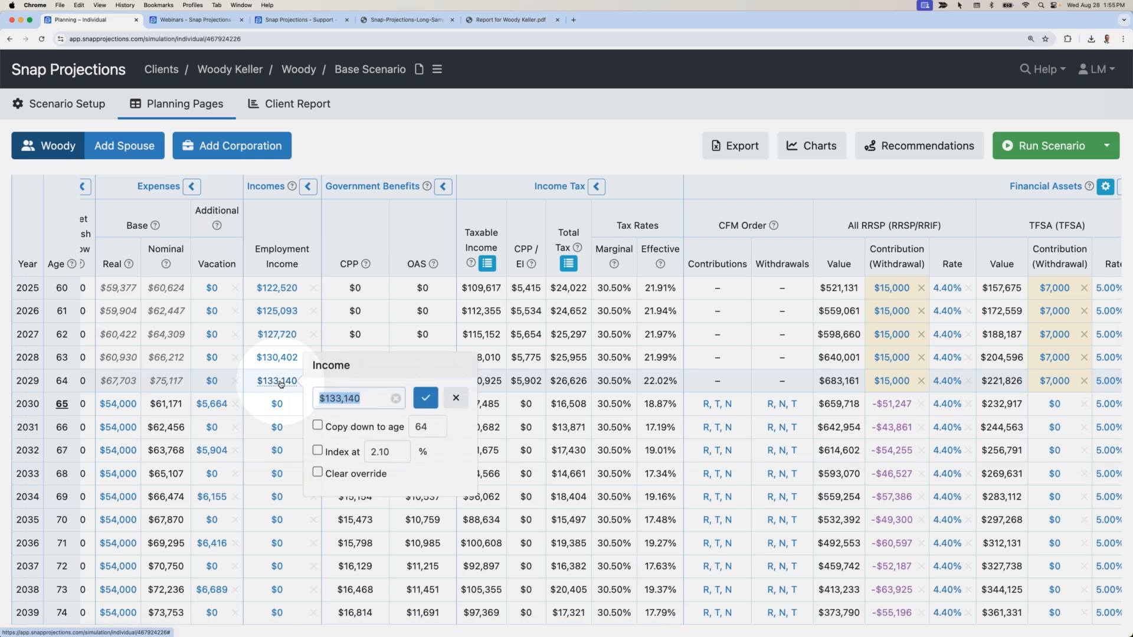
Cancel the income edit, keeping $133,140, and select the 2029 RRSP contribution of $15,000.
click(455, 399)
scroll(529, 401, right, 6)
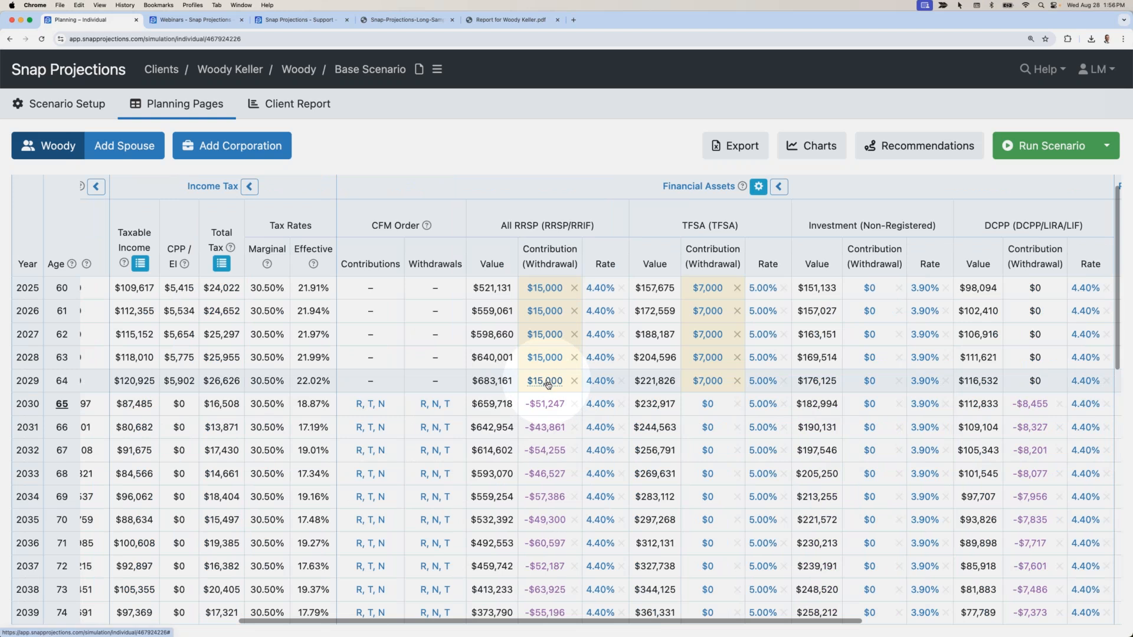
click(546, 382)
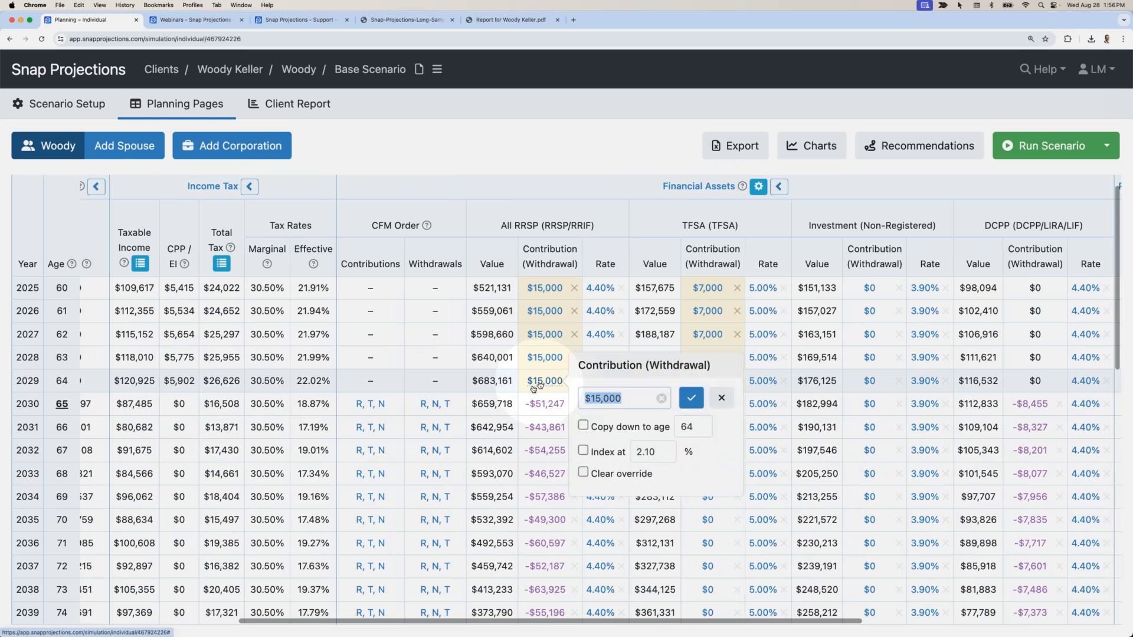
double_click(530, 383)
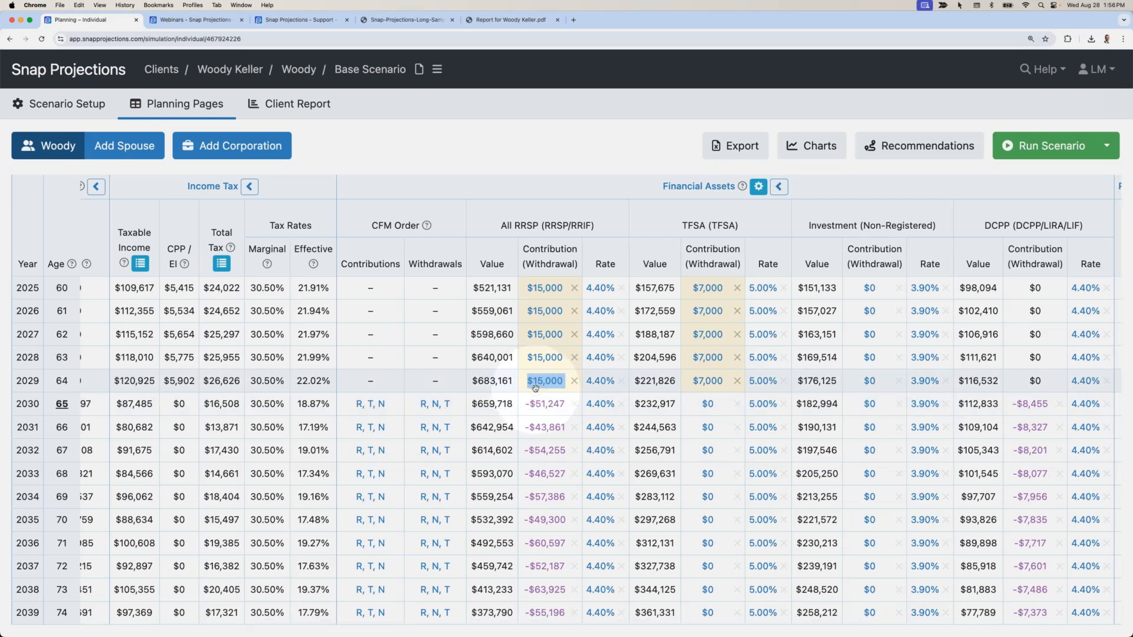
click(535, 387)
Open the 2029 RRSP contribution editor, close it unchanged, and scroll the table back left.
scroll(528, 378, down, 1)
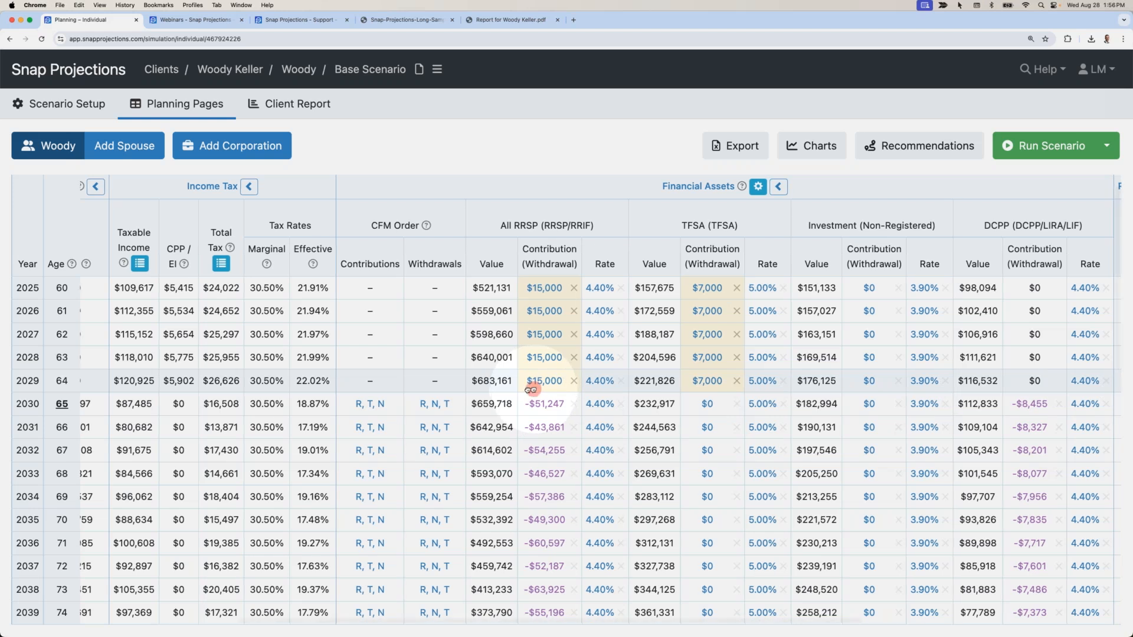
drag(520, 369, 399, 401)
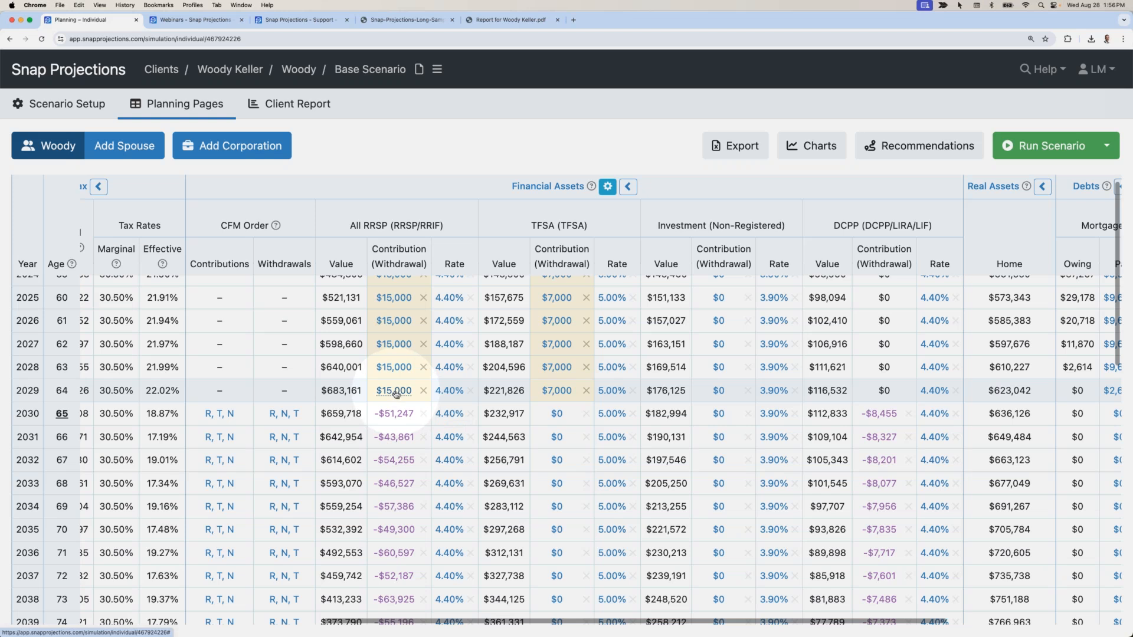
click(396, 393)
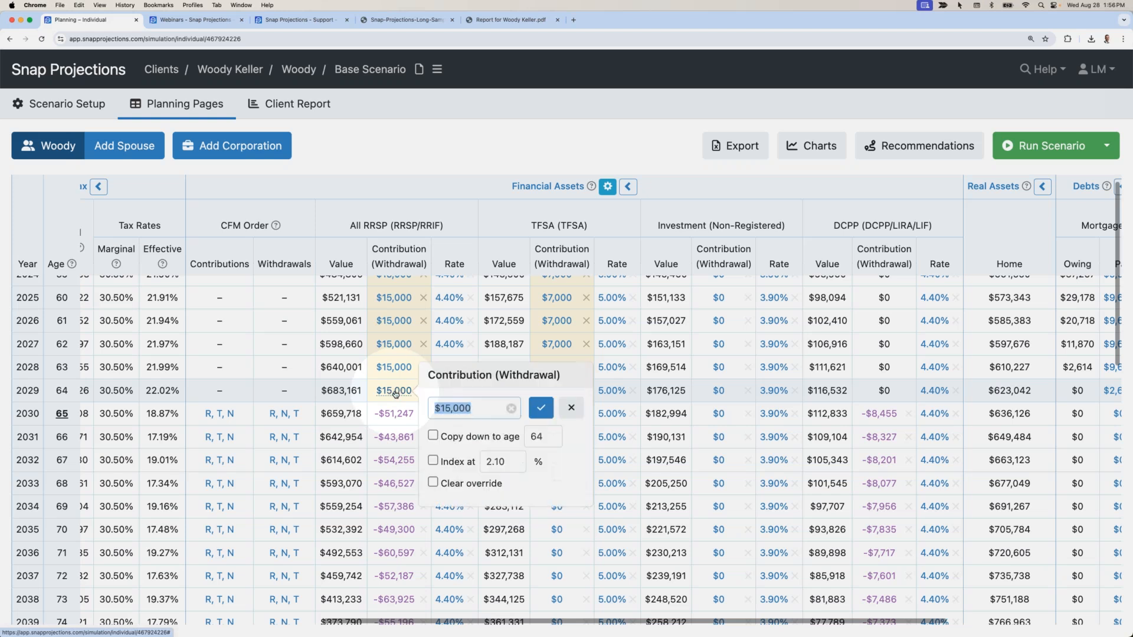
click(571, 413)
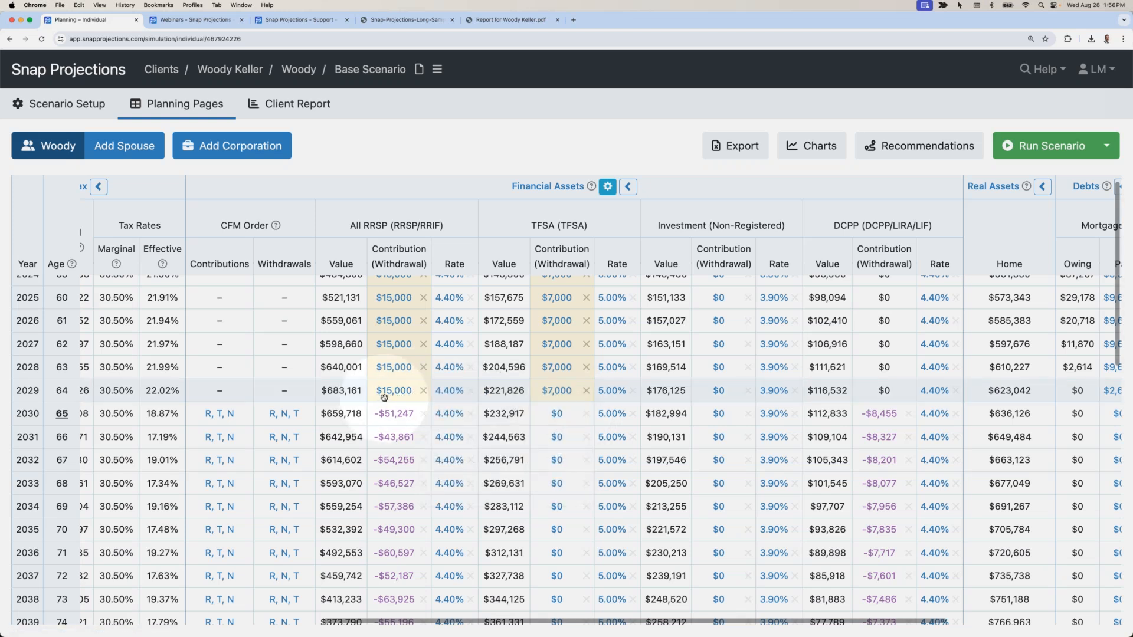
scroll(384, 398, left, 10)
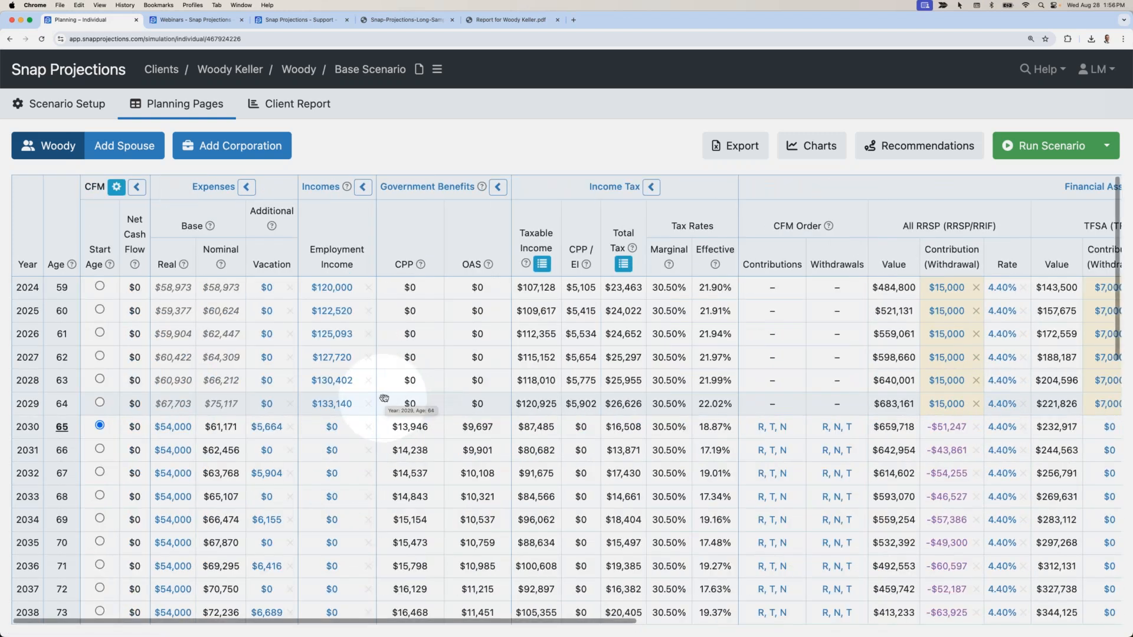
Leave the planning table for the Clients list via Scenario Setup > Client.
click(56, 106)
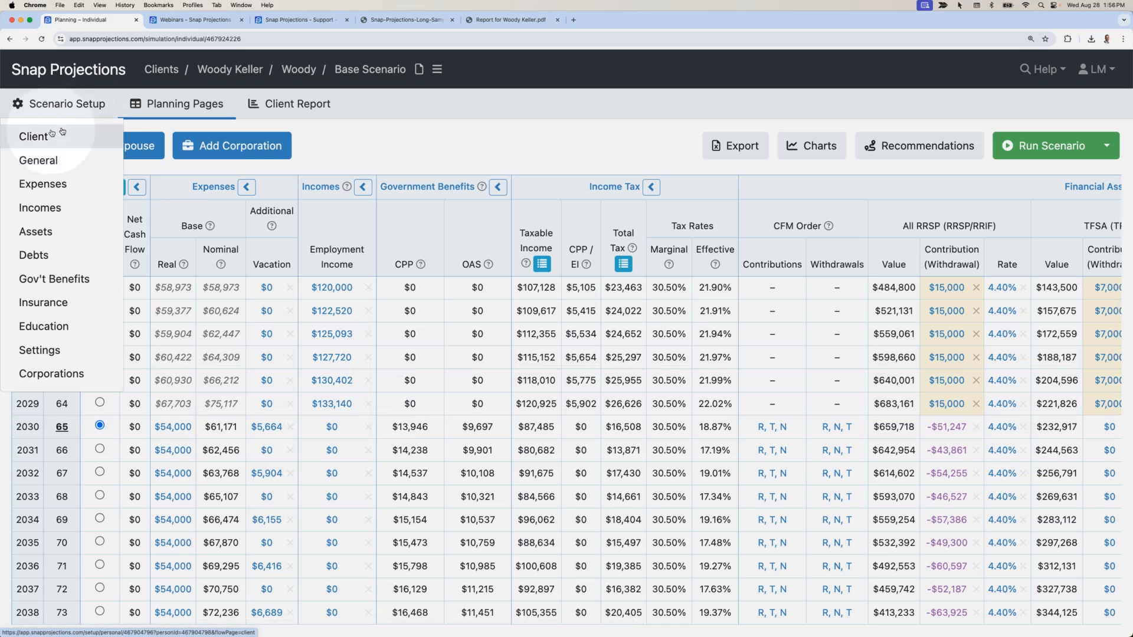
click(56, 135)
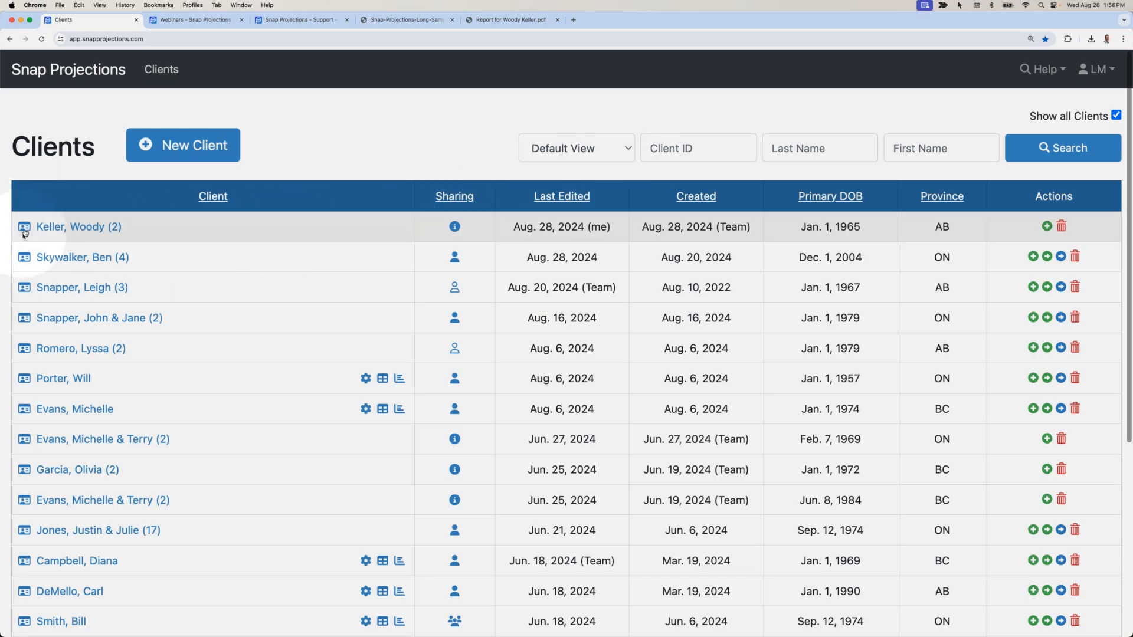
mouse_move(26, 230)
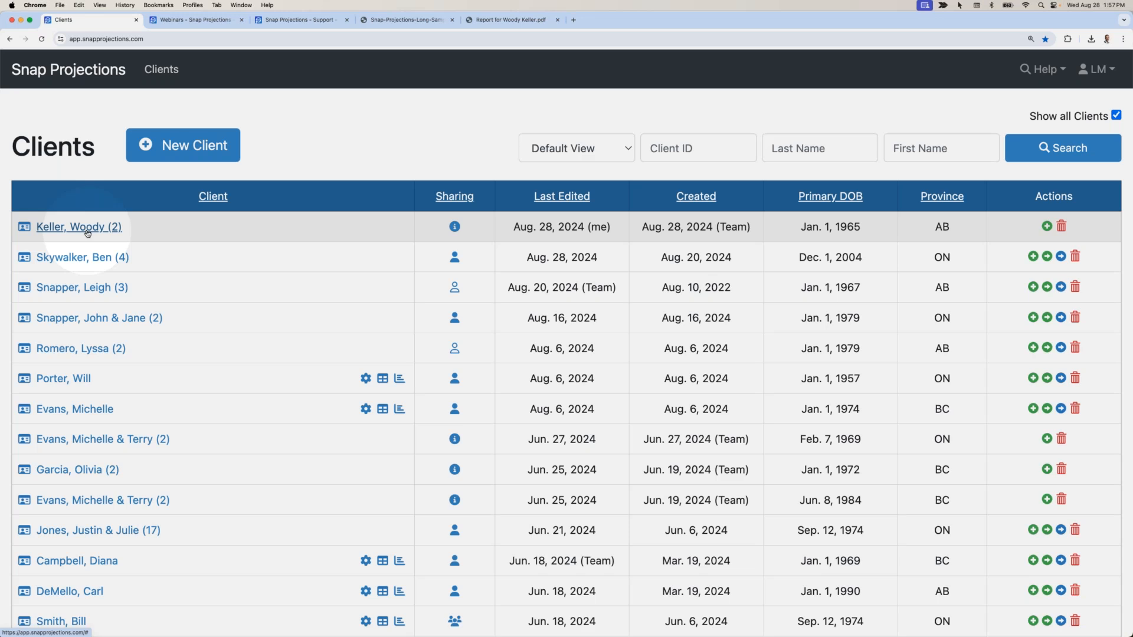
Search the Clients list, then open the client's record and its Base Scenario planning table.
click(24, 229)
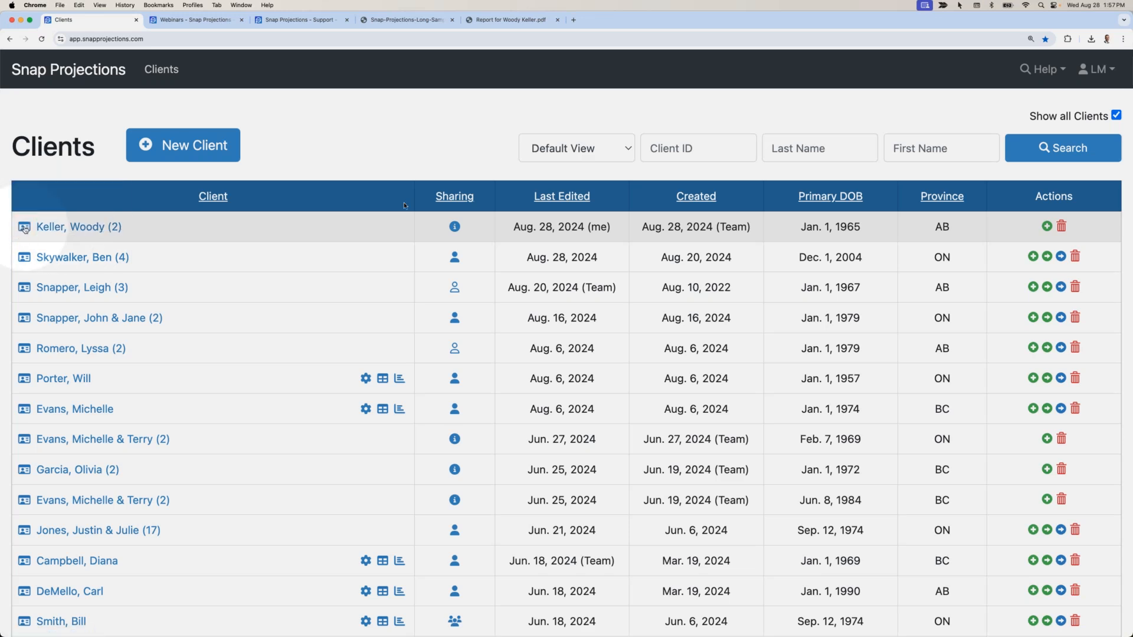
click(705, 146)
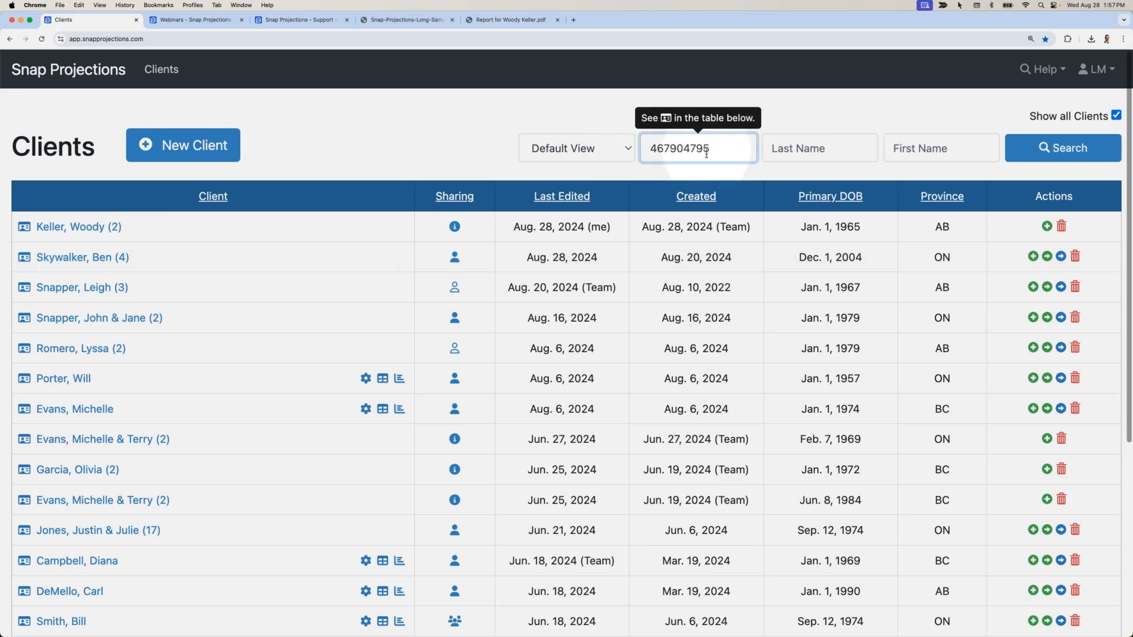
click(1015, 158)
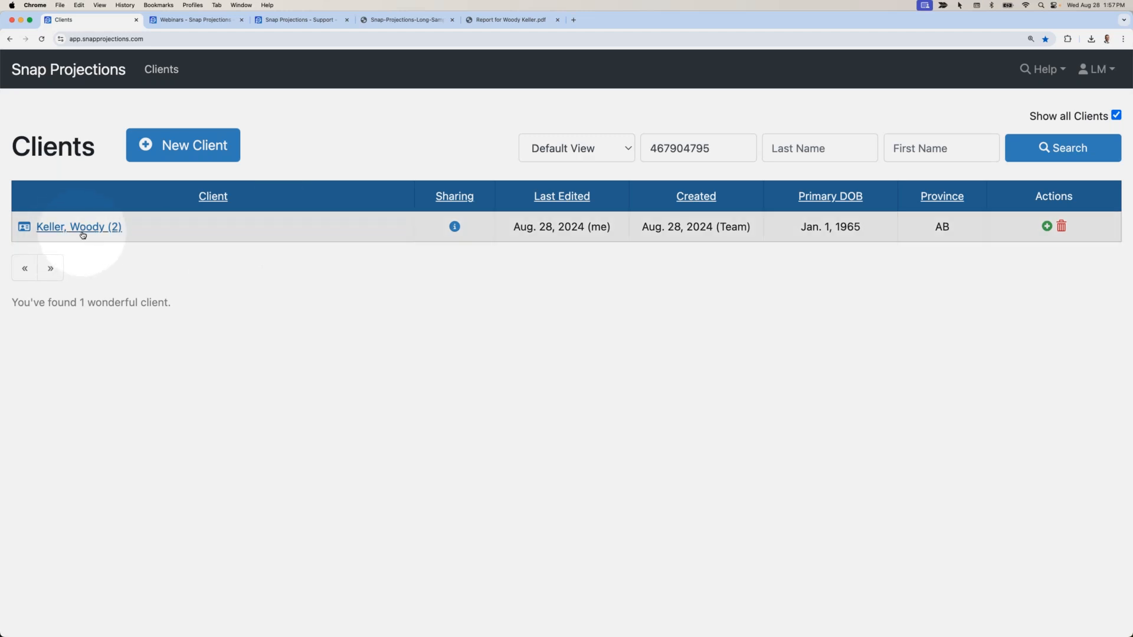
double_click(717, 148)
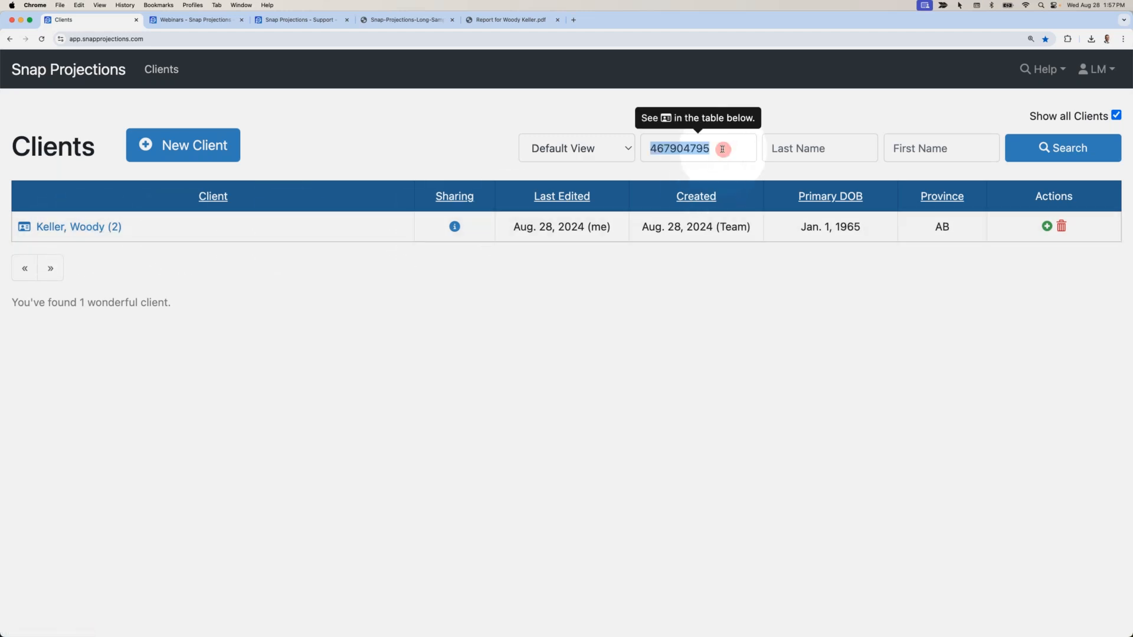
key(BackSpace)
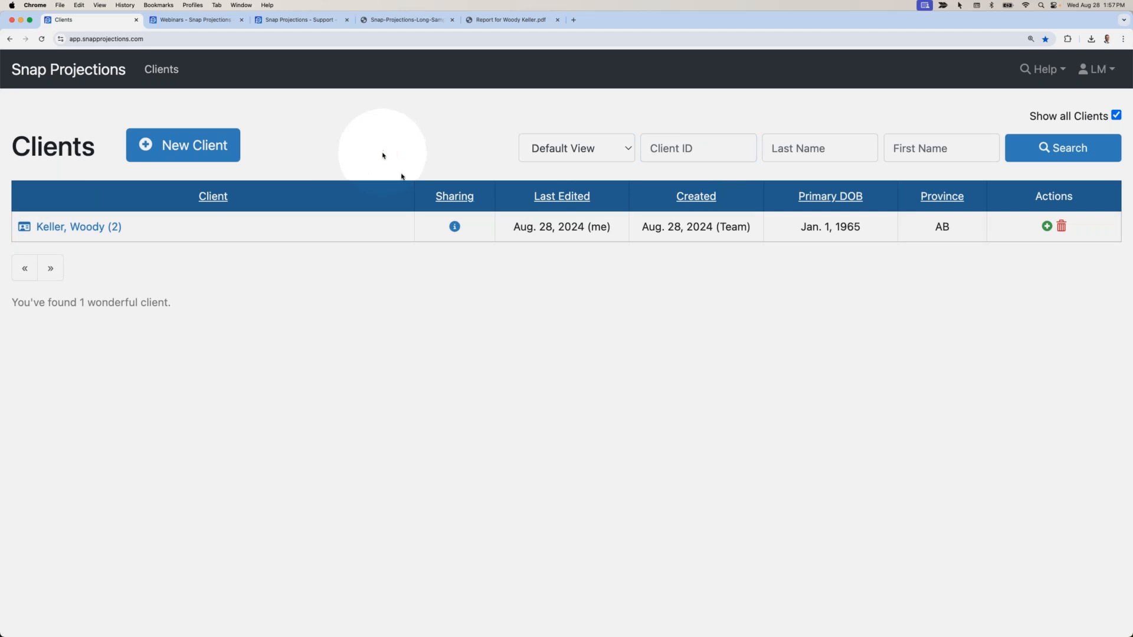
click(1056, 158)
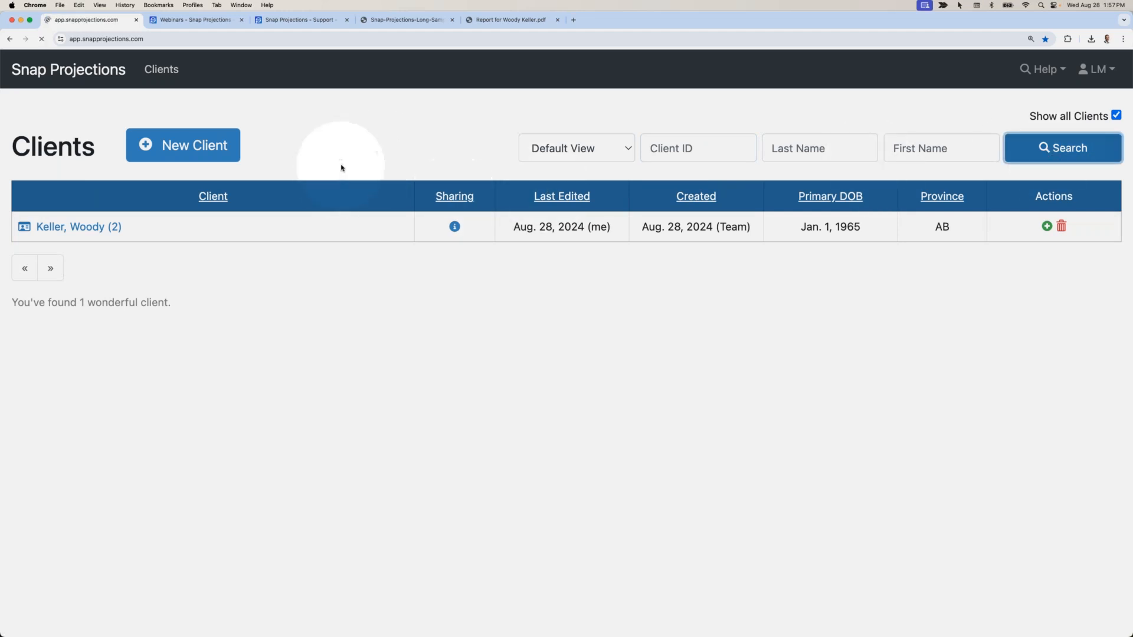
click(86, 230)
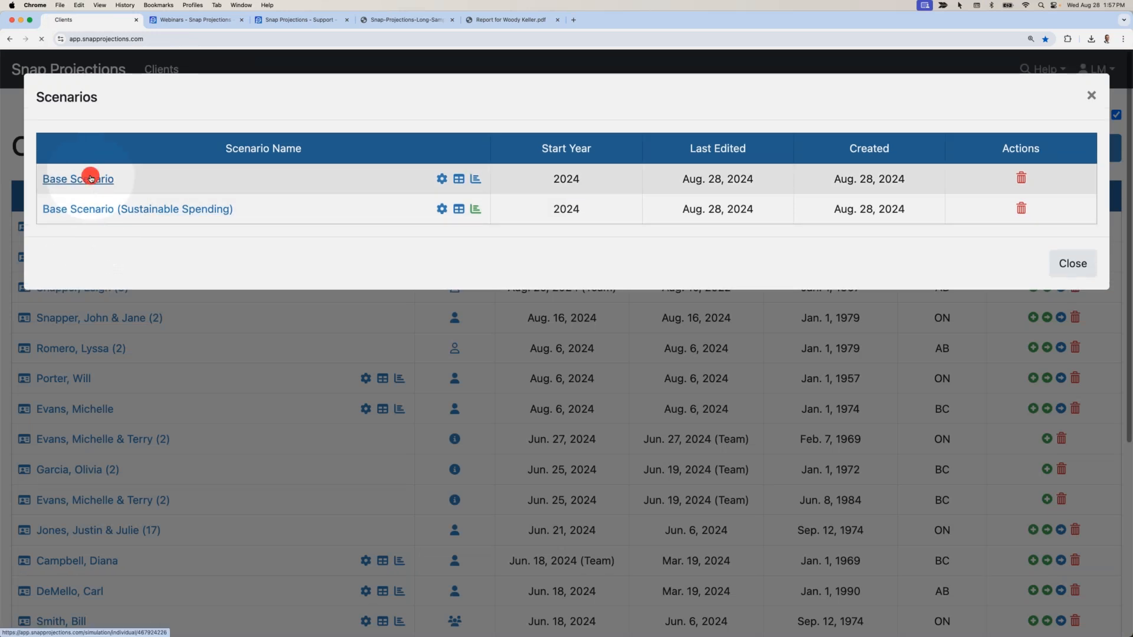
click(86, 179)
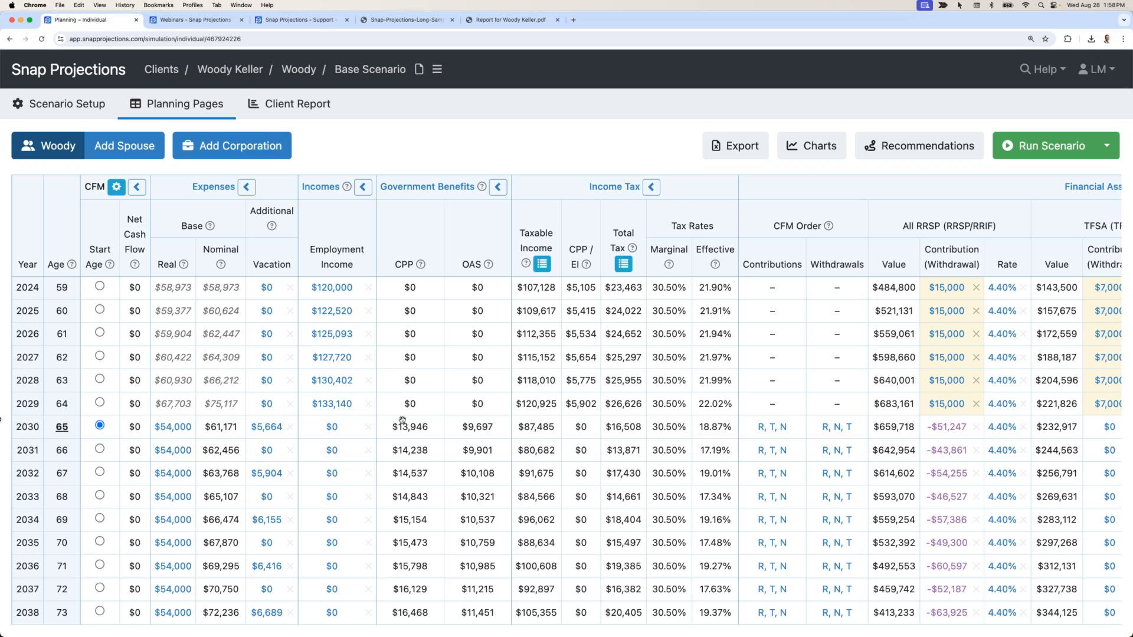
scroll(639, 442, right, 2)
scroll(639, 442, right, 10)
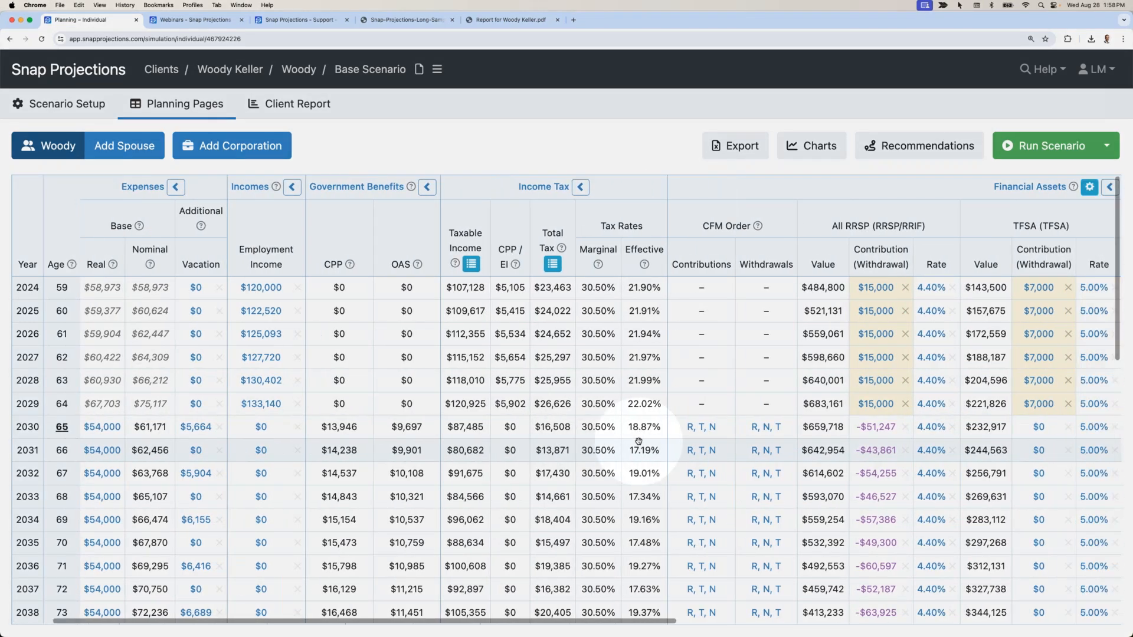
scroll(635, 441, right, 4)
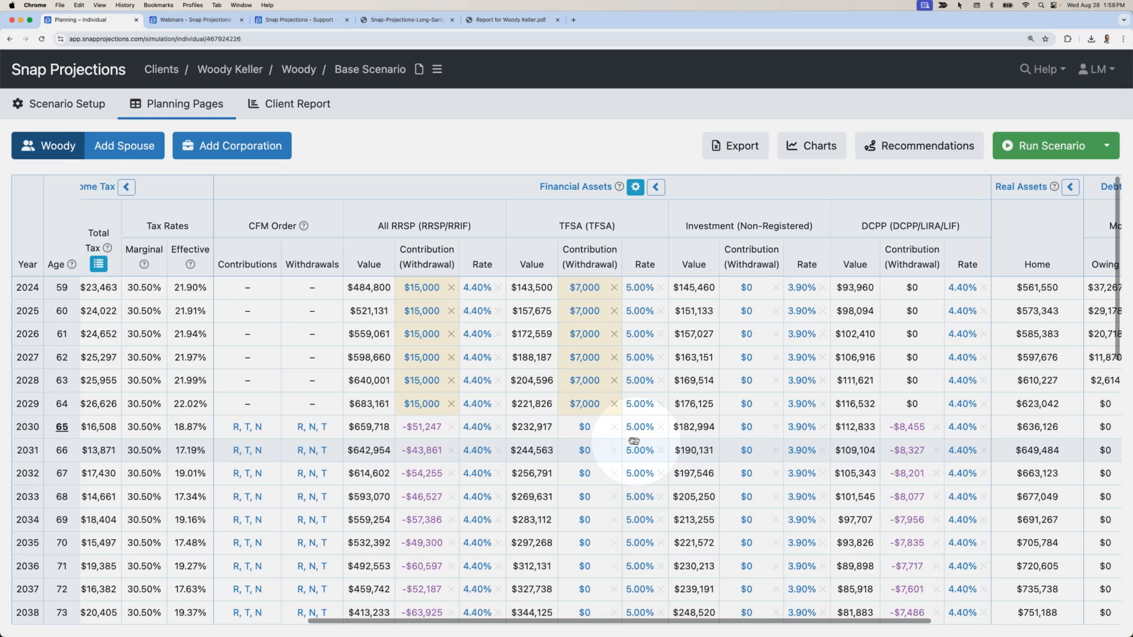
scroll(634, 442, left, 14)
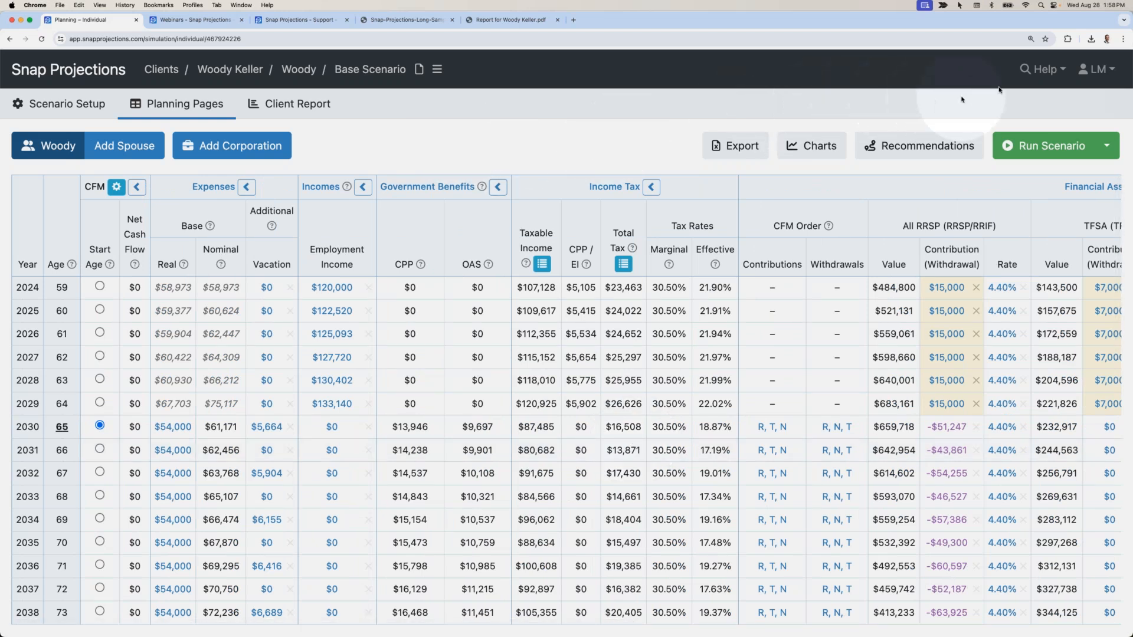
Search the Help Center for 'sample report' and open the Snap Projections Toolkit article.
click(1042, 69)
click(1014, 99)
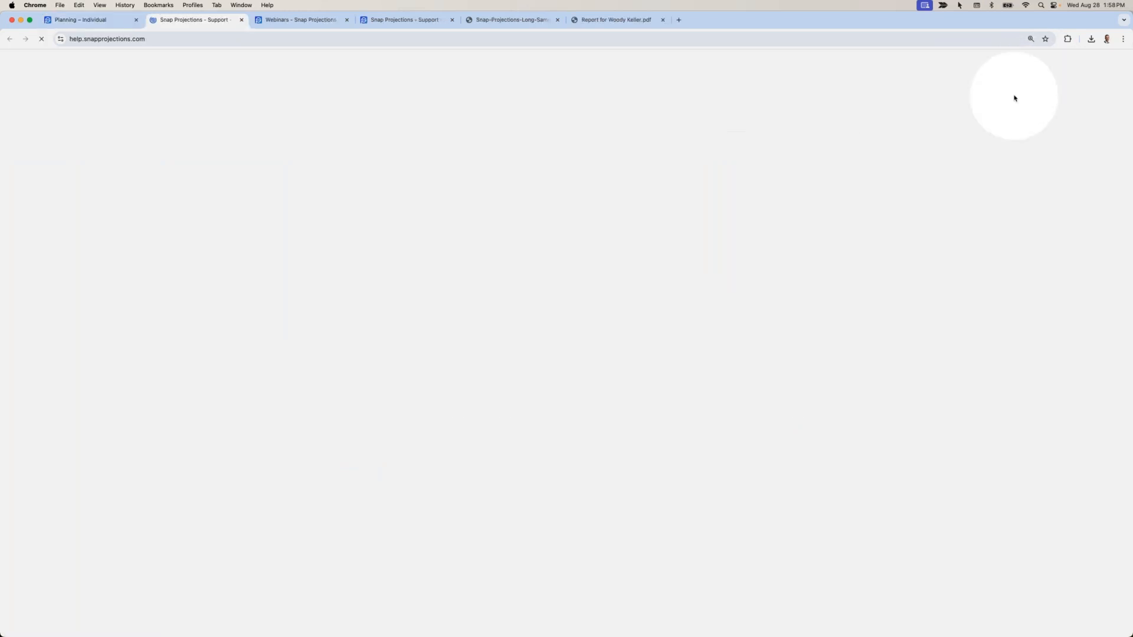
click(544, 232)
text(sample repor)
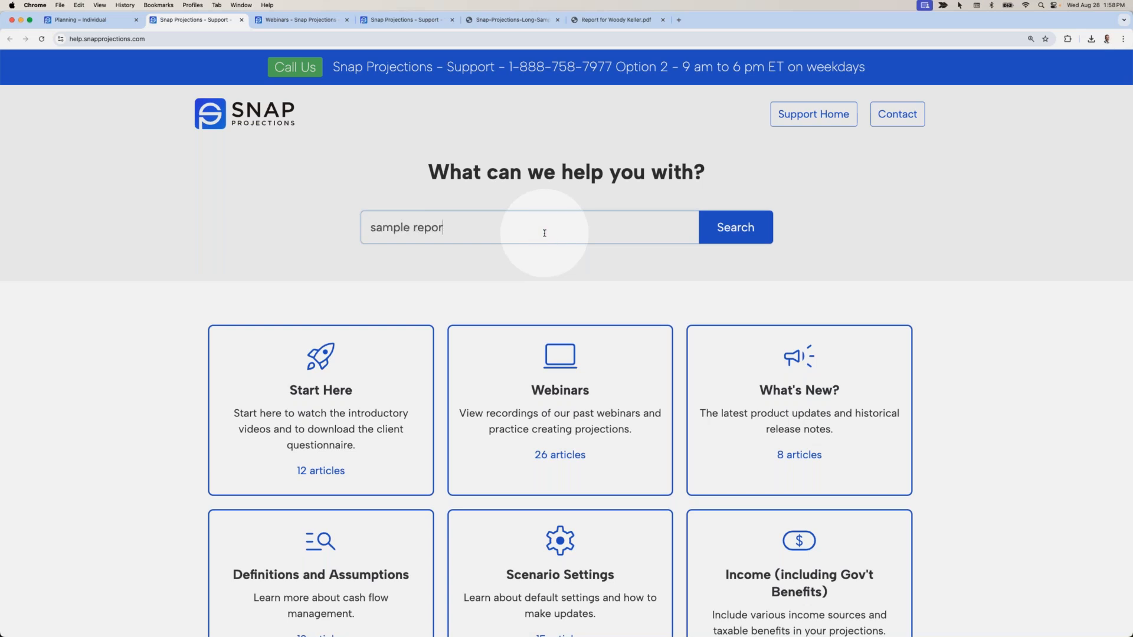
text(t)
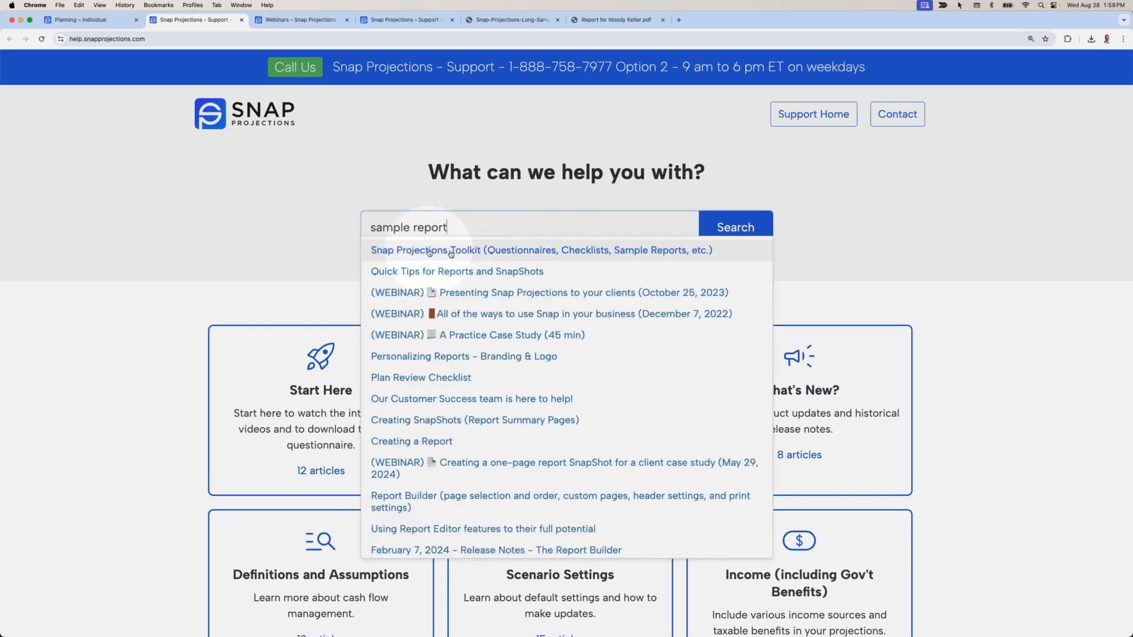
click(455, 252)
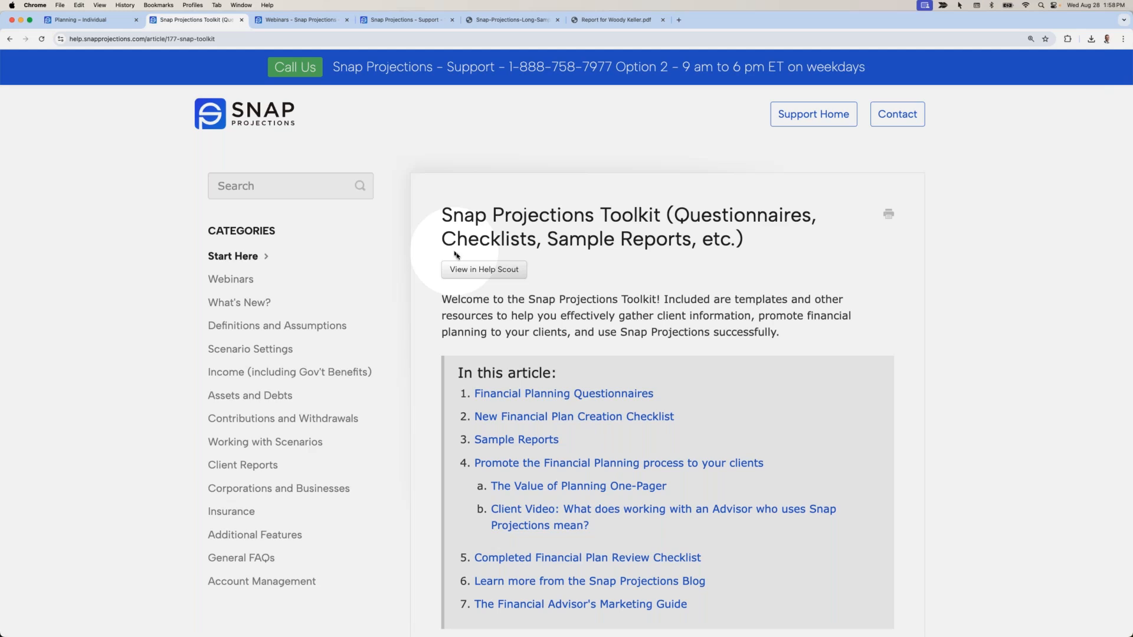
scroll(608, 331, down, 5)
scroll(614, 365, down, 2)
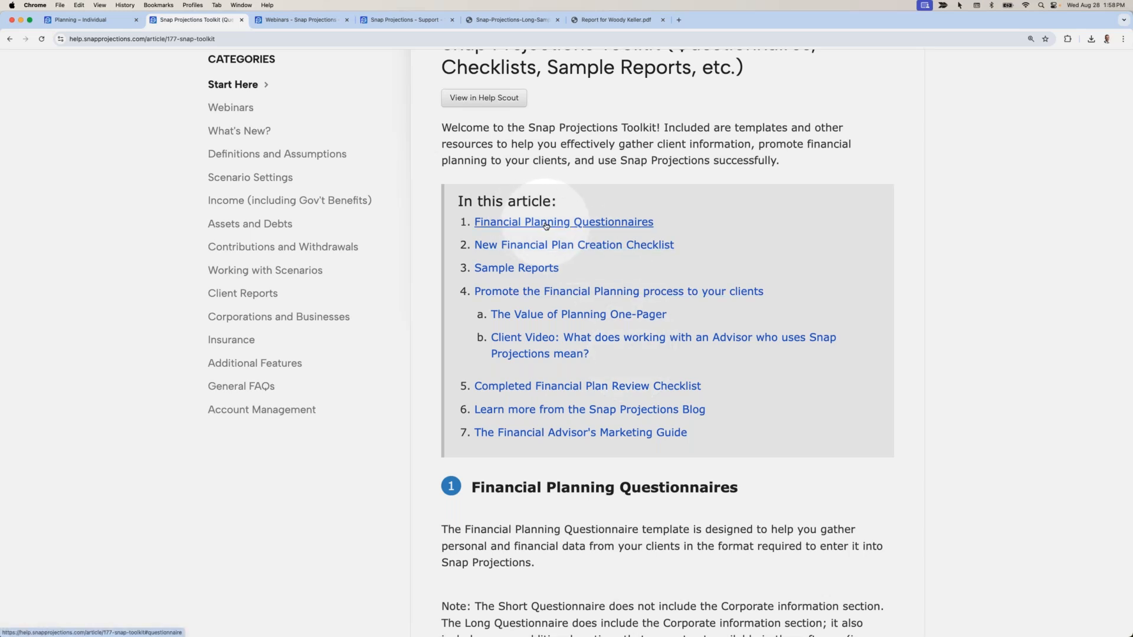
scroll(545, 225, down, 10)
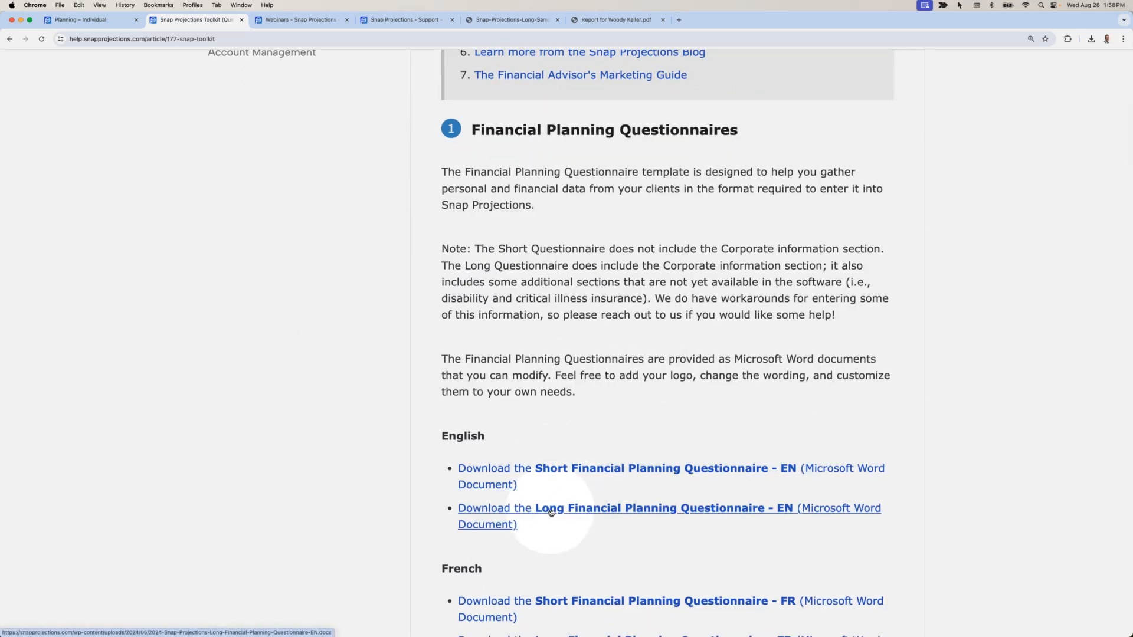
scroll(550, 509, down, 1)
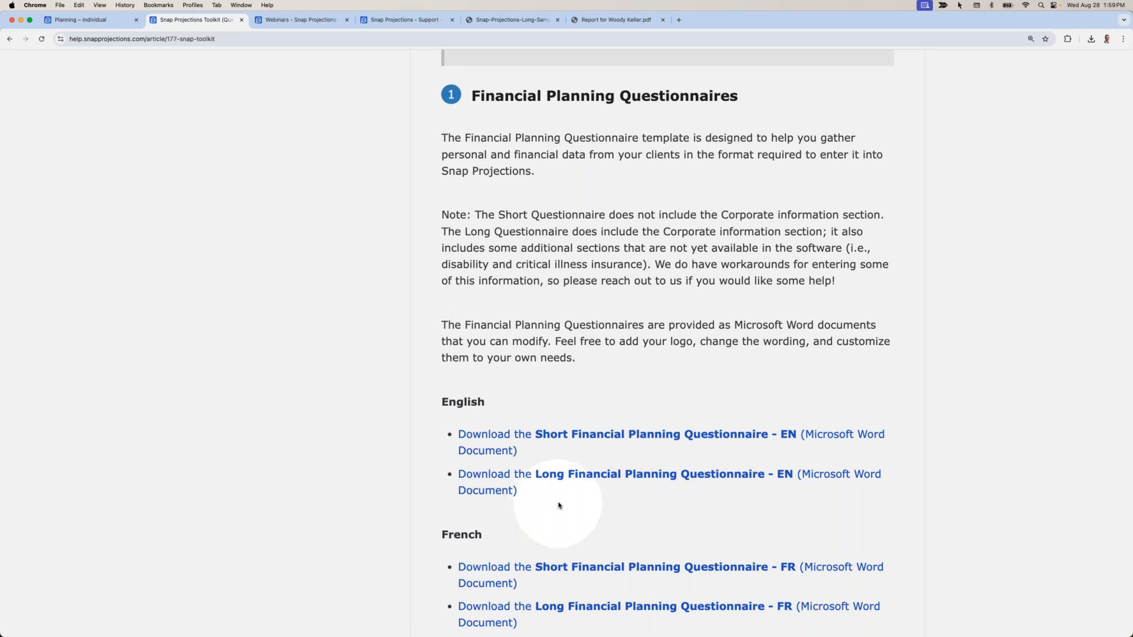
Read down through the toolkit article's questionnaires, checklists and sample reports sections.
scroll(559, 506, down, 7)
scroll(559, 506, down, 6)
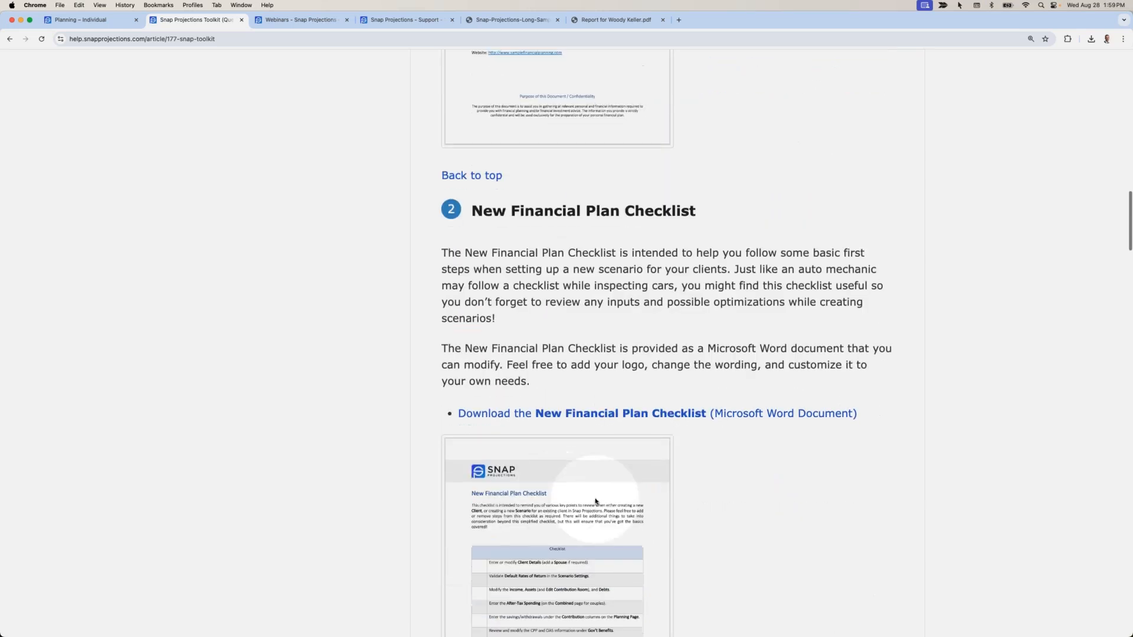
scroll(595, 501, down, 1)
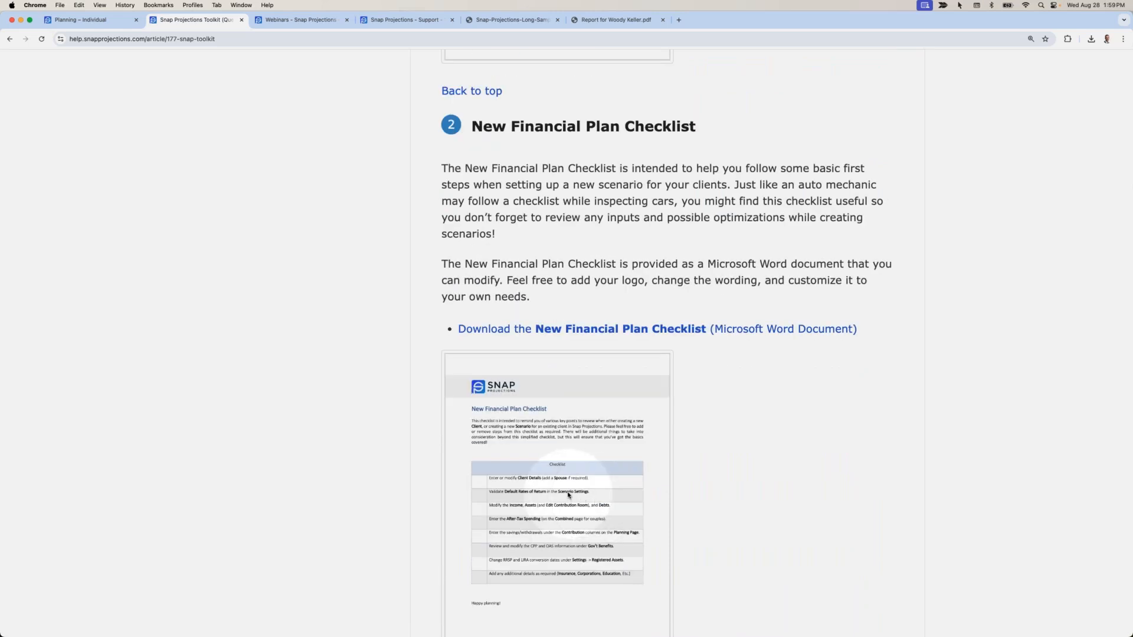
scroll(568, 495, down, 1)
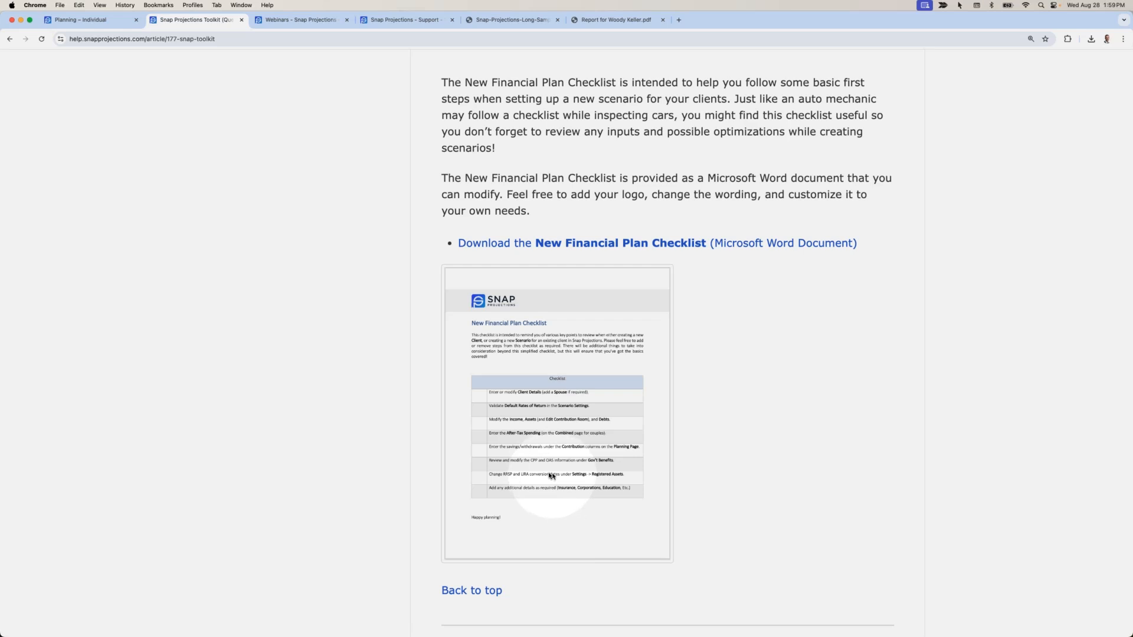
scroll(553, 476, down, 6)
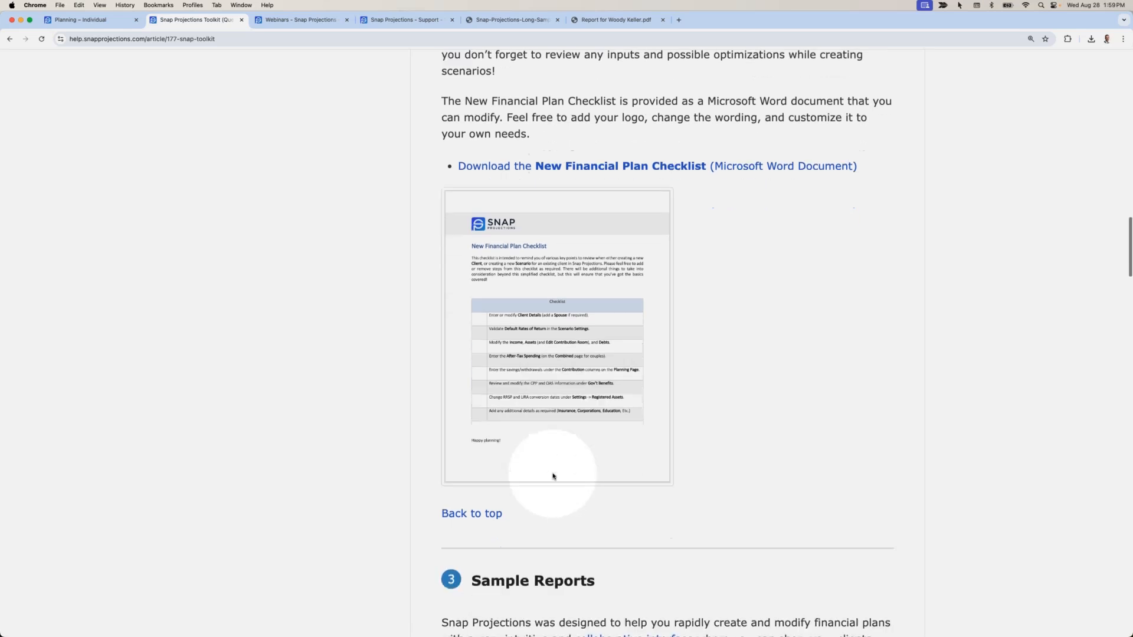
scroll(553, 475, down, 5)
scroll(553, 475, down, 3)
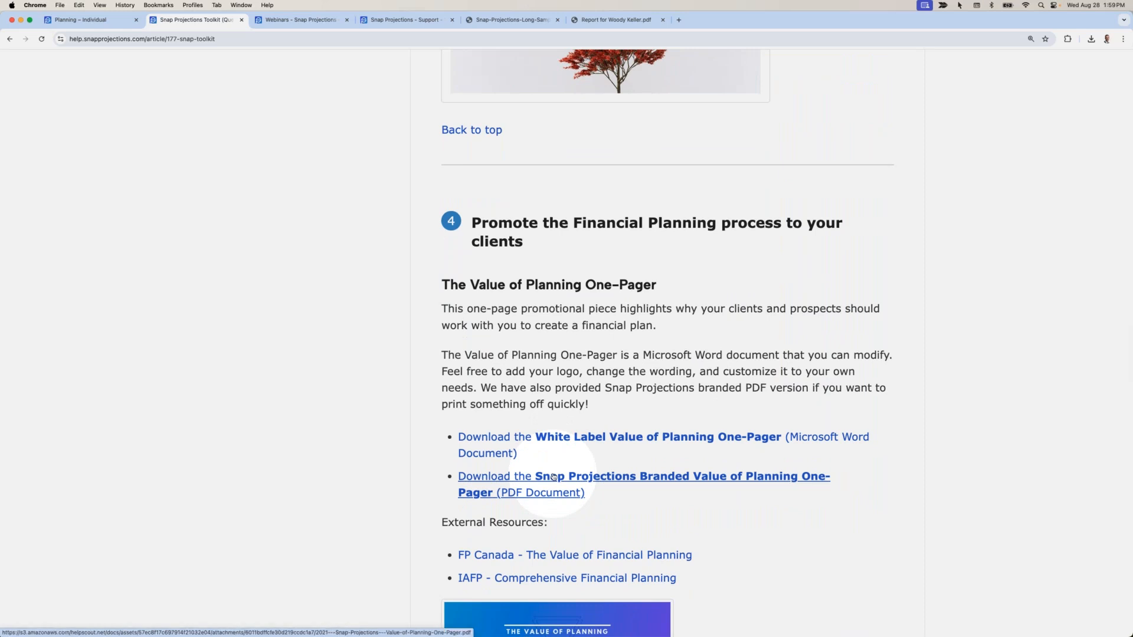
scroll(553, 477, down, 12)
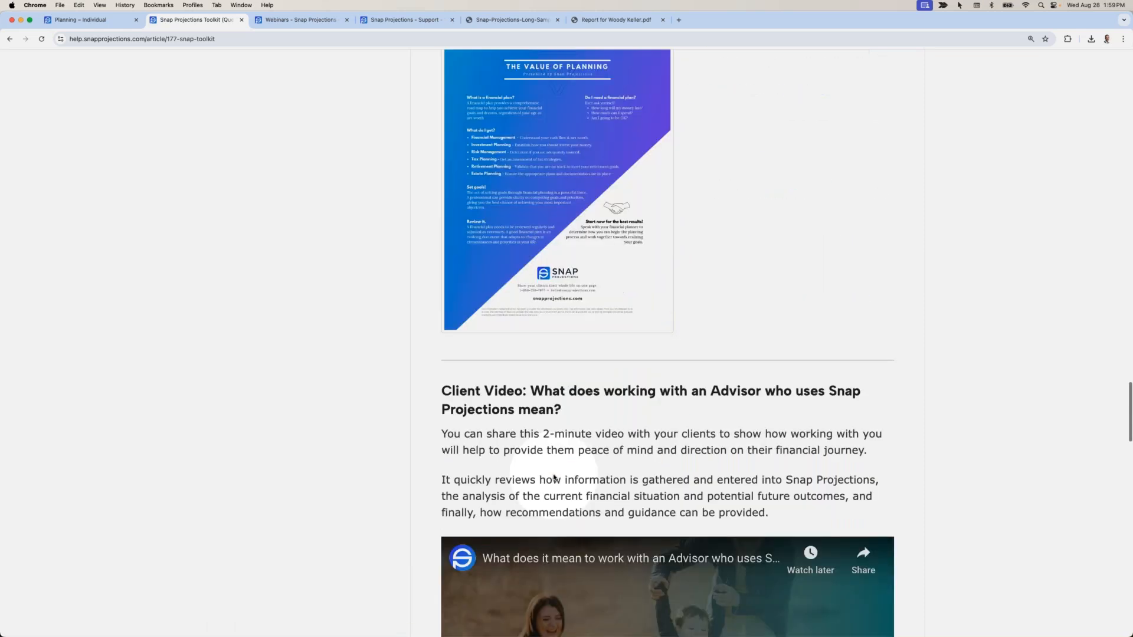
scroll(555, 477, down, 5)
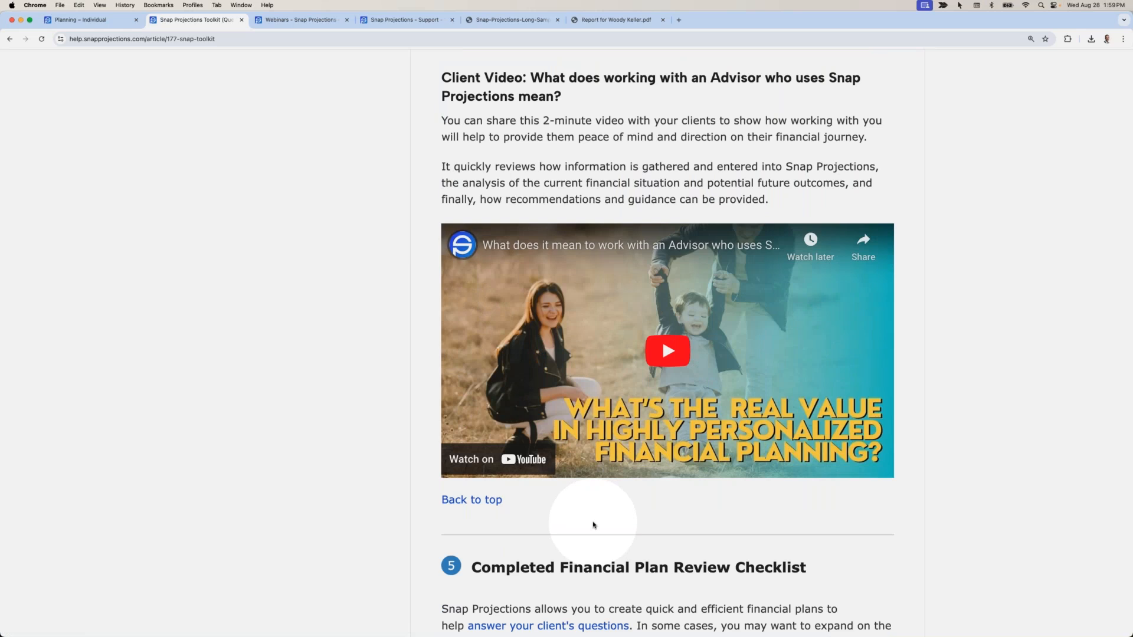
scroll(593, 525, down, 5)
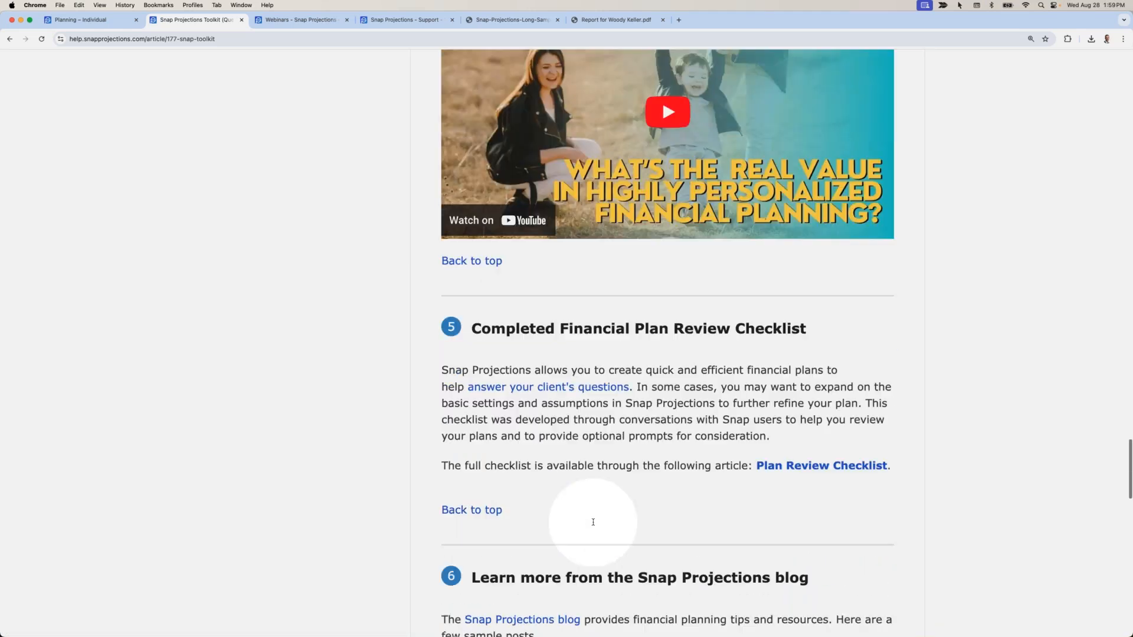
scroll(593, 525, down, 2)
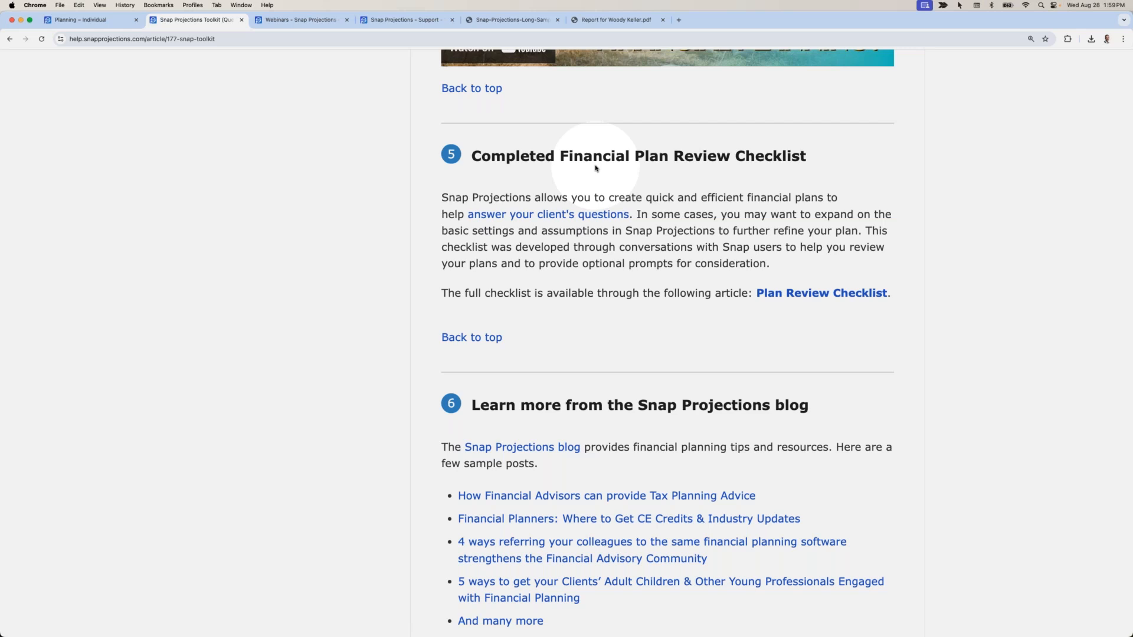
Return to the article top and switch back to the Base Scenario planning table.
scroll(595, 168, up, 20)
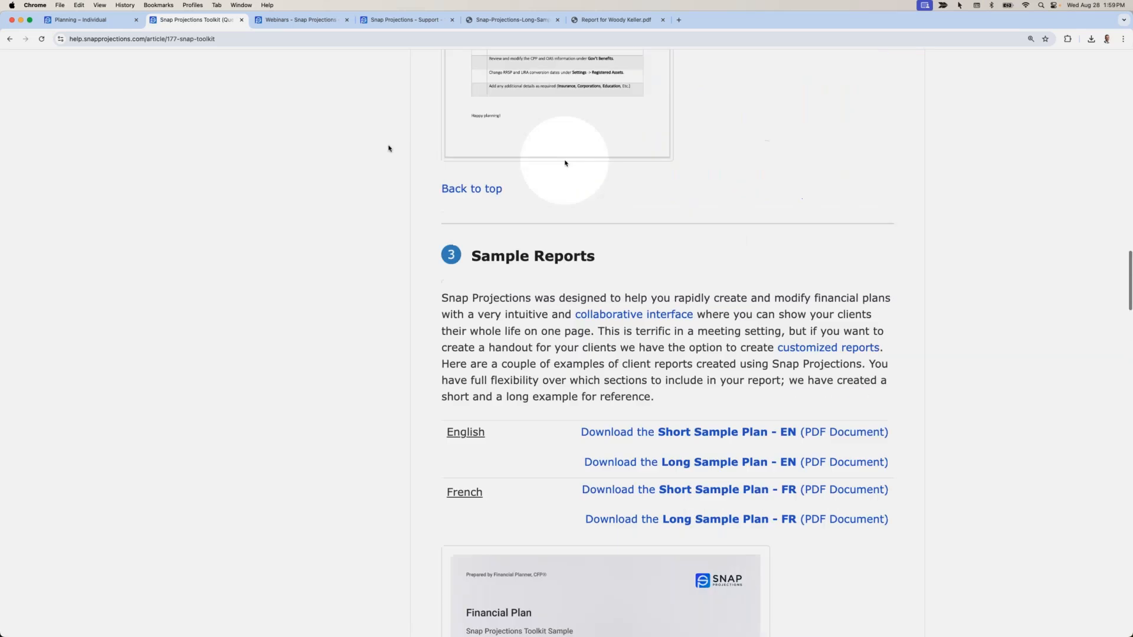
scroll(395, 150, up, 20)
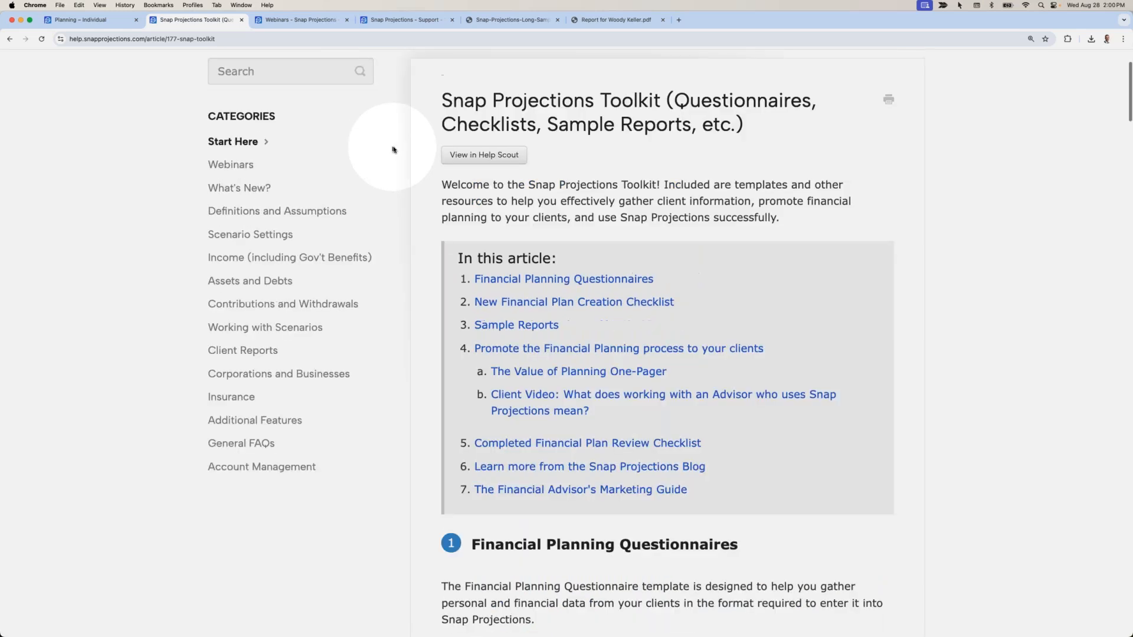
click(104, 22)
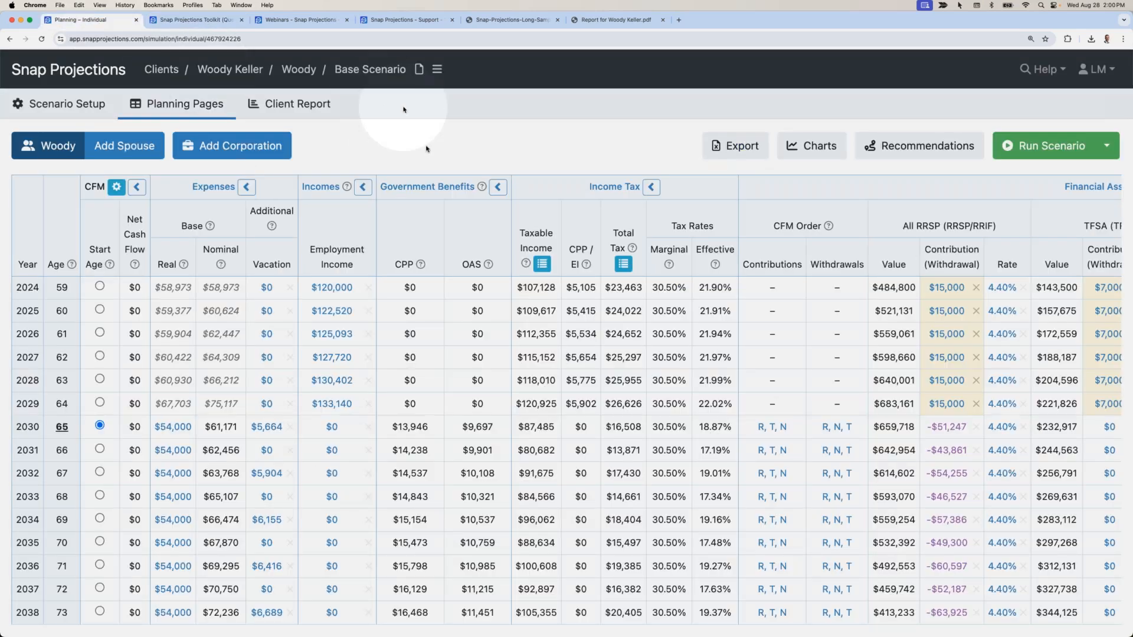